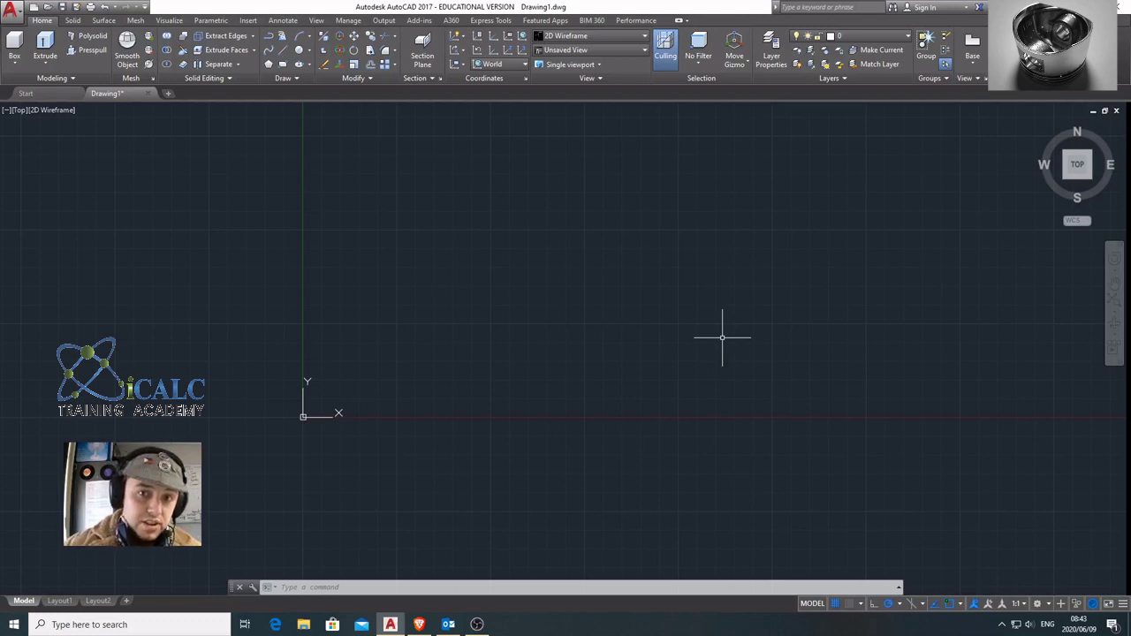
# - Set the visual style to Shades of Gray and switch the view to SW Isometric
pyautogui.click(14, 58)
pyautogui.click(36, 107)
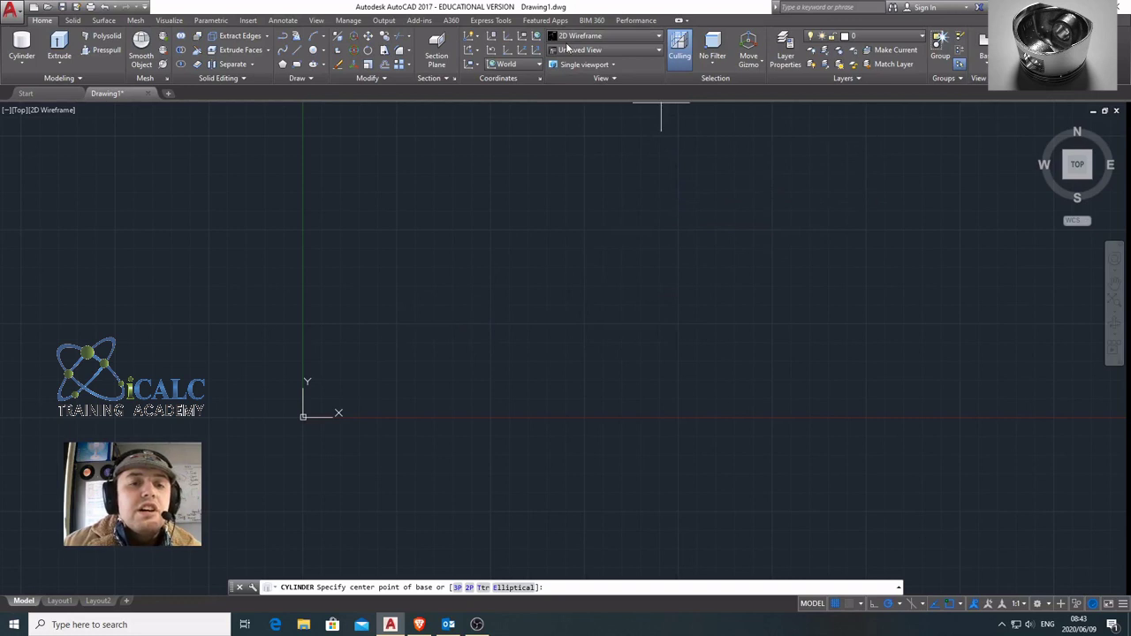
pyautogui.click(615, 38)
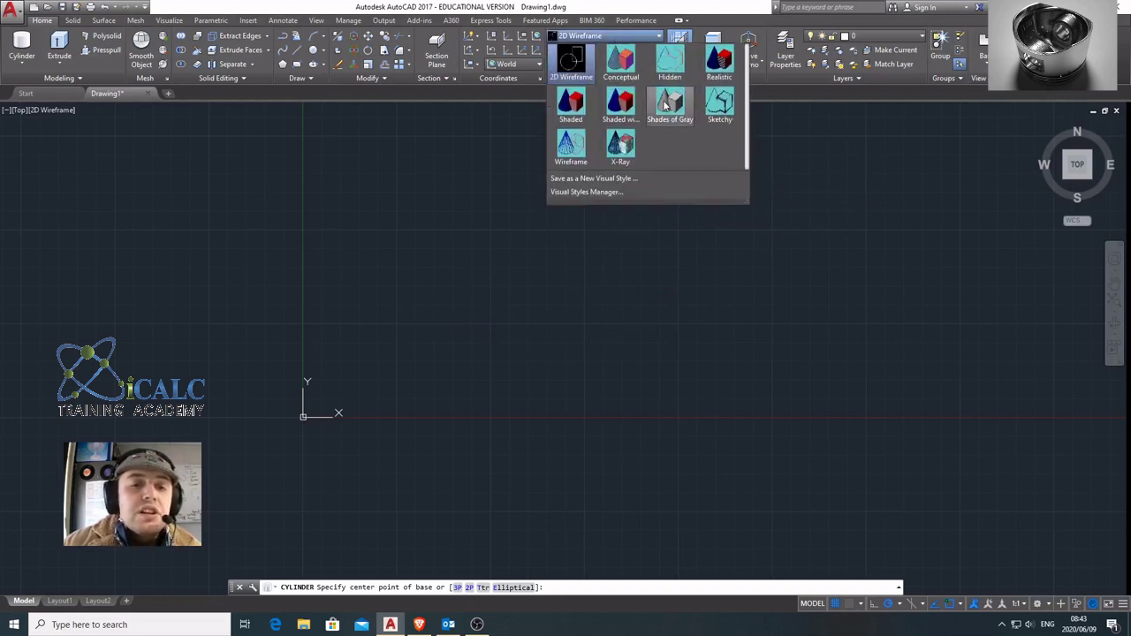
pyautogui.click(662, 104)
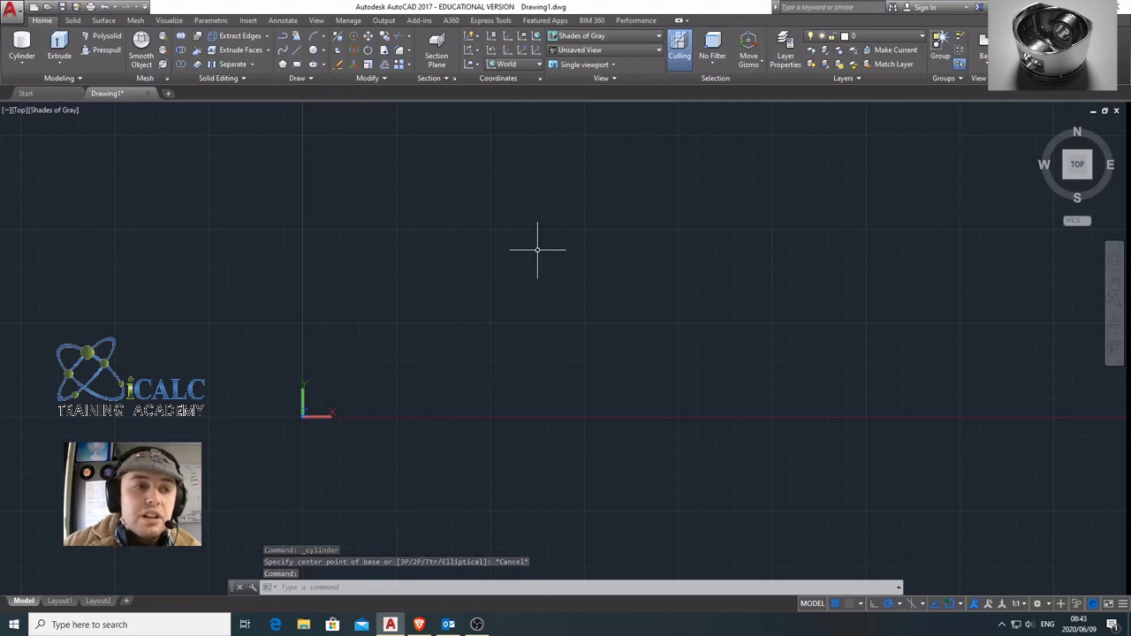
pyautogui.moveTo(1077, 179)
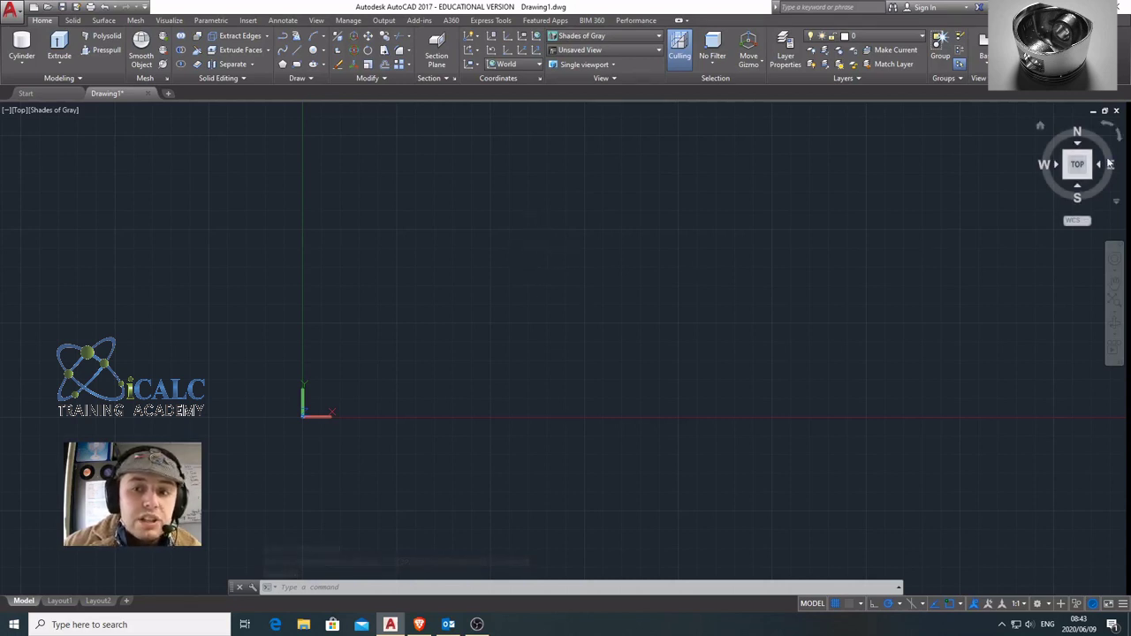
pyautogui.click(1064, 181)
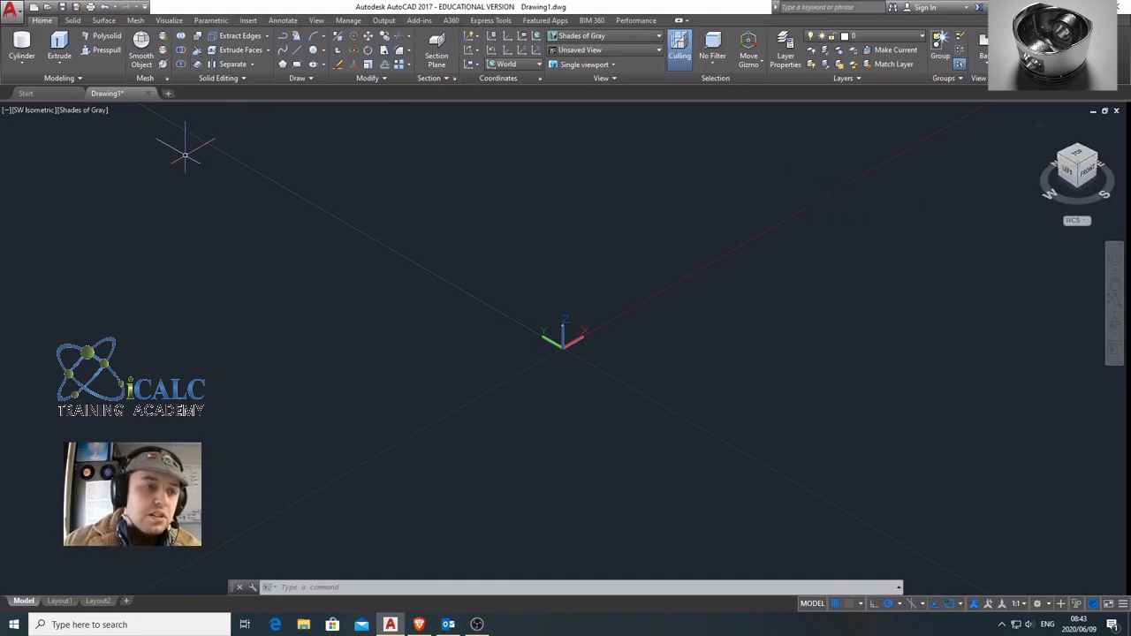
# - Create a solid cylinder centred at the origin 0,0,0 with a base radius of 50 and a height of 100
pyautogui.click(25, 39)
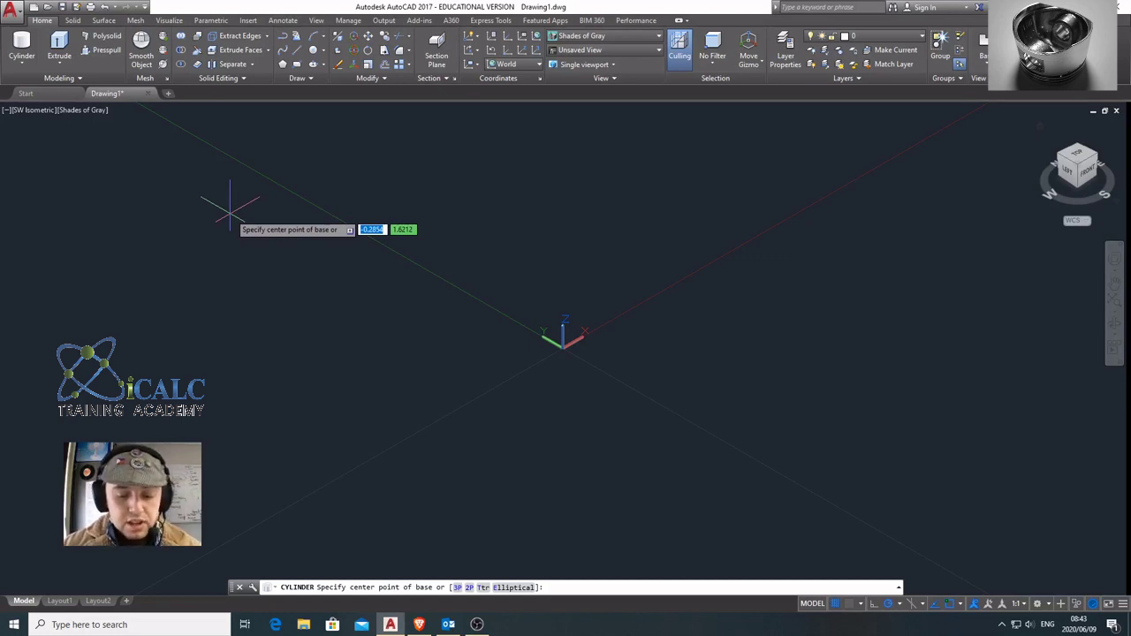
pyautogui.write('0,0,0')
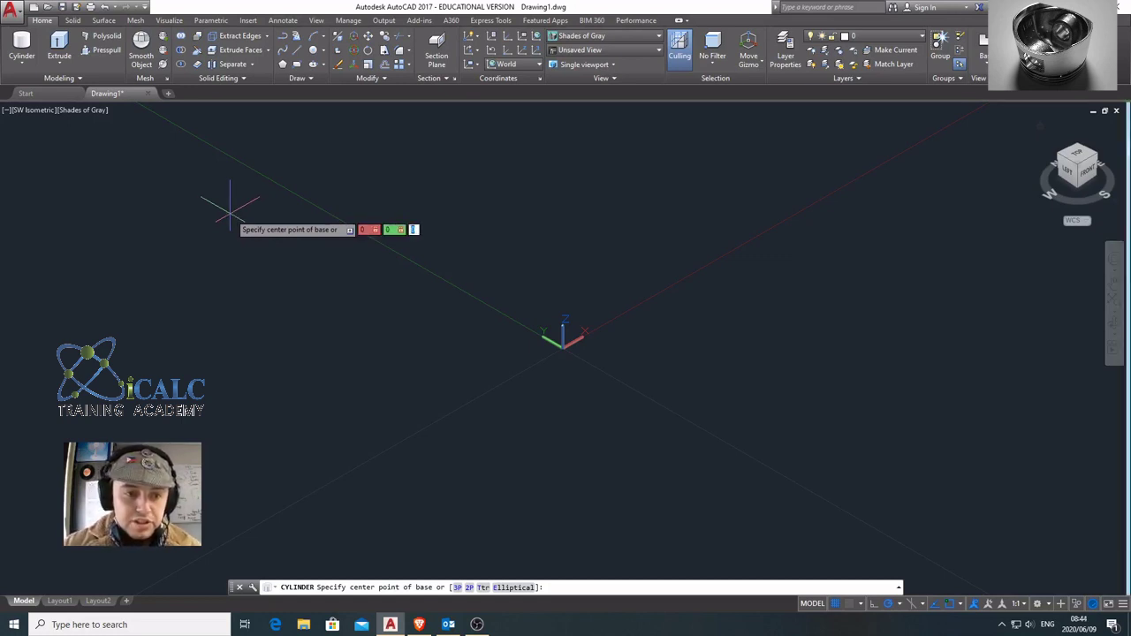
pyautogui.press('Return')
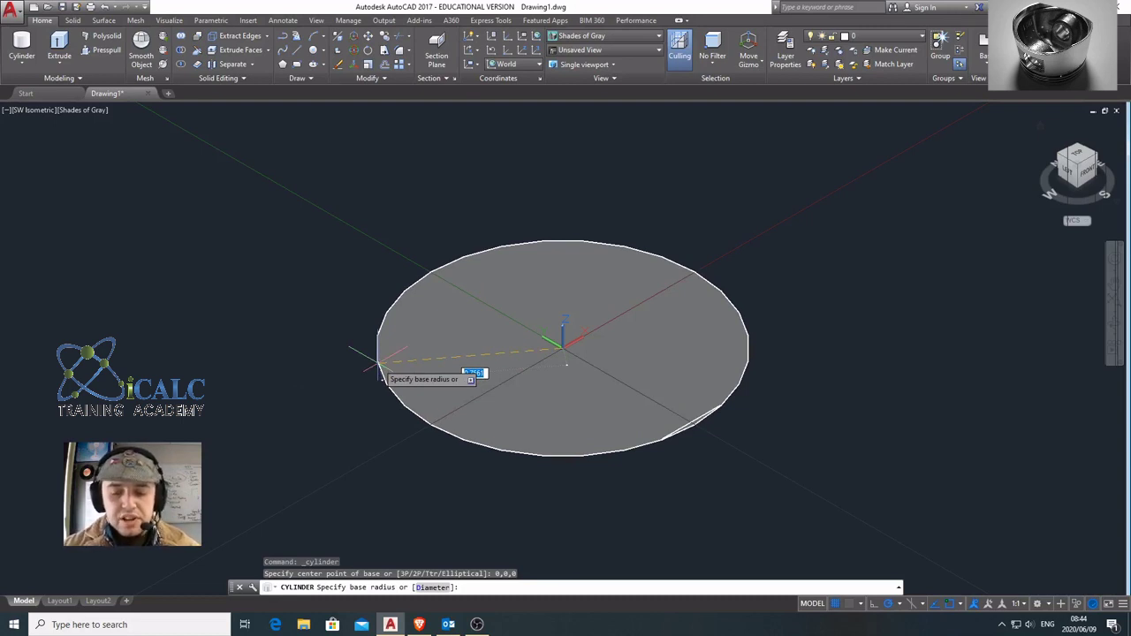
pyautogui.write('50')
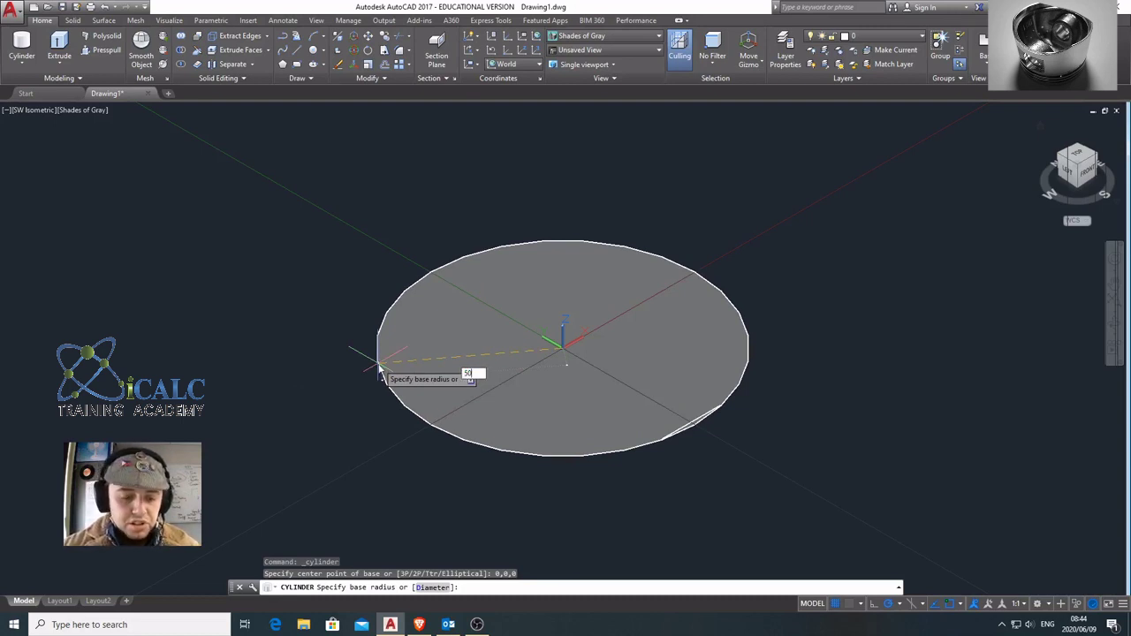
pyautogui.press('Return')
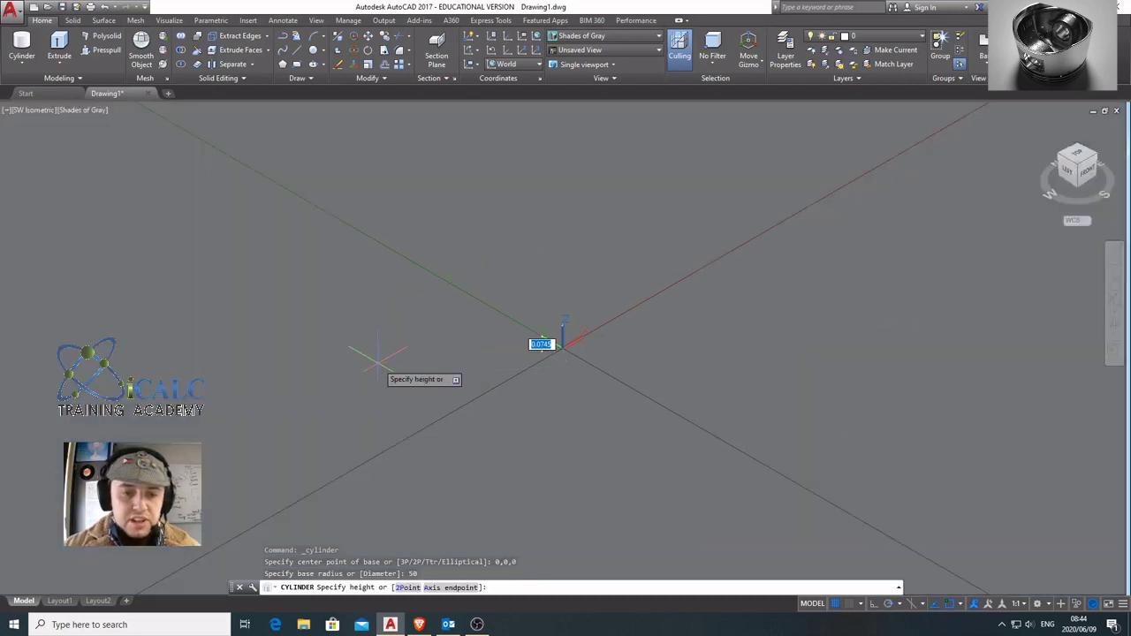
pyautogui.scroll(5, 424, 263)
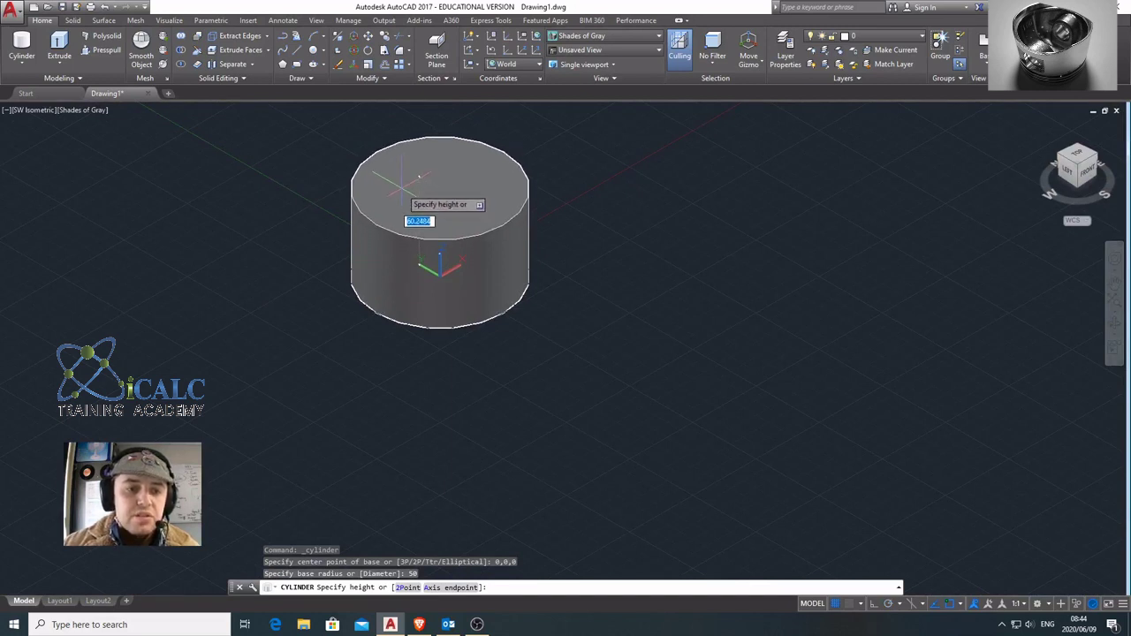
pyautogui.scroll(2, 402, 183)
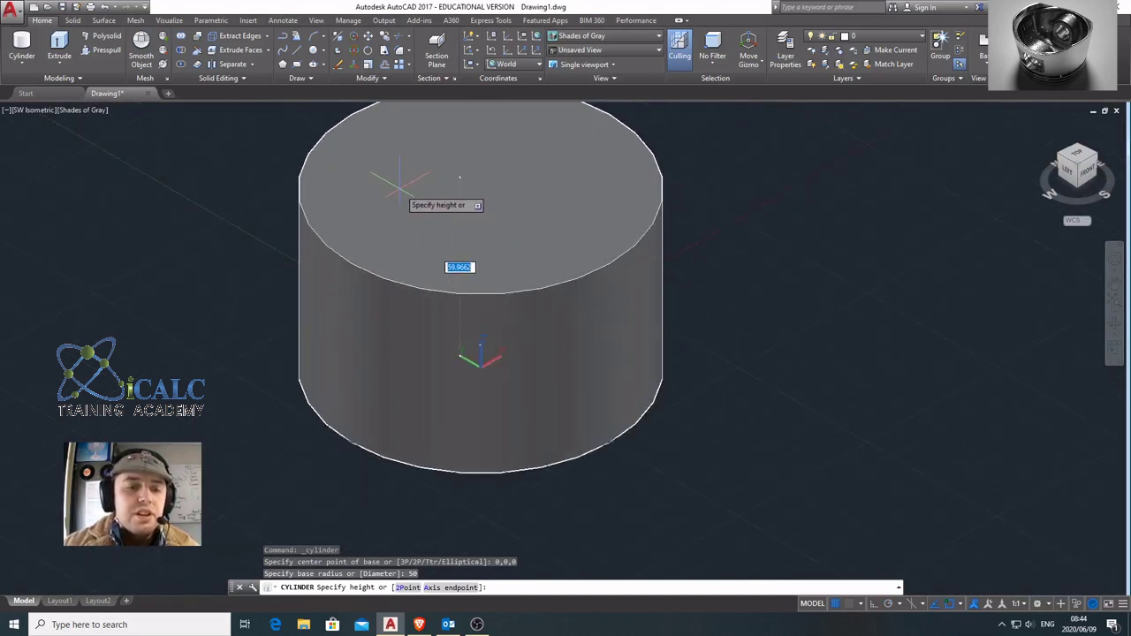
pyautogui.keyDown('shift'); pyautogui.moveTo(400, 189); pyautogui.dragTo(401, 205, button='middle'); pyautogui.keyUp('shift')
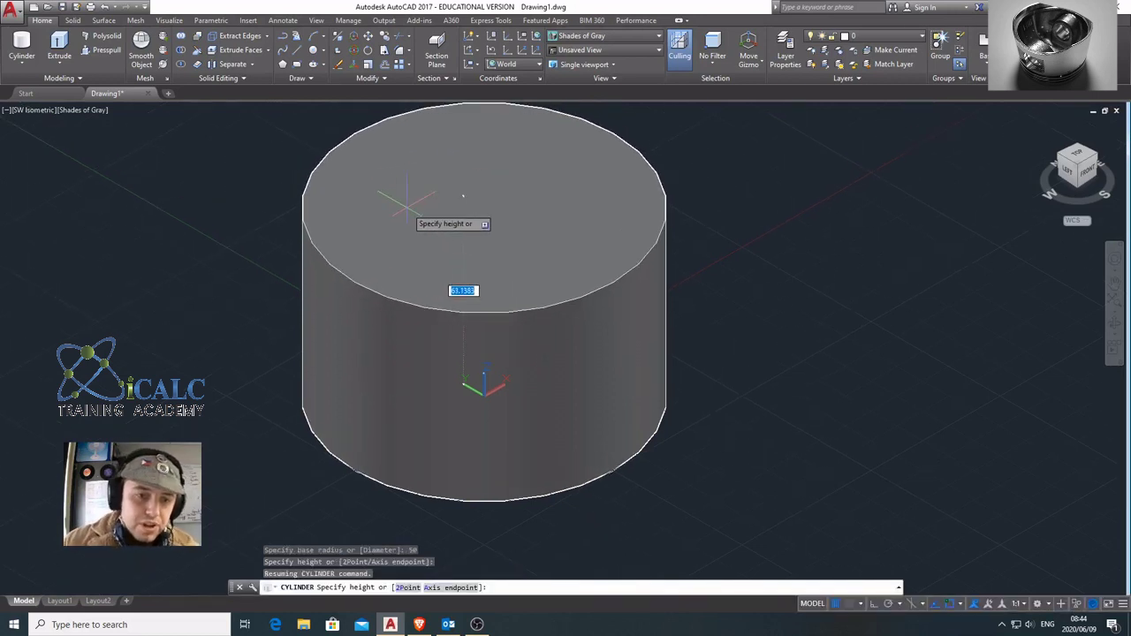
pyautogui.keyDown('shift'); pyautogui.moveTo(398, 202); pyautogui.dragTo(393, 241, button='middle'); pyautogui.keyUp('shift')
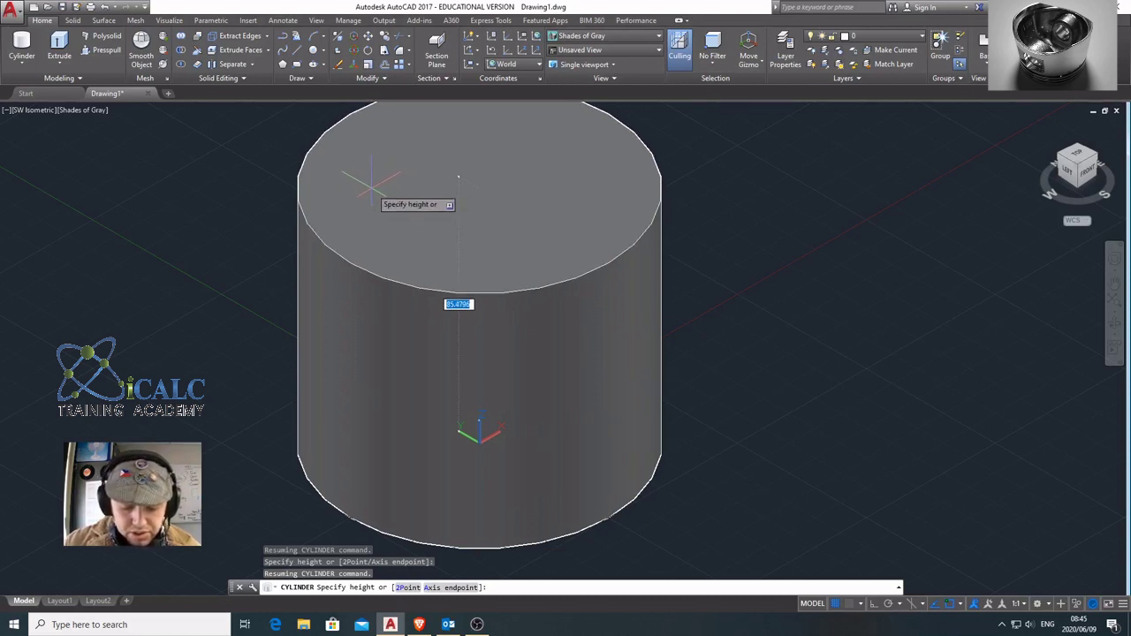
pyautogui.write('100')
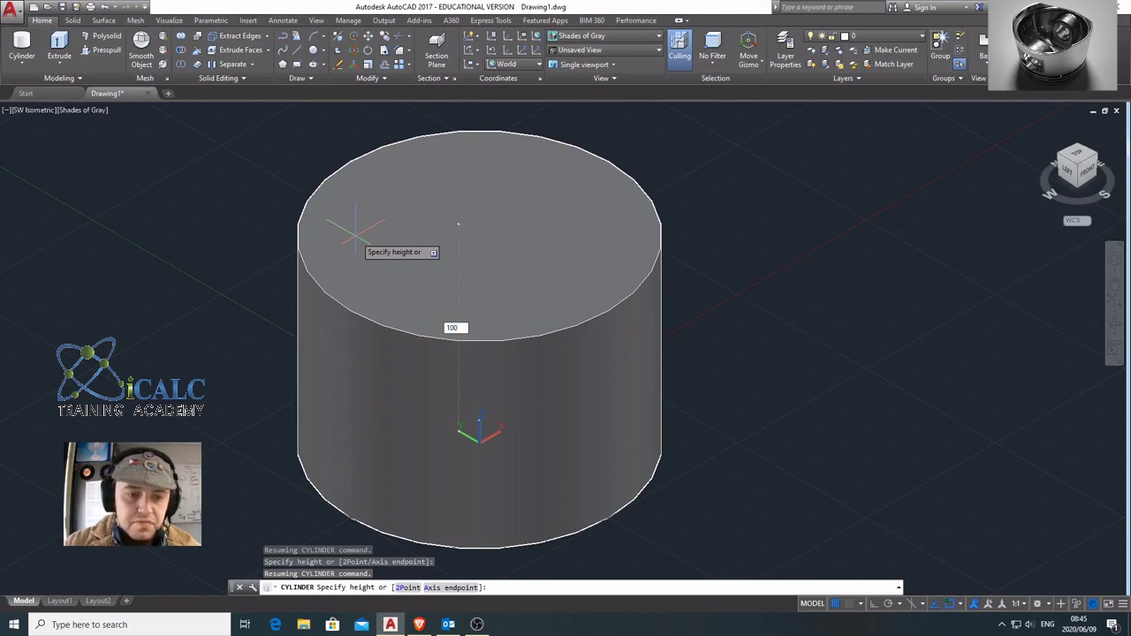
pyautogui.press('Return')
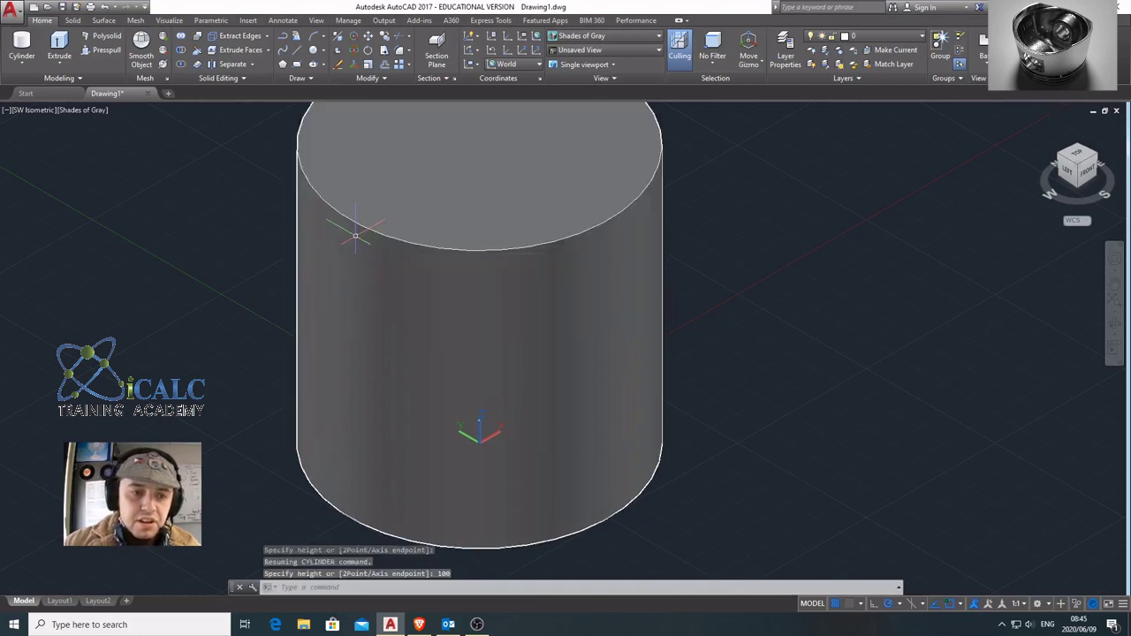
pyautogui.scroll(-2, 382, 201)
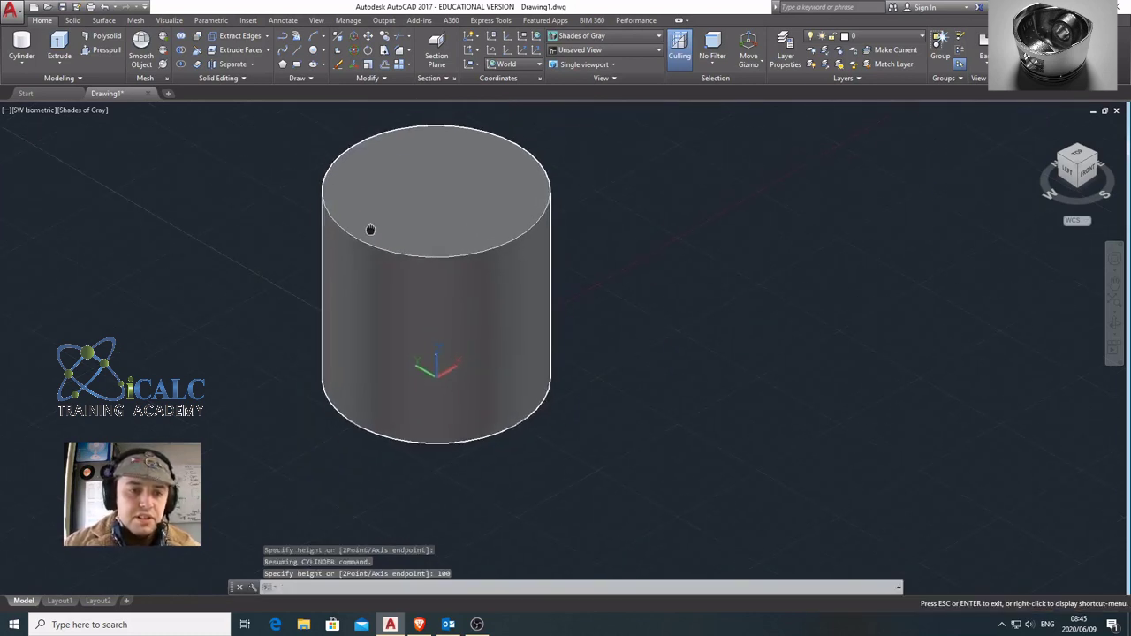
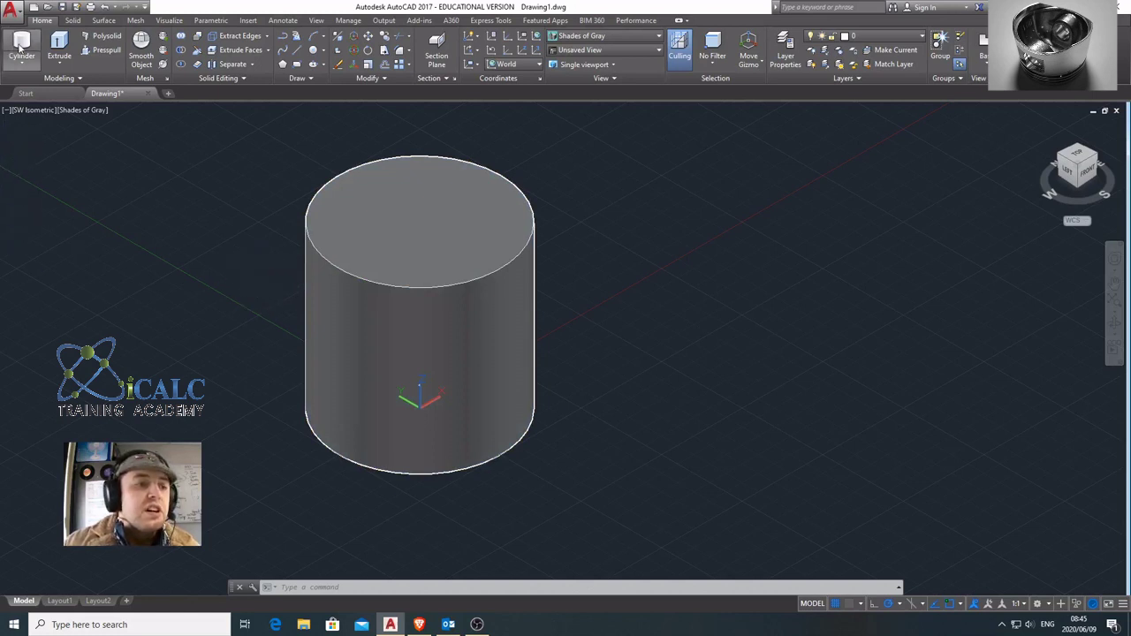
# - Add a solid cylinder on the first one's top face, centred at 0,0,100, with radius 45 and height 3
pyautogui.click(21, 44)
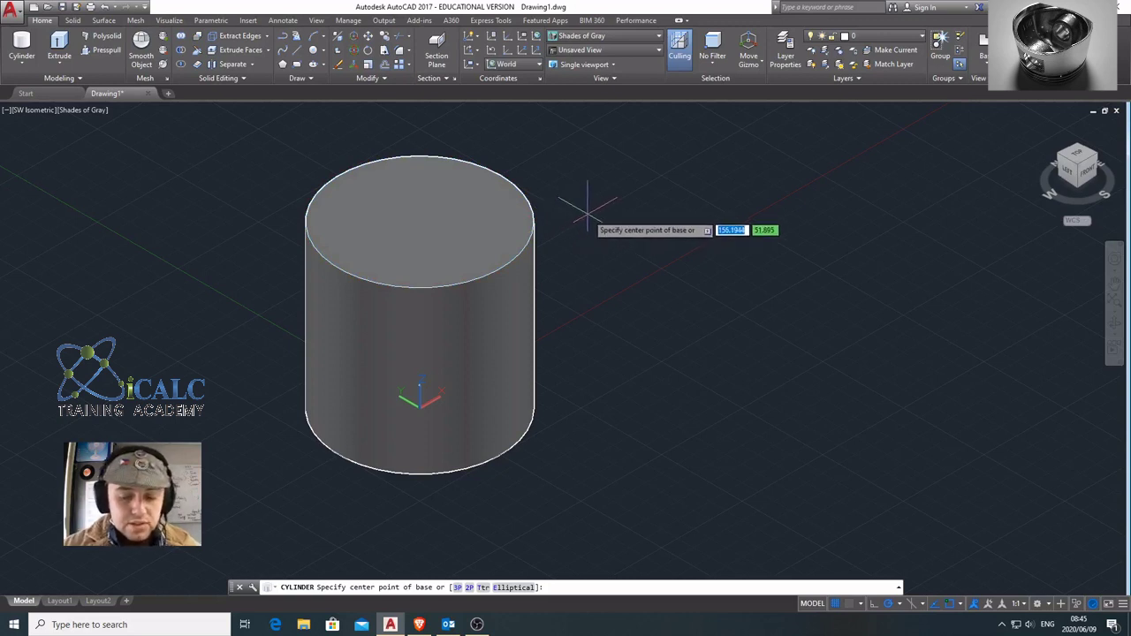
pyautogui.write('0')
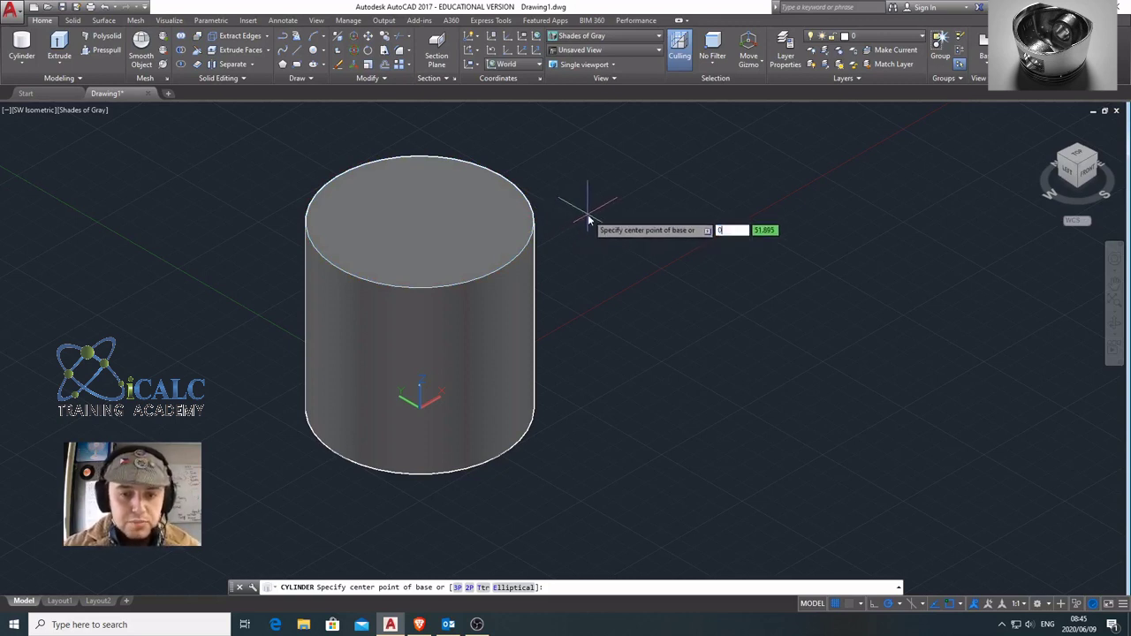
pyautogui.press('Tab')
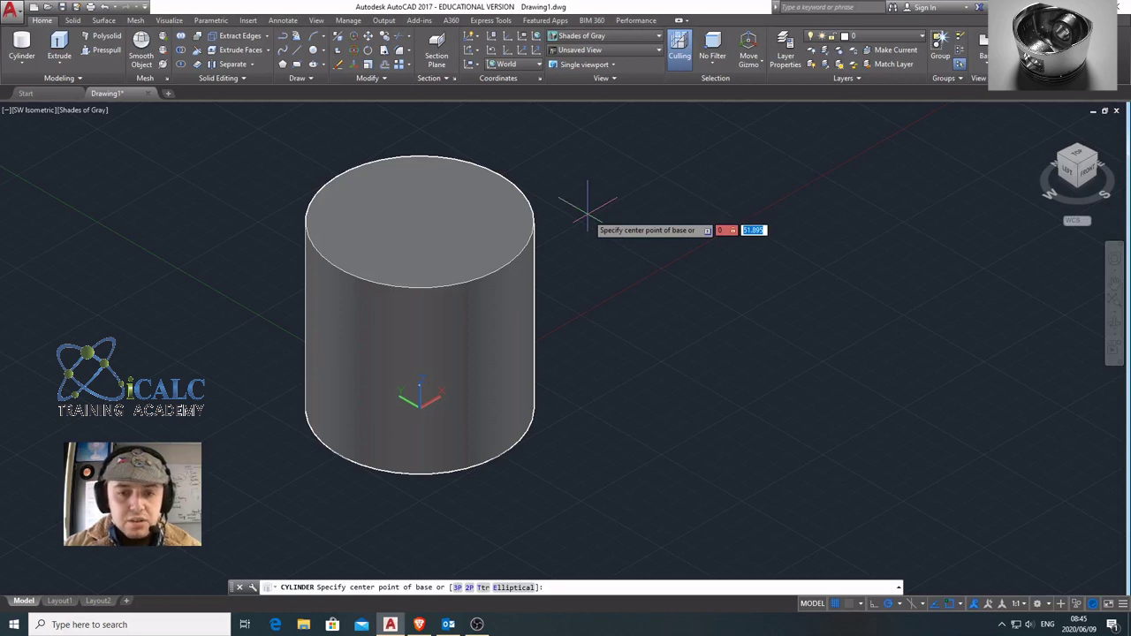
pyautogui.write('0')
pyautogui.press('Tab')
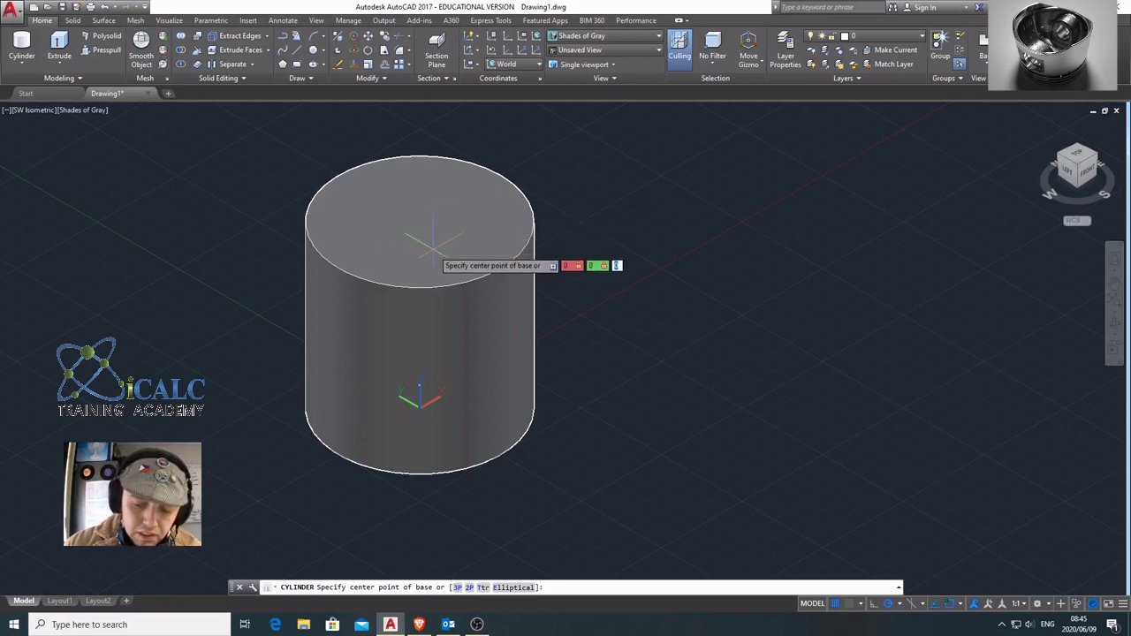
pyautogui.write('100')
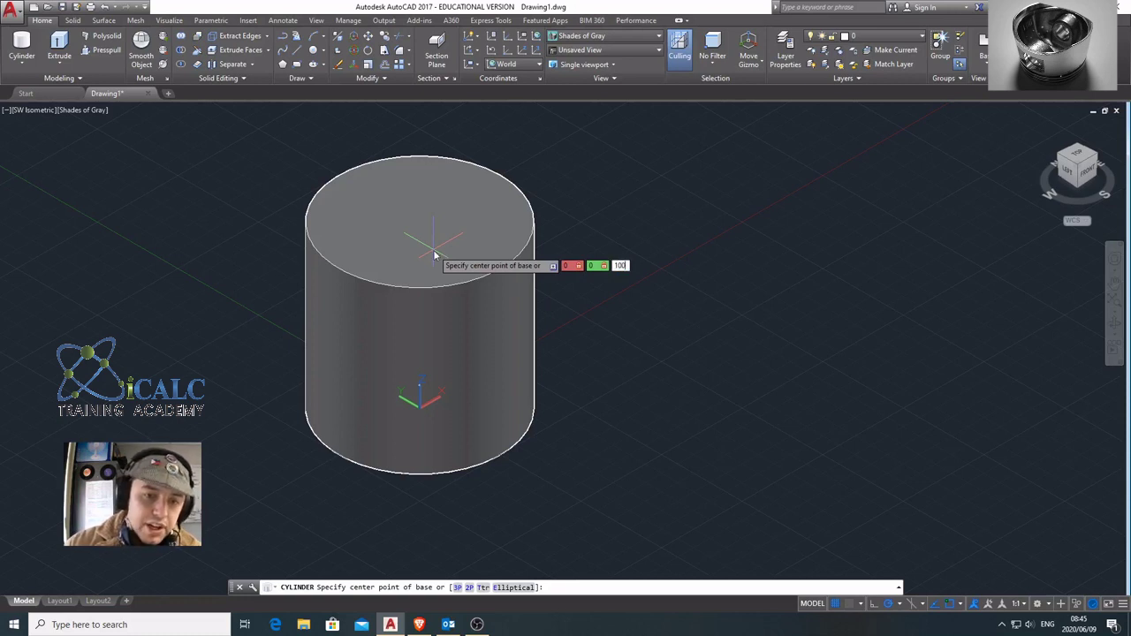
pyautogui.press('Return')
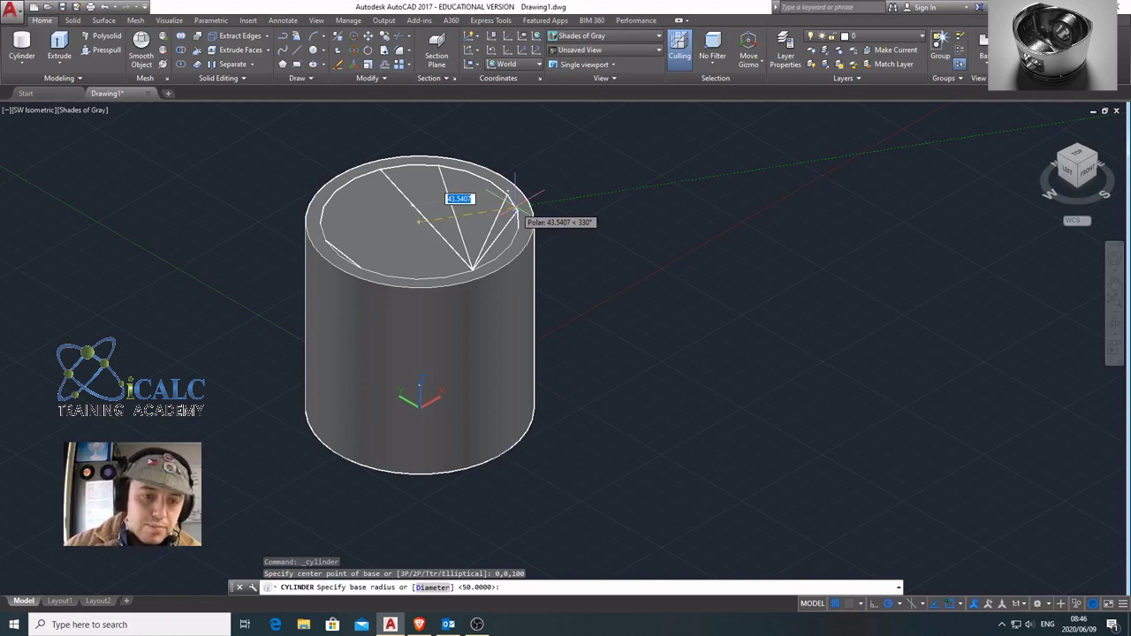
pyautogui.write('45')
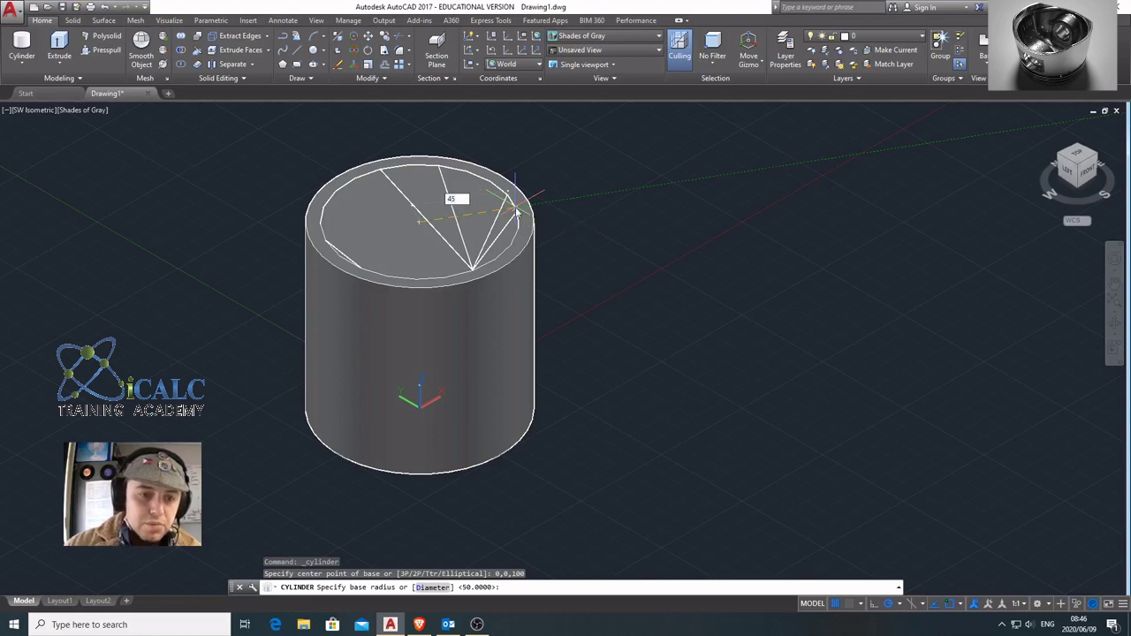
pyautogui.press('Return')
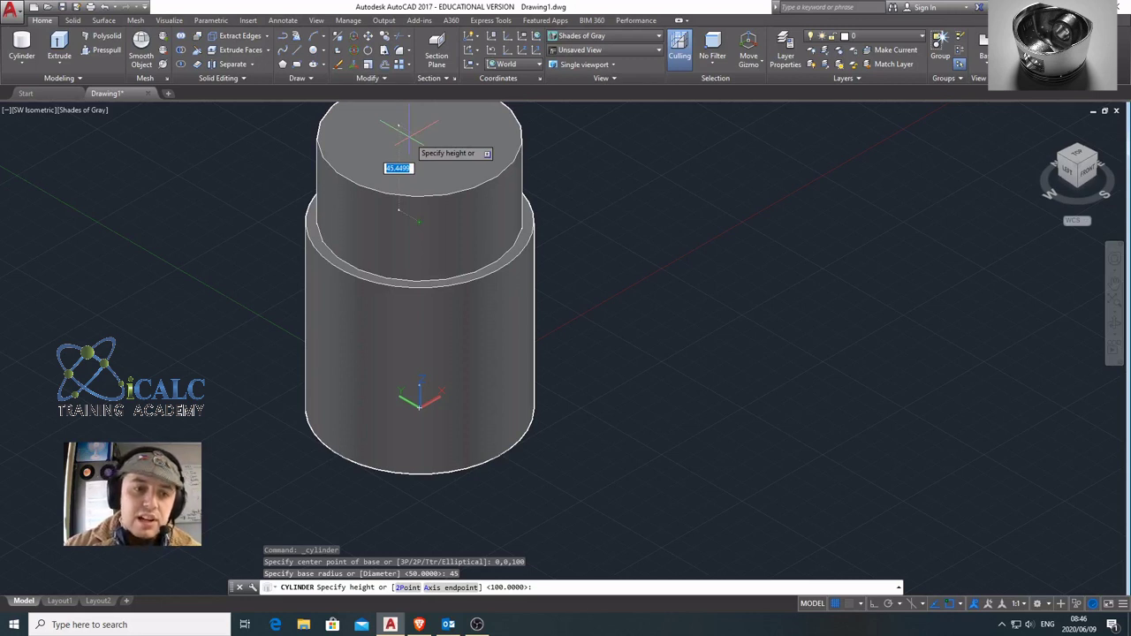
pyautogui.write('3')
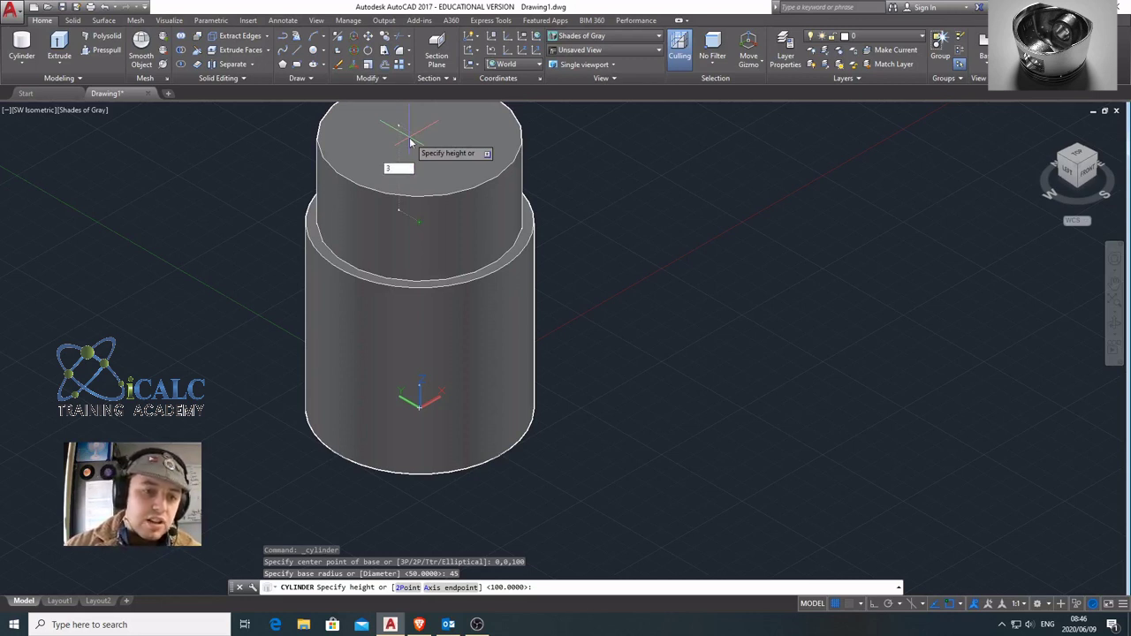
pyautogui.press('Return')
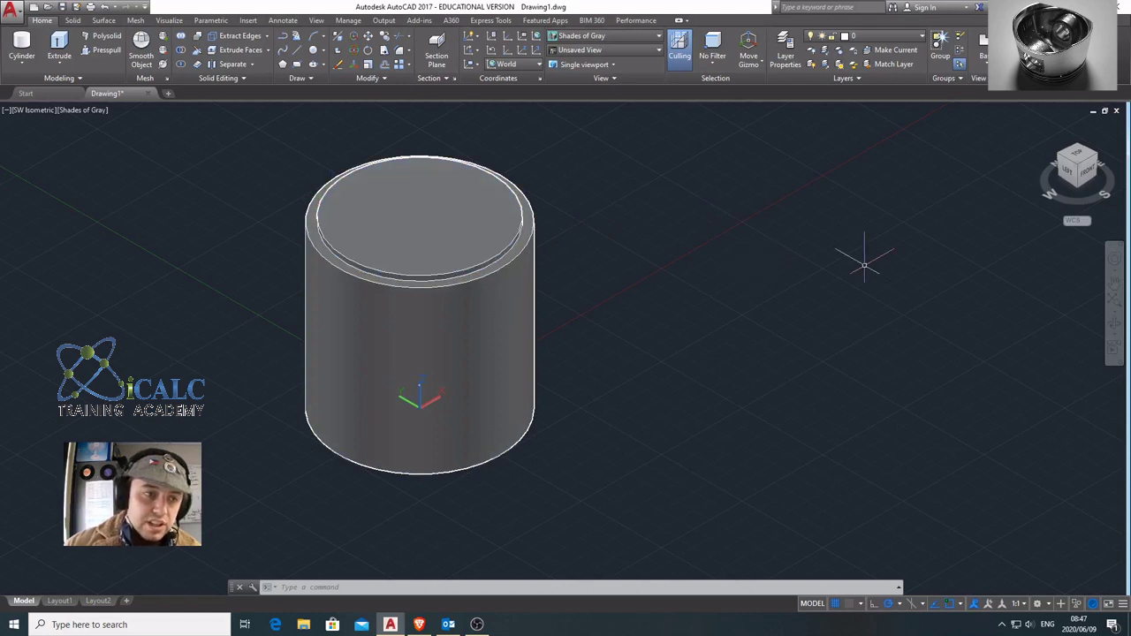
# - Add a solid cylinder on top of the stack, centred at 0,0,103, with radius 50 and height 3
pyautogui.click(23, 44)
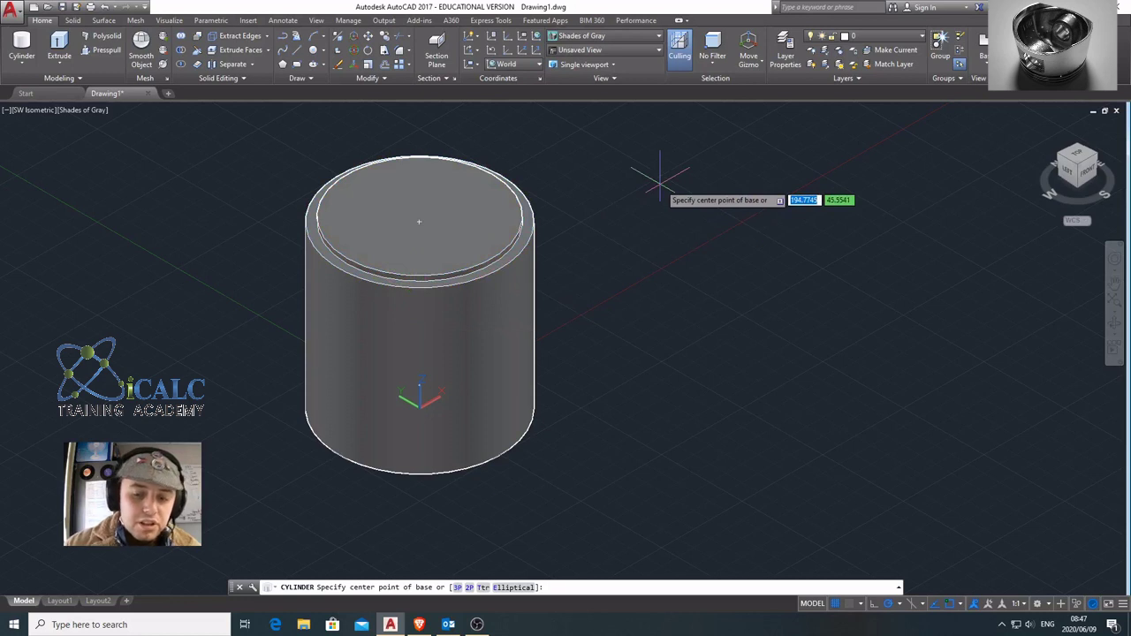
pyautogui.write('0')
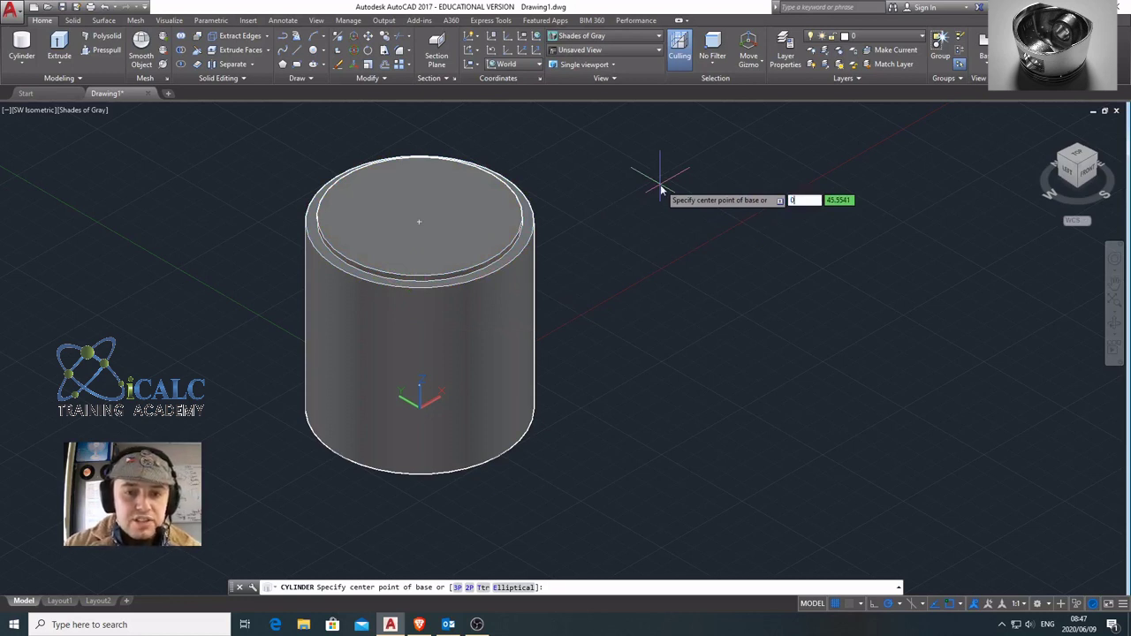
pyautogui.write(',0')
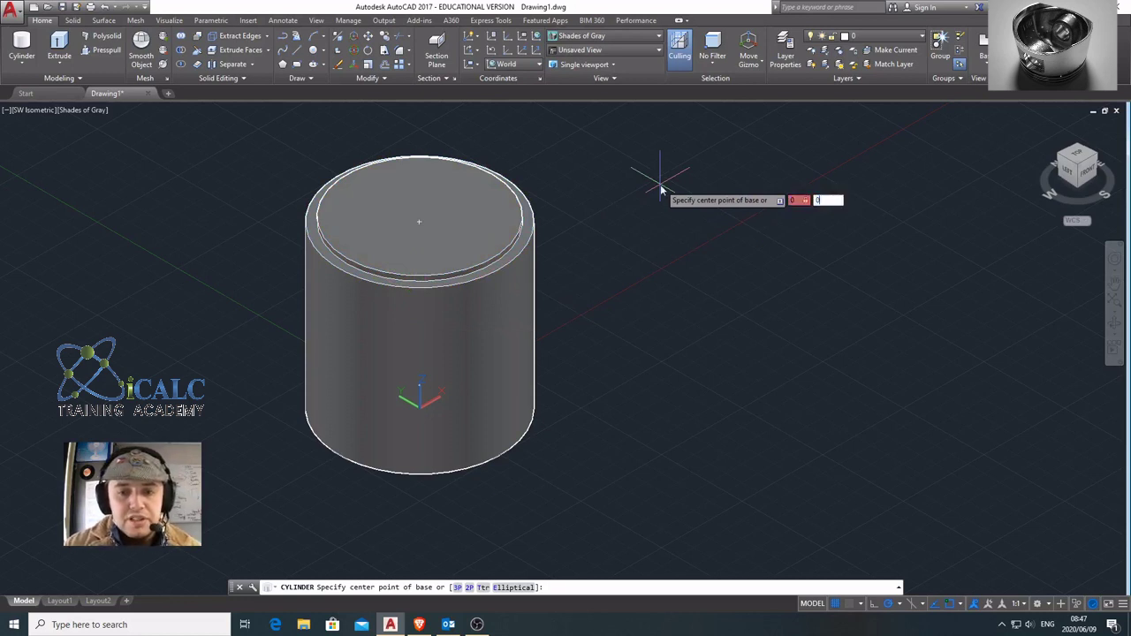
pyautogui.write(',103')
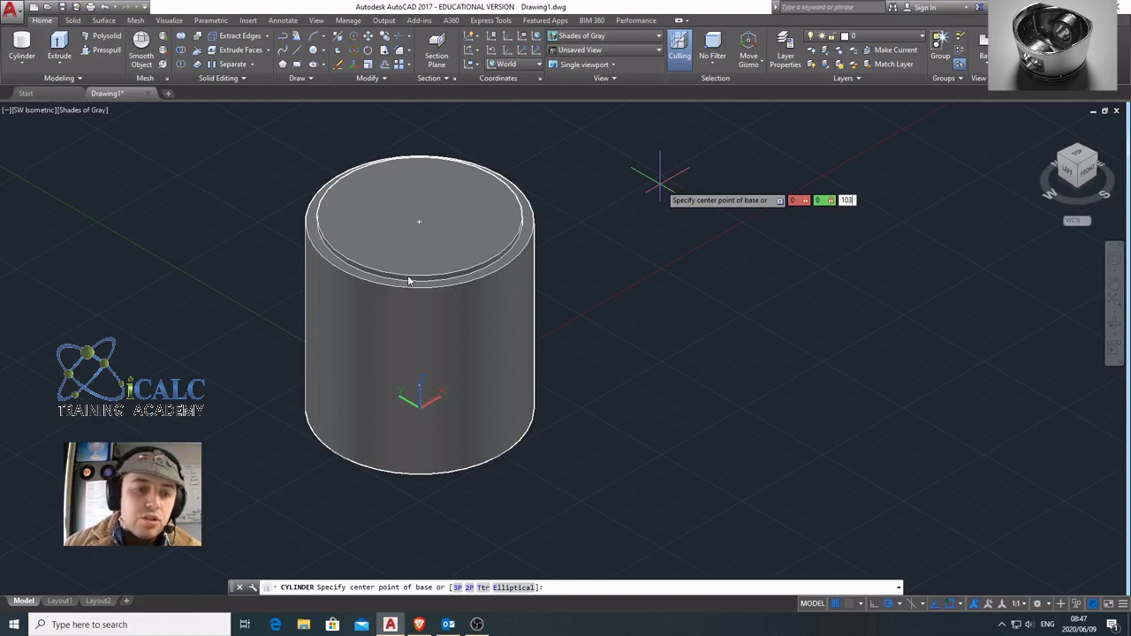
pyautogui.press('Return')
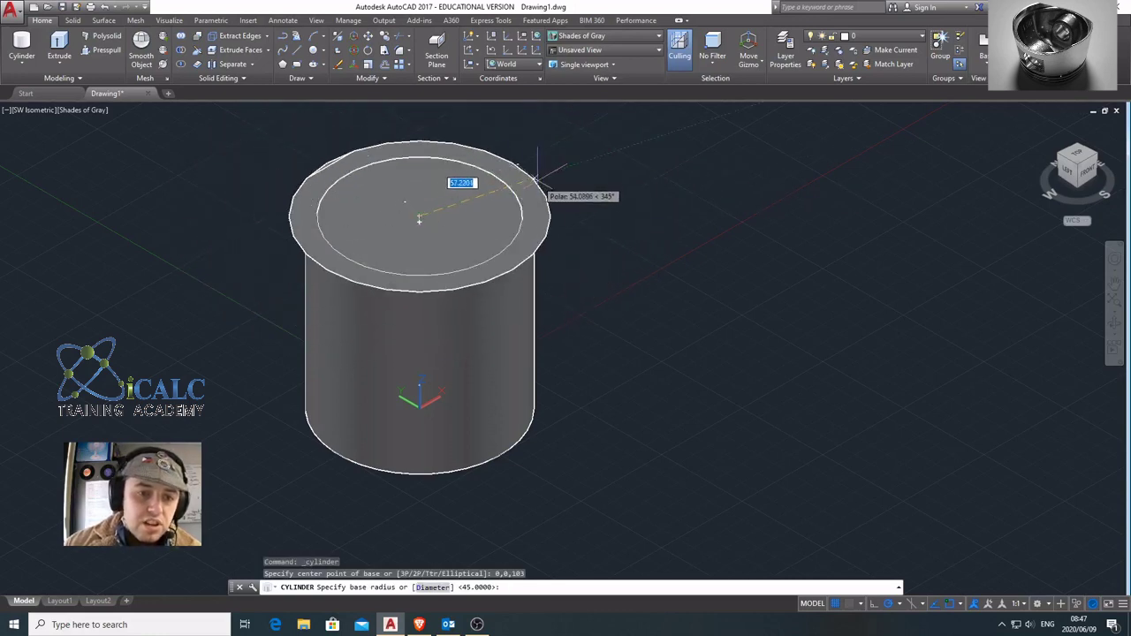
pyautogui.scroll(5, 537, 172)
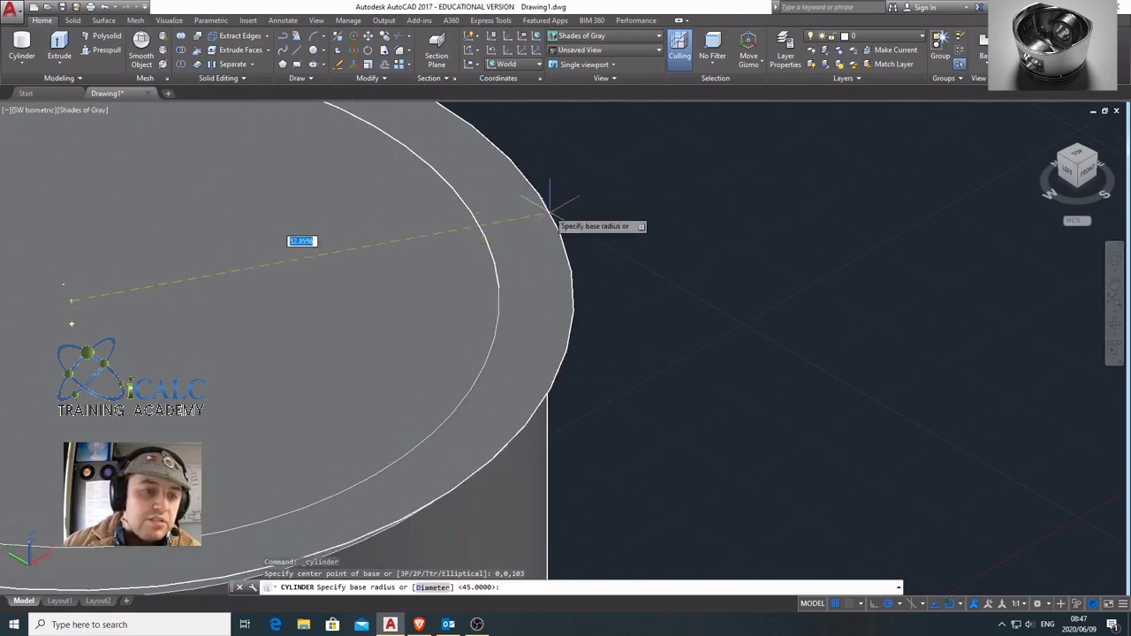
pyautogui.scroll(-3, 559, 203)
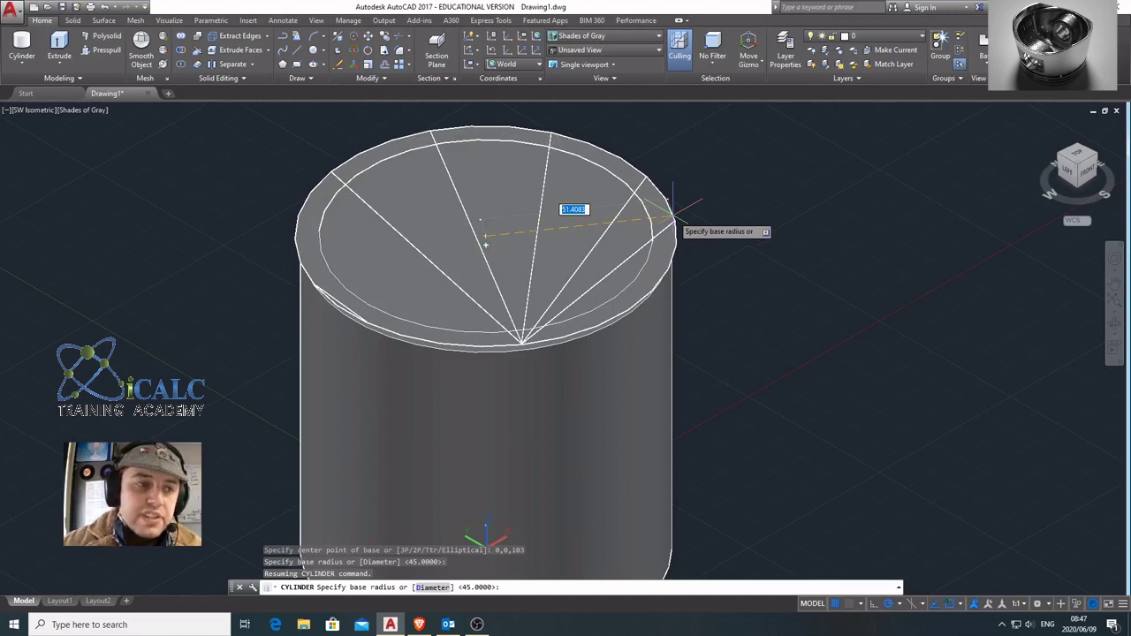
pyautogui.write('50')
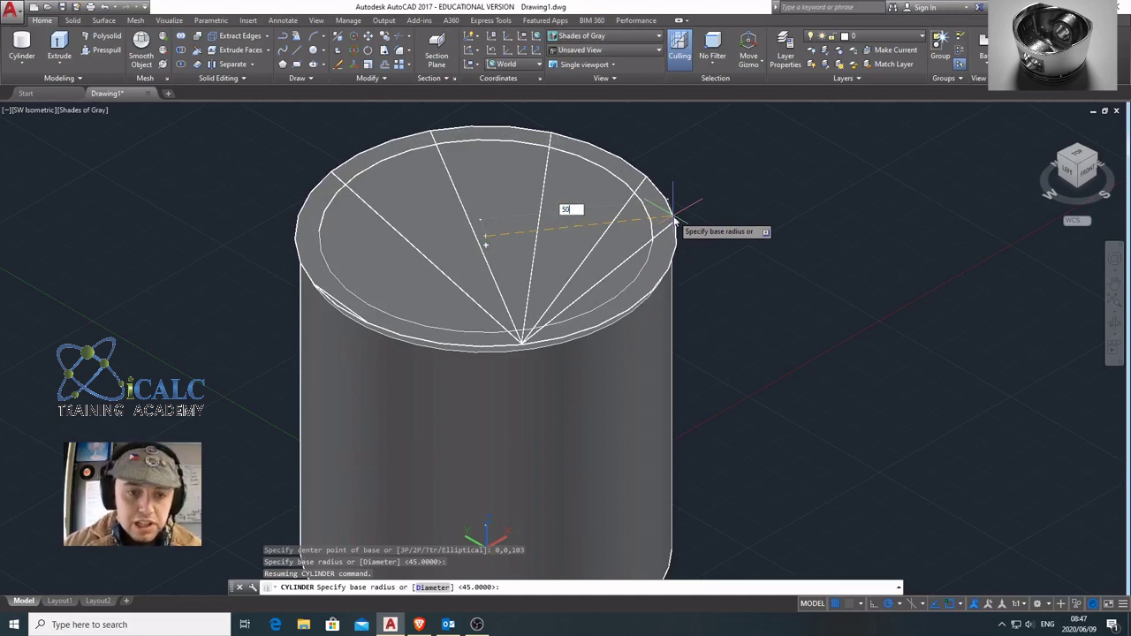
pyautogui.press('Return')
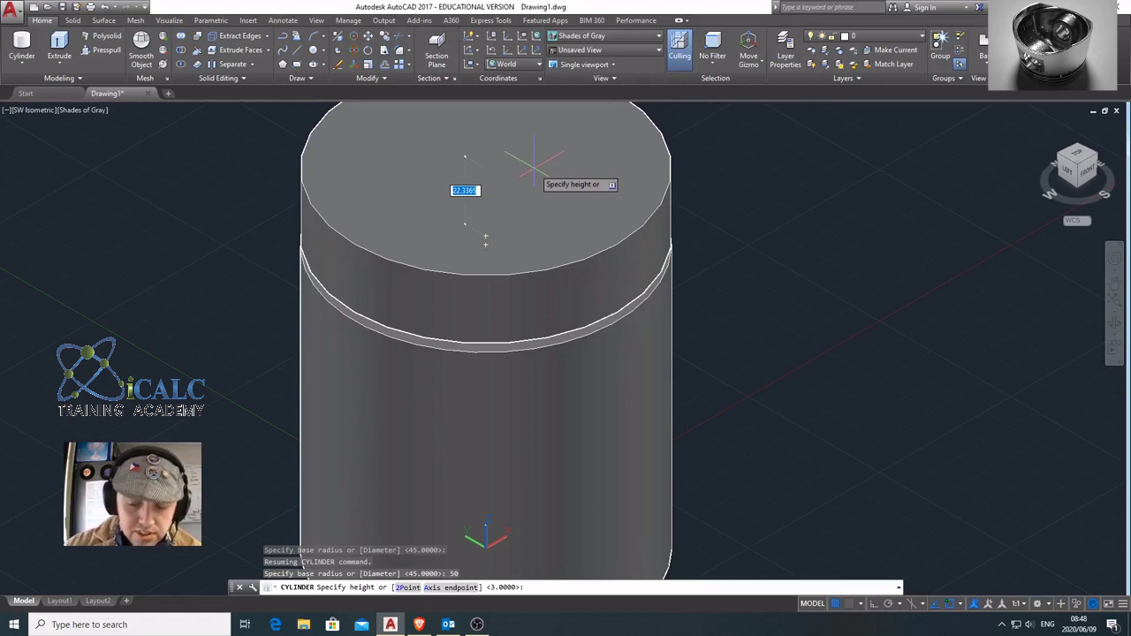
pyautogui.write('3')
pyautogui.press('Return')
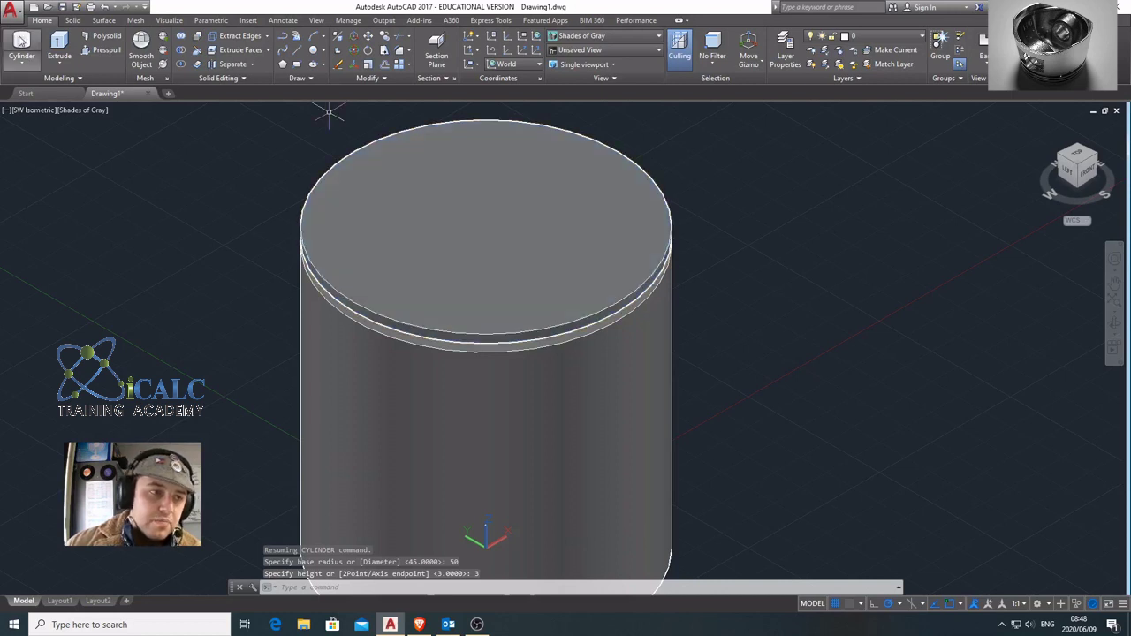
# - Add a narrower solid cylinder on the top face, centred at 0,0,106, with radius 45 and height 3
pyautogui.click(21, 41)
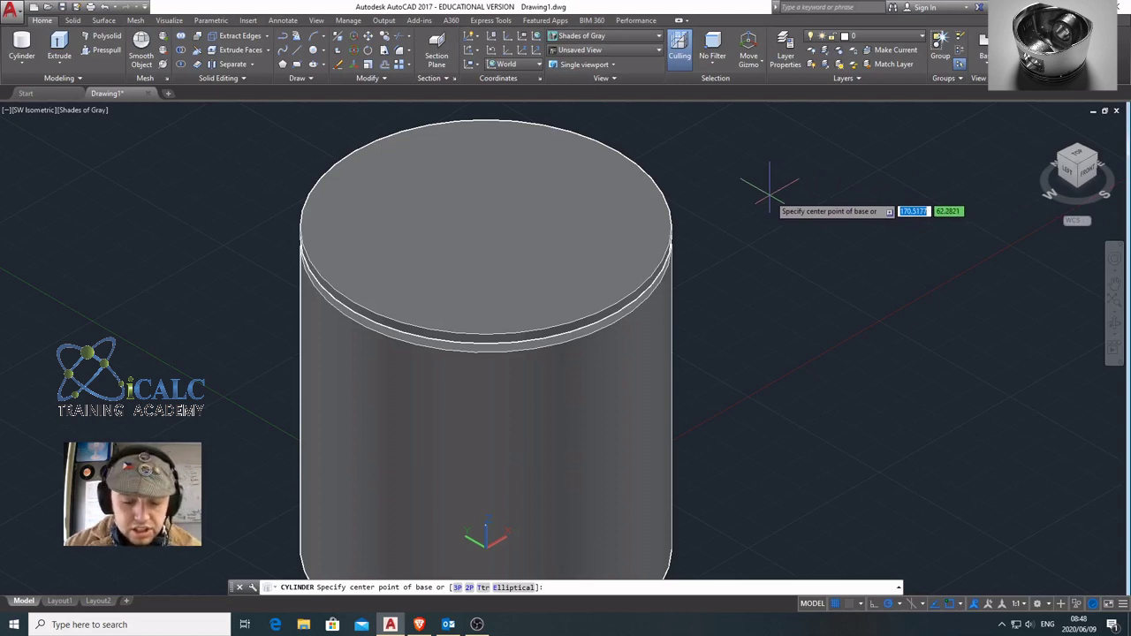
pyautogui.write('0,0,')
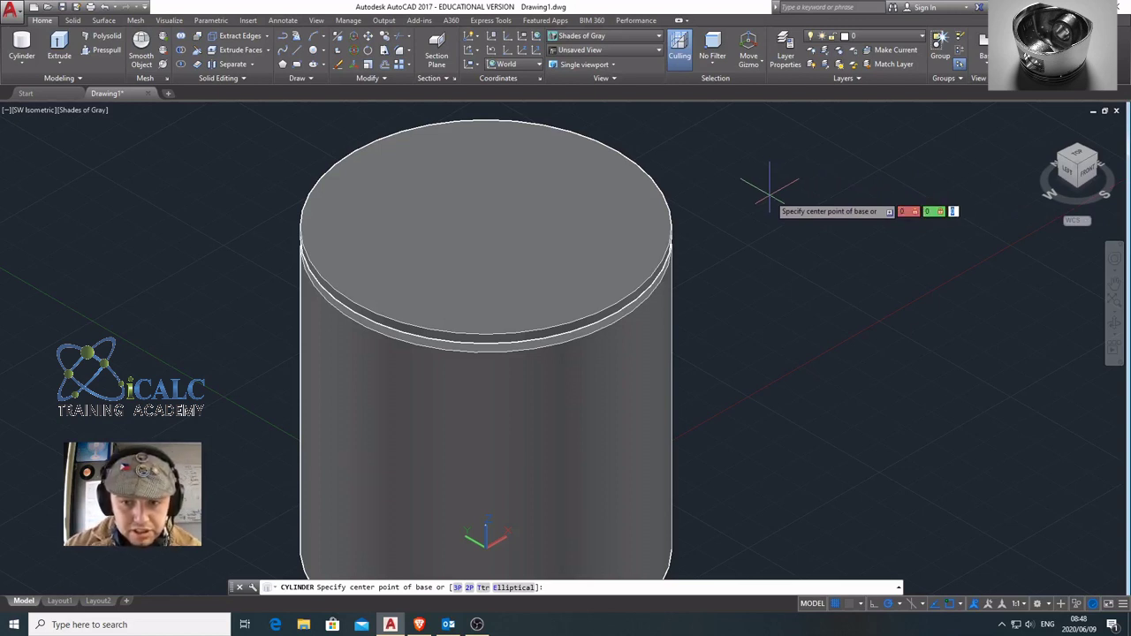
pyautogui.write('100')
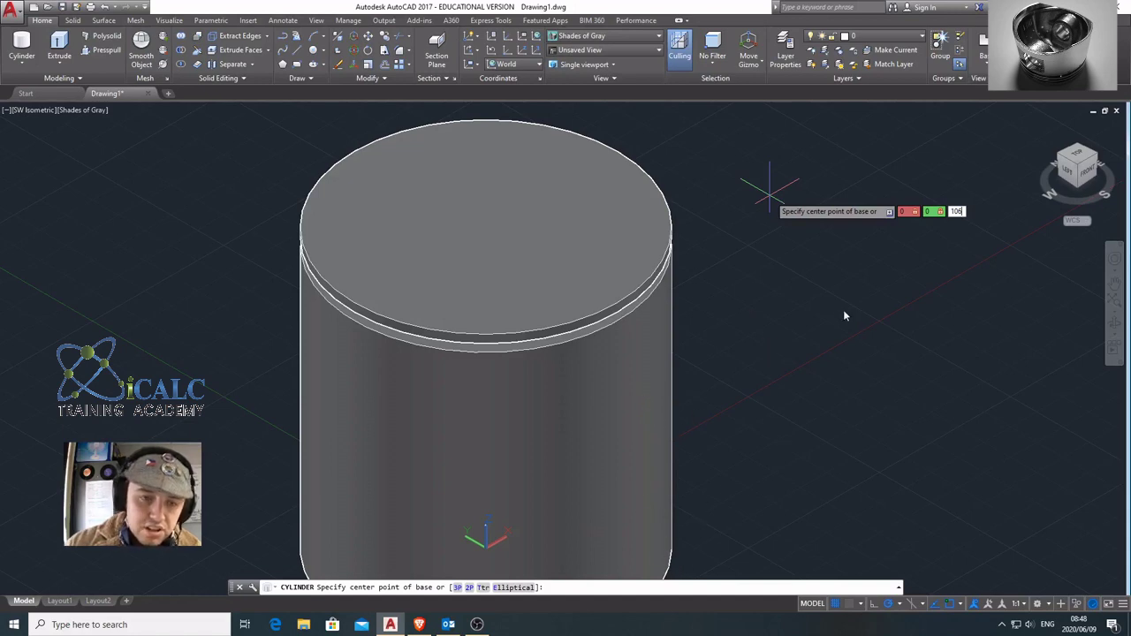
pyautogui.press('Return')
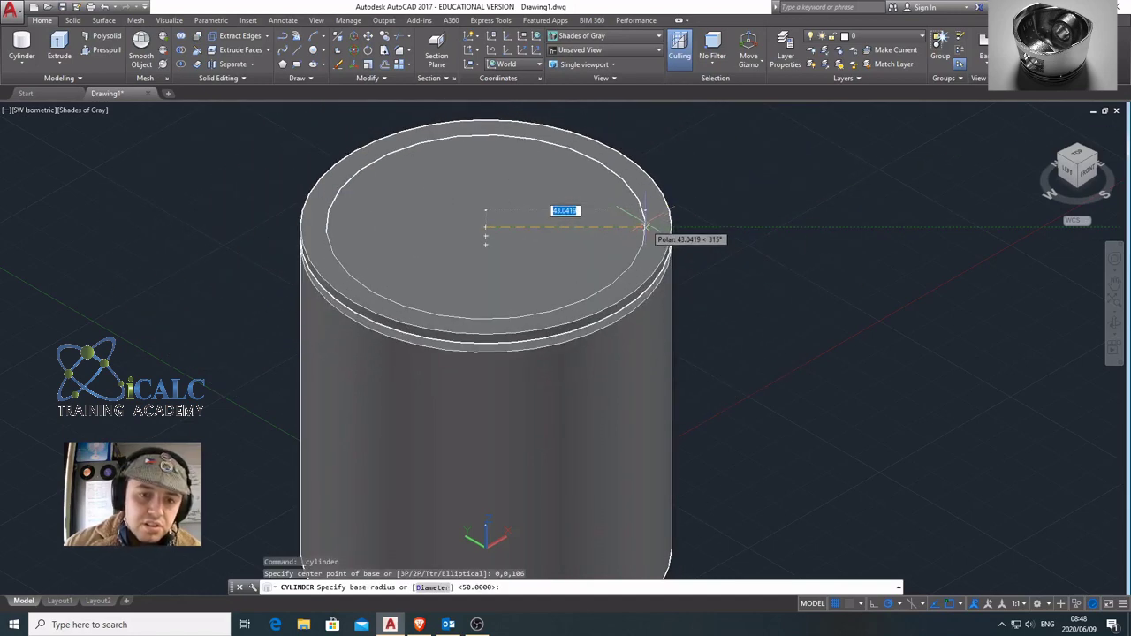
pyautogui.write('45')
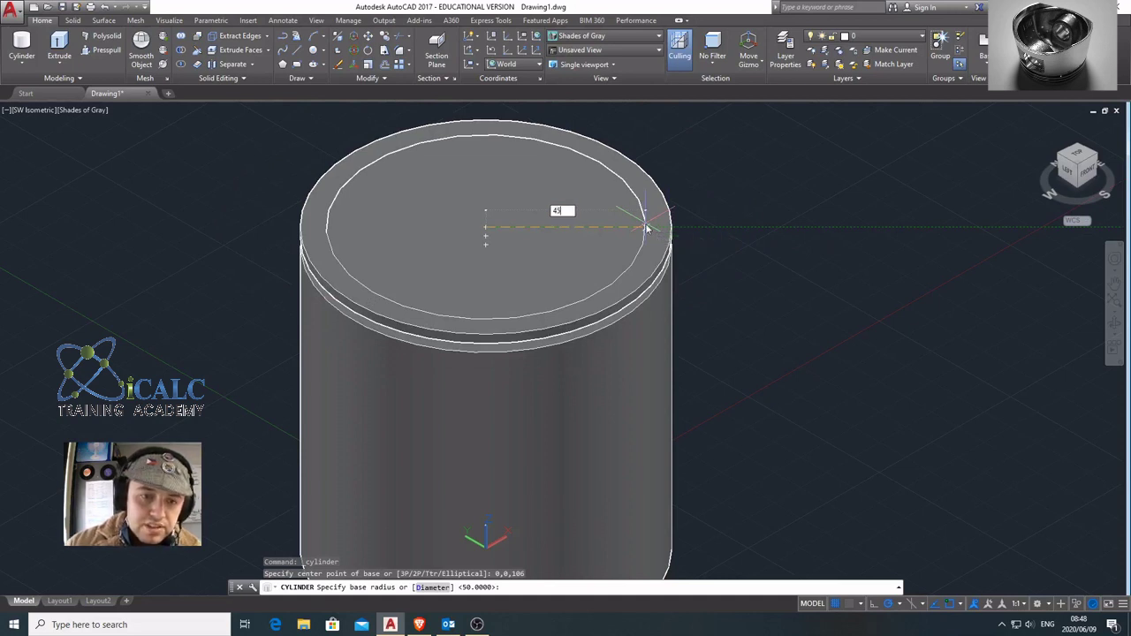
pyautogui.press('Return')
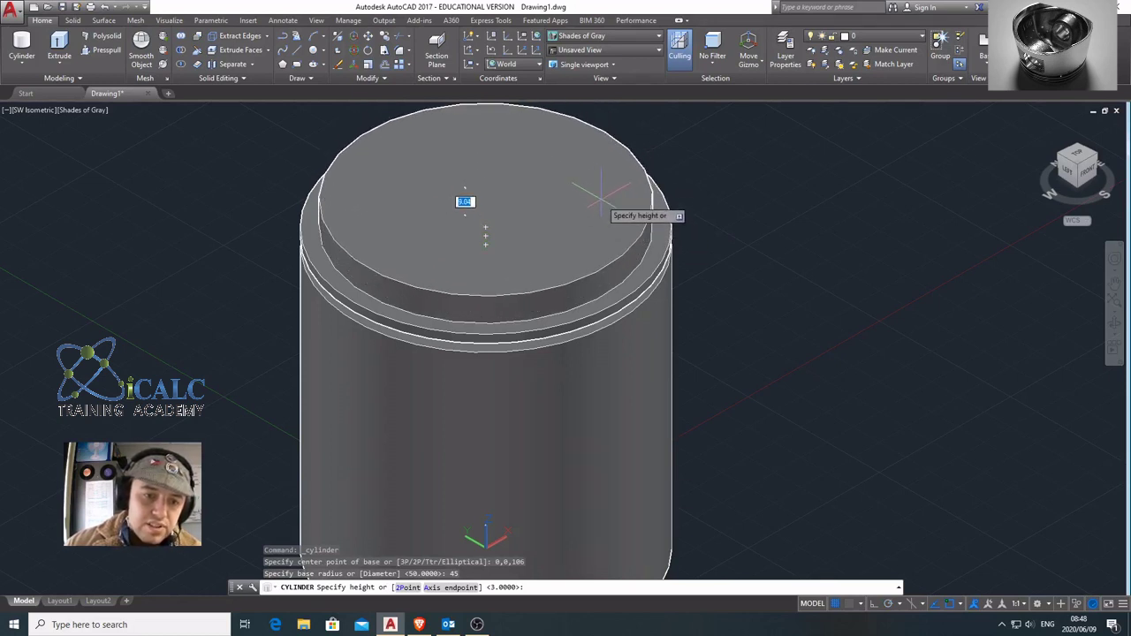
pyautogui.write('3')
pyautogui.press('Return')
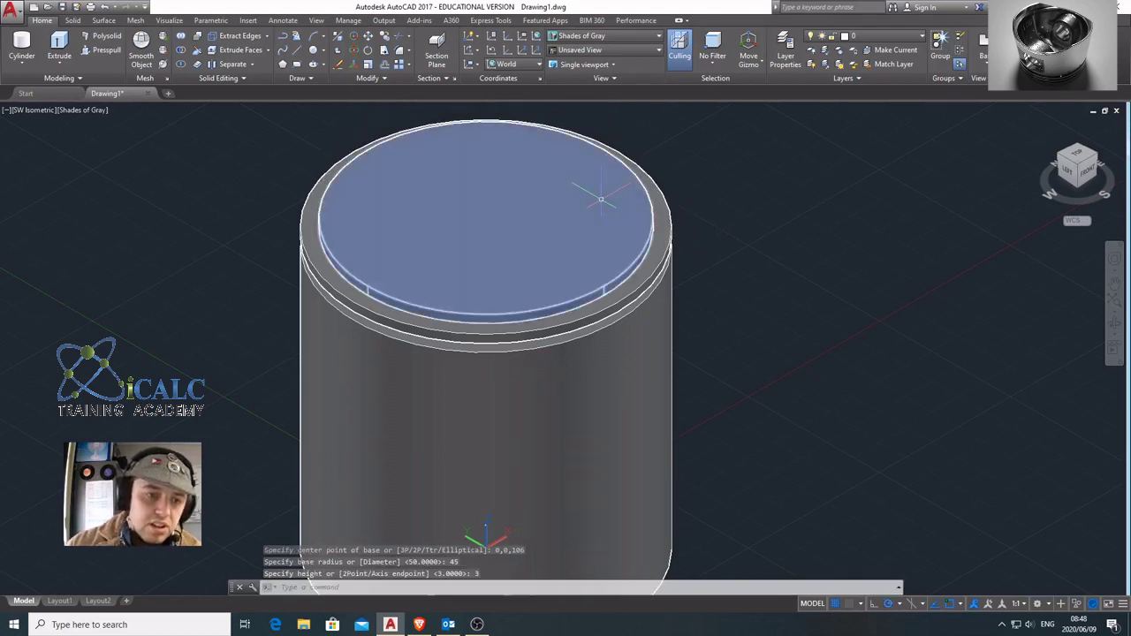
# - Stack another solid cylinder centred at 0,0,109 with a base radius of 50 and a height of 3
pyautogui.click(22, 46)
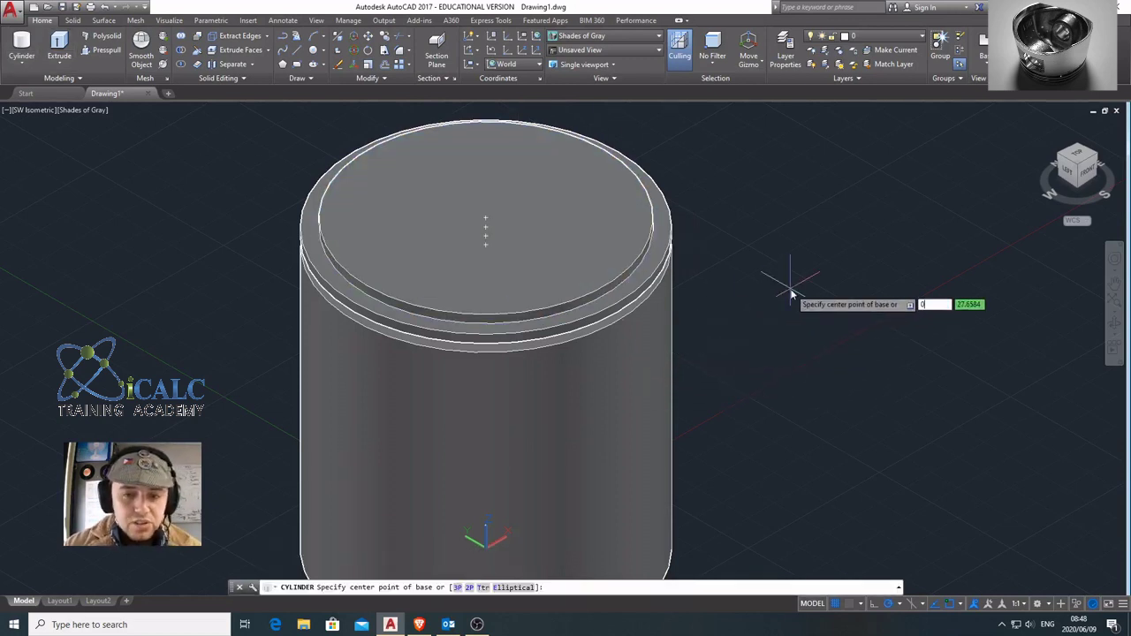
pyautogui.press('Tab')
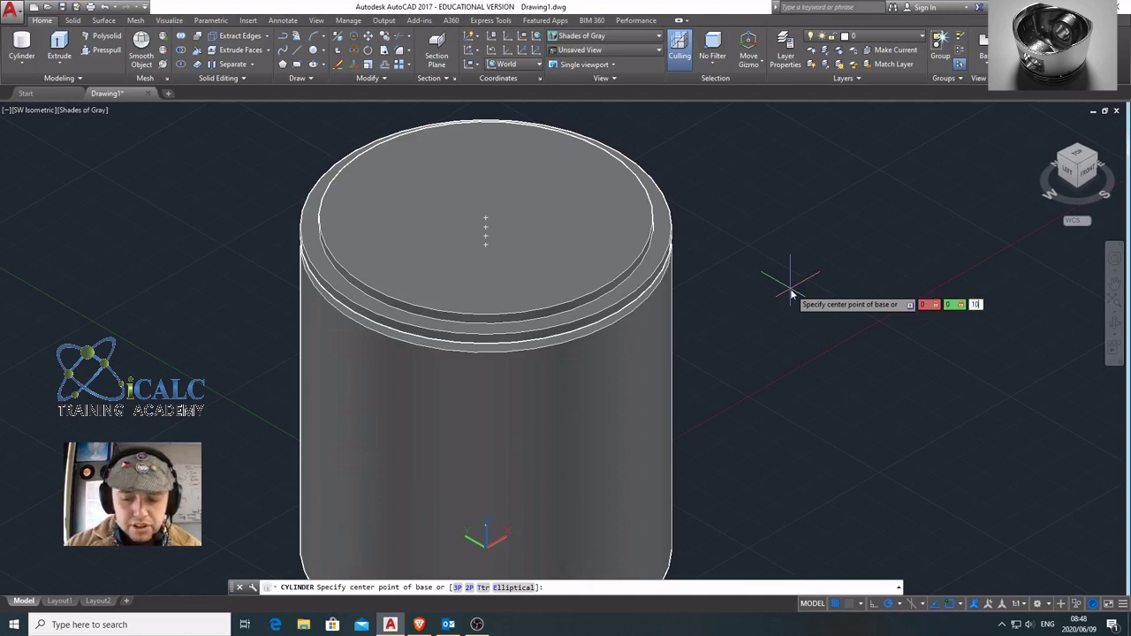
pyautogui.press('Return')
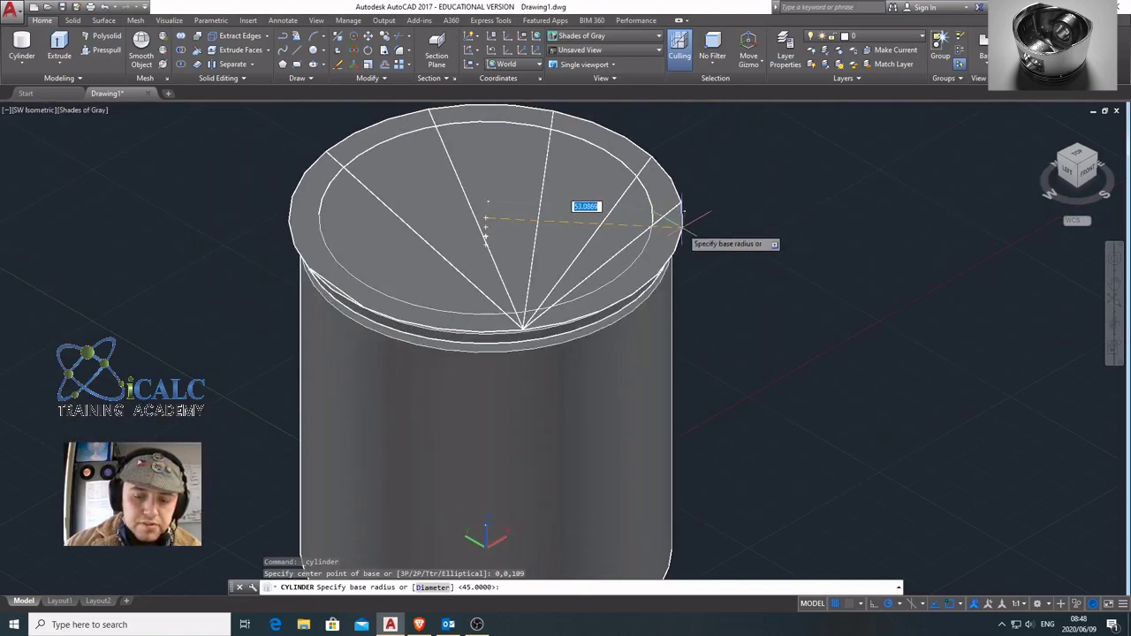
pyautogui.write('50')
pyautogui.press('Return')
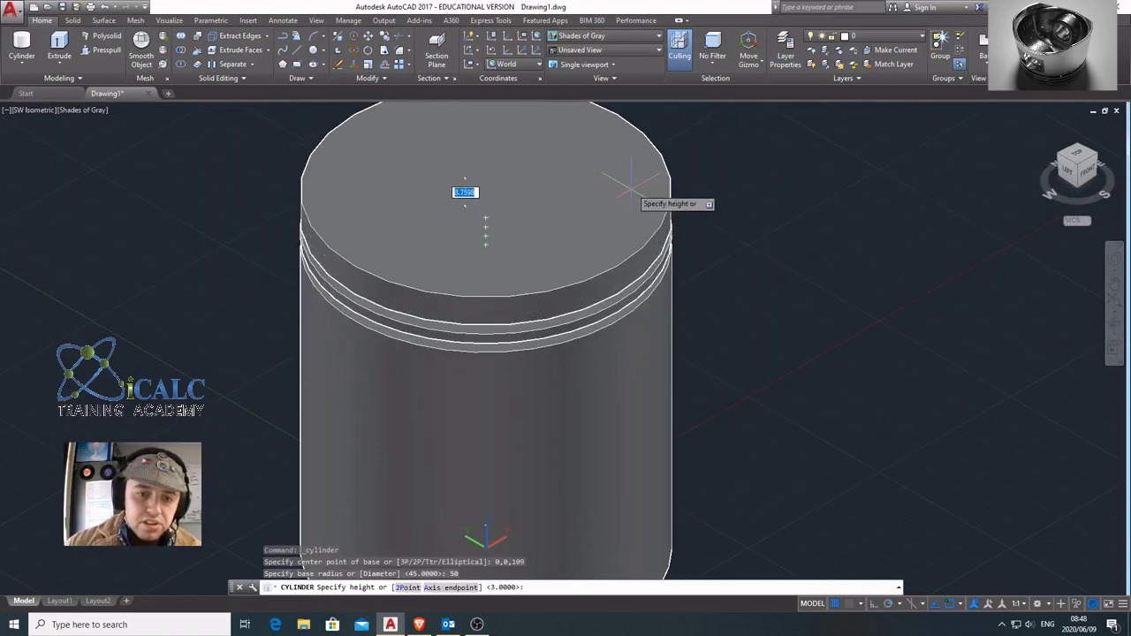
pyautogui.write('3')
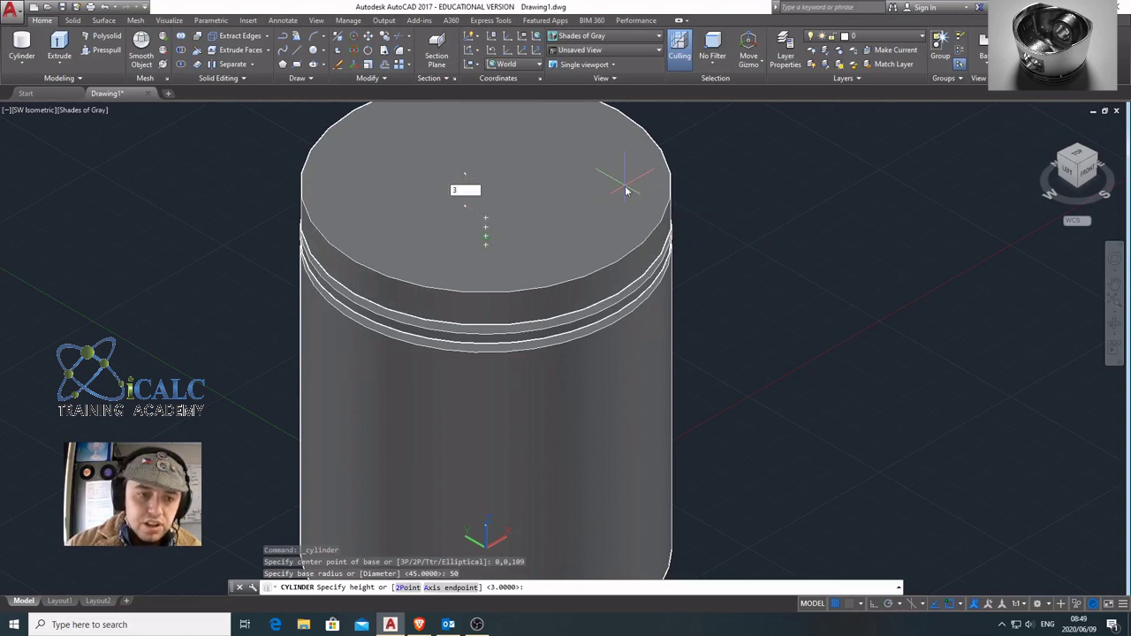
pyautogui.press('Return')
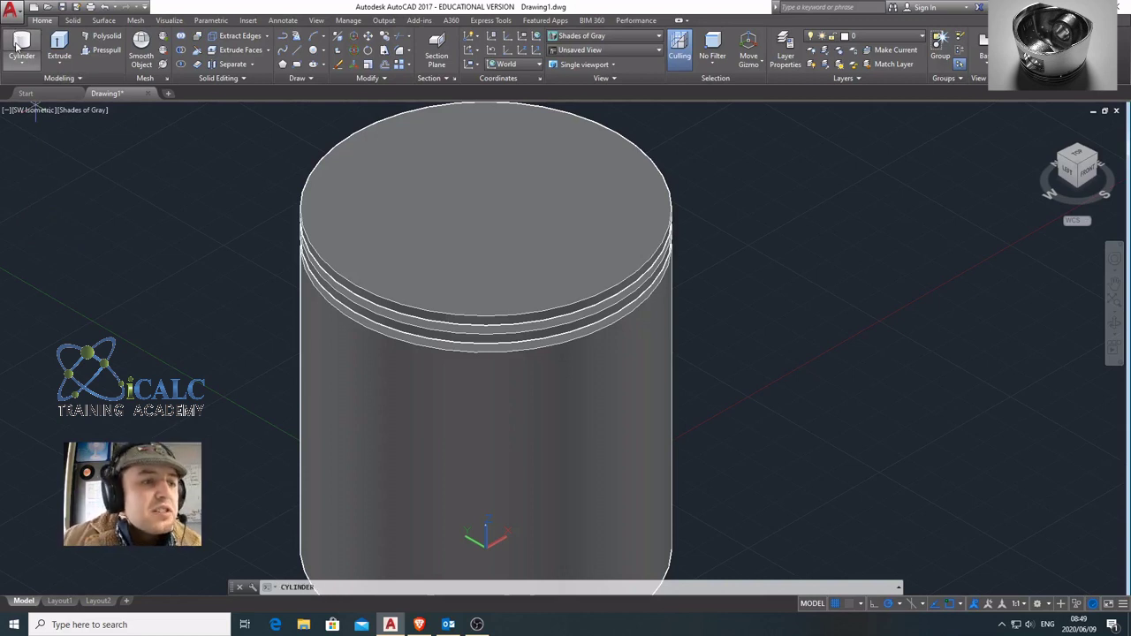
pyautogui.click(20, 44)
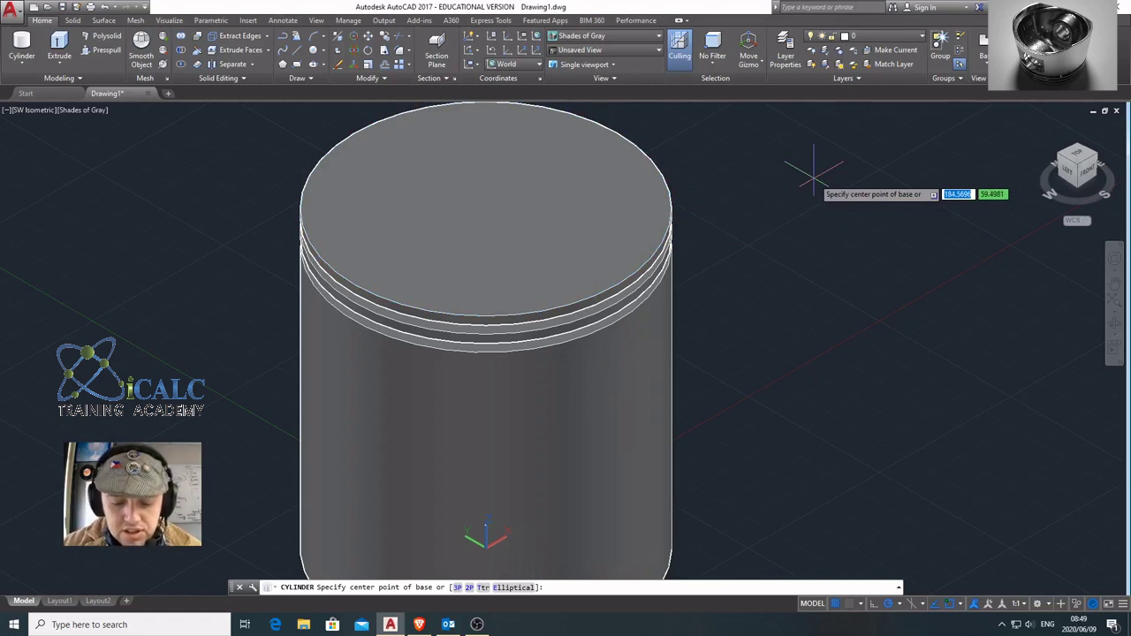
pyautogui.write('0')
pyautogui.press('Tab')
pyautogui.write('0')
pyautogui.press('Tab')
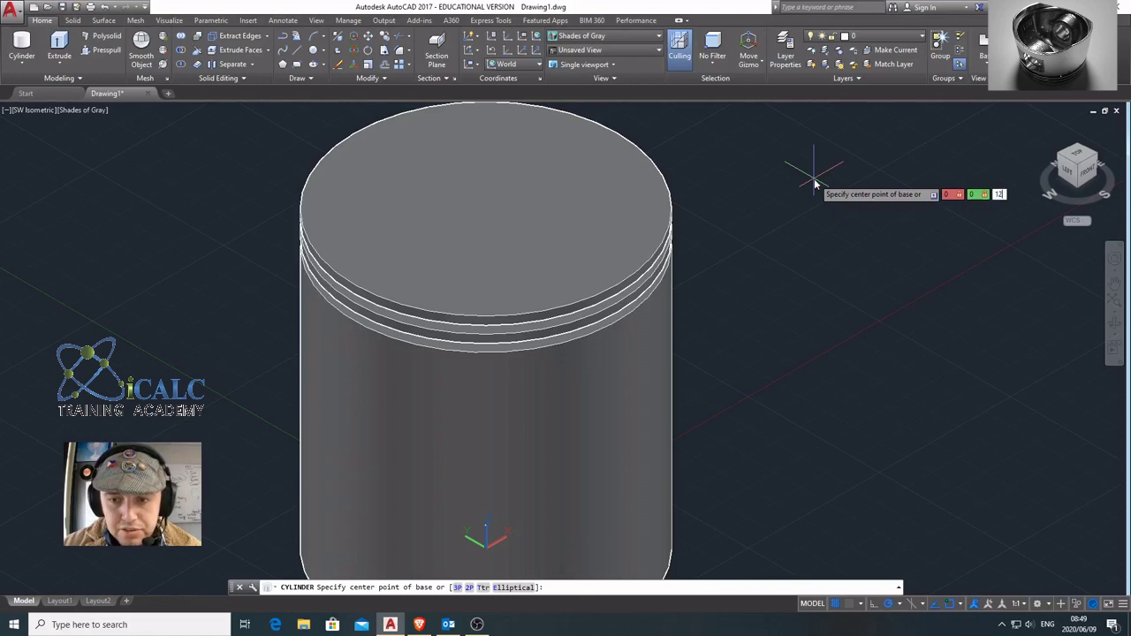
pyautogui.press('Return')
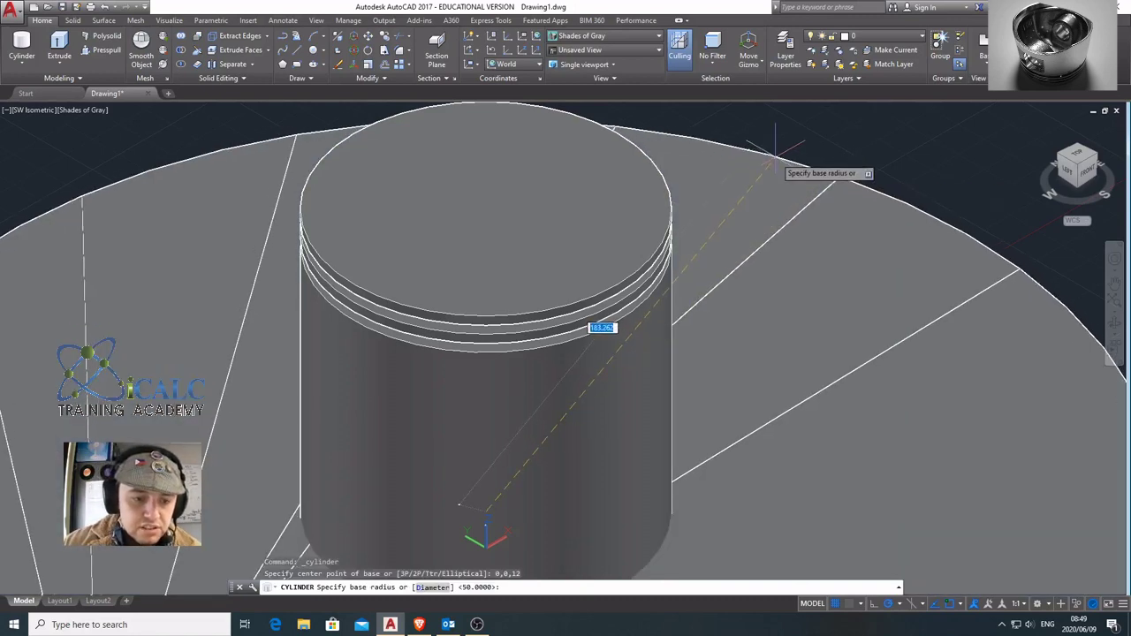
pyautogui.press('Escape')
# - Create a solid cylinder on the top face, centred at 0,0,112, with radius 45 and height 3
pyautogui.click(20, 43)
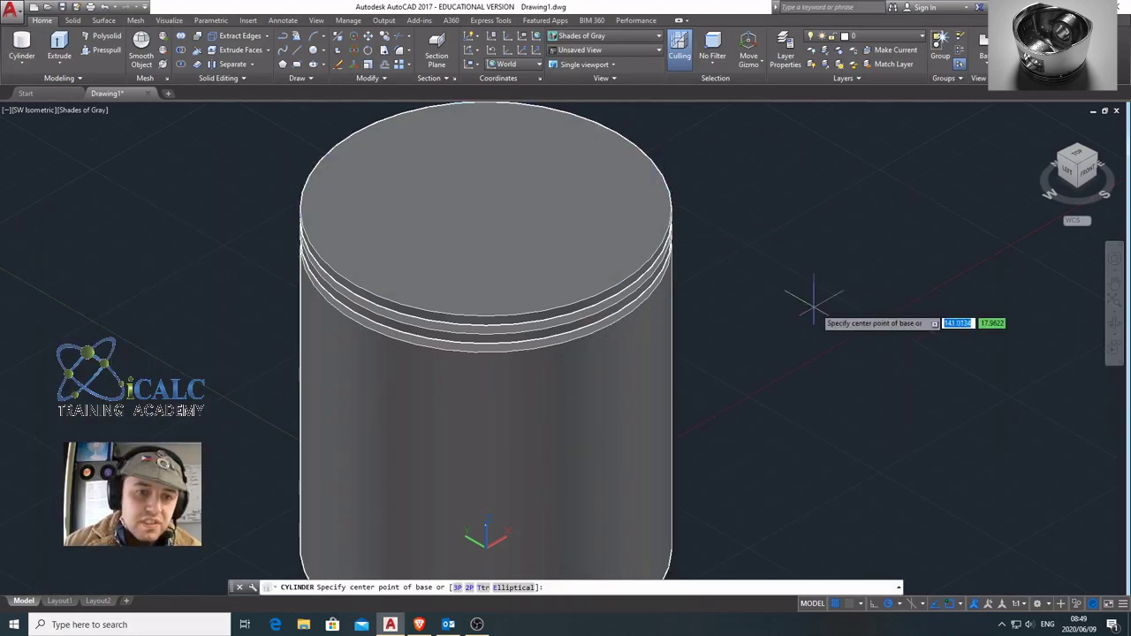
pyautogui.write('0')
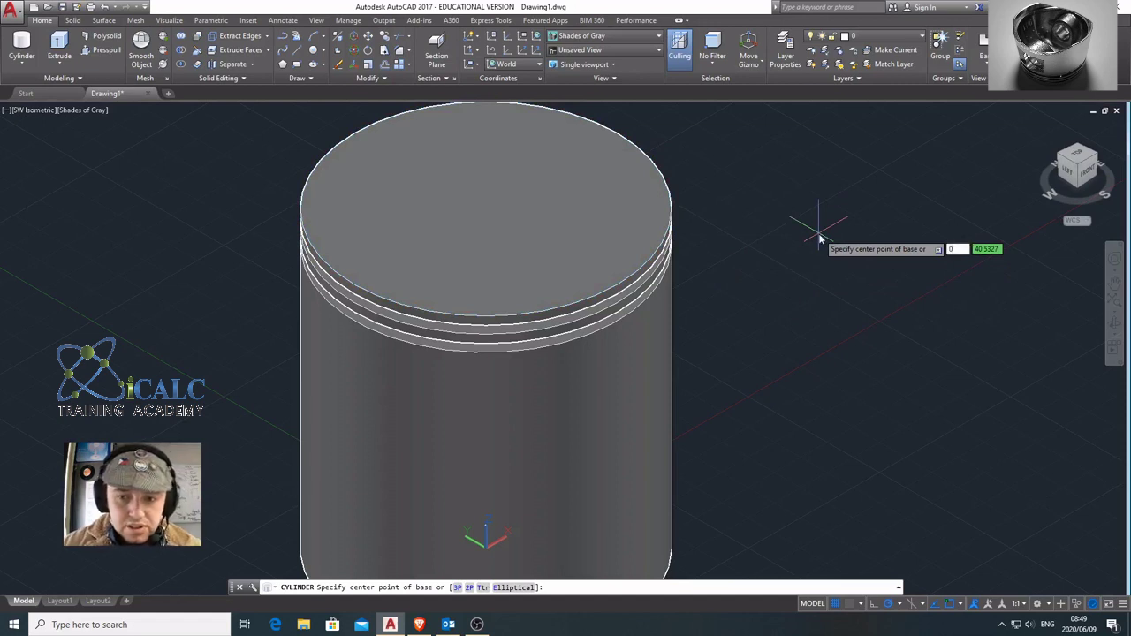
pyautogui.write(',0,')
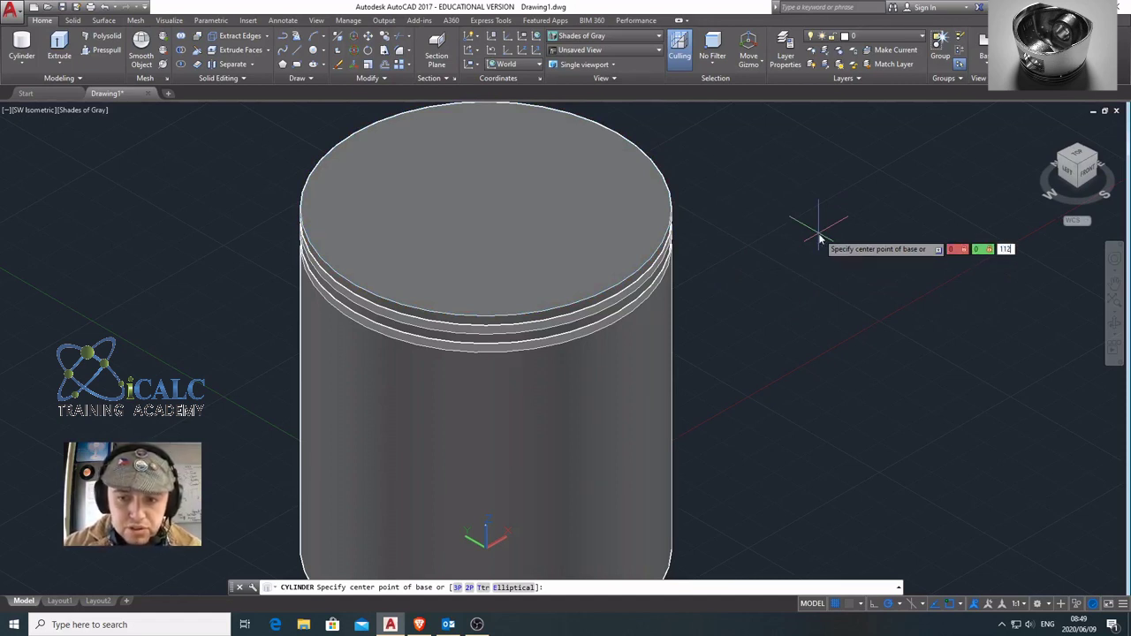
pyautogui.write('112')
pyautogui.press('Return')
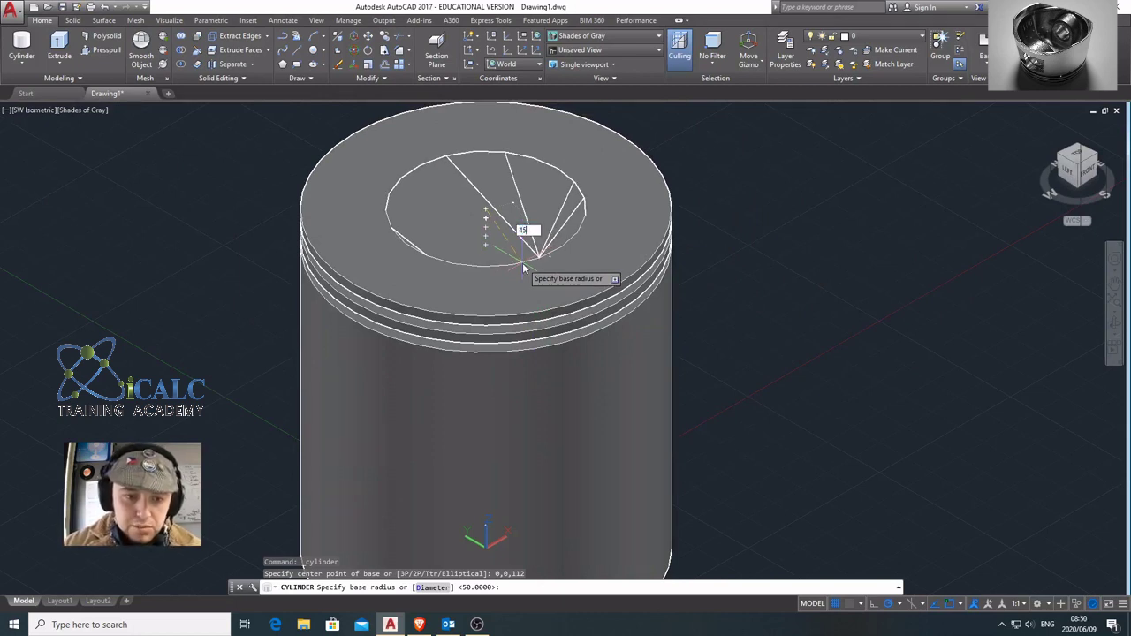
pyautogui.write('45')
pyautogui.press('Return')
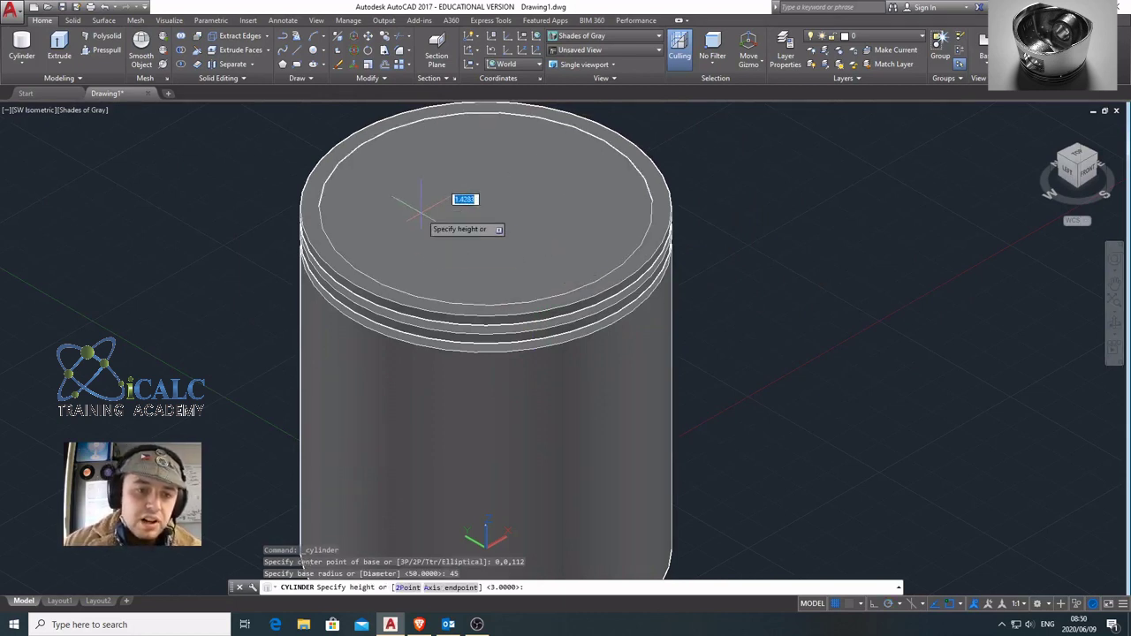
pyautogui.write('3')
pyautogui.press('Return')
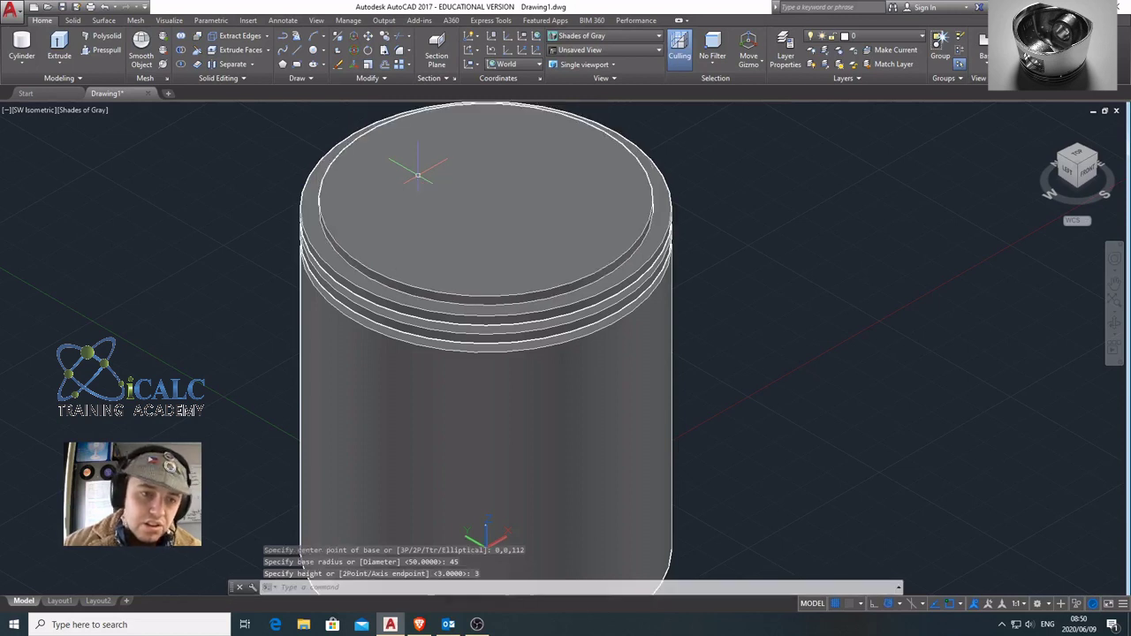
# - Add a solid cylinder on top of the stack, centred at 0,0,115, with radius 50 and height 5
pyautogui.click(22, 48)
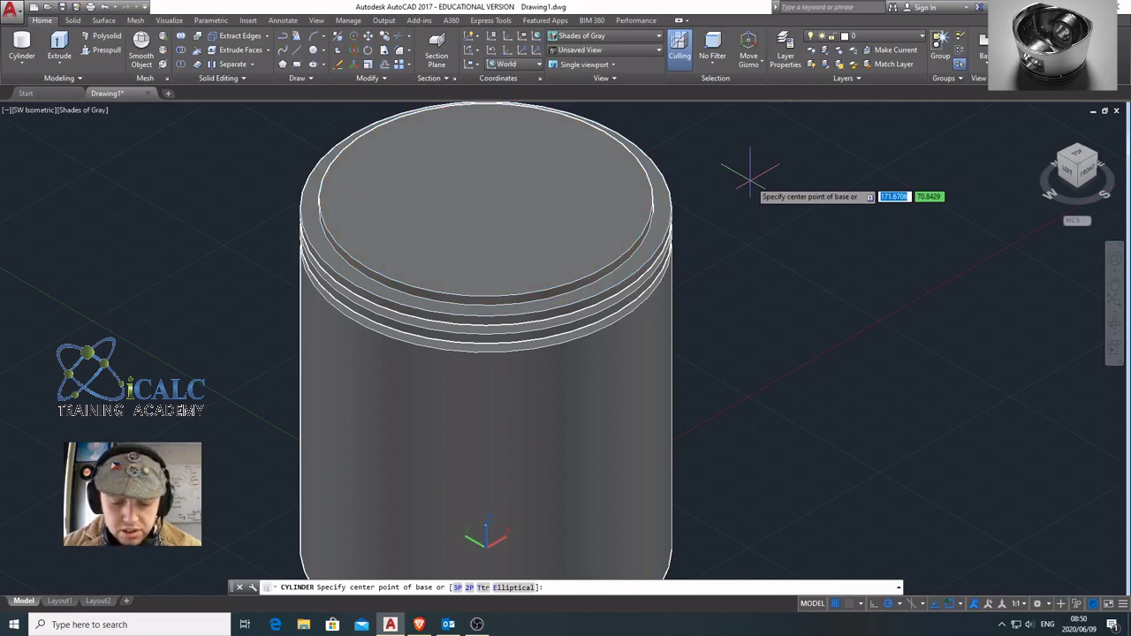
pyautogui.write('0')
pyautogui.press('Tab')
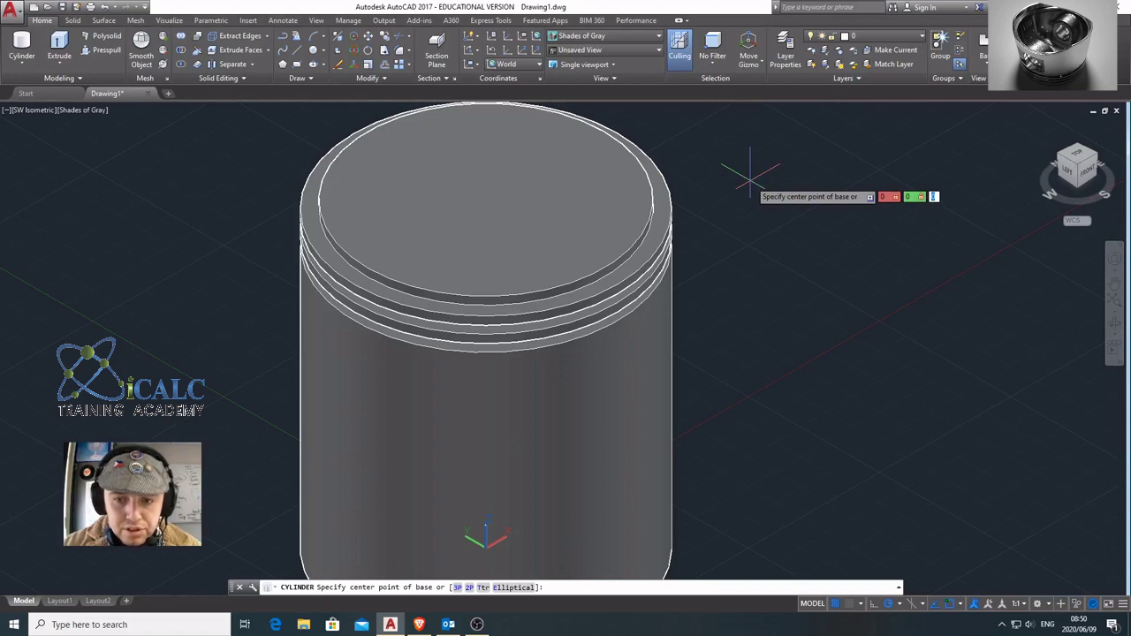
pyautogui.press('Return')
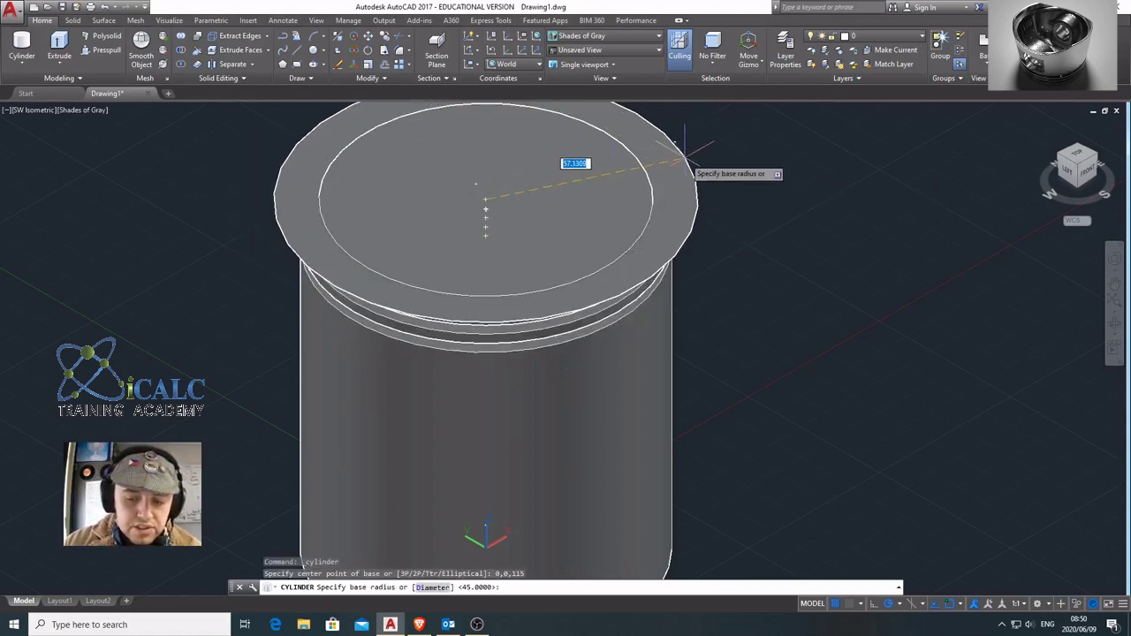
pyautogui.press('Return')
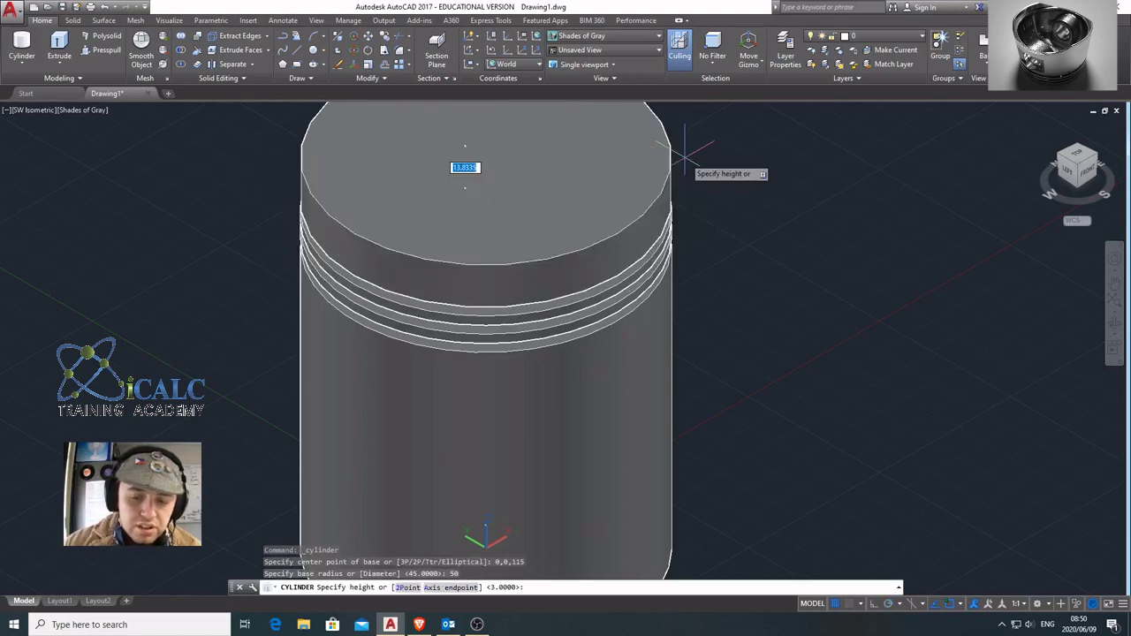
pyautogui.write('5')
pyautogui.press('Return')
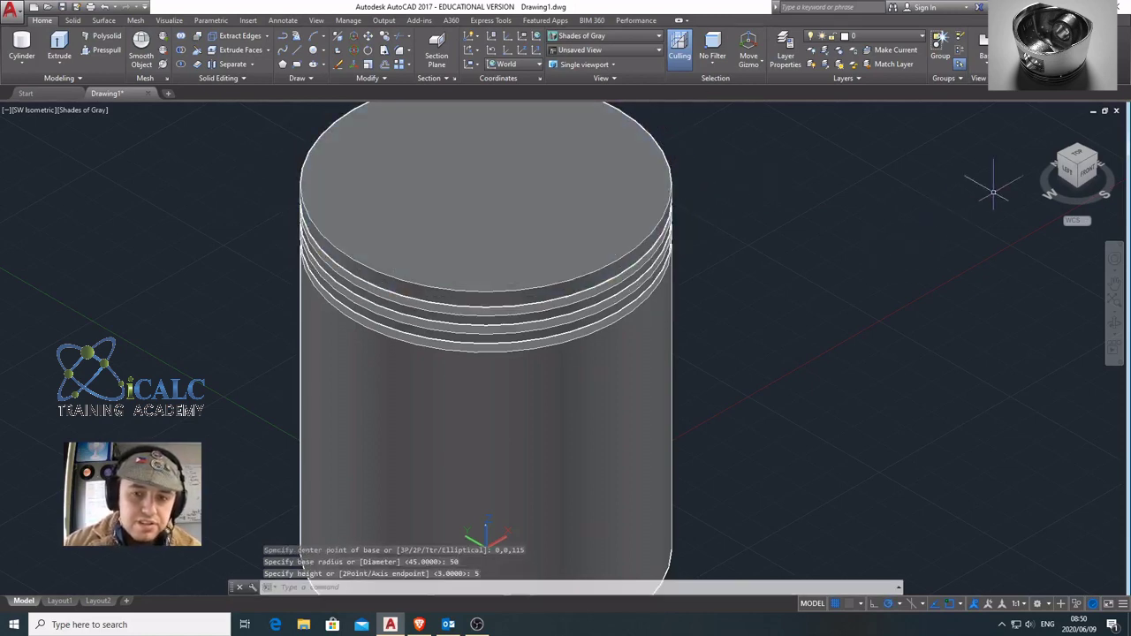
# - Examine the stack from the front, selecting the body, crown and groove cylinders individually and the whole stack together
pyautogui.click(1077, 165)
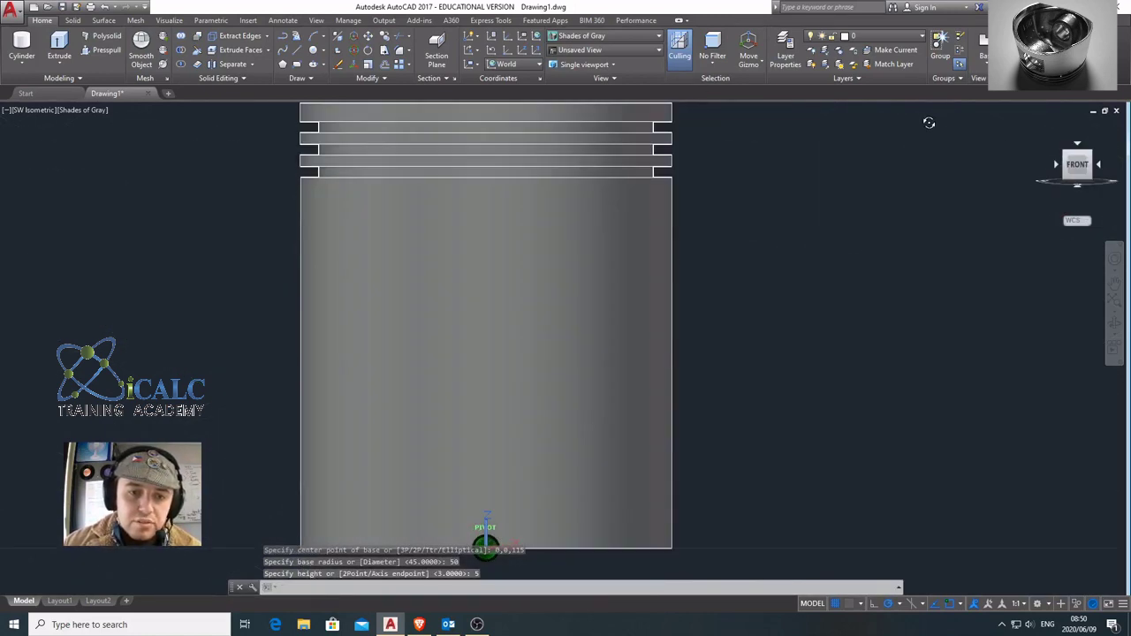
pyautogui.keyDown('shift'); pyautogui.moveTo(959, 147); pyautogui.dragTo(981, 162, button='middle'); pyautogui.keyUp('shift')
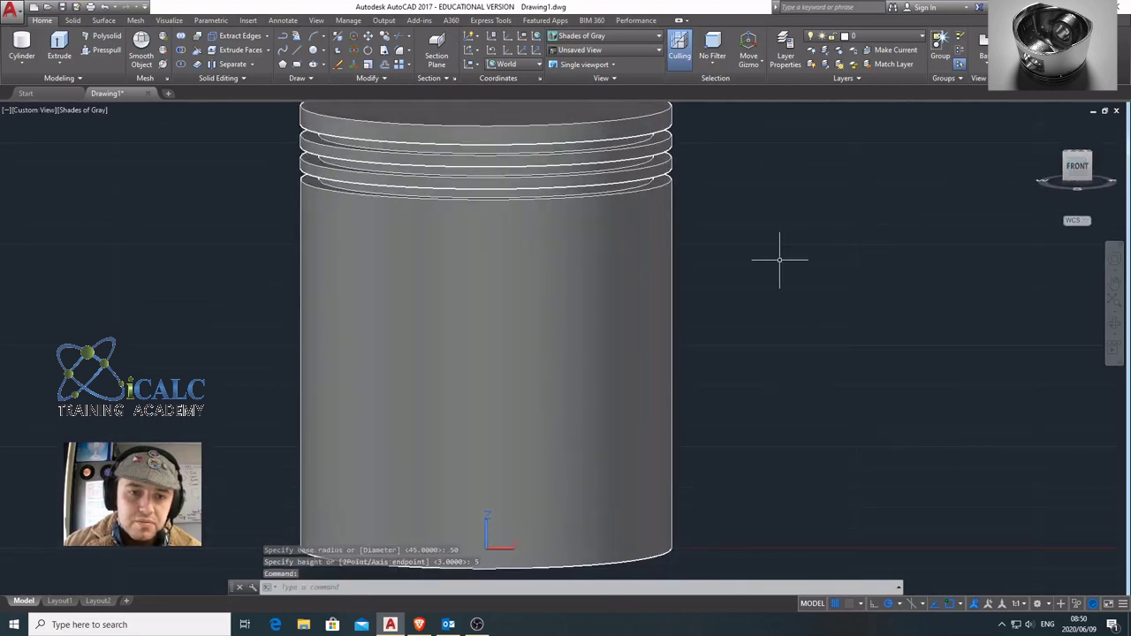
pyautogui.moveTo(780, 257); pyautogui.dragTo(746, 311, button='middle')
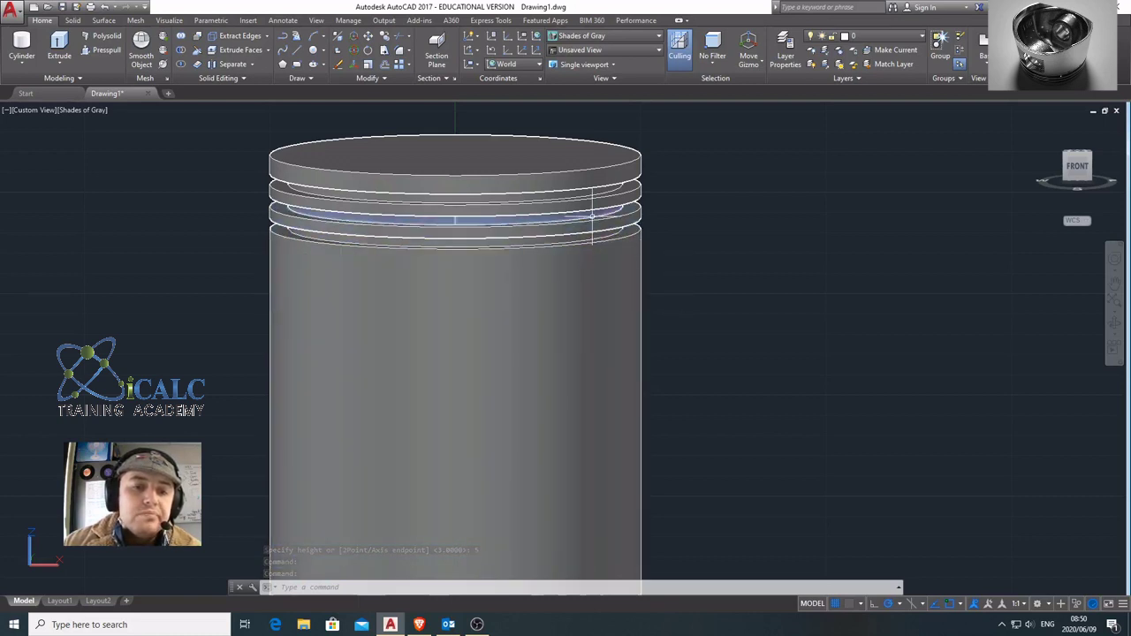
pyautogui.click(622, 300)
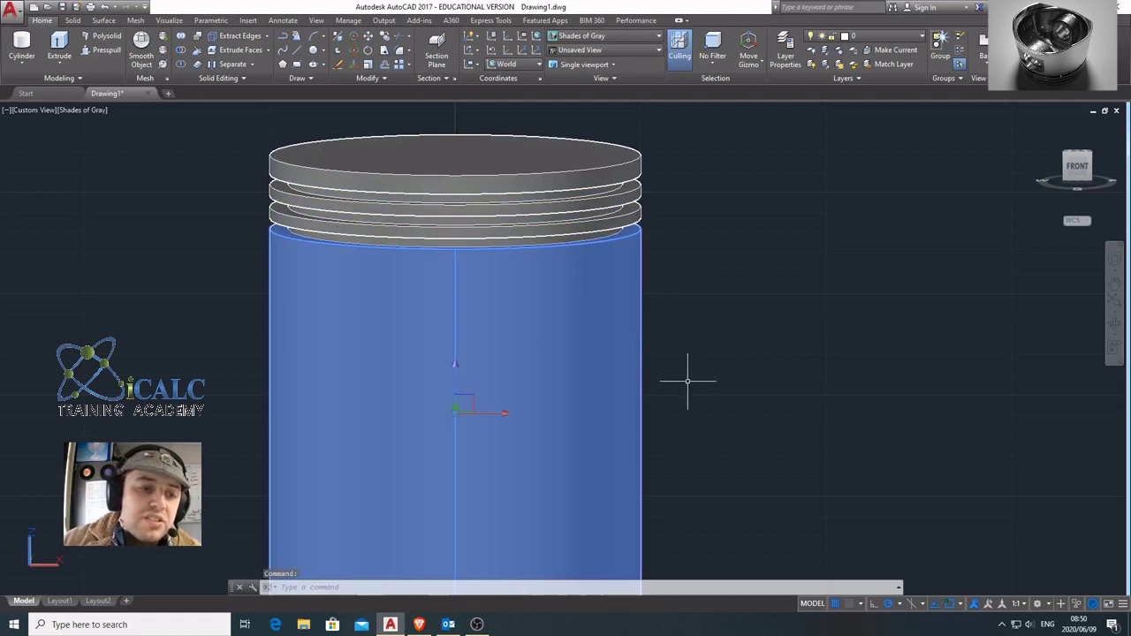
pyautogui.press('Escape')
pyautogui.click(610, 168)
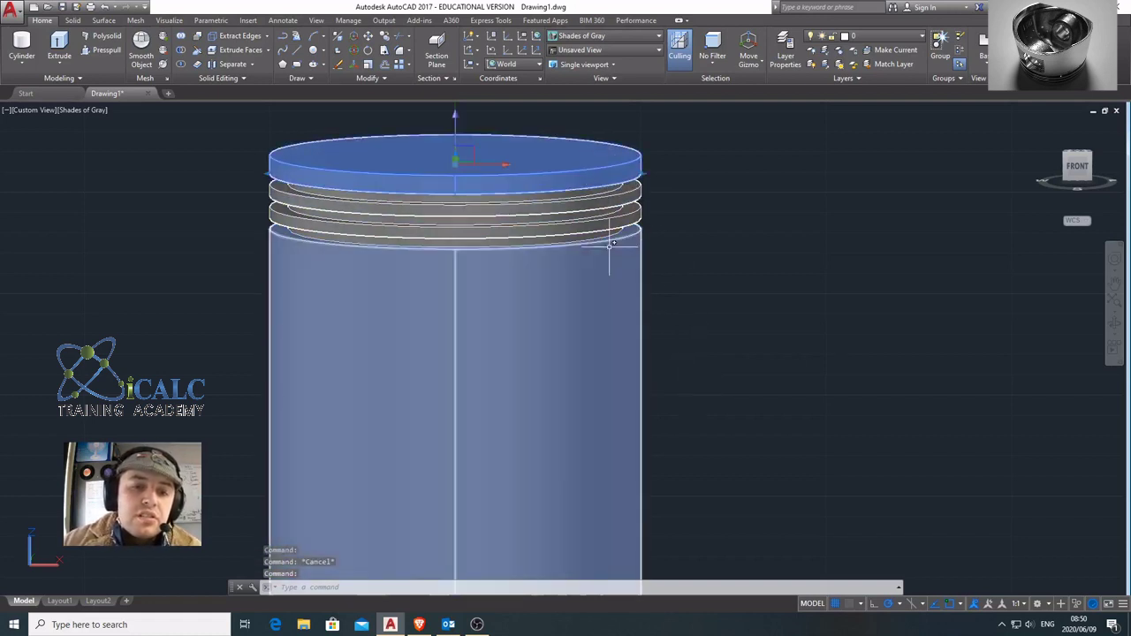
pyautogui.press('Escape')
pyautogui.click(610, 212)
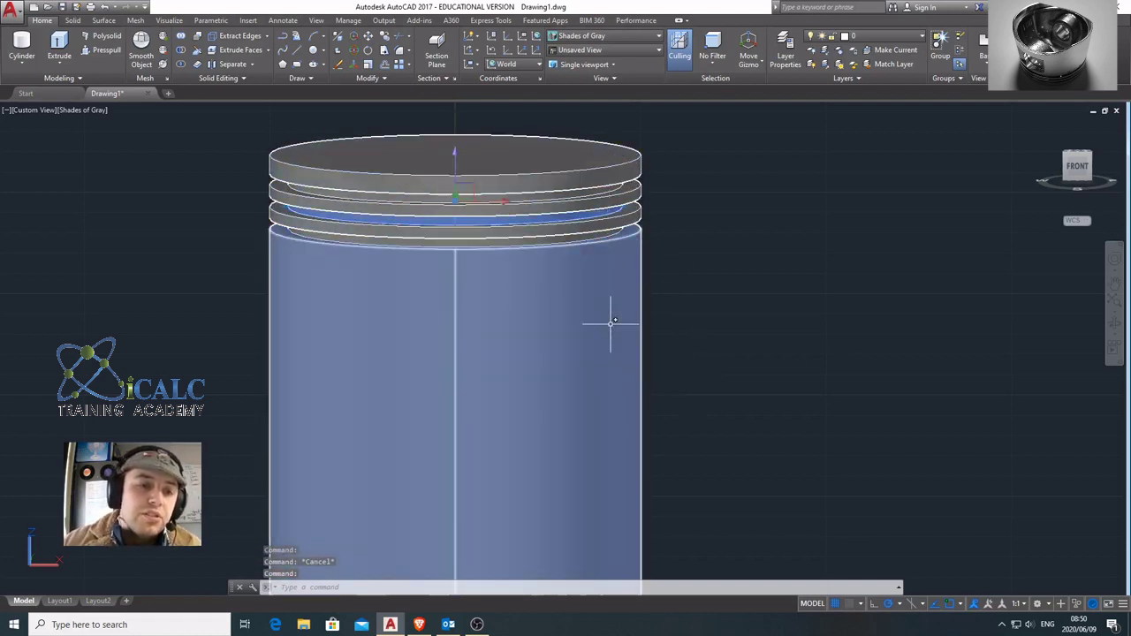
pyautogui.press('Escape')
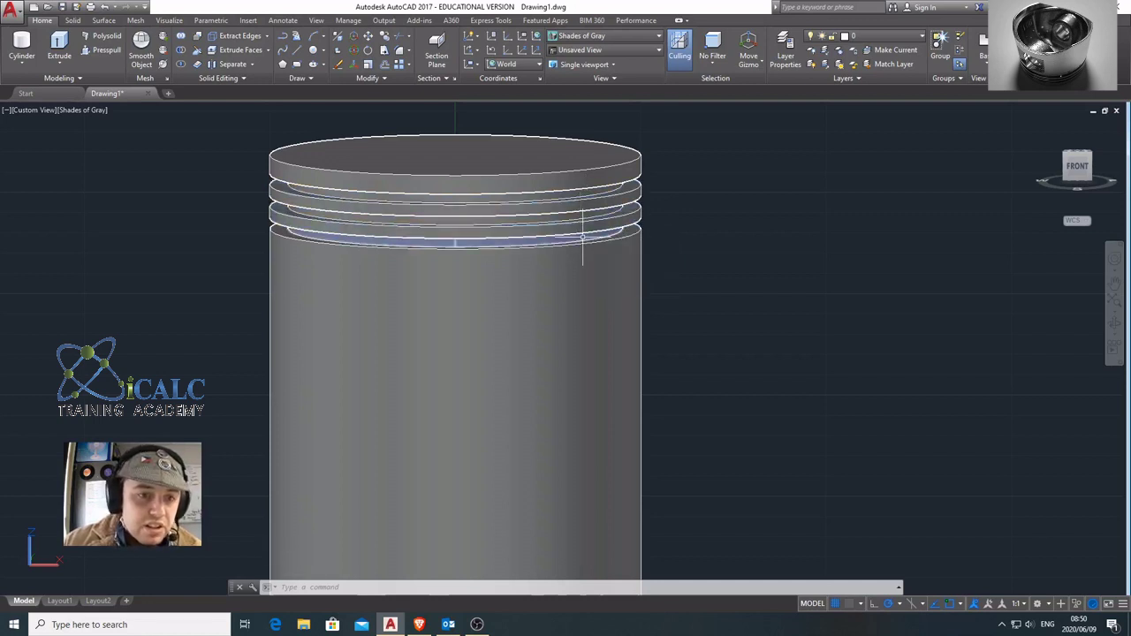
pyautogui.click(744, 113)
pyautogui.click(495, 363)
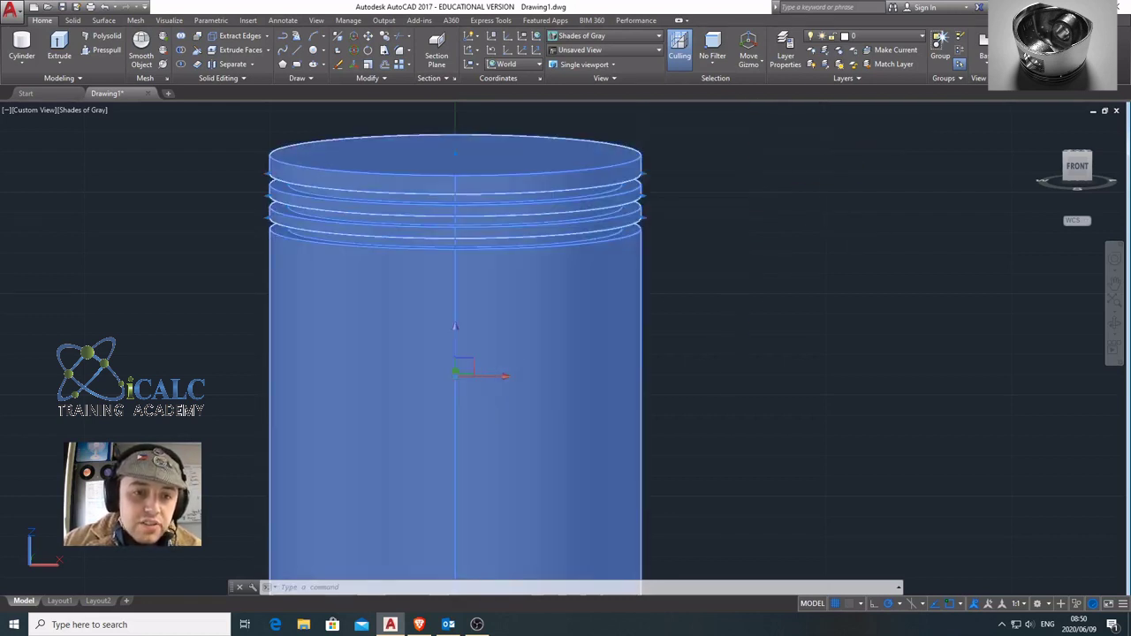
# - Unite the main body and all the stacked ring cylinders into one solid with Union
pyautogui.click(181, 39)
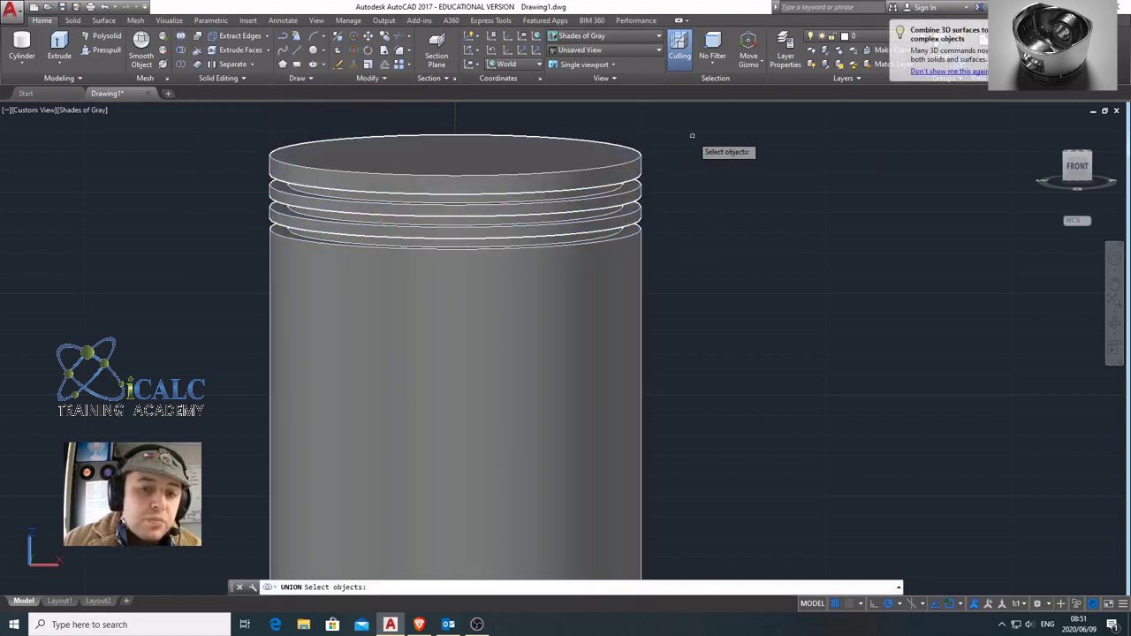
pyautogui.click(639, 174)
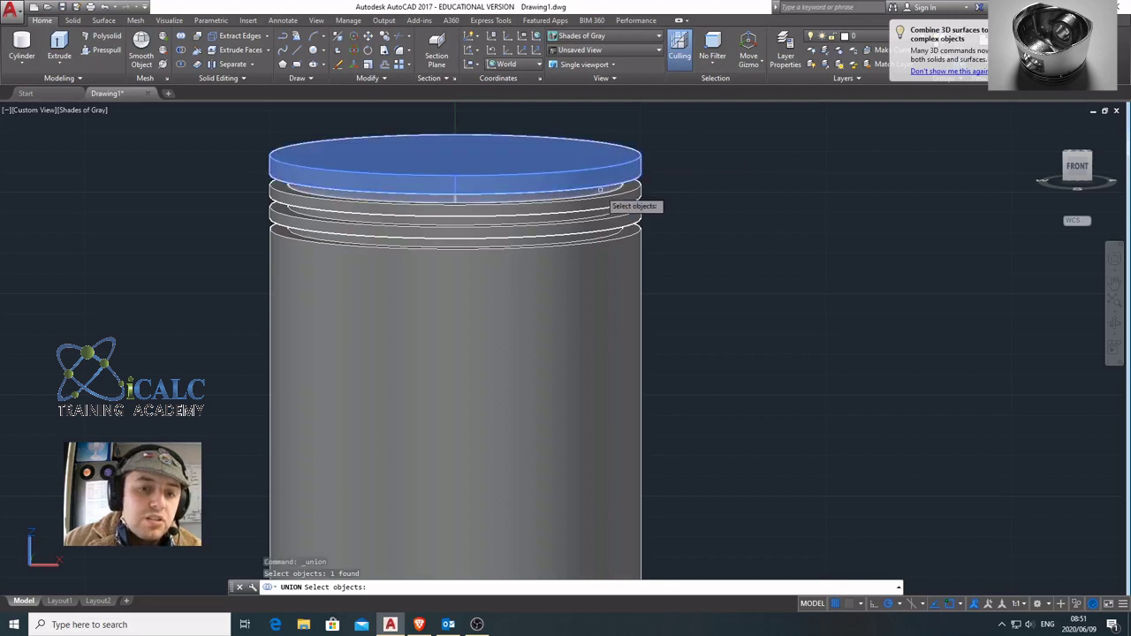
pyautogui.click(598, 189)
pyautogui.click(598, 199)
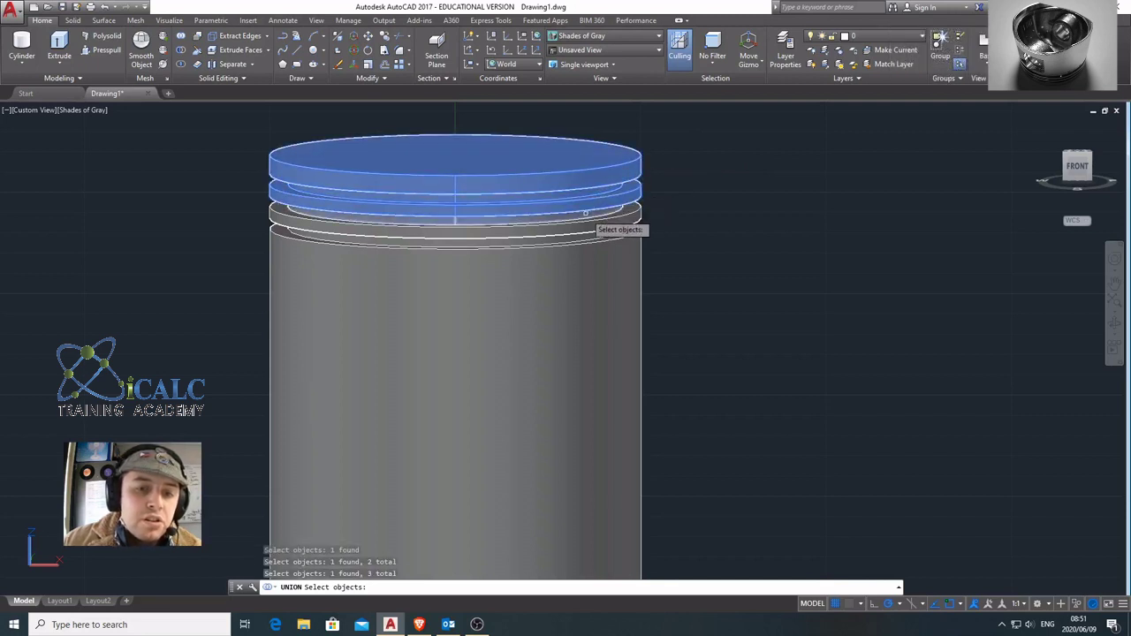
pyautogui.click(589, 215)
pyautogui.click(586, 228)
pyautogui.click(583, 237)
pyautogui.click(577, 254)
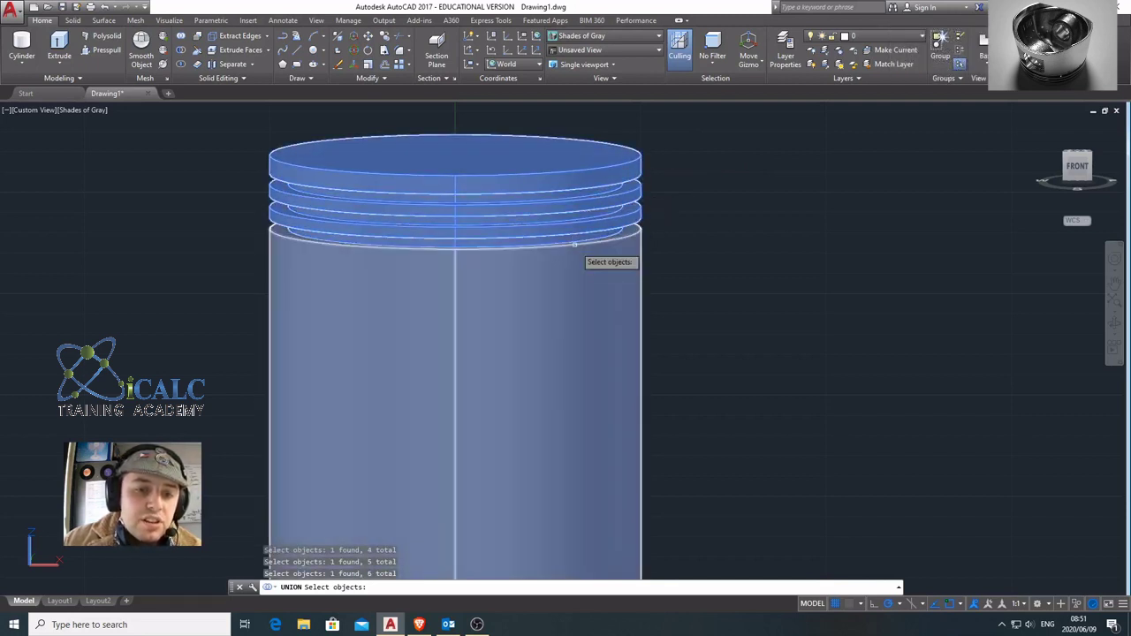
pyautogui.press('Return')
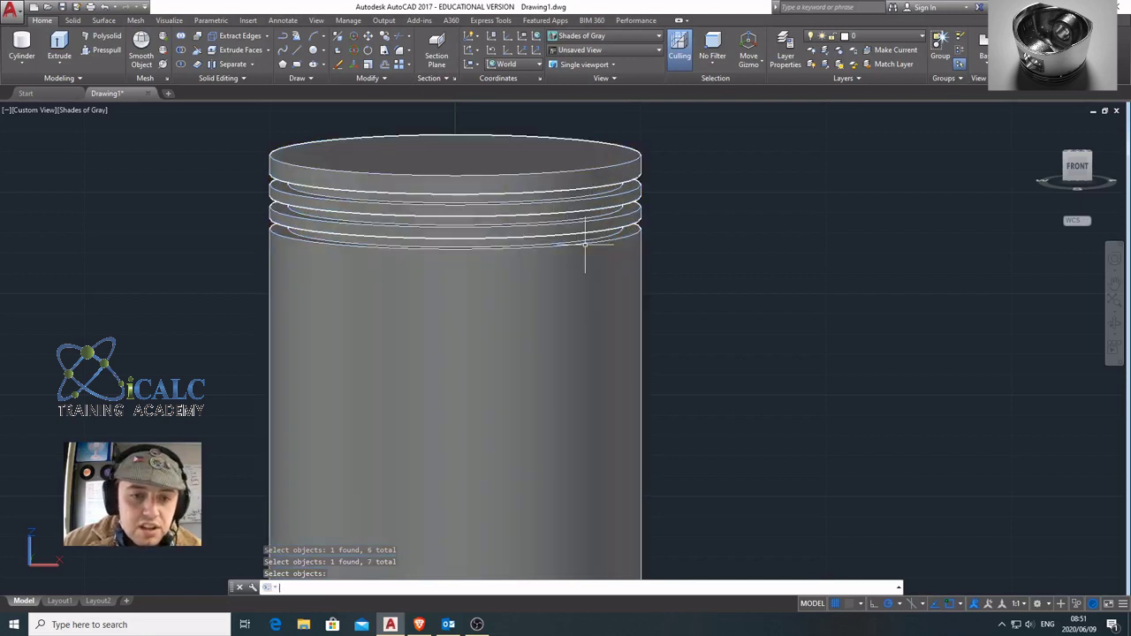
# - Select the piston body to check it as one object, and undo the union
pyautogui.click(628, 296)
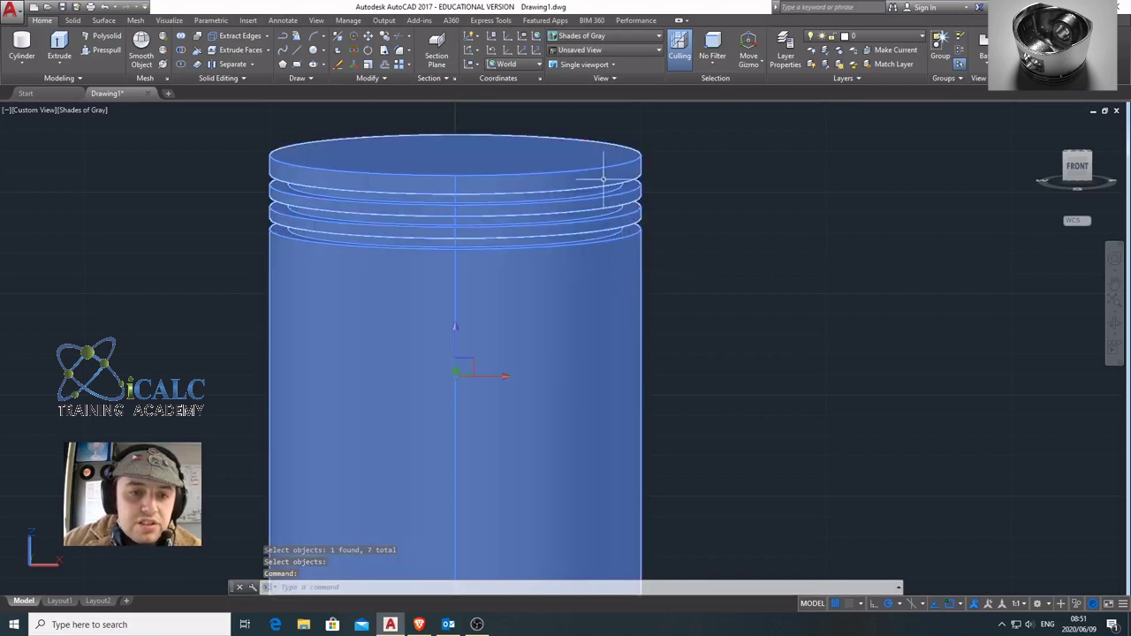
pyautogui.moveTo(653, 299); pyautogui.dragTo(705, 268, button='middle')
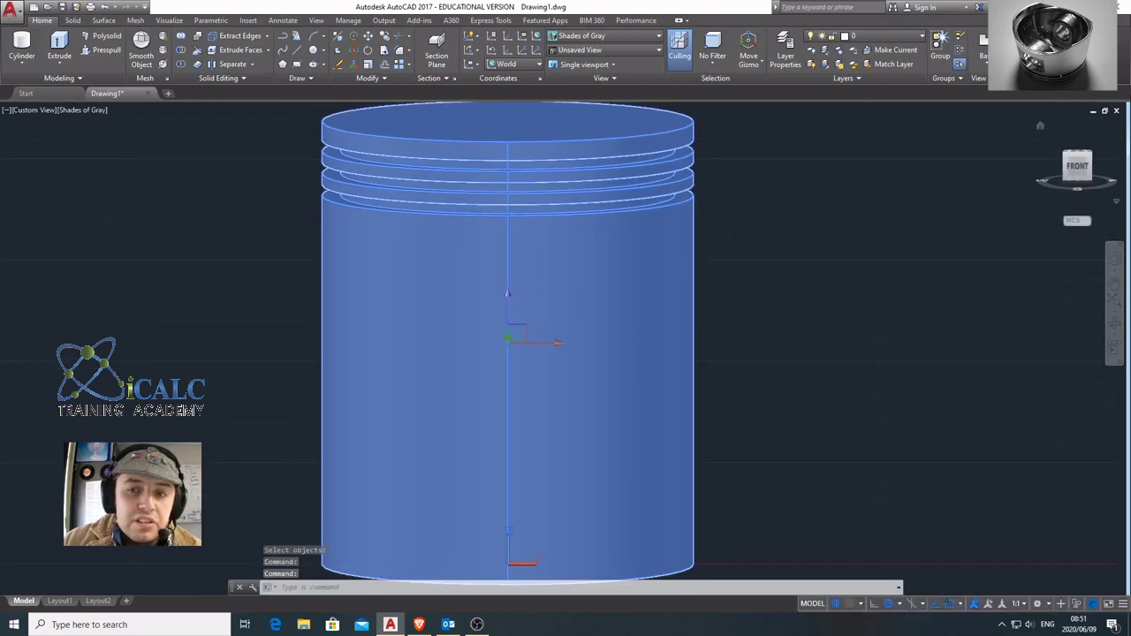
pyautogui.press('Escape')
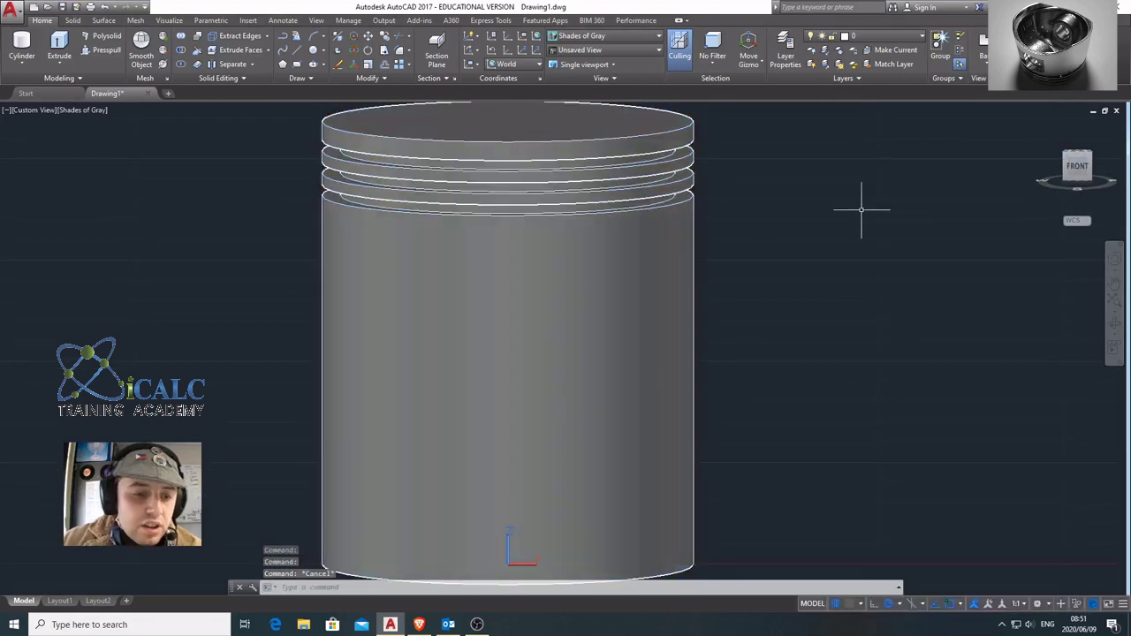
pyautogui.hotkey('ctrl', 'z')
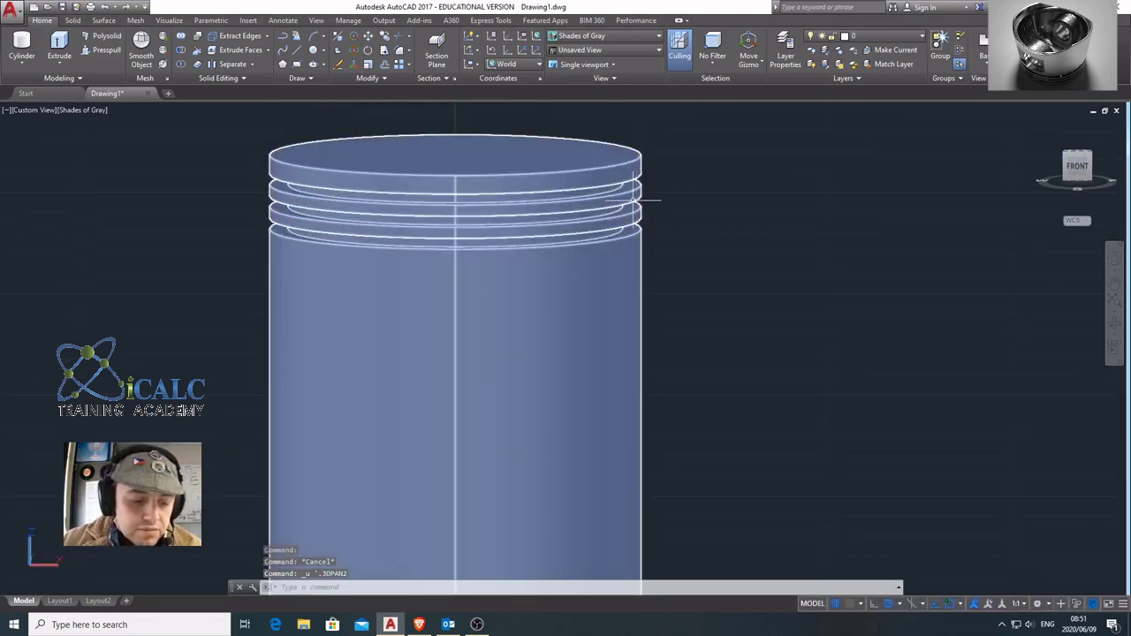
pyautogui.hotkey('ctrl', 'z')
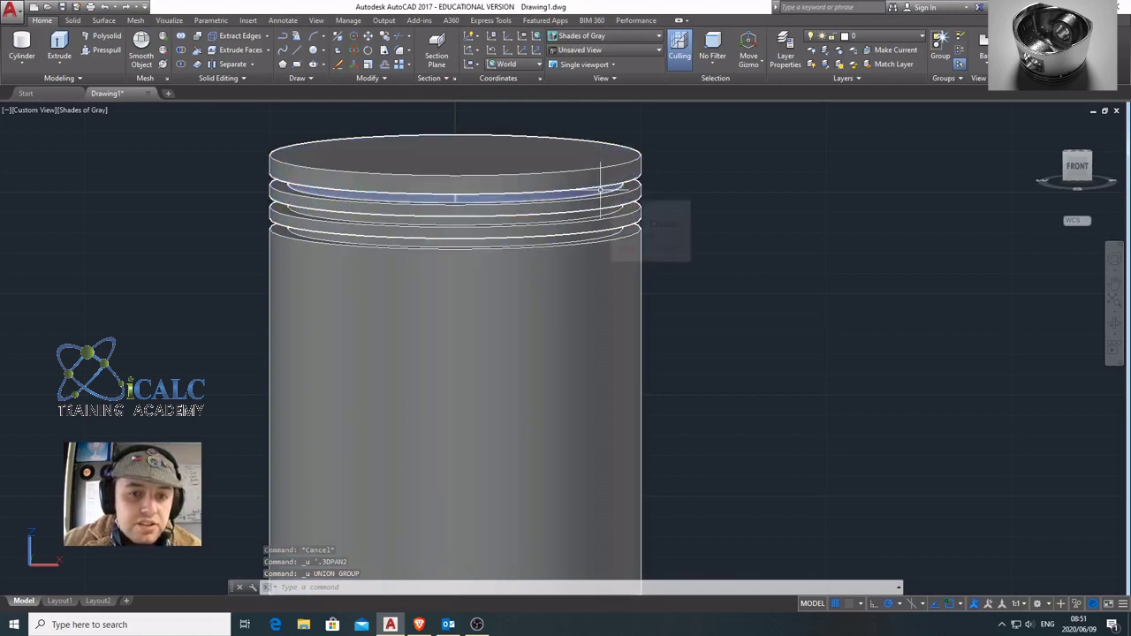
# - Inspect the separate cylinders in the 2D Wireframe style from a slightly rotated view, and restore Shades of Gray
pyautogui.click(630, 39)
pyautogui.click(587, 60)
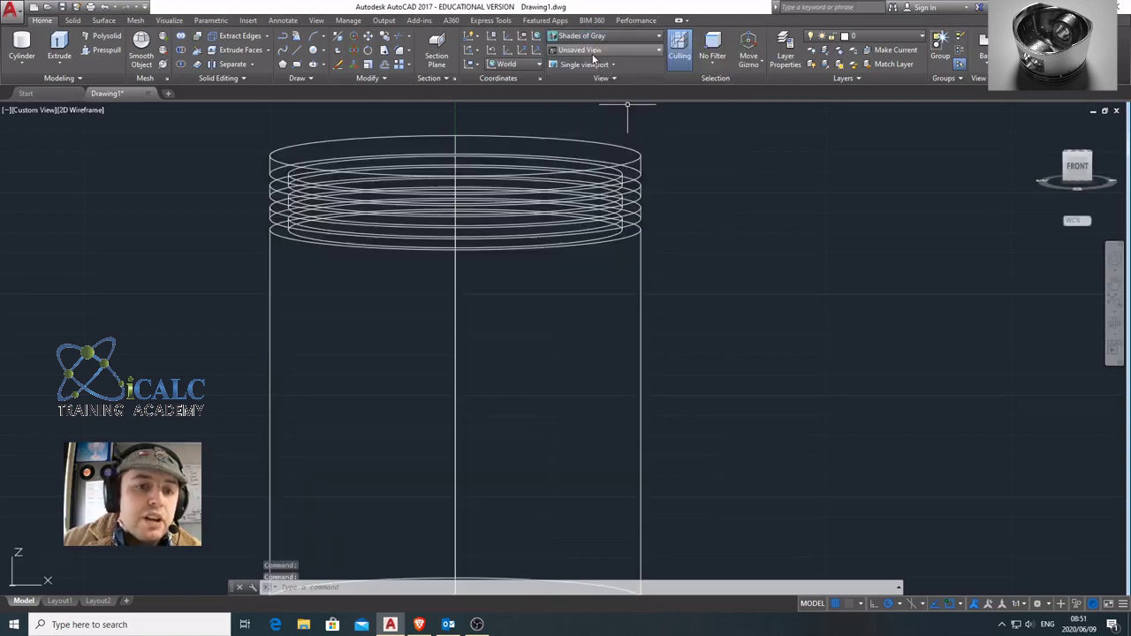
pyautogui.click(1067, 159)
pyautogui.moveTo(1066, 159); pyautogui.dragTo(843, 106)
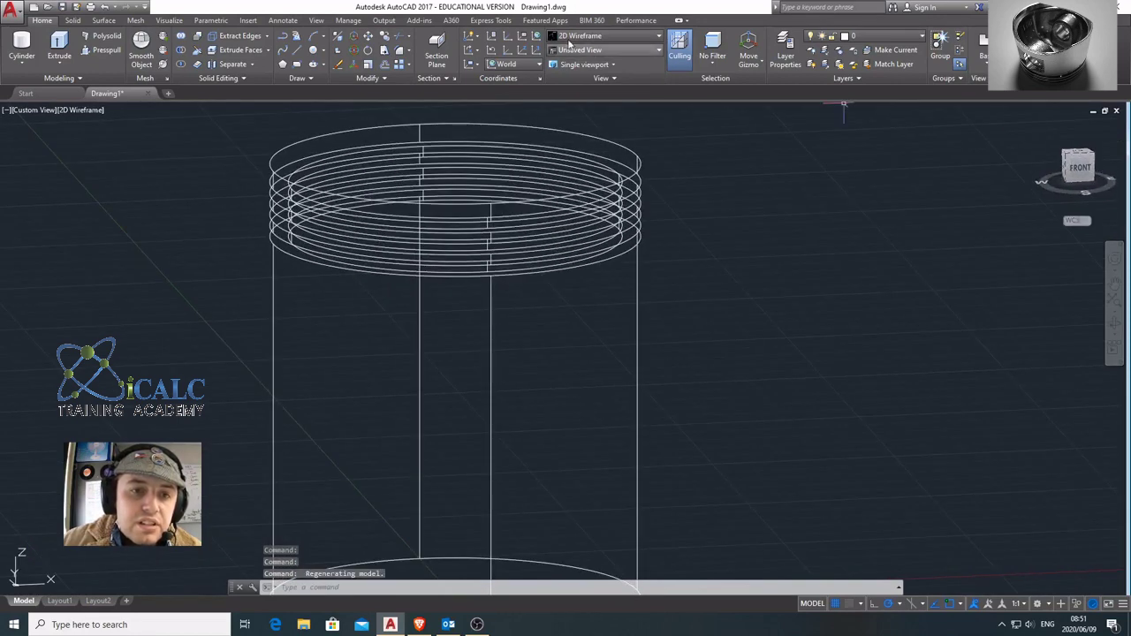
pyautogui.click(570, 40)
pyautogui.click(667, 105)
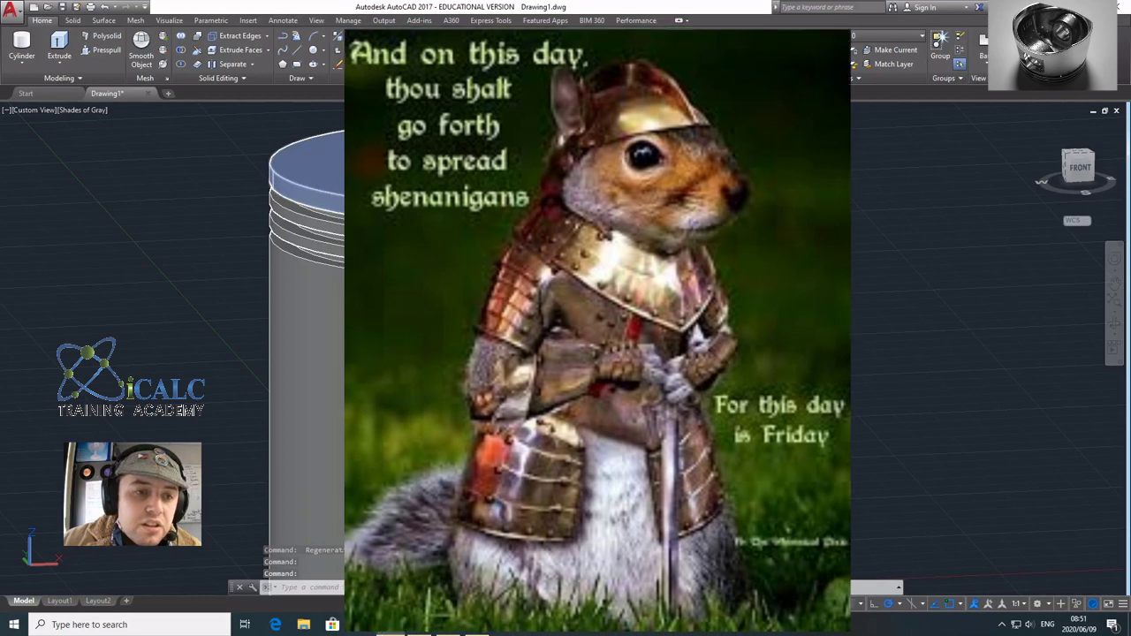
# - Union the crown, the ring and groove cylinders and the main body into a single solid
pyautogui.click(200, 64)
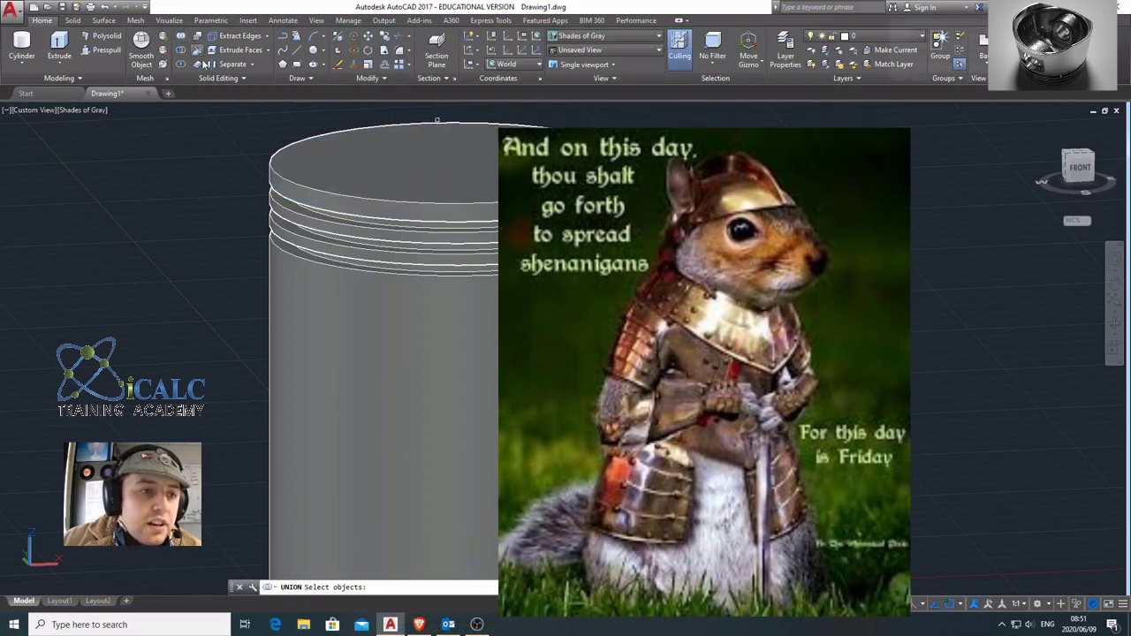
pyautogui.click(530, 234)
pyautogui.click(562, 218)
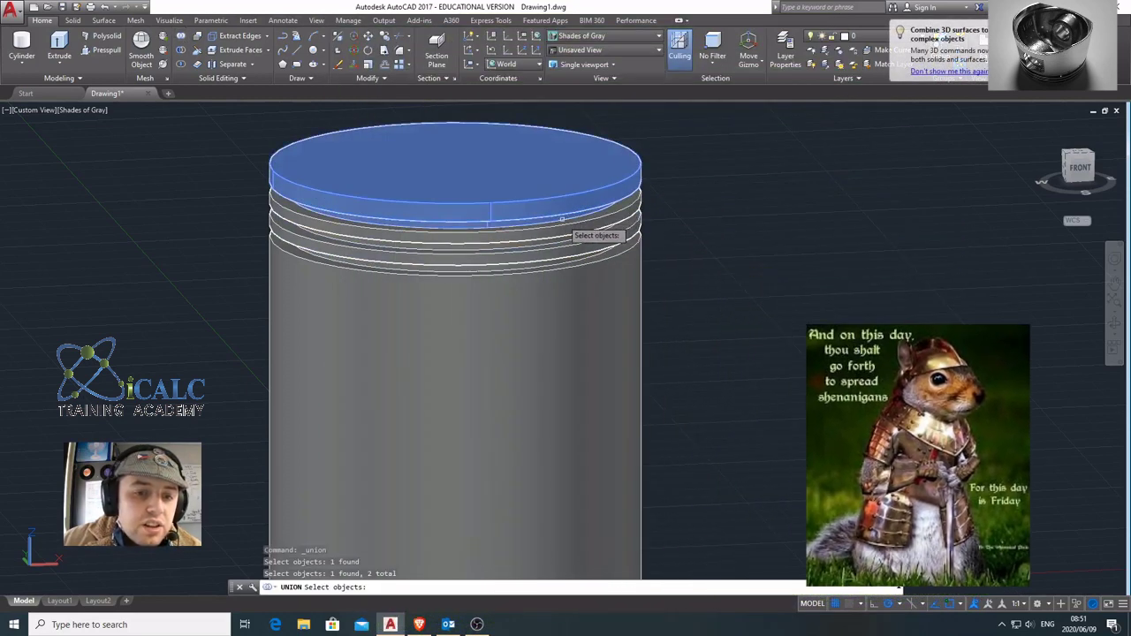
pyautogui.click(557, 228)
pyautogui.click(546, 242)
pyautogui.click(536, 255)
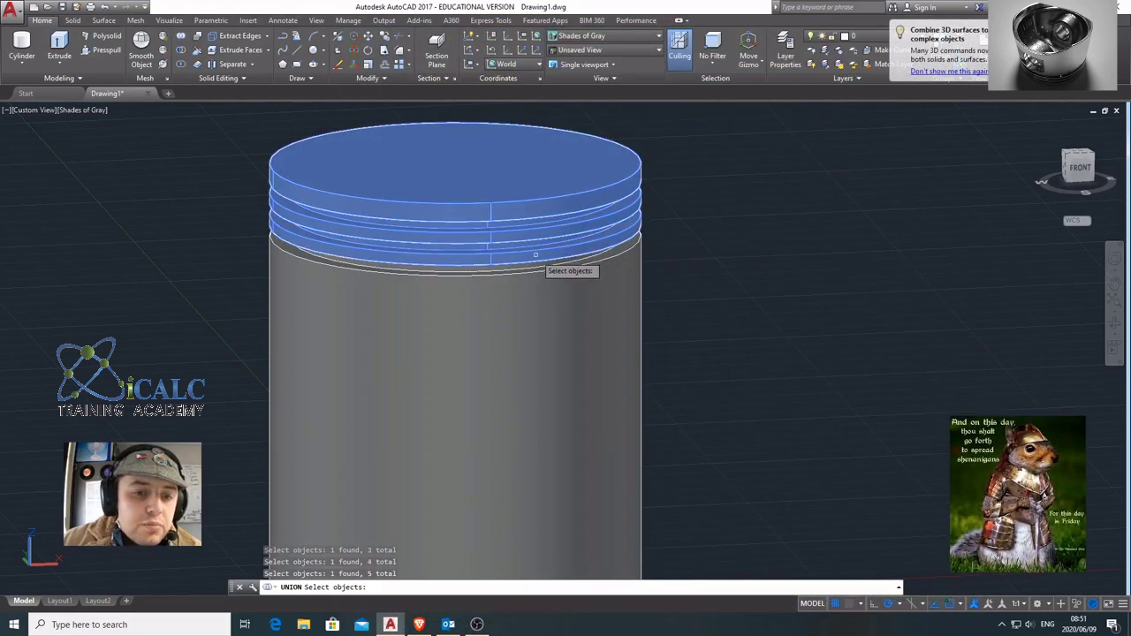
pyautogui.click(526, 263)
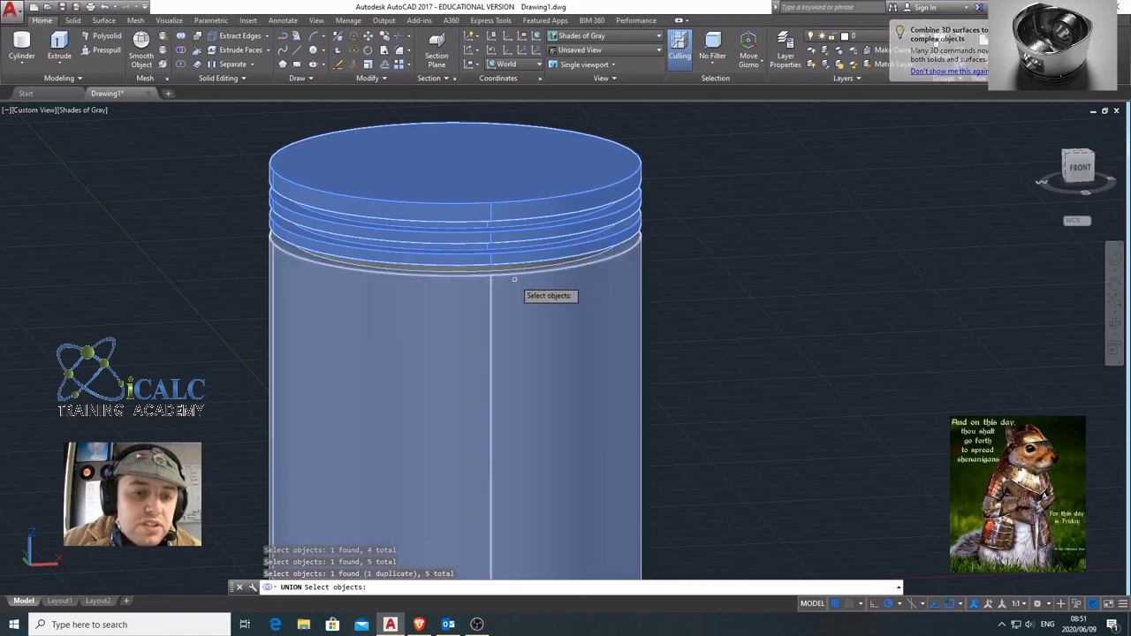
pyautogui.click(514, 279)
pyautogui.click(504, 268)
pyautogui.press('Return')
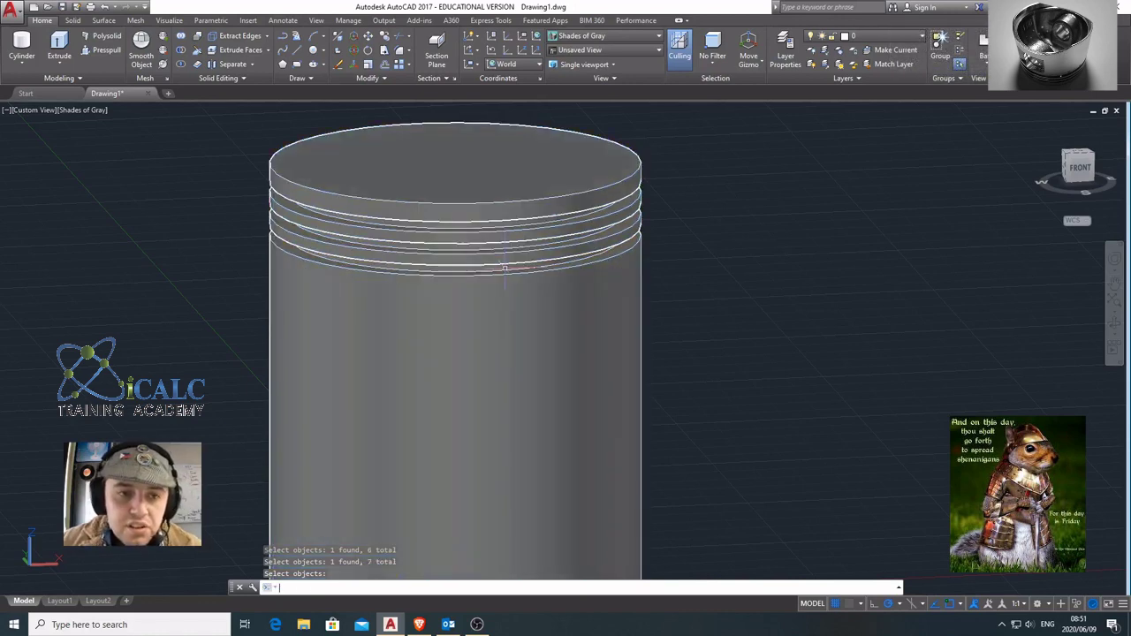
# - Examine the united piston in 2D Wireframe from the left-front side, and switch back to Shades of Gray
pyautogui.click(597, 36)
pyautogui.click(588, 71)
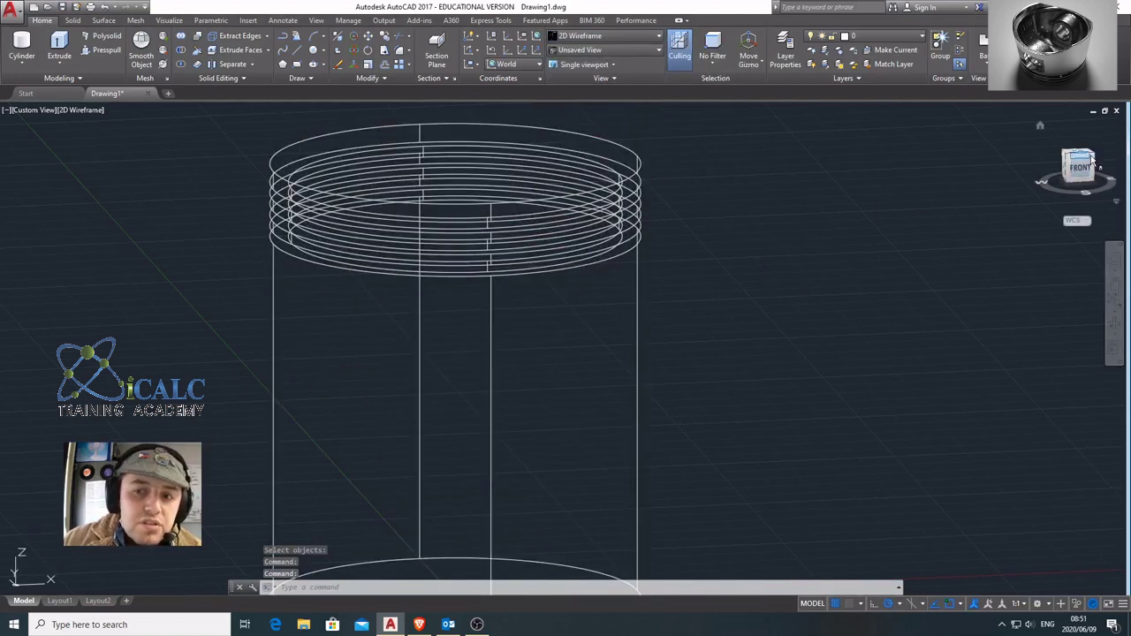
pyautogui.moveTo(1092, 159)
pyautogui.keyDown('shift'); pyautogui.mouseDown(button='middle')
pyautogui.moveTo(1024, 188)
pyautogui.moveTo(121, 132)
pyautogui.moveTo(180, 584)
pyautogui.mouseUp(button='middle'); pyautogui.keyUp('shift')
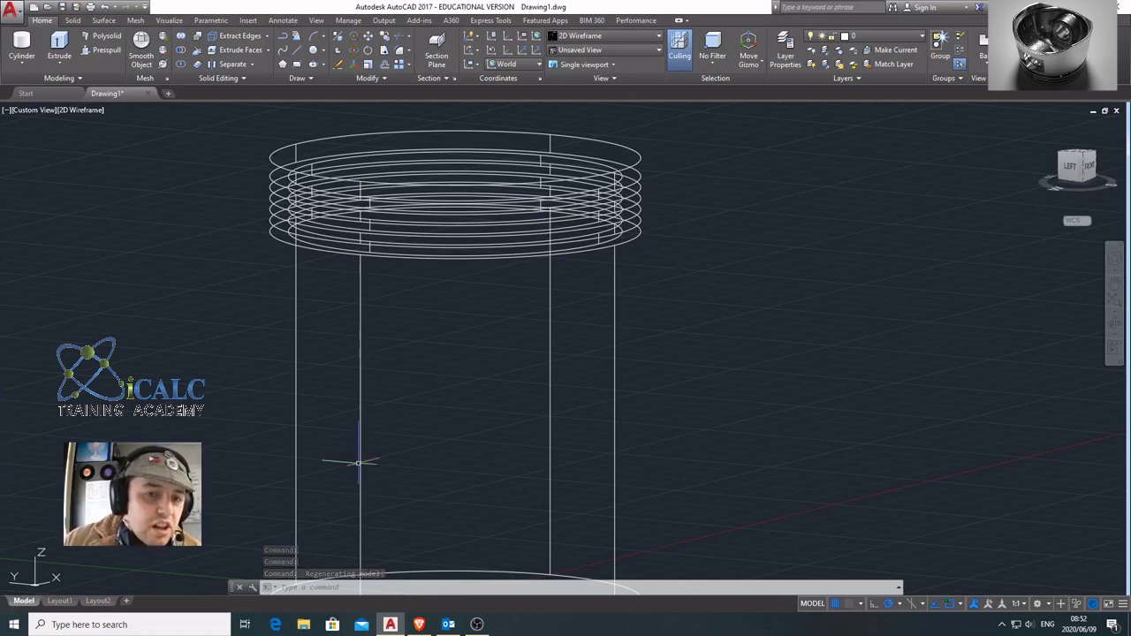
pyautogui.click(610, 35)
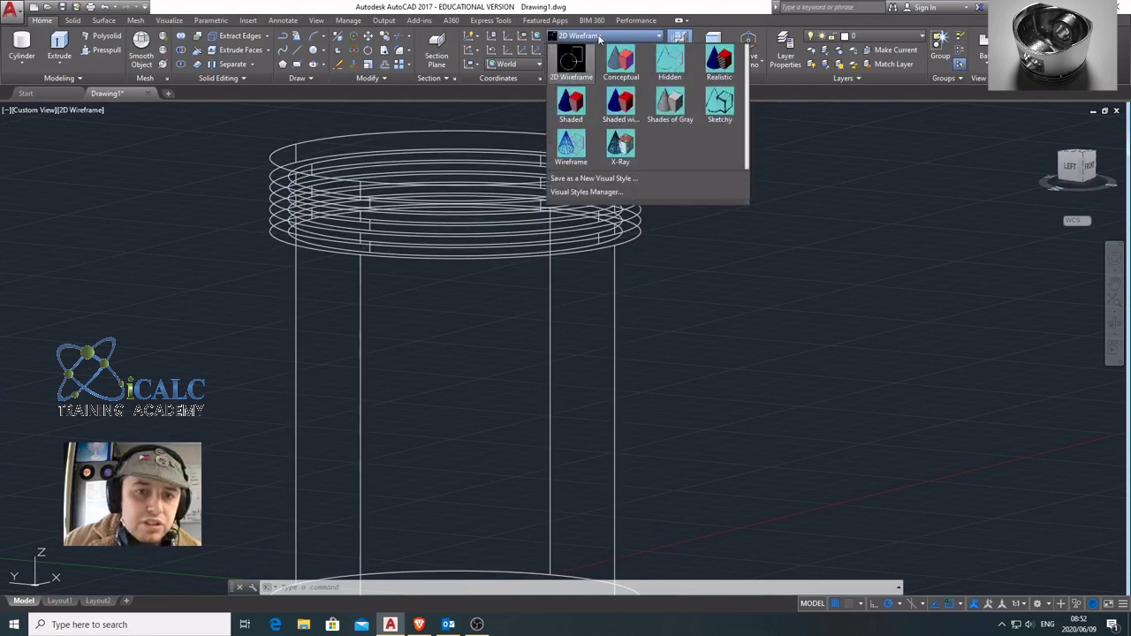
pyautogui.click(672, 101)
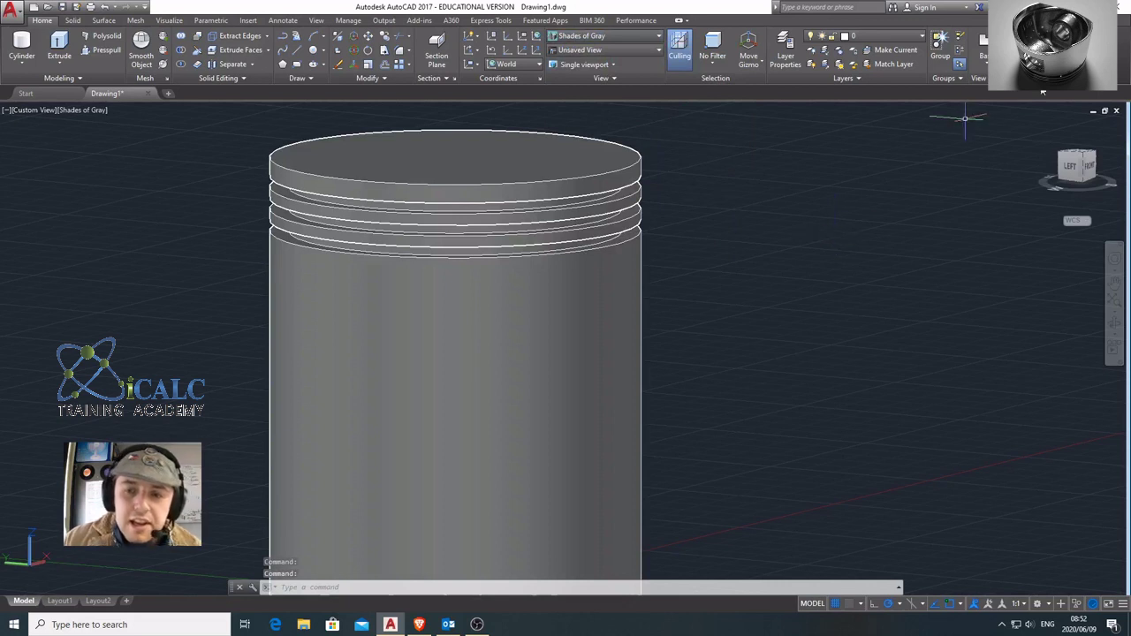
# - Save the drawing to the Desktop under the file name "piston 2"
pyautogui.scroll(-2, 716, 265)
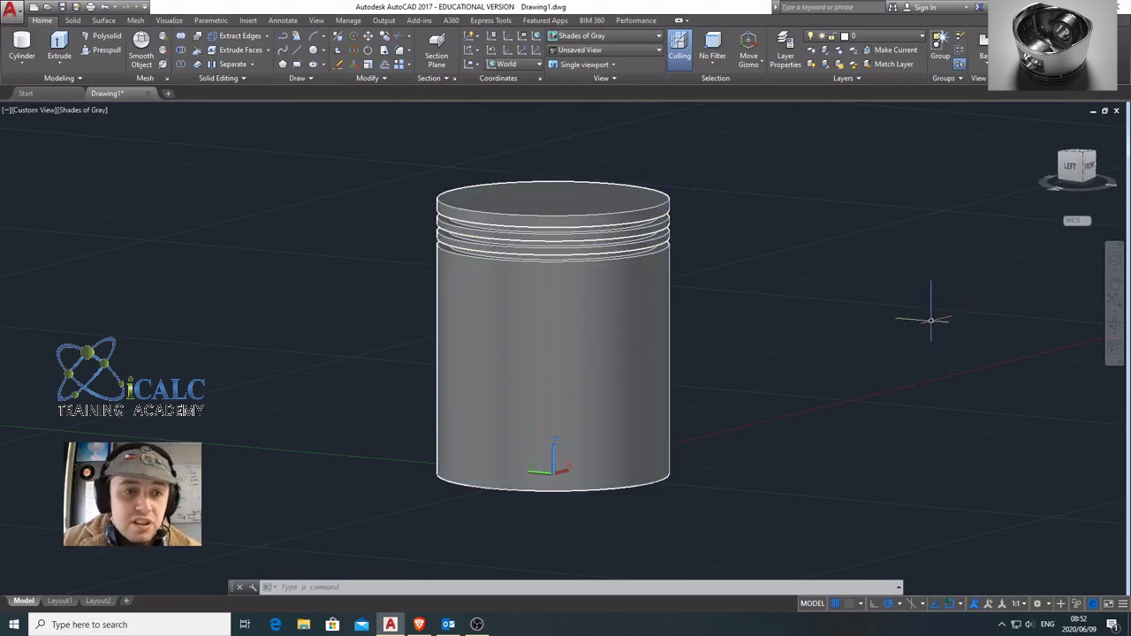
pyautogui.click(11, 11)
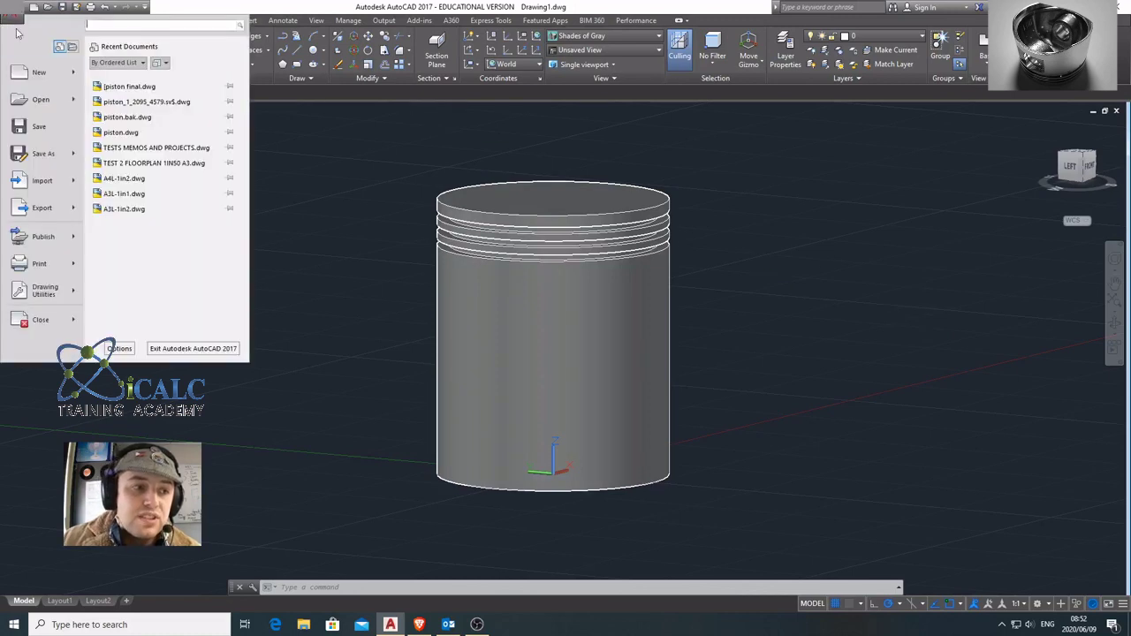
pyautogui.click(44, 159)
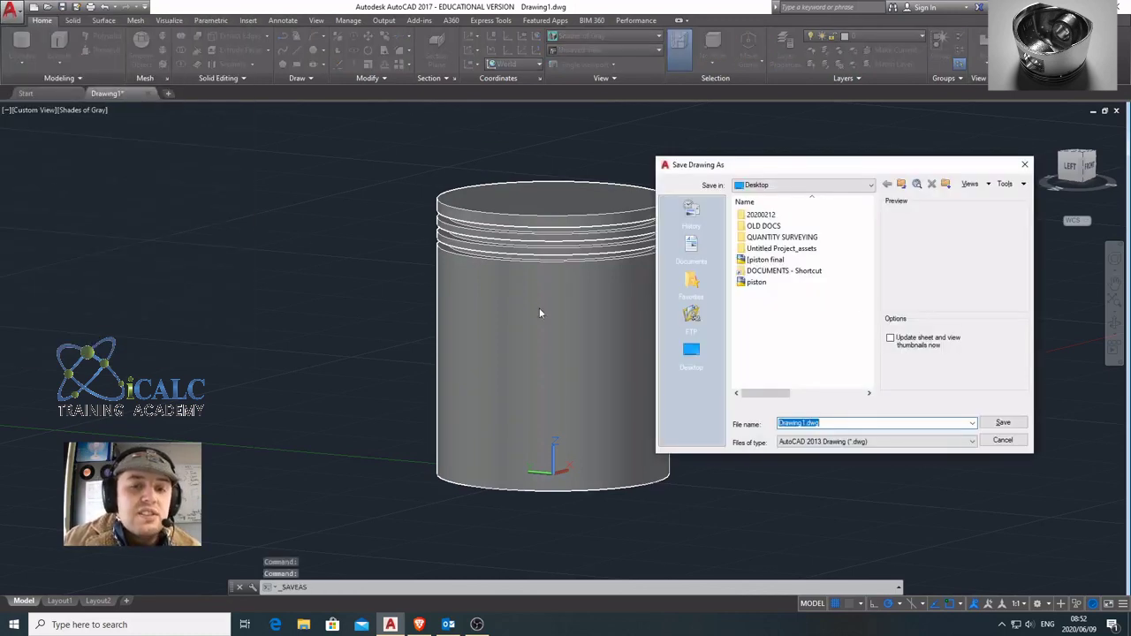
pyautogui.click(696, 357)
pyautogui.doubleClick(838, 421)
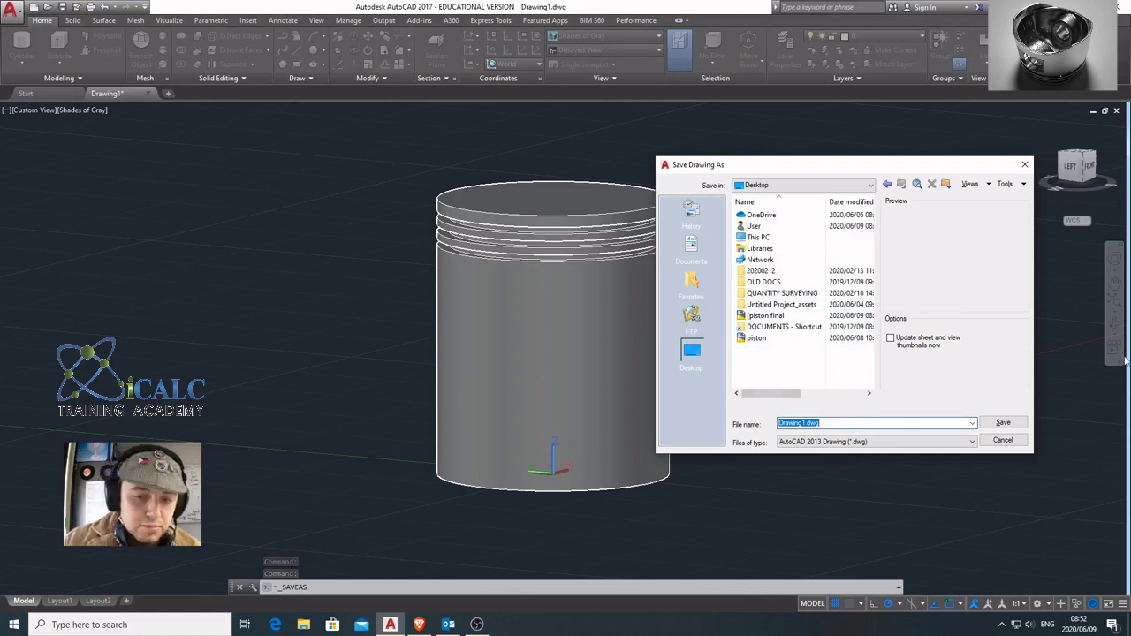
pyautogui.write('pist')
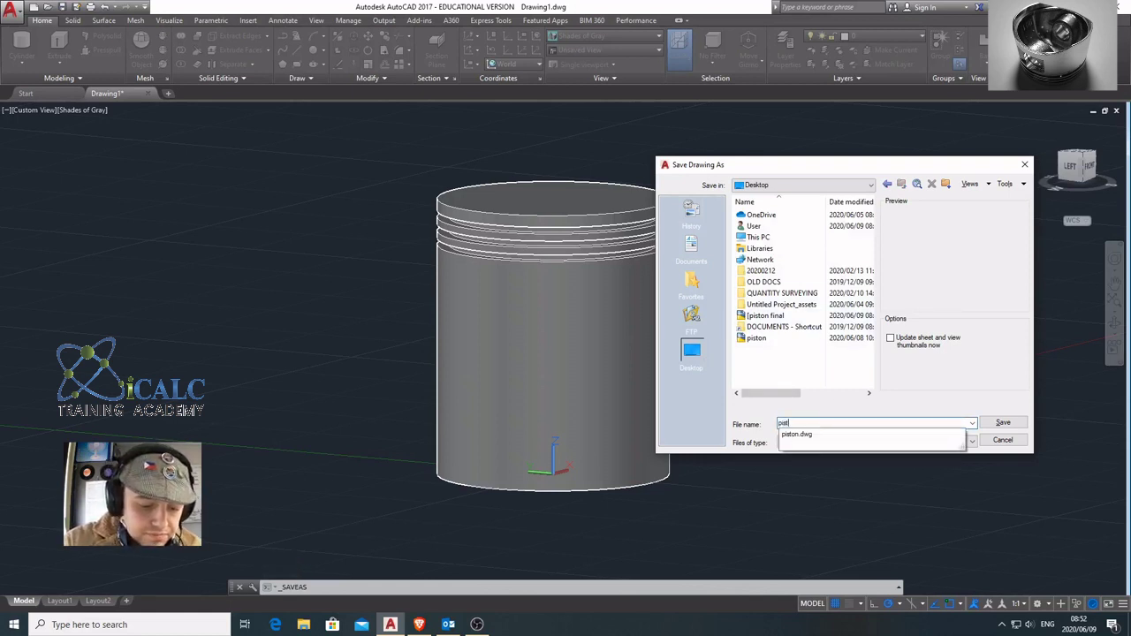
pyautogui.write('onb12')
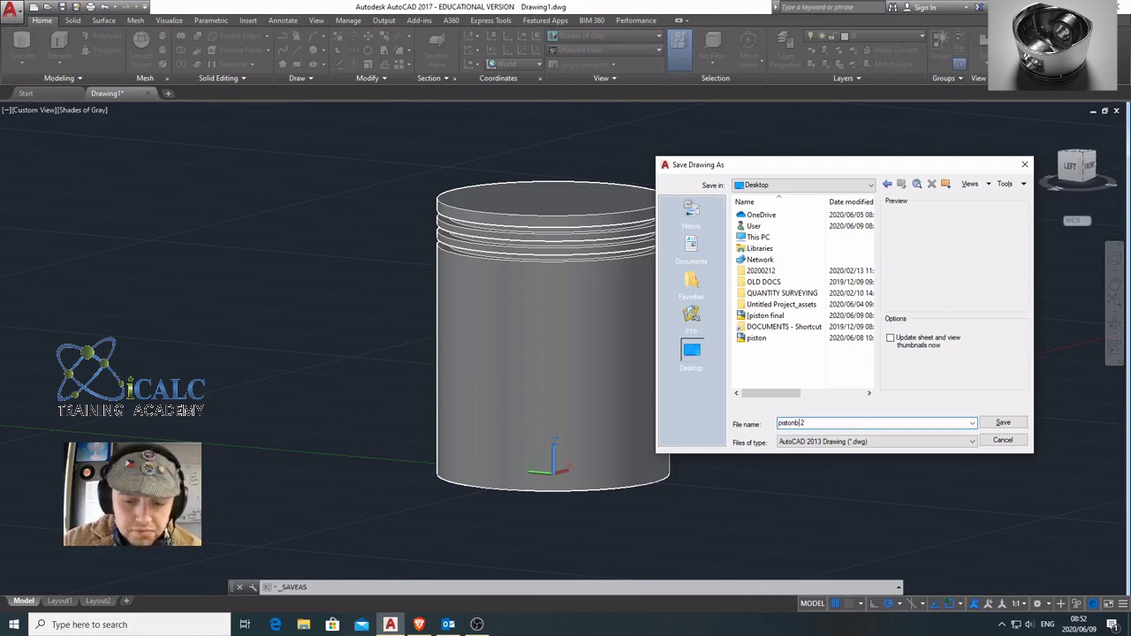
pyautogui.press('Return')
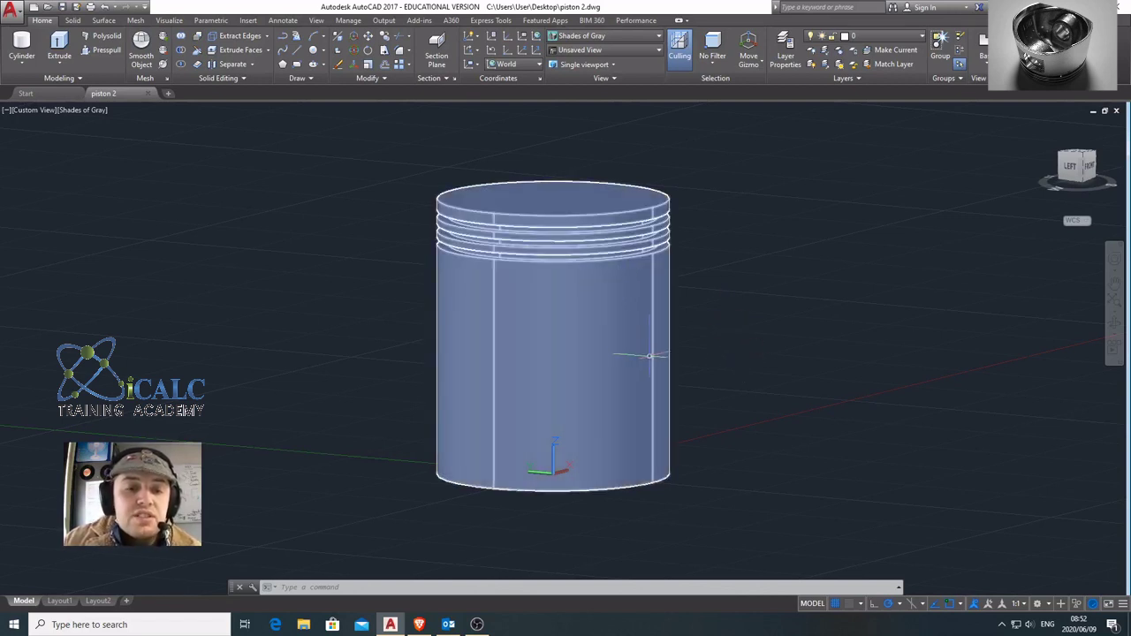
# - View the united piston squarely from the front, and settle on a raised front view with free space above the crown
pyautogui.moveTo(648, 356)
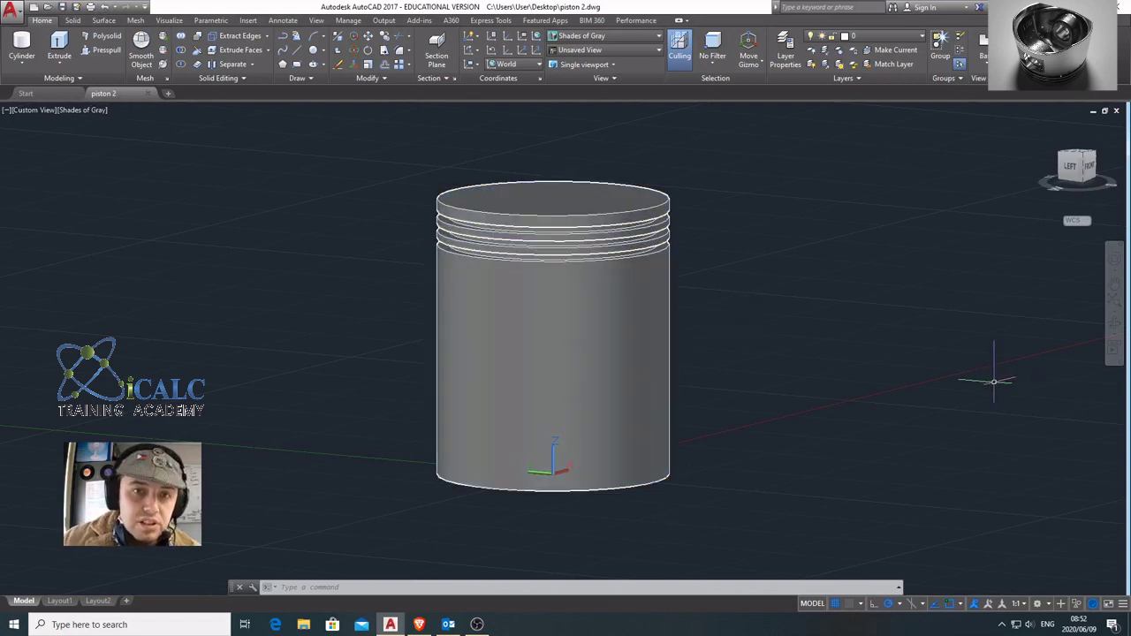
pyautogui.moveTo(738, 354); pyautogui.dragTo(684, 324, button='middle')
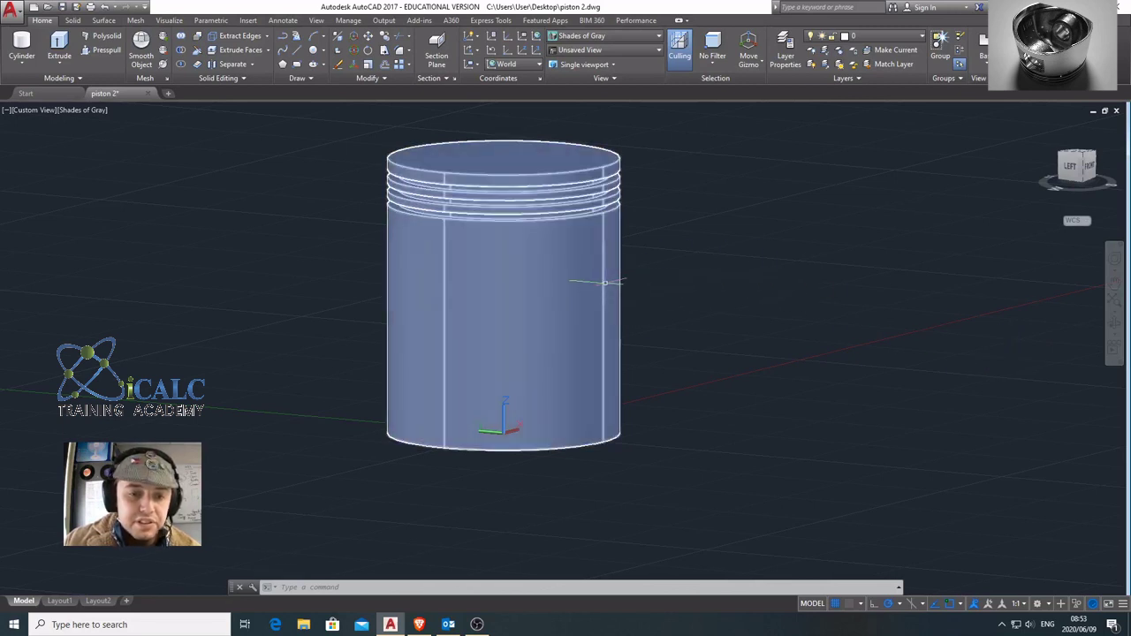
pyautogui.moveTo(604, 283)
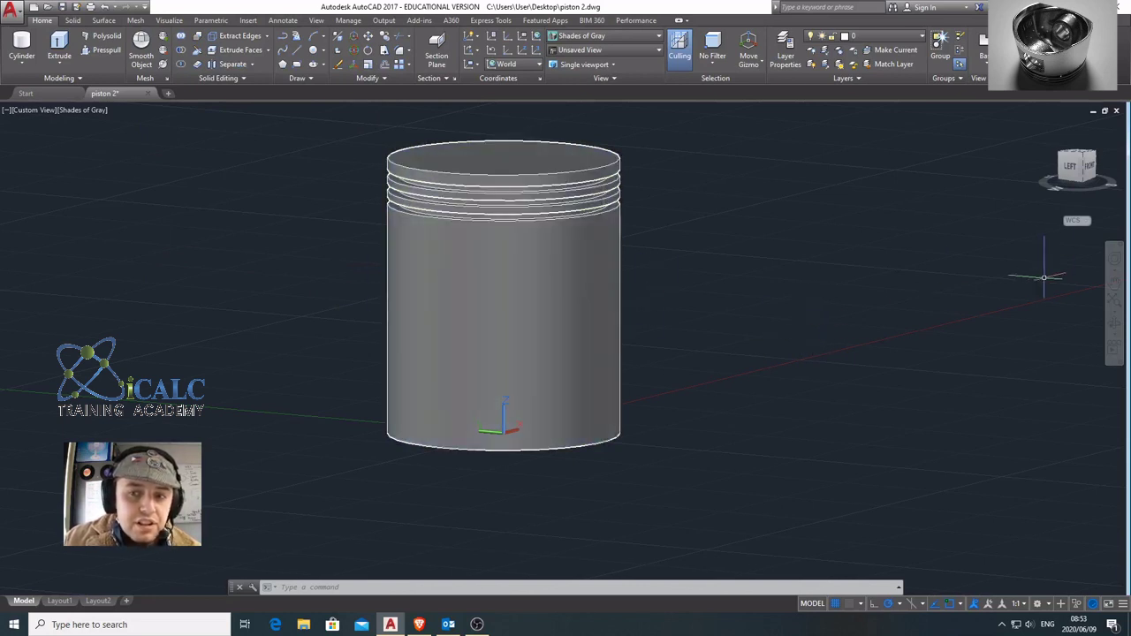
pyautogui.click(1092, 168)
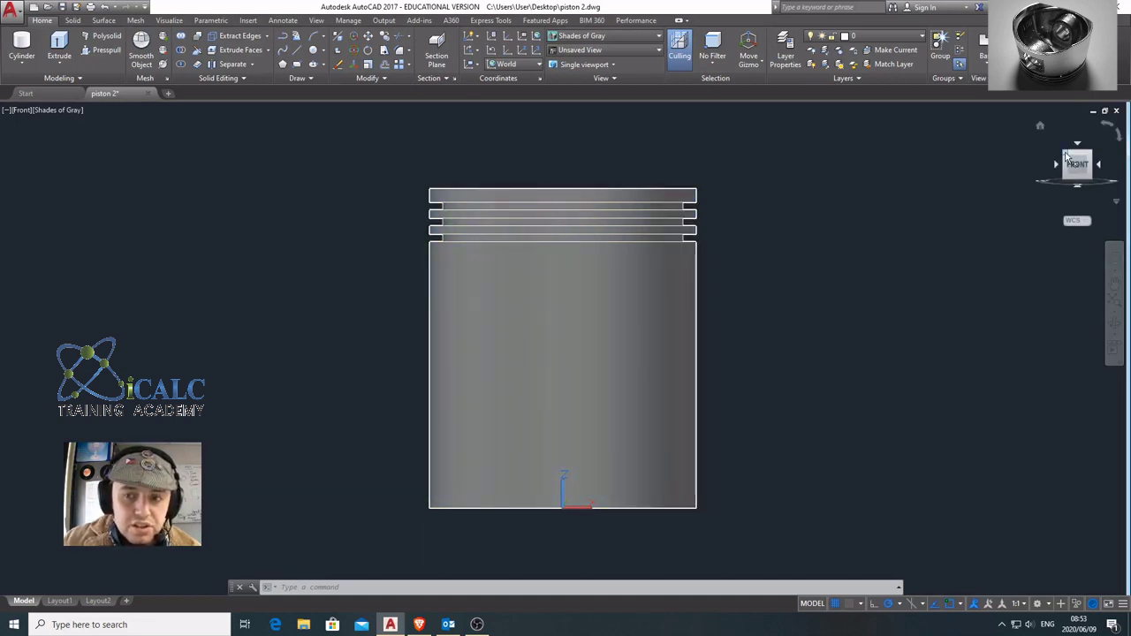
pyautogui.moveTo(1066, 157); pyautogui.dragTo(1067, 186)
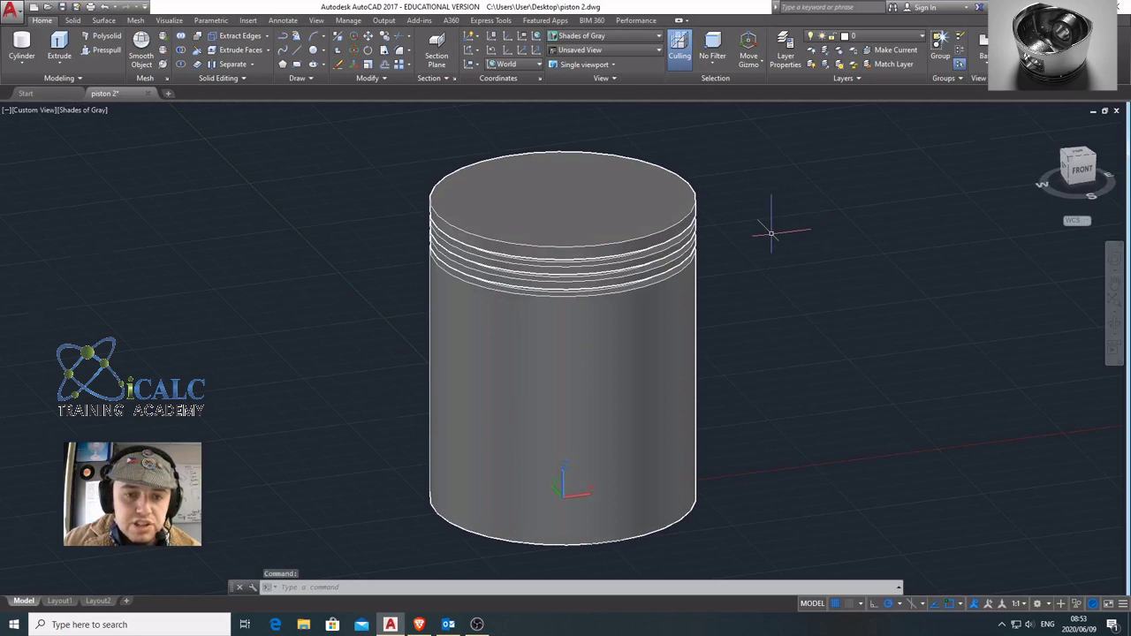
pyautogui.scroll(-5, 771, 233)
pyautogui.moveTo(769, 235); pyautogui.dragTo(644, 379, button='middle')
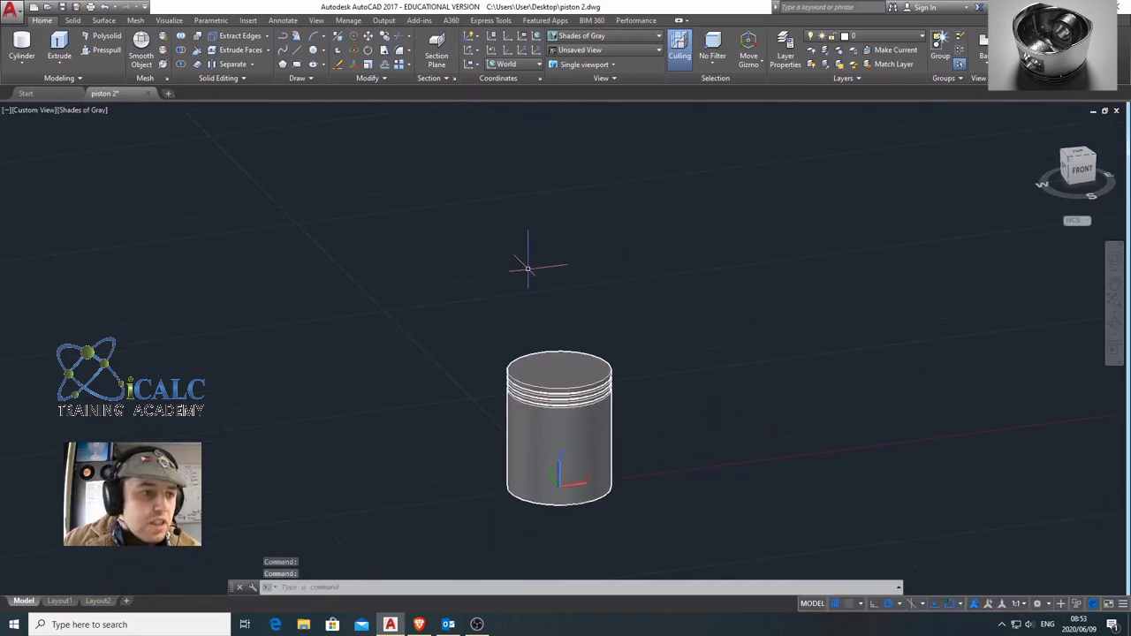
# - Create an upright pin cylinder above the piston, with its base centre at 0,0,200, radius 15 and height 120
pyautogui.click(21, 49)
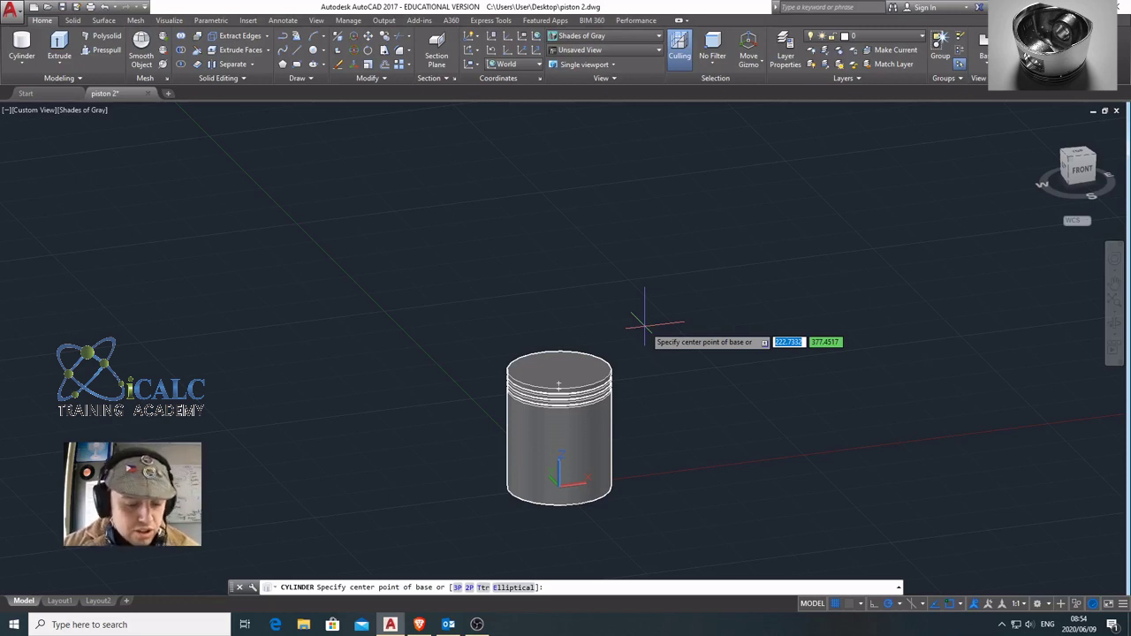
pyautogui.write('0,0,')
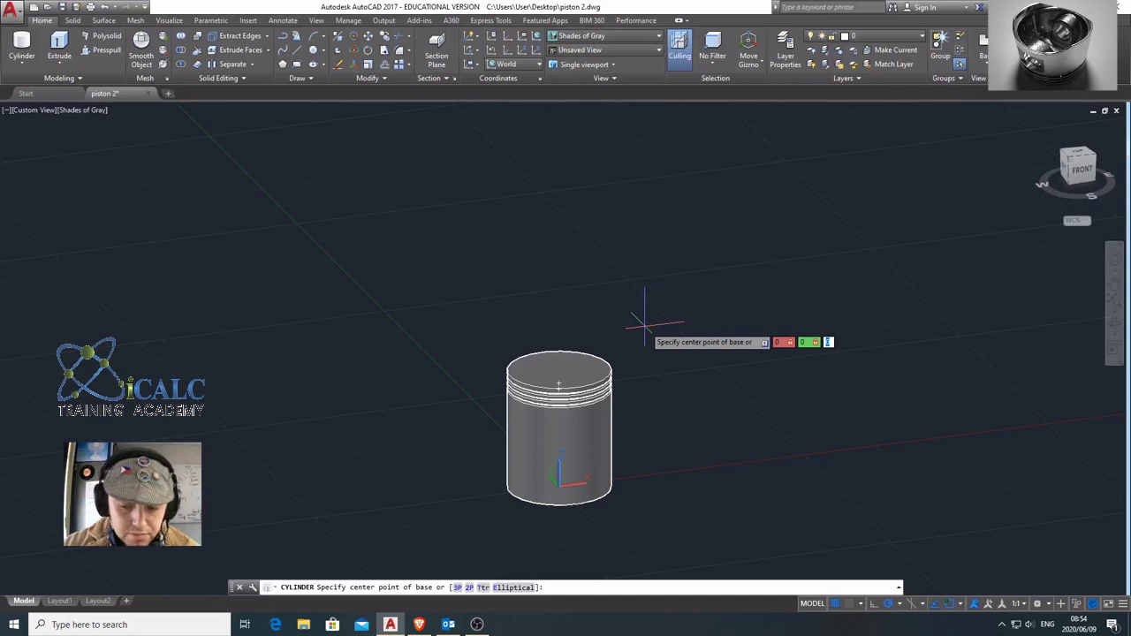
pyautogui.write('200')
pyautogui.press('Return')
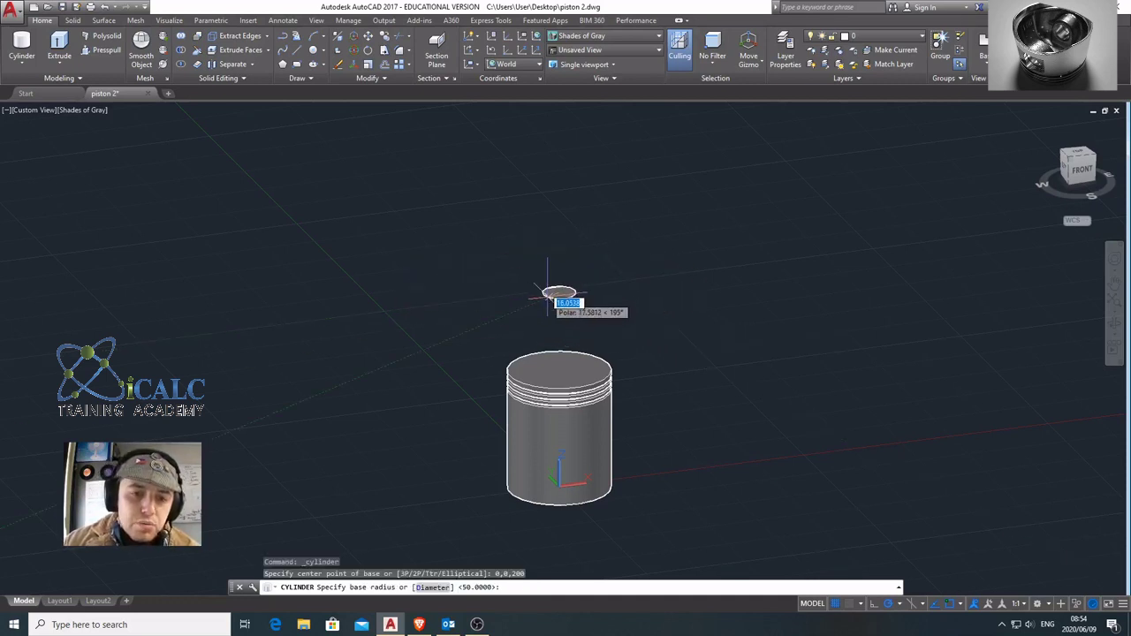
pyautogui.scroll(2, 548, 298)
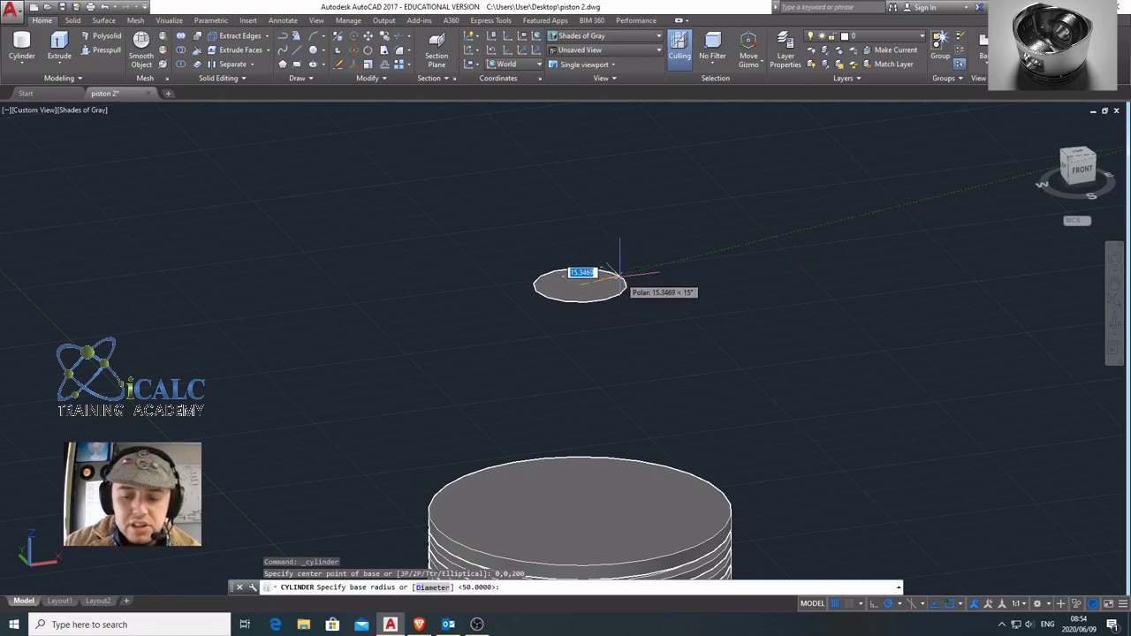
pyautogui.write('15')
pyautogui.press('Return')
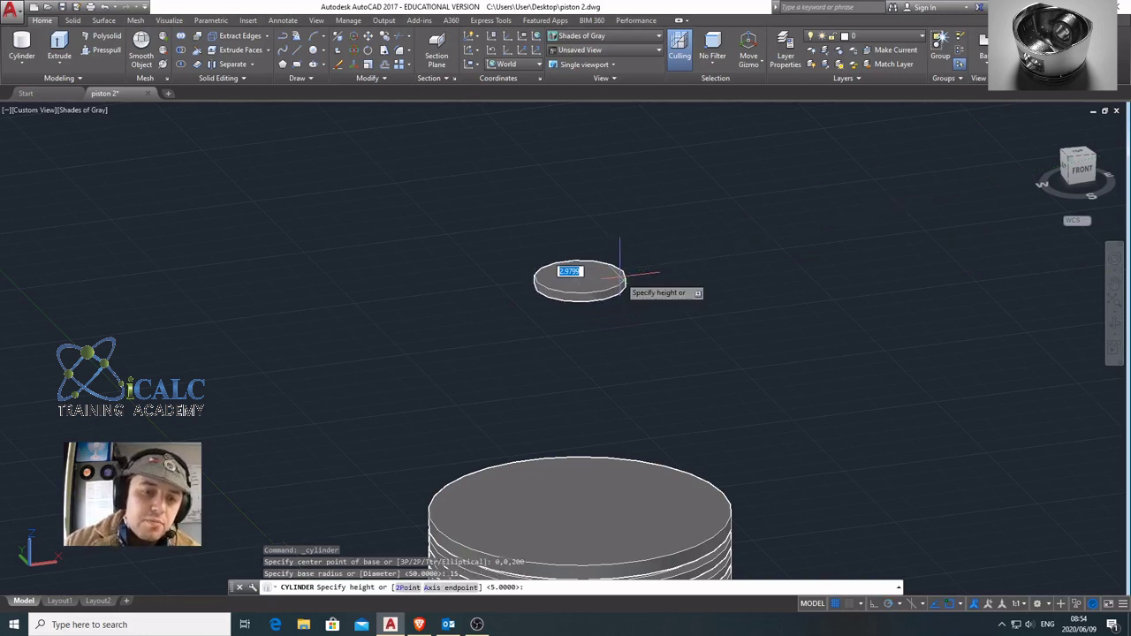
pyautogui.scroll(-5, 518, 159)
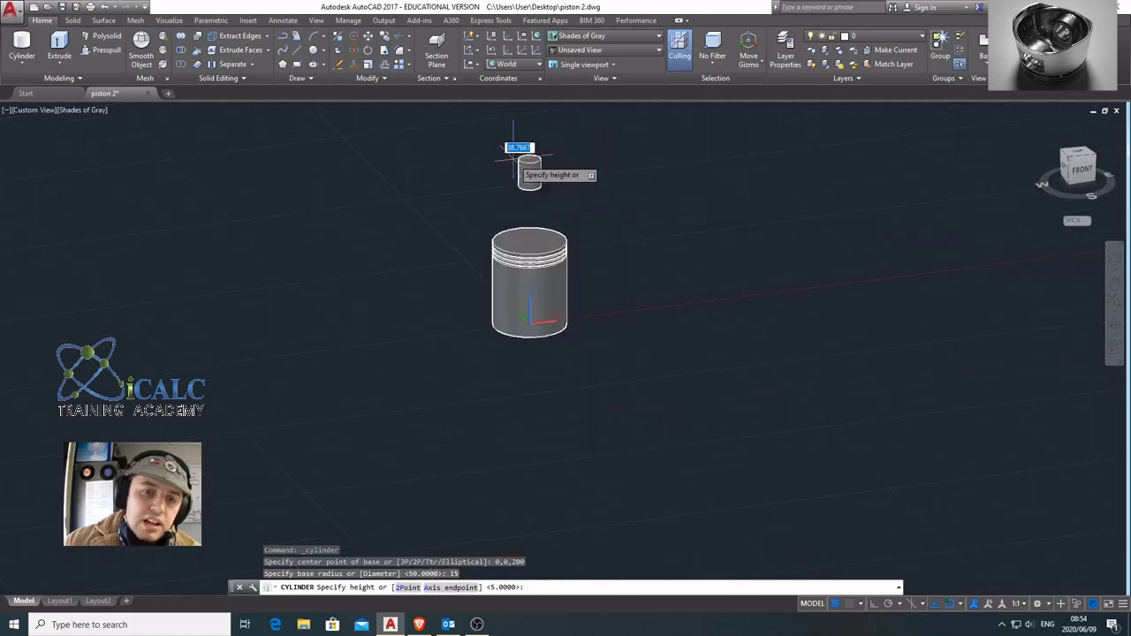
pyautogui.moveTo(518, 132); pyautogui.dragTo(529, 208, button='middle')
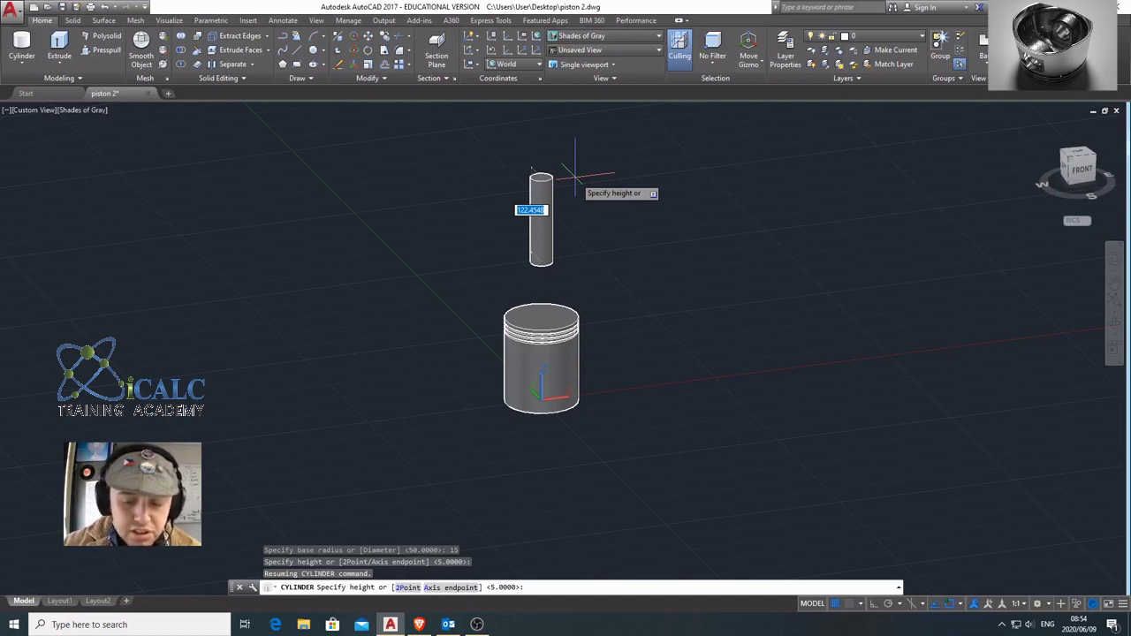
pyautogui.write('120')
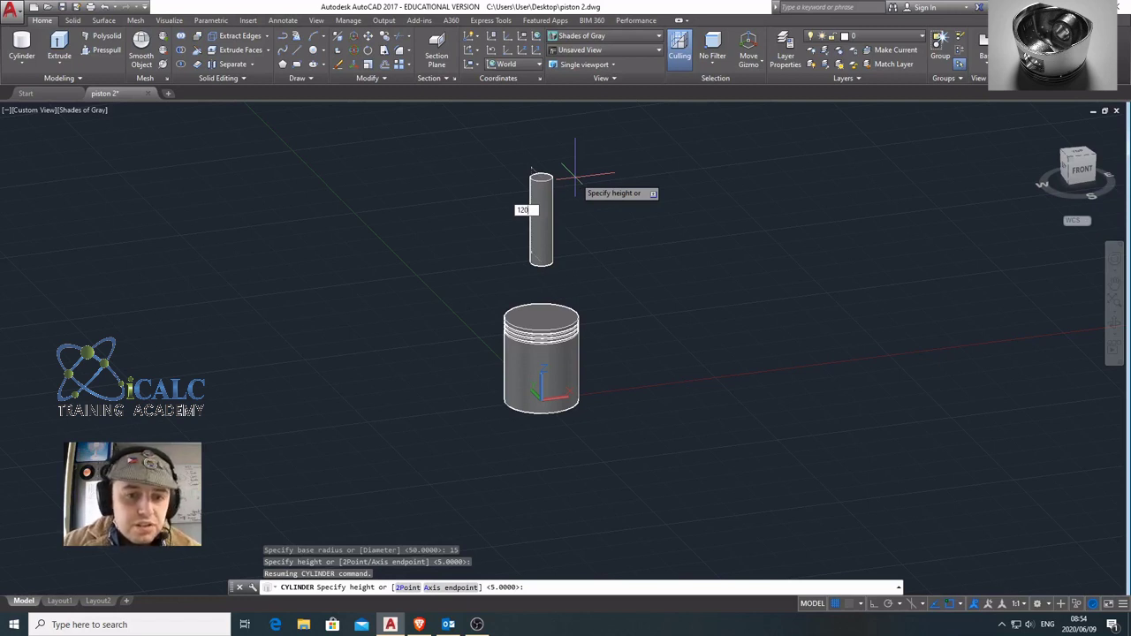
pyautogui.press('Return')
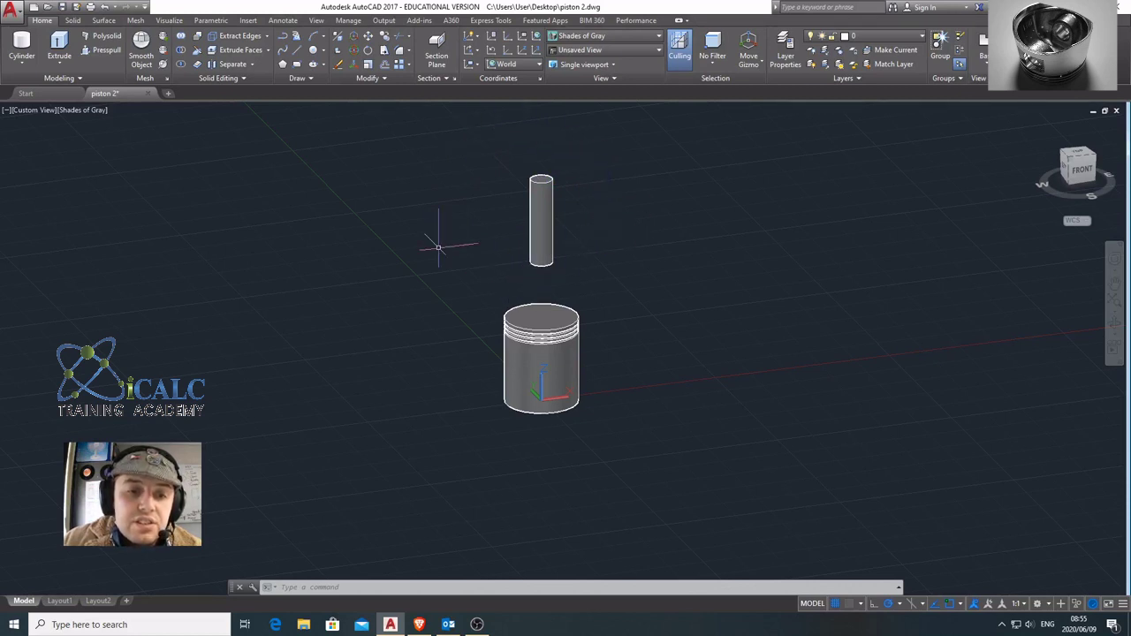
# - Rotate the pin cylinder 90° about the X axis with 3DROTATE, using 0,0,260 as the base point, so it lies horizontally
pyautogui.click(356, 52)
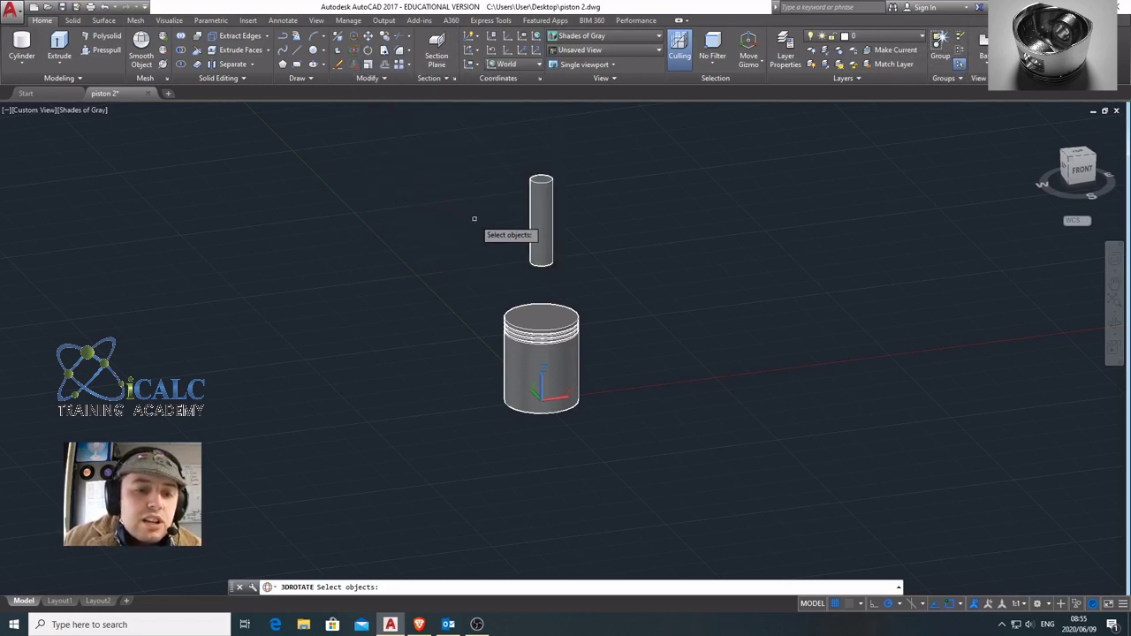
pyautogui.click(541, 218)
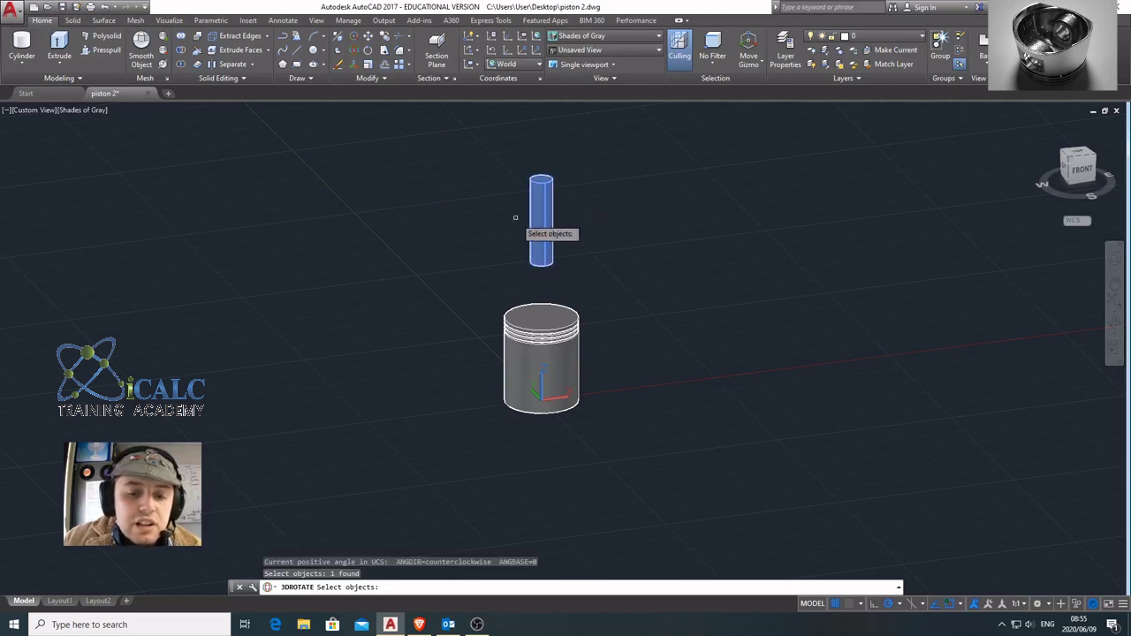
pyautogui.press('Return')
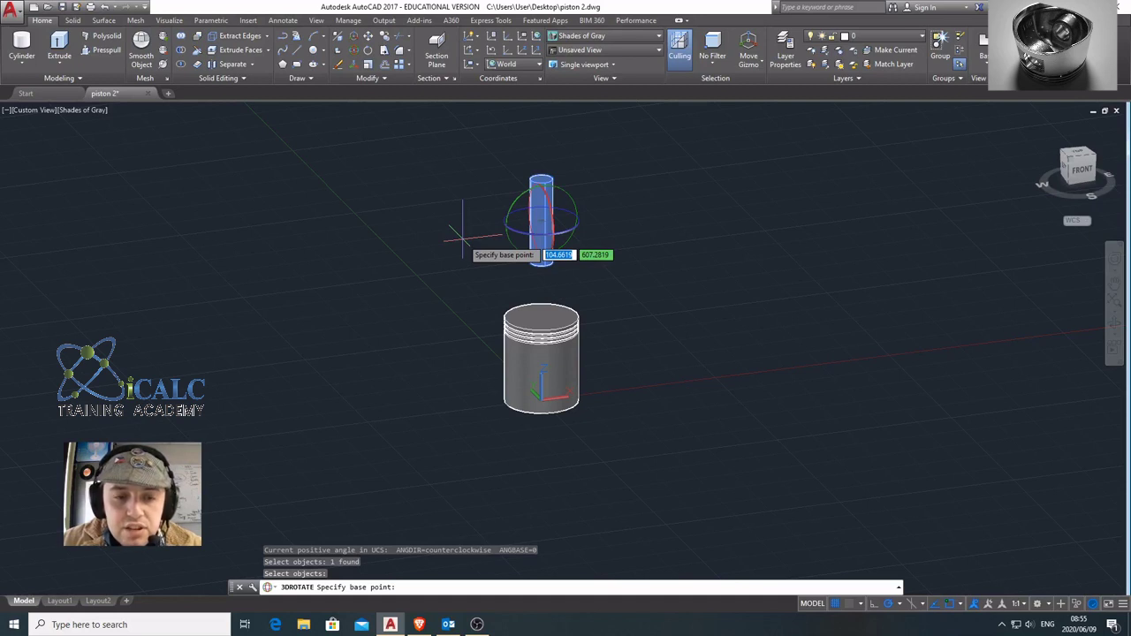
pyautogui.write('0')
pyautogui.press('Tab')
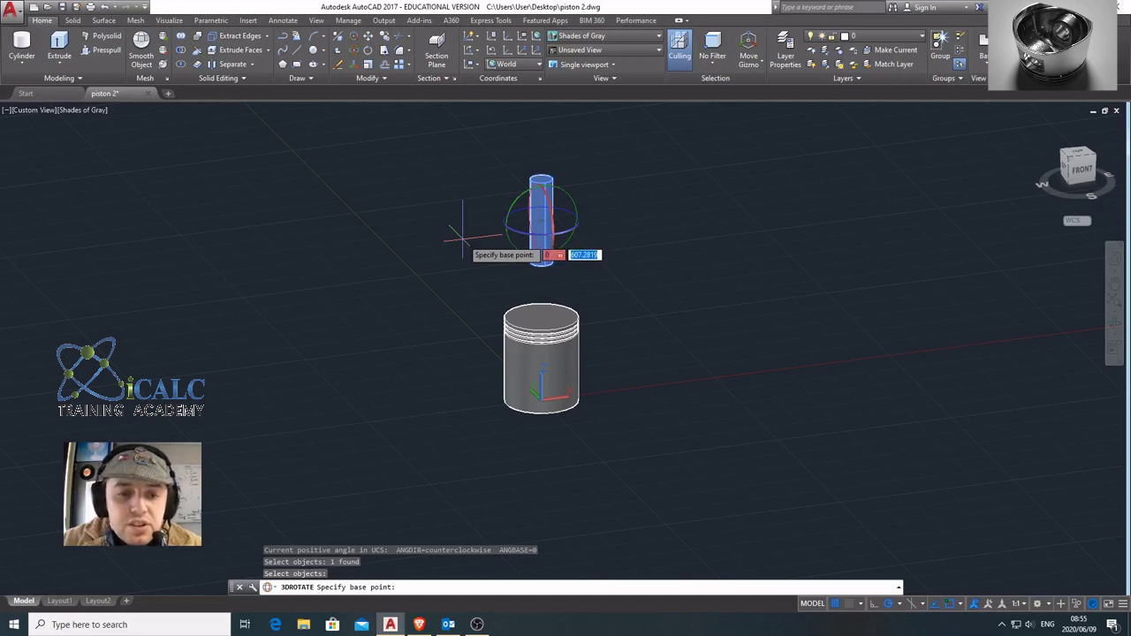
pyautogui.press('Tab')
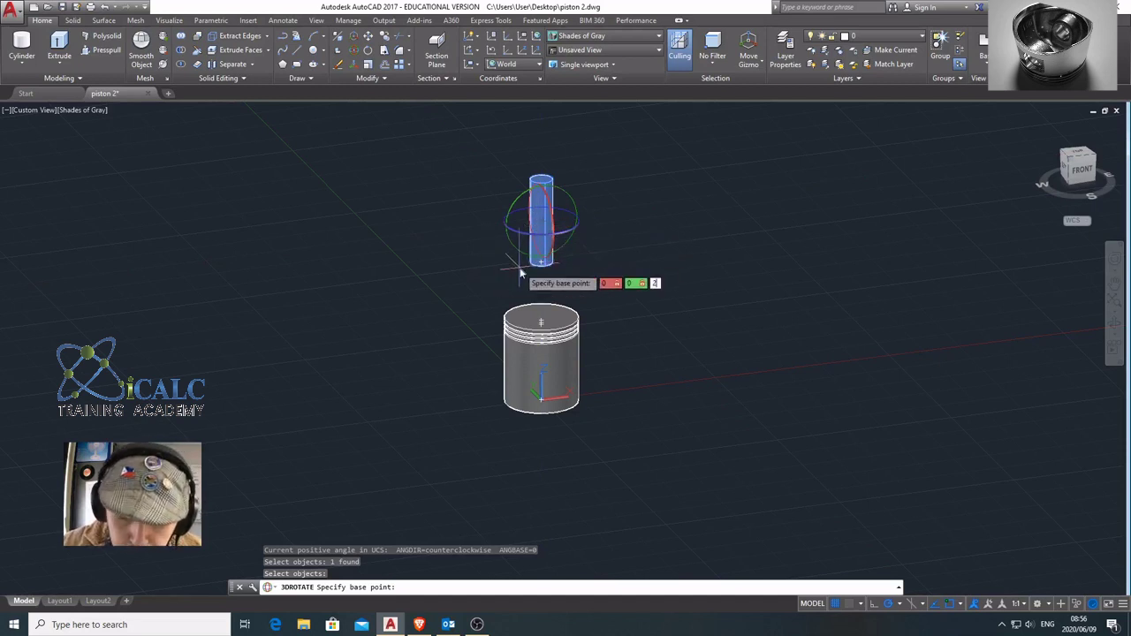
pyautogui.press('Return')
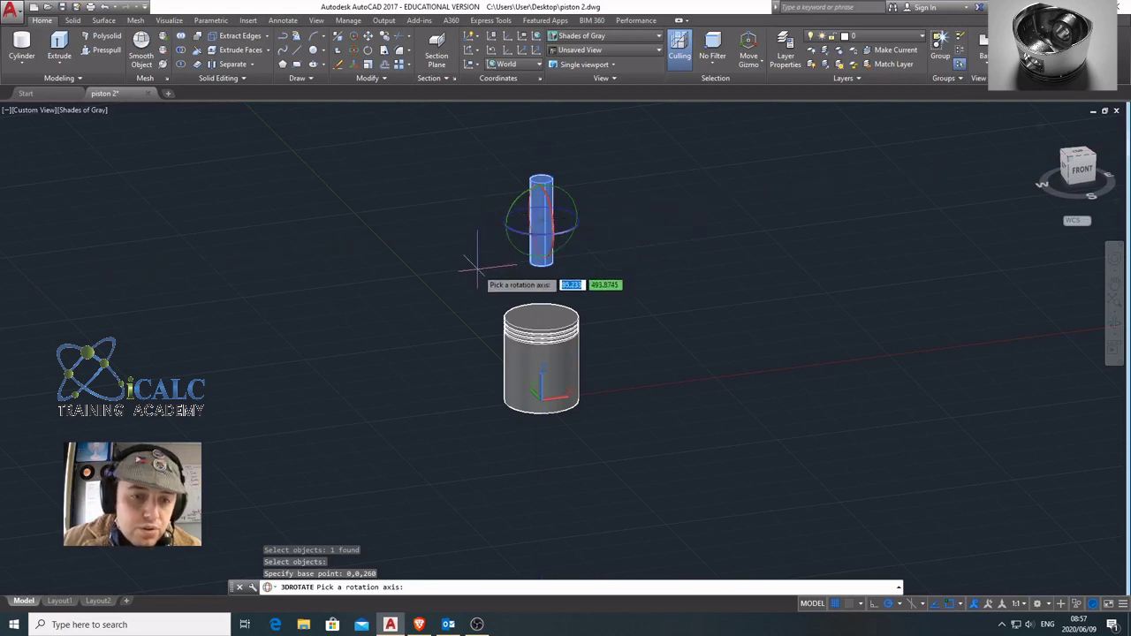
pyautogui.click(555, 224)
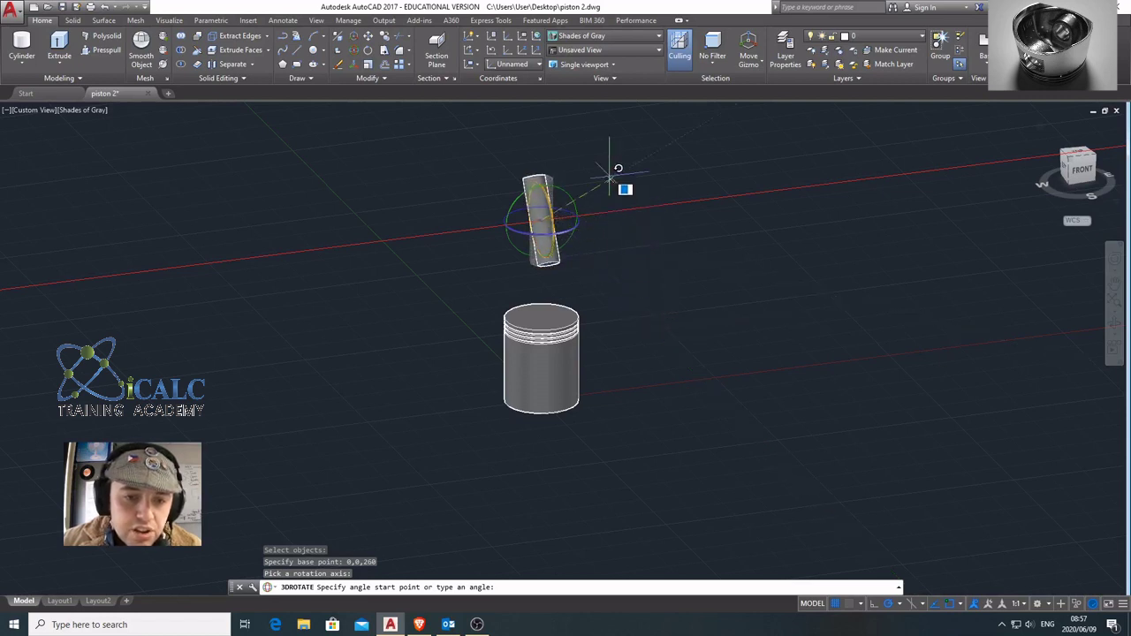
pyautogui.moveTo(575, 138); pyautogui.dragTo(560, 202, button='middle')
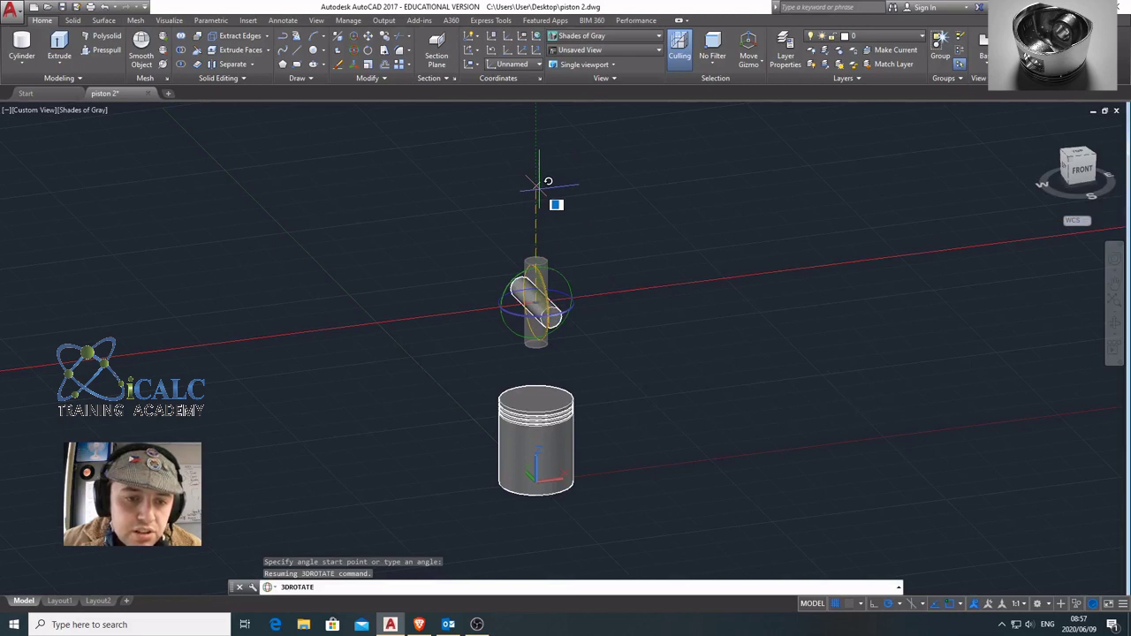
pyautogui.click(538, 187)
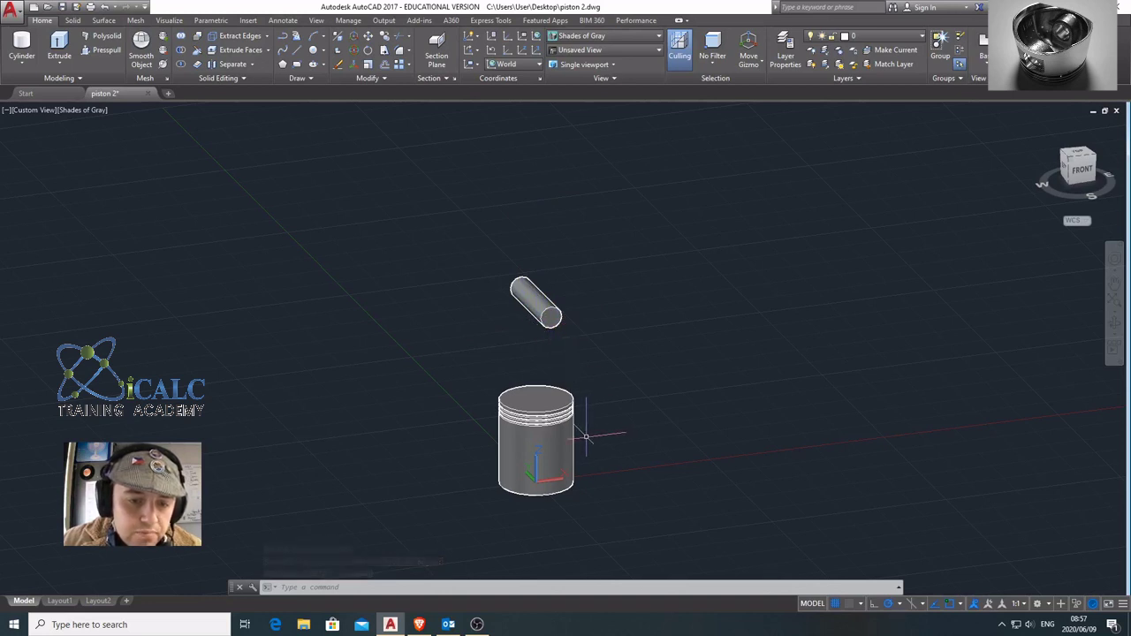
# - View the piston and the horizontal pin cylinder squarely from the front
pyautogui.click(1082, 173)
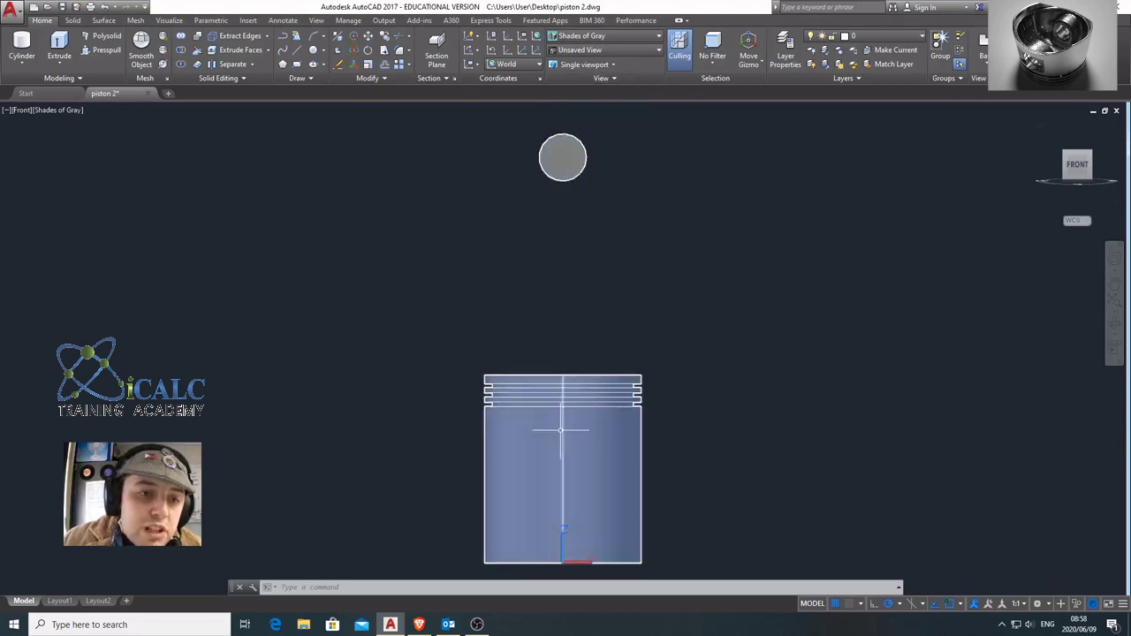
pyautogui.click(561, 156)
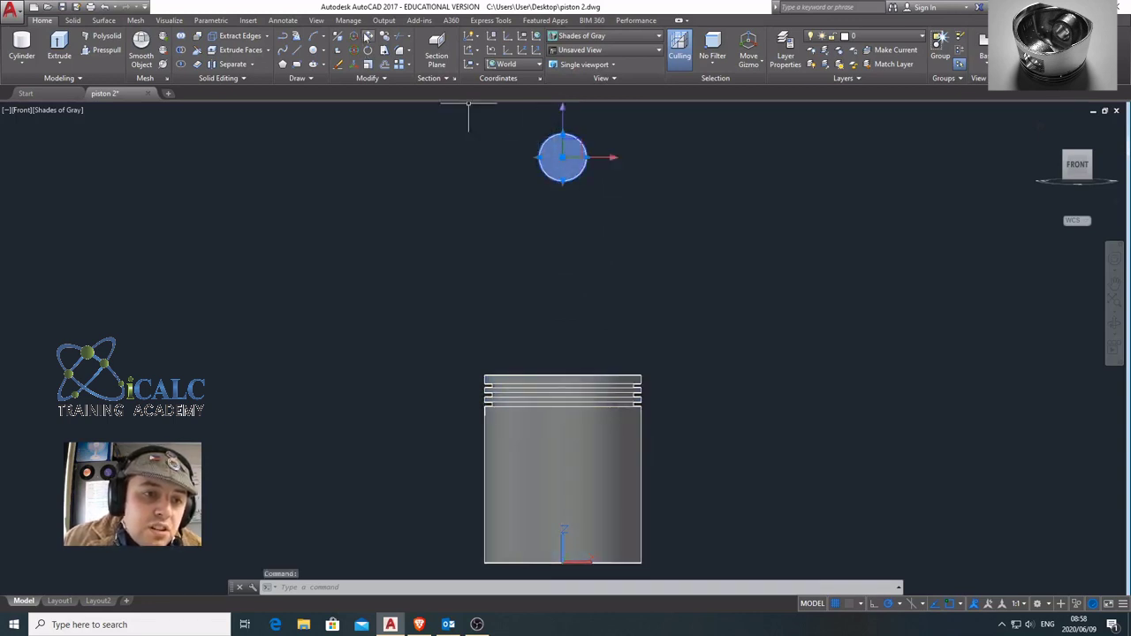
pyautogui.click(367, 36)
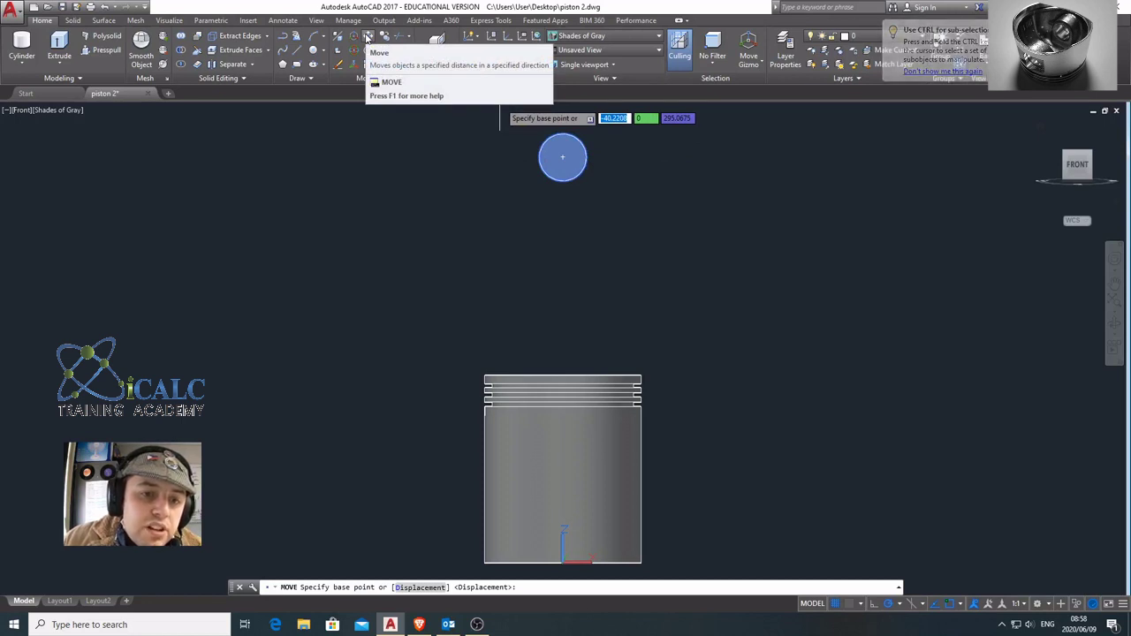
pyautogui.click(562, 158)
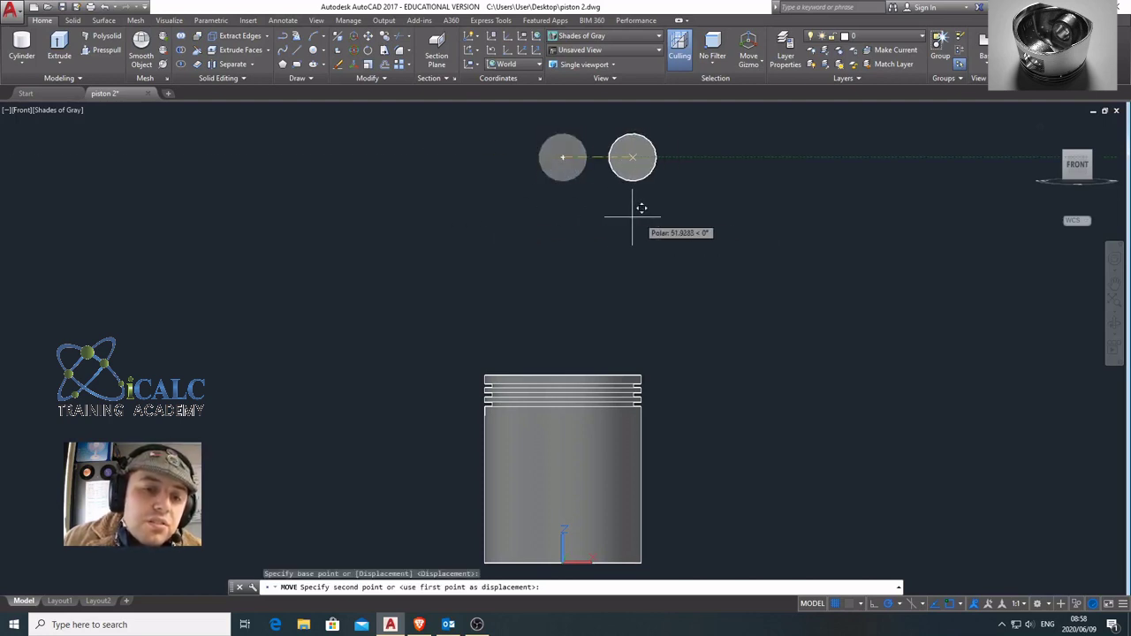
pyautogui.press('Escape')
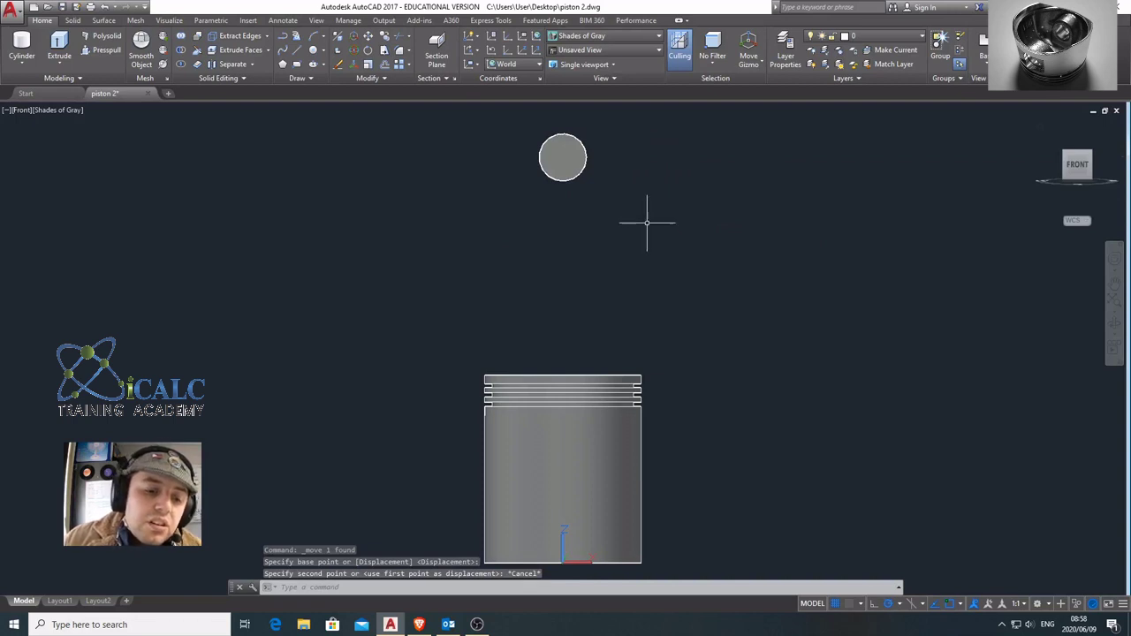
# - Move the horizontal pin cylinder down into the piston with 3DMOVE, from its centre by a relative displacement of 0,0,-200
pyautogui.moveTo(644, 222); pyautogui.dragTo(590, 214, button='middle')
pyautogui.press('Escape')
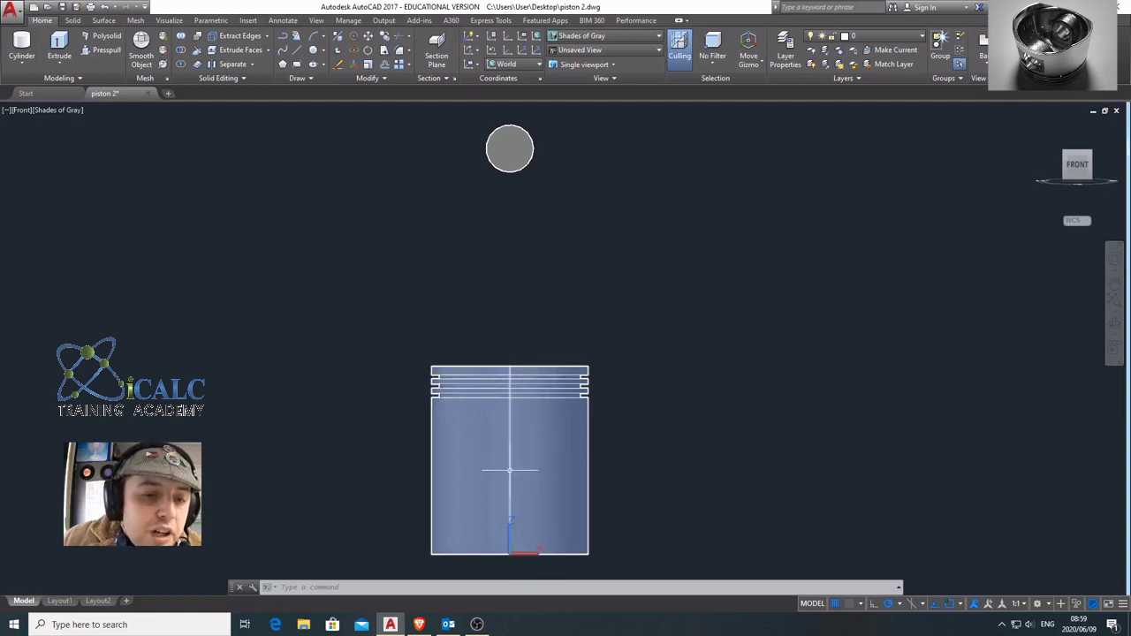
pyautogui.moveTo(509, 470)
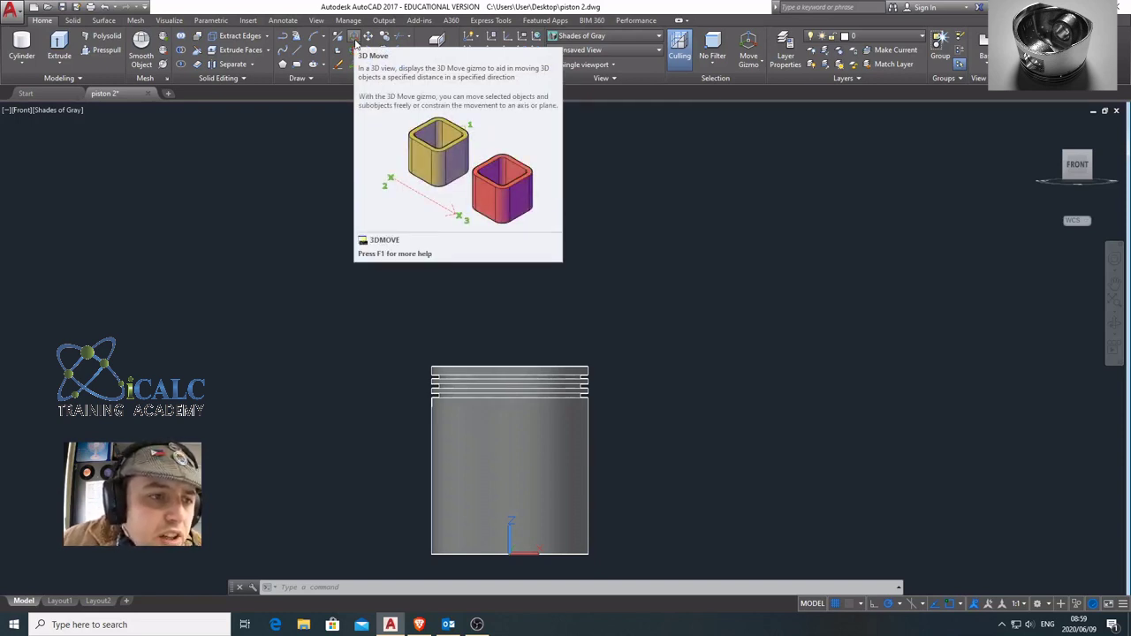
pyautogui.click(356, 43)
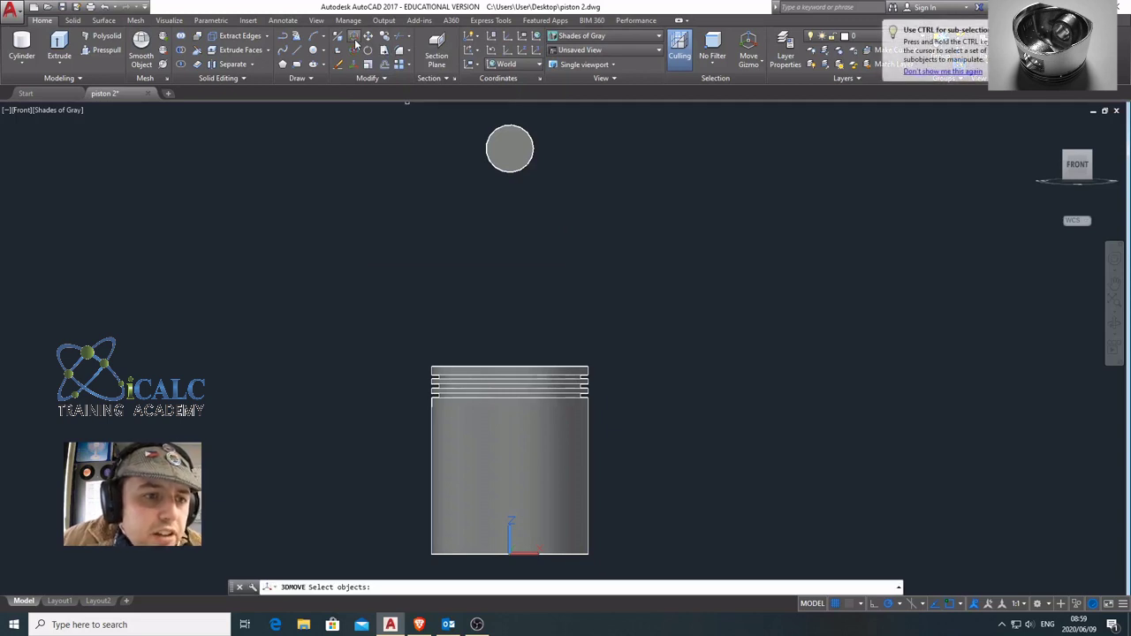
pyautogui.click(521, 164)
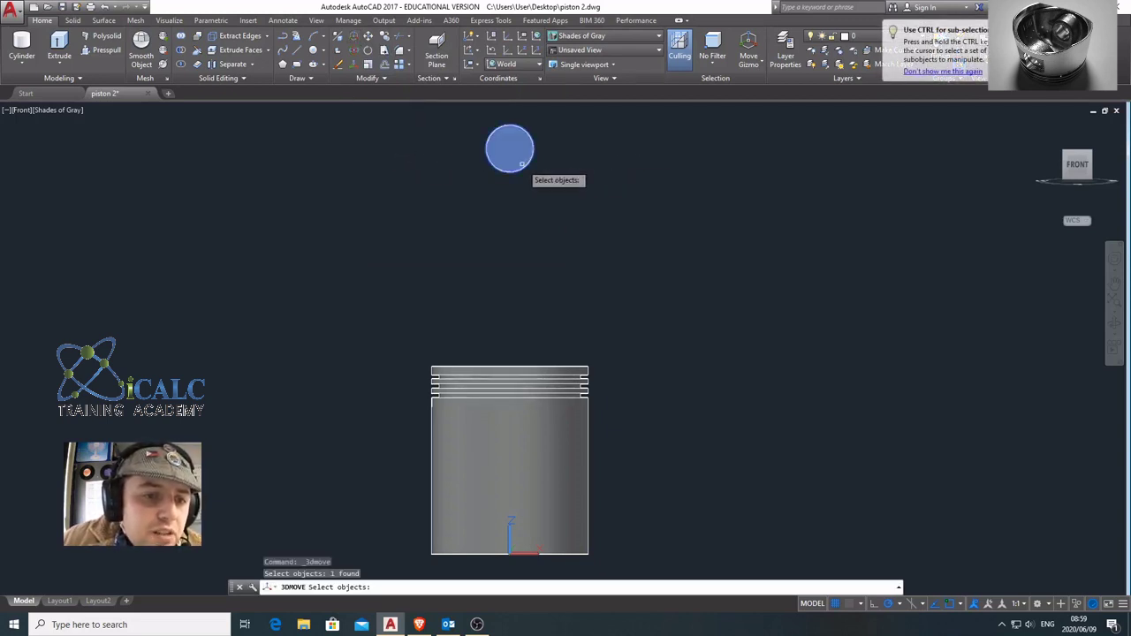
pyautogui.press('Return')
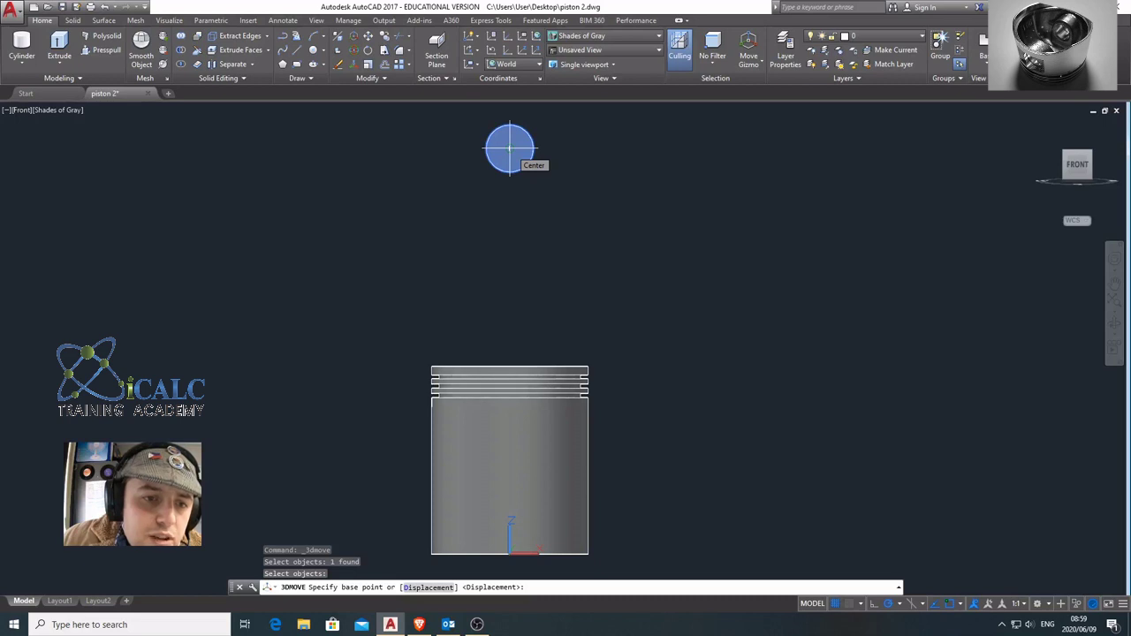
pyautogui.click(509, 148)
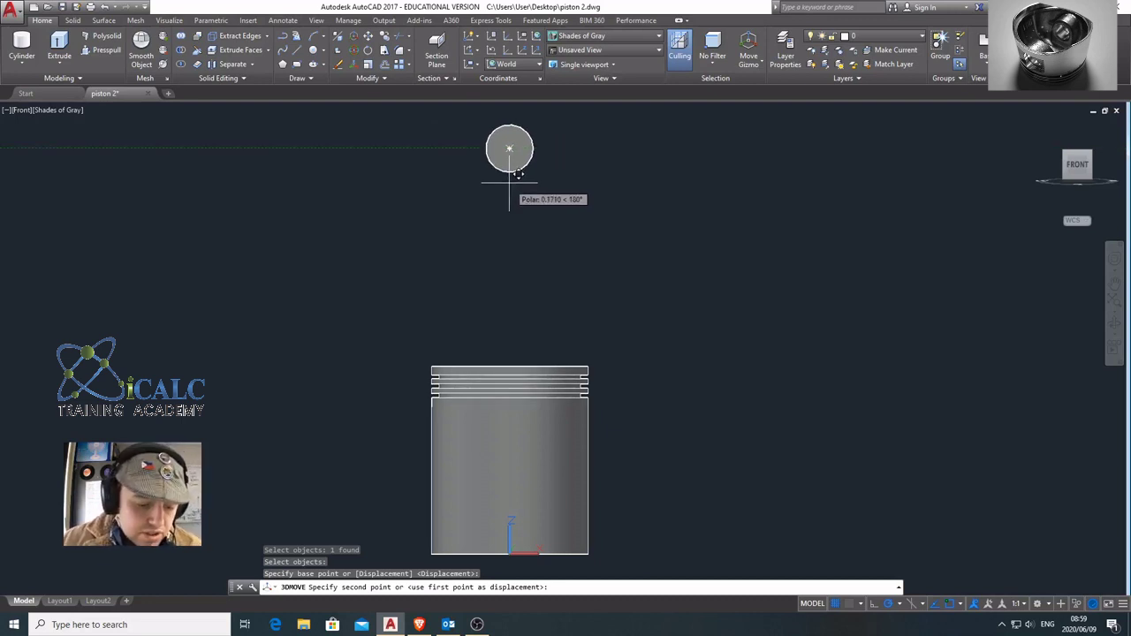
pyautogui.write('0')
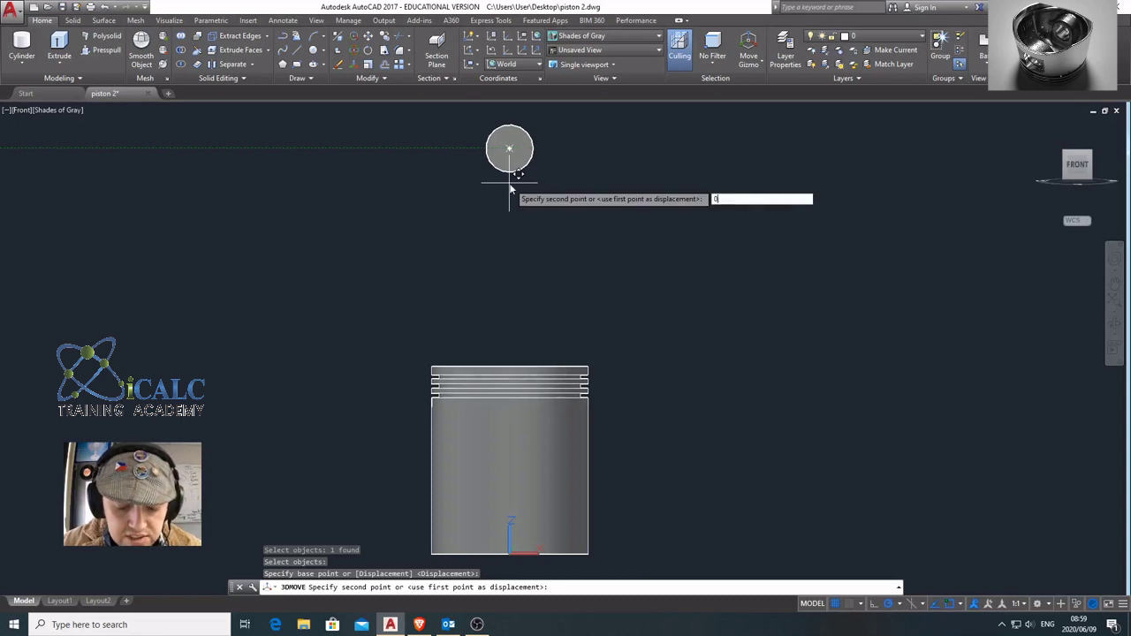
pyautogui.press('Tab')
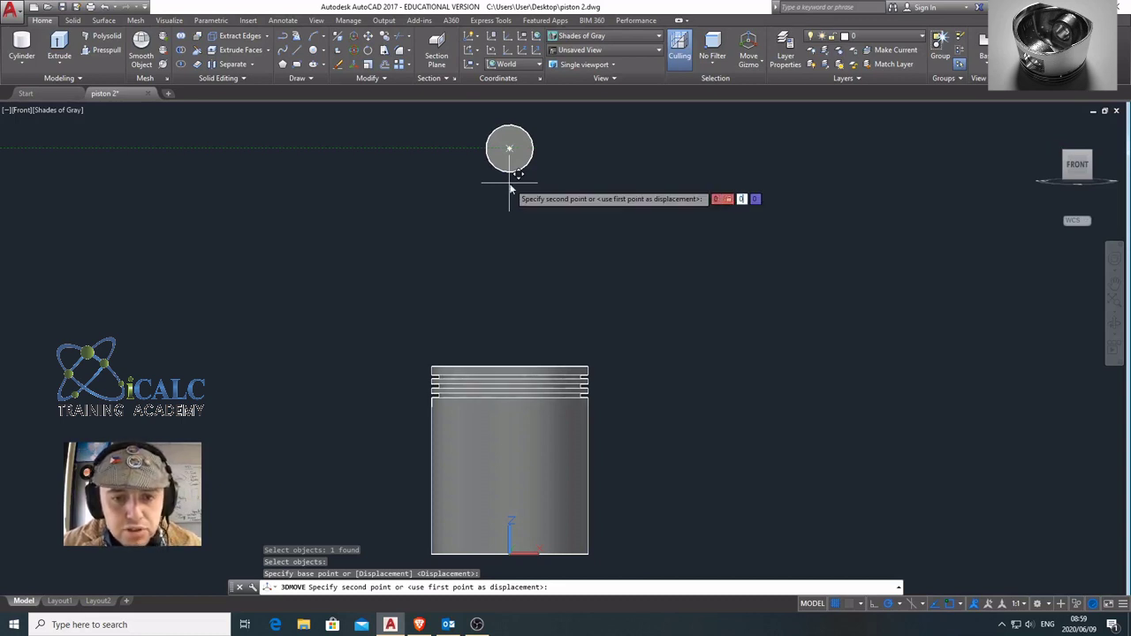
pyautogui.press('Tab')
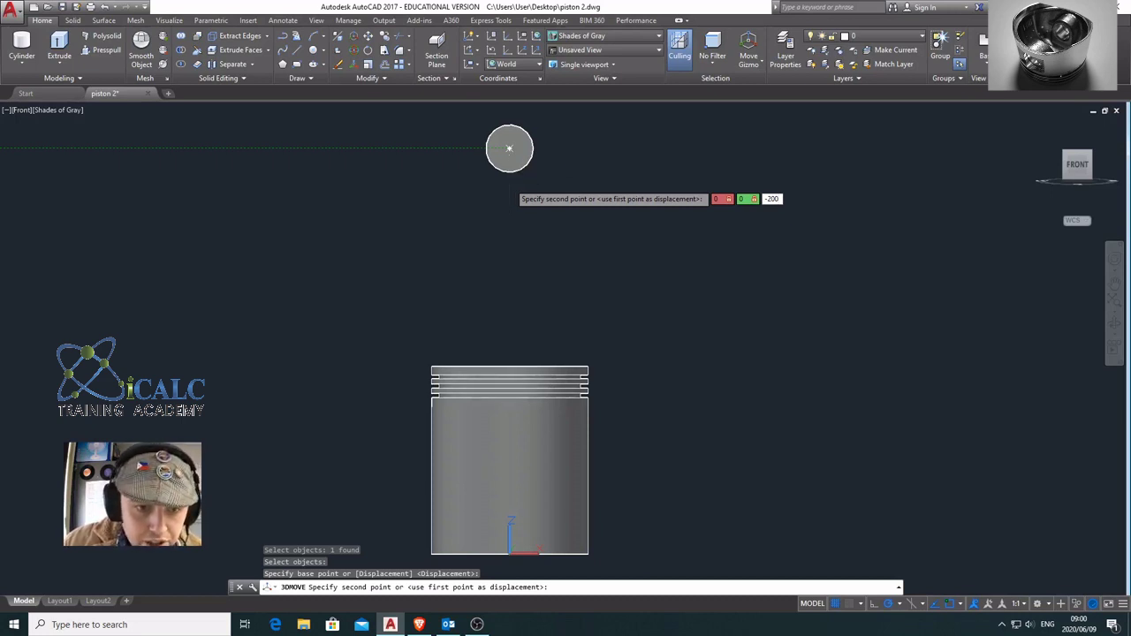
pyautogui.press('Return')
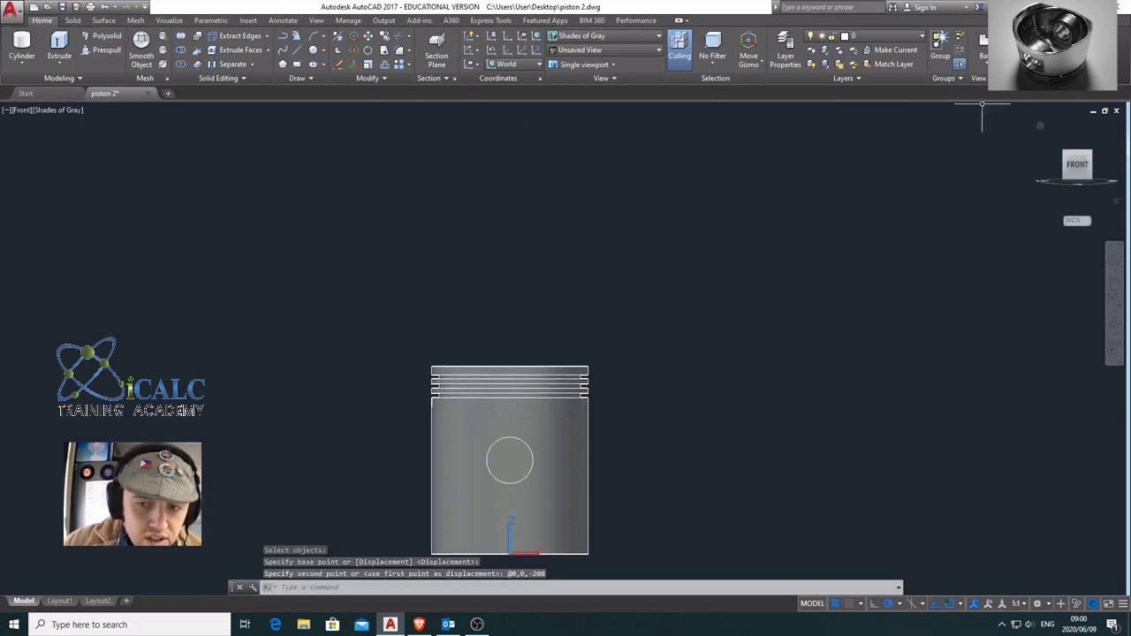
# - Subtract the horizontal pin cylinder from the piston in the SW isometric view to cut the pin hole through it
pyautogui.click(1064, 158)
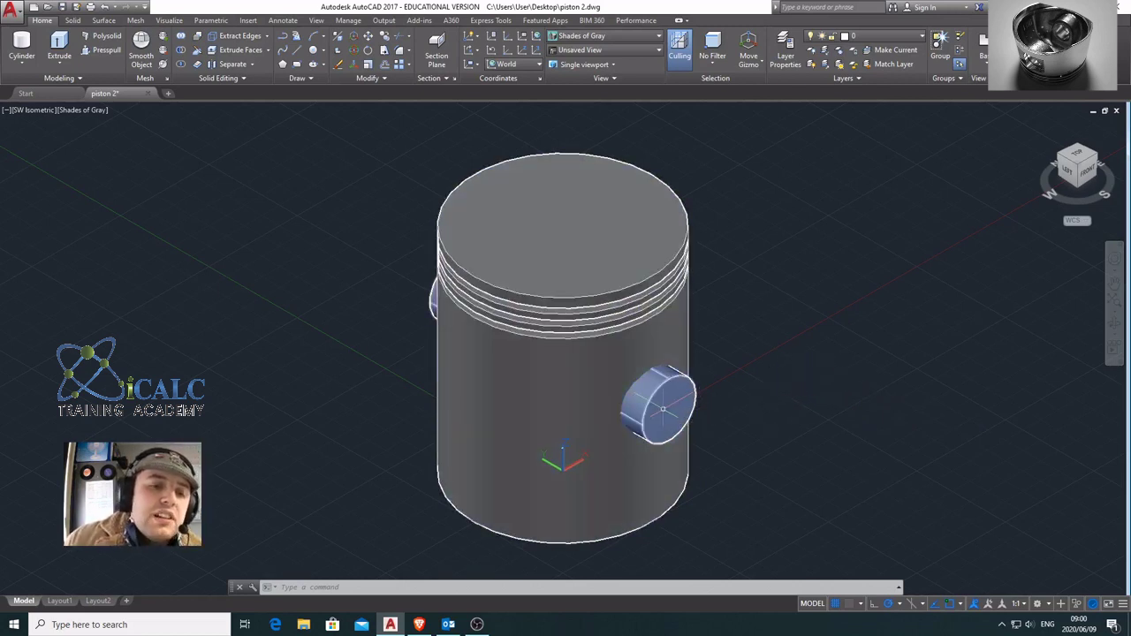
pyautogui.moveTo(663, 409)
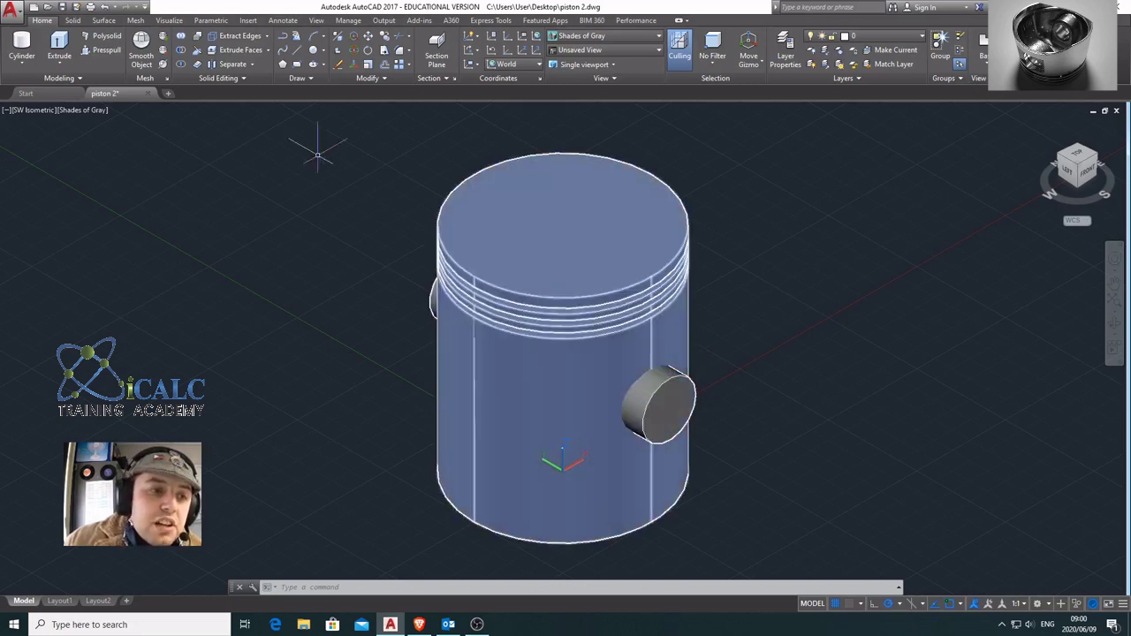
pyautogui.click(181, 51)
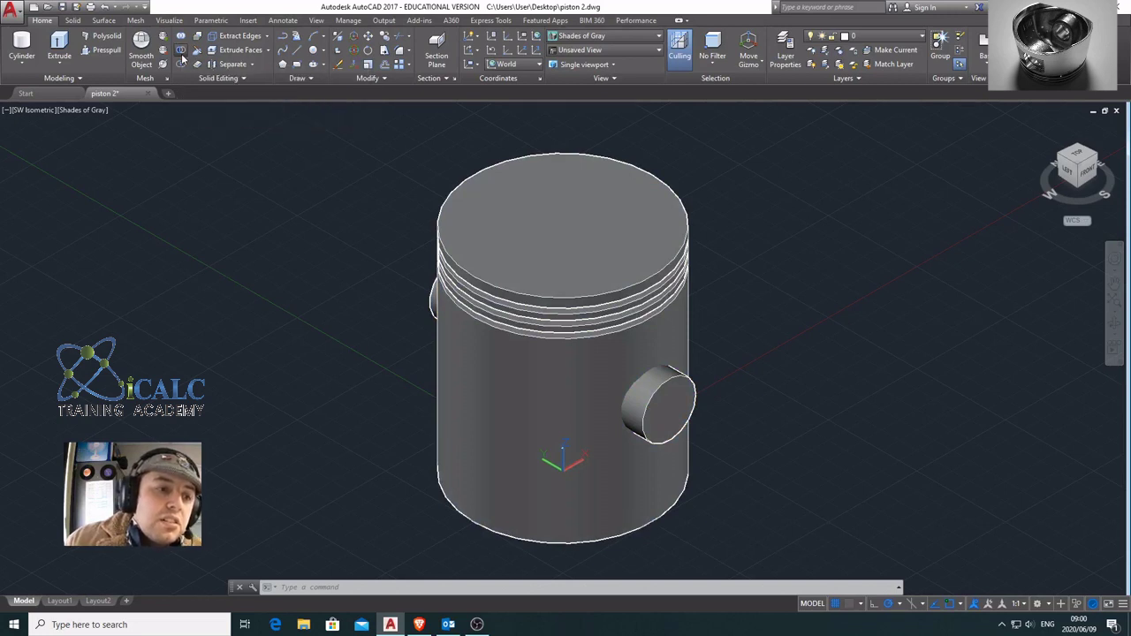
pyautogui.click(468, 221)
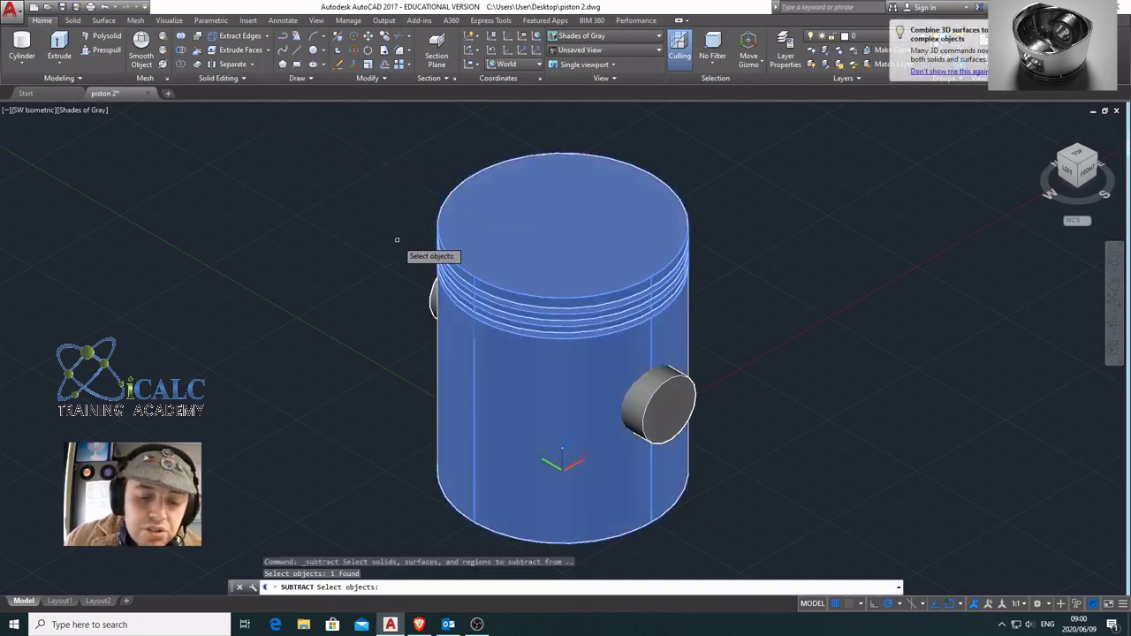
pyautogui.press('Return')
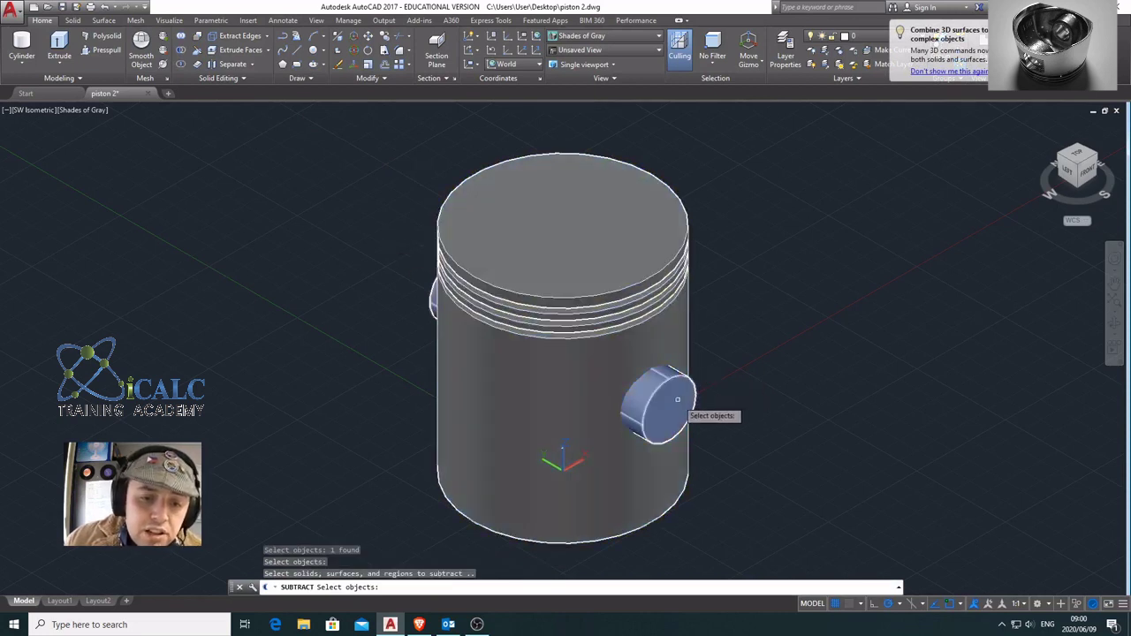
pyautogui.click(674, 399)
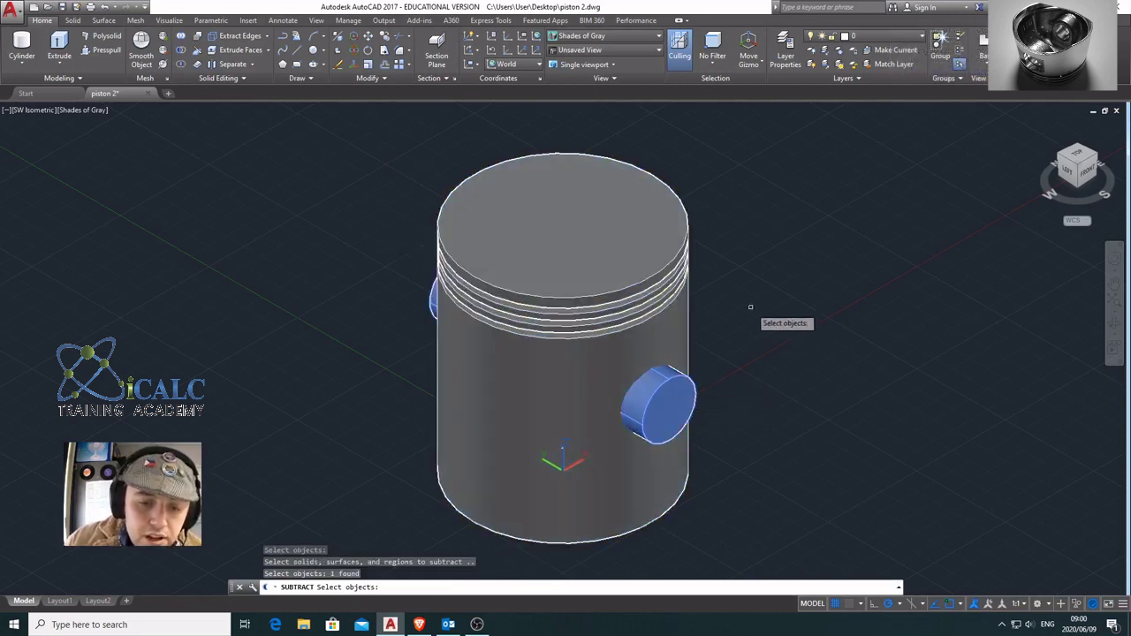
pyautogui.press('Return')
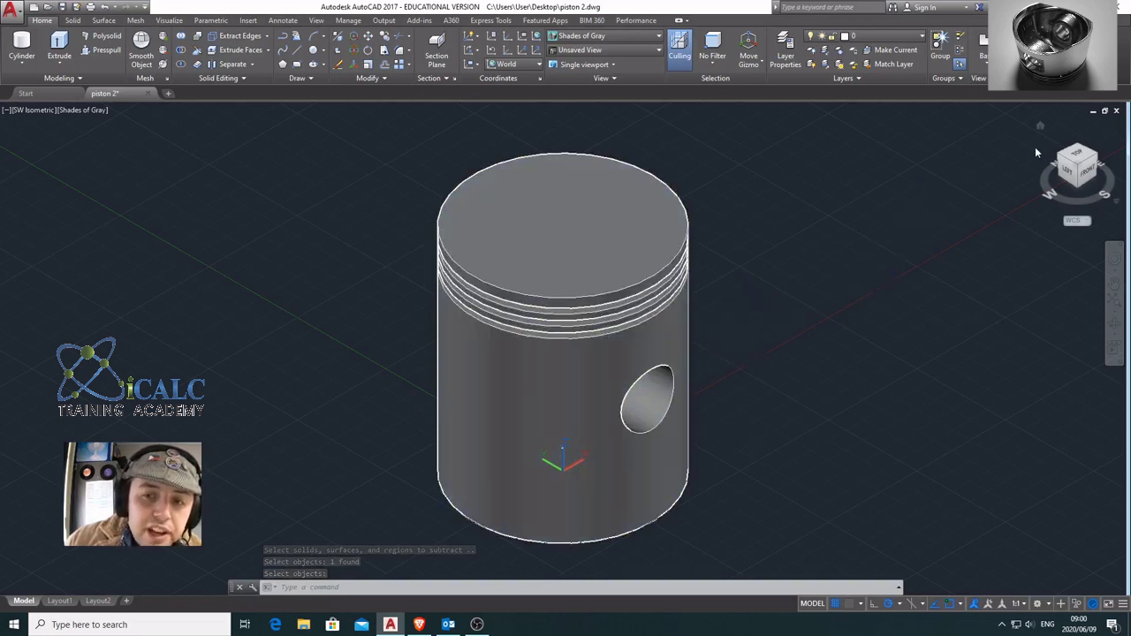
# - Examine the pin hole from the front and side, and settle on a tilted view of the piston's underside
pyautogui.moveTo(1036, 152)
pyautogui.keyDown('shift'); pyautogui.mouseDown(button='middle')
pyautogui.moveTo(843, 132)
pyautogui.moveTo(874, 136)
pyautogui.mouseUp(button='middle'); pyautogui.keyUp('shift')
pyautogui.press('Return')
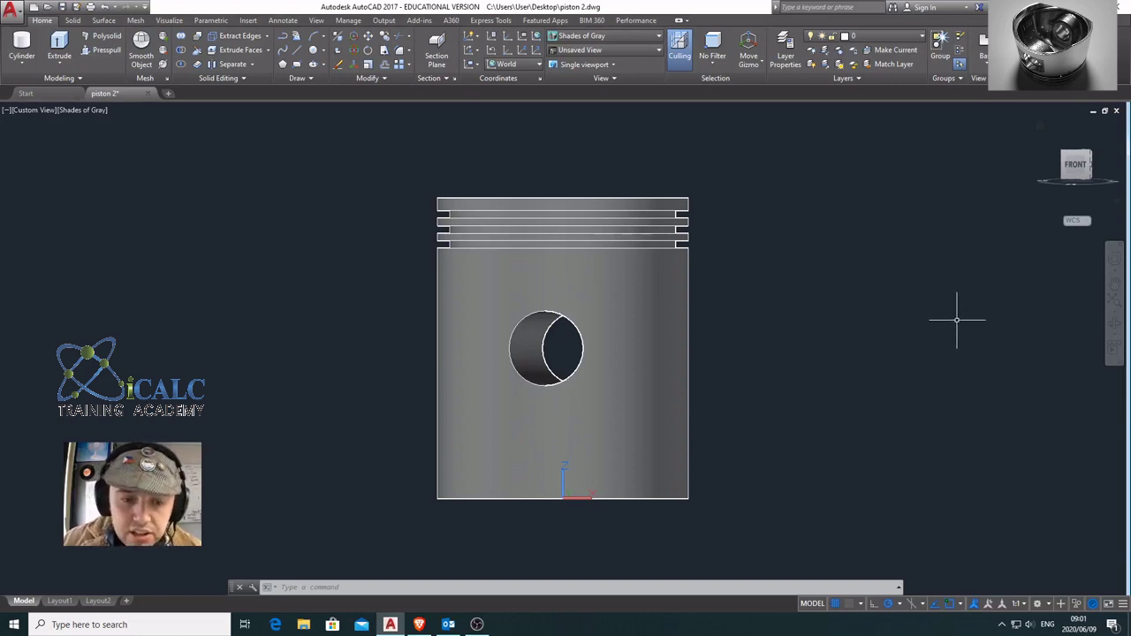
pyautogui.keyDown('shift'); pyautogui.moveTo(106, 142); pyautogui.dragTo(3, 161, button='middle'); pyautogui.keyUp('shift')
pyautogui.click(1074, 156)
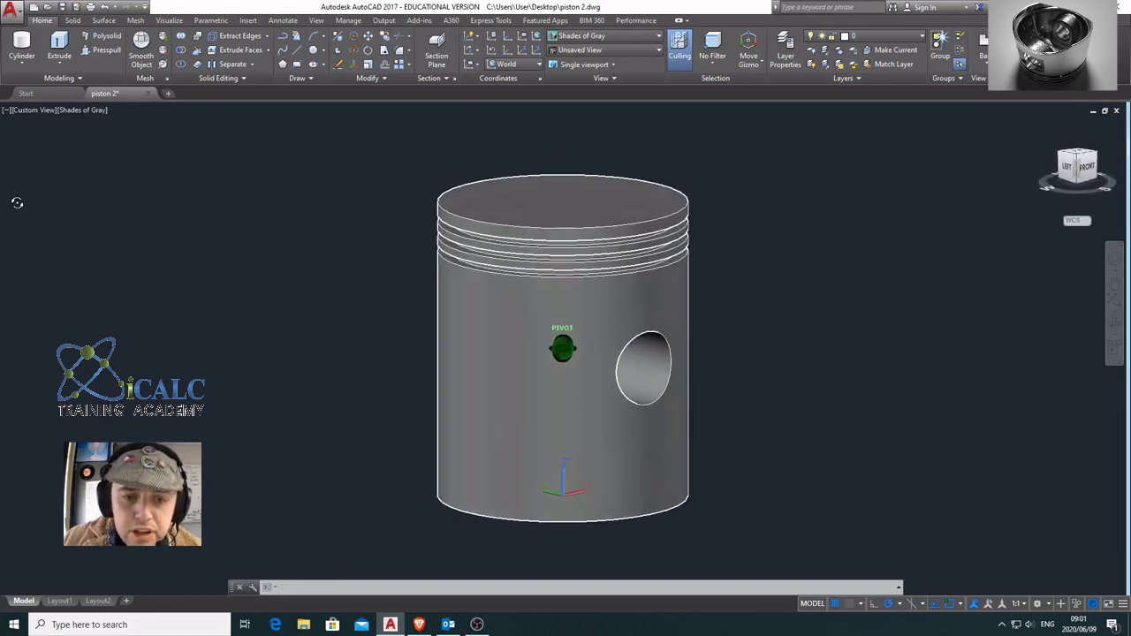
pyautogui.keyDown('shift'); pyautogui.moveTo(1079, 168); pyautogui.dragTo(1030, 558, button='middle'); pyautogui.keyUp('shift')
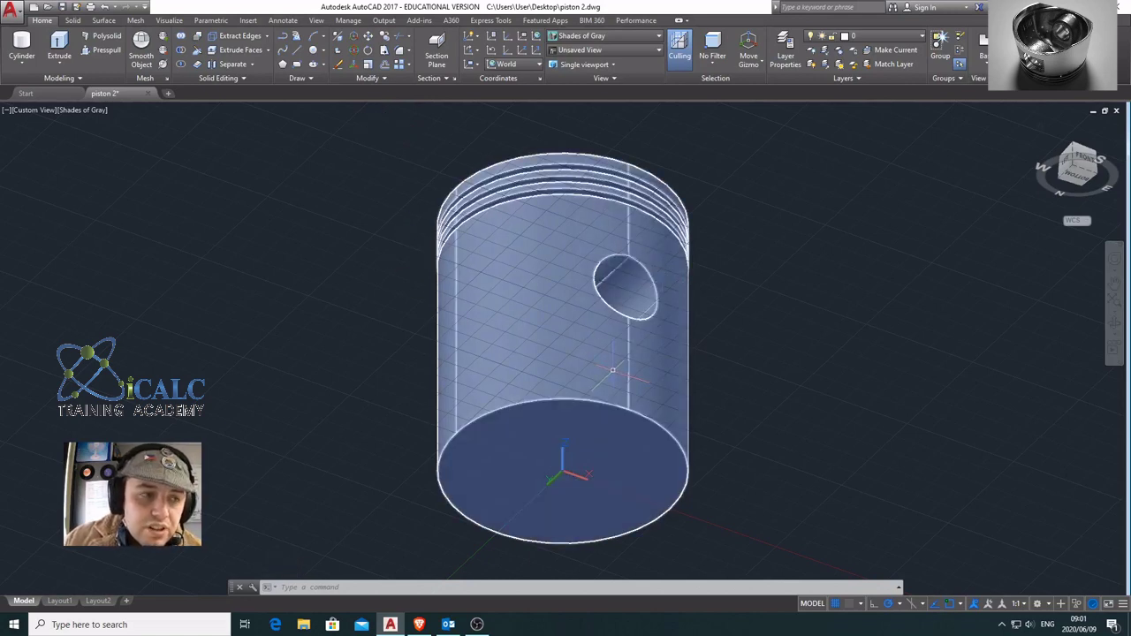
# - Start an inner cylinder on the piston's underside, centred at 0,0,0 with a base radius of 45
pyautogui.click(37, 51)
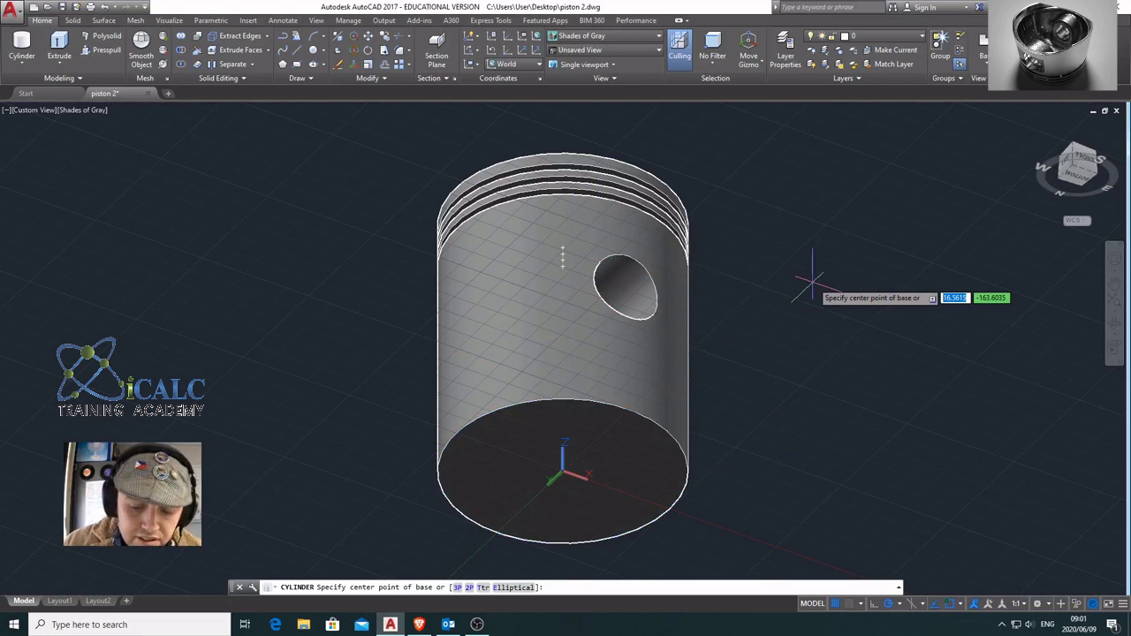
pyautogui.write('0,0,')
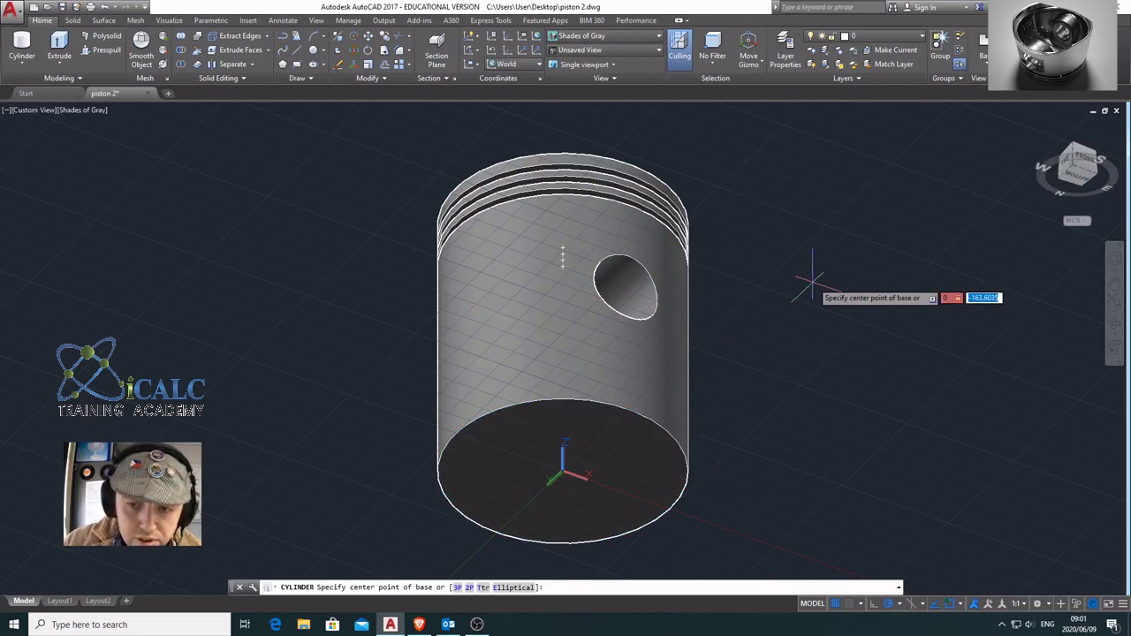
pyautogui.write('0')
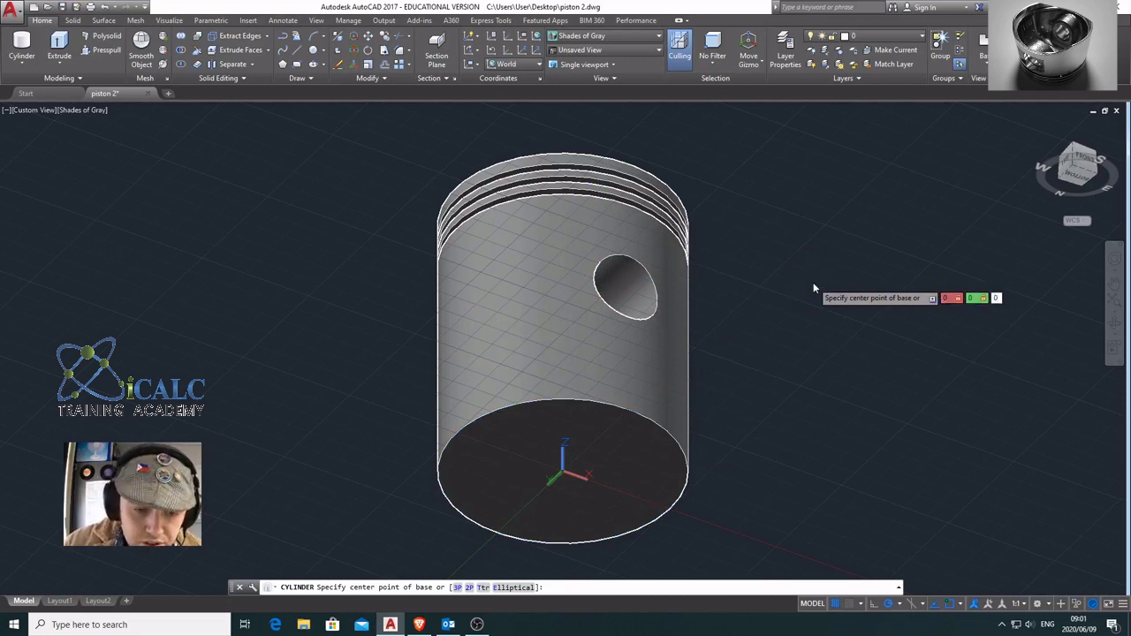
pyautogui.press('Return')
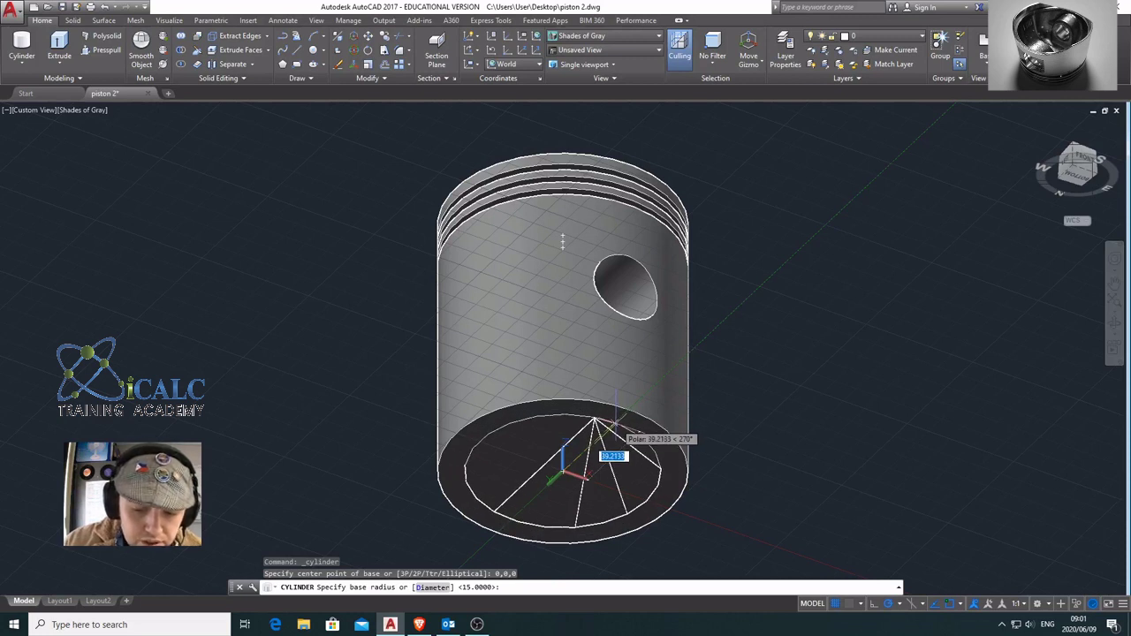
pyautogui.write('4')
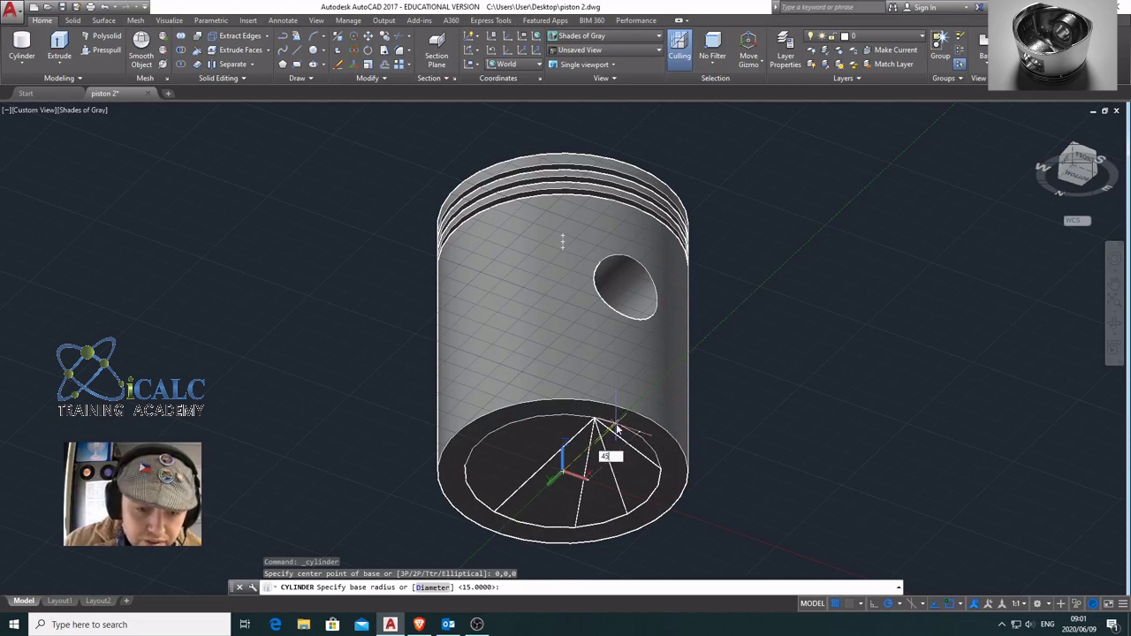
pyautogui.write('5')
pyautogui.press('Return')
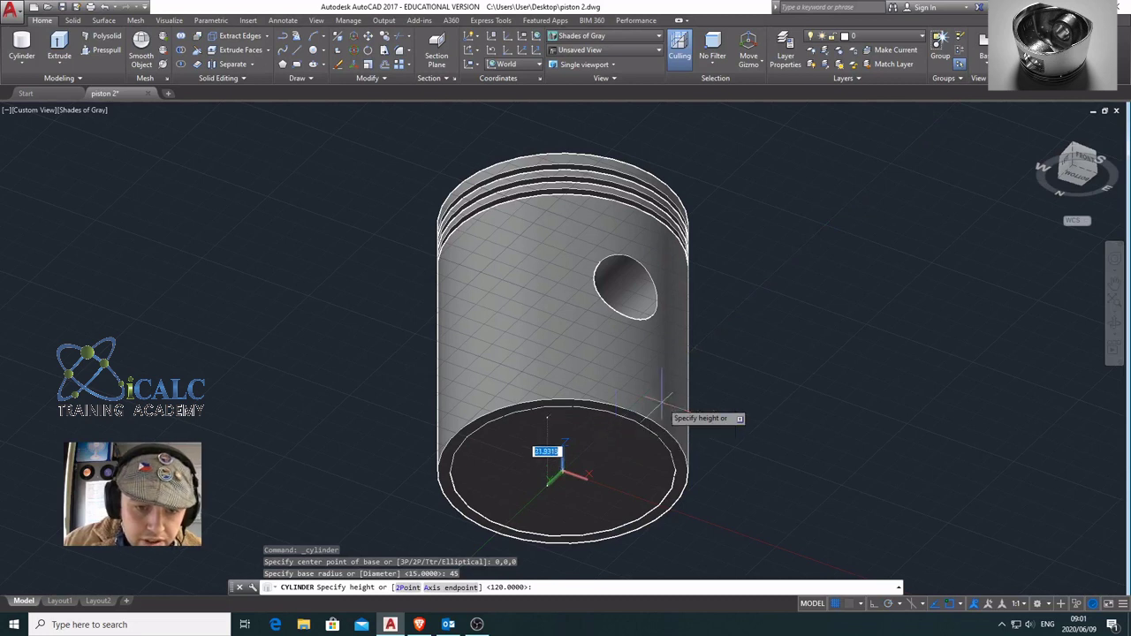
# - Give the inner cylinder a height of 90 so that it ends below the ring grooves
pyautogui.scroll(-3, 606, 134)
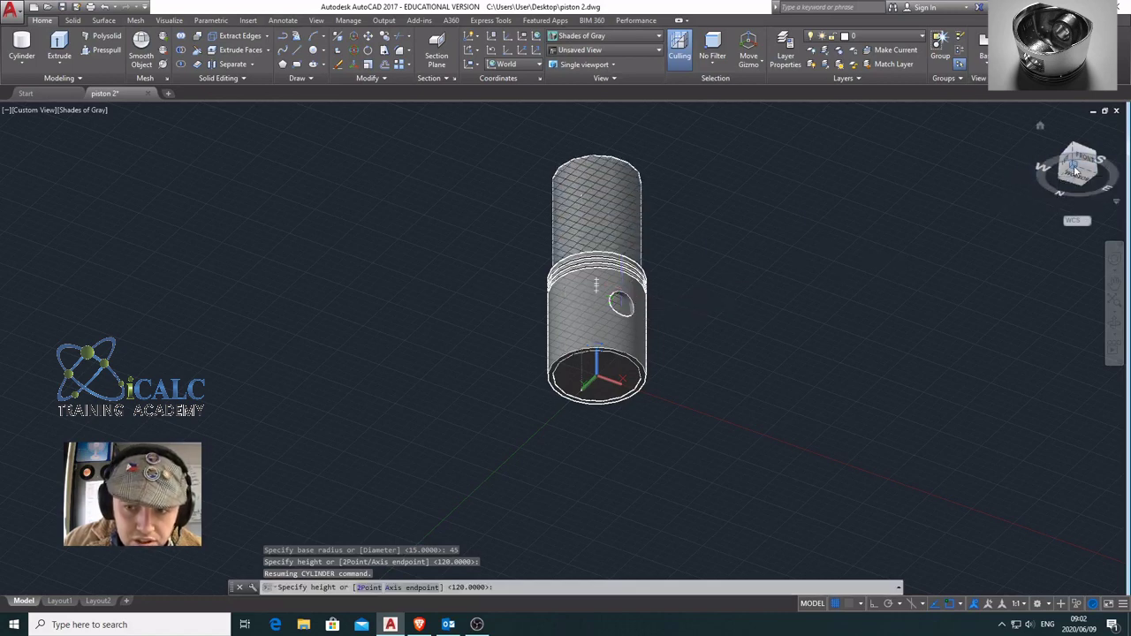
pyautogui.moveTo(1078, 181); pyautogui.dragTo(1080, 221)
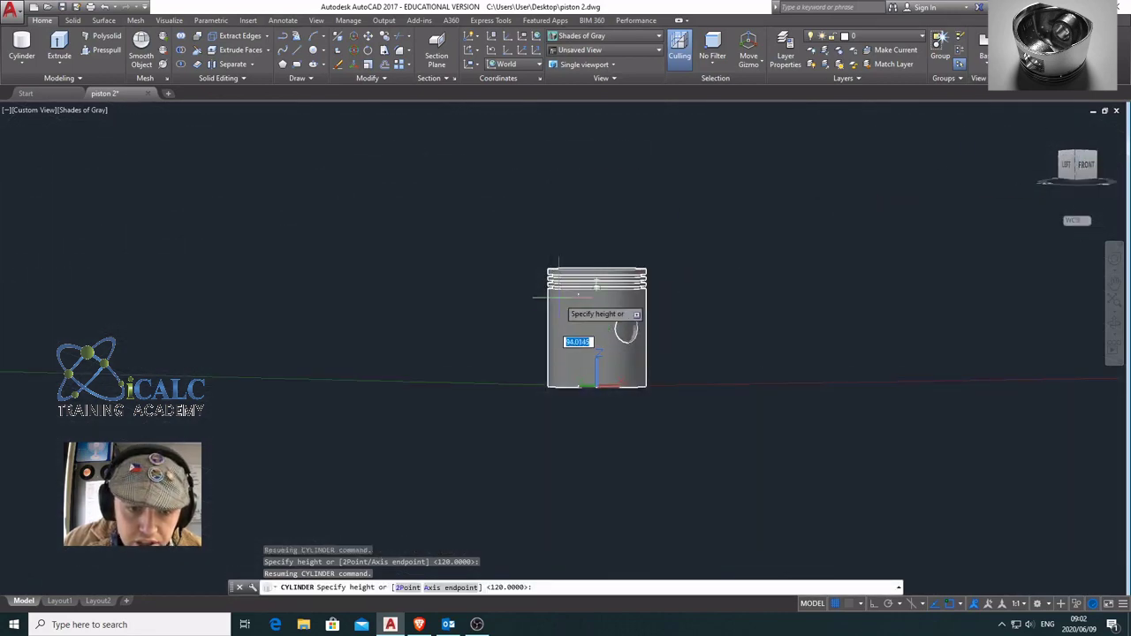
pyautogui.scroll(5, 619, 309)
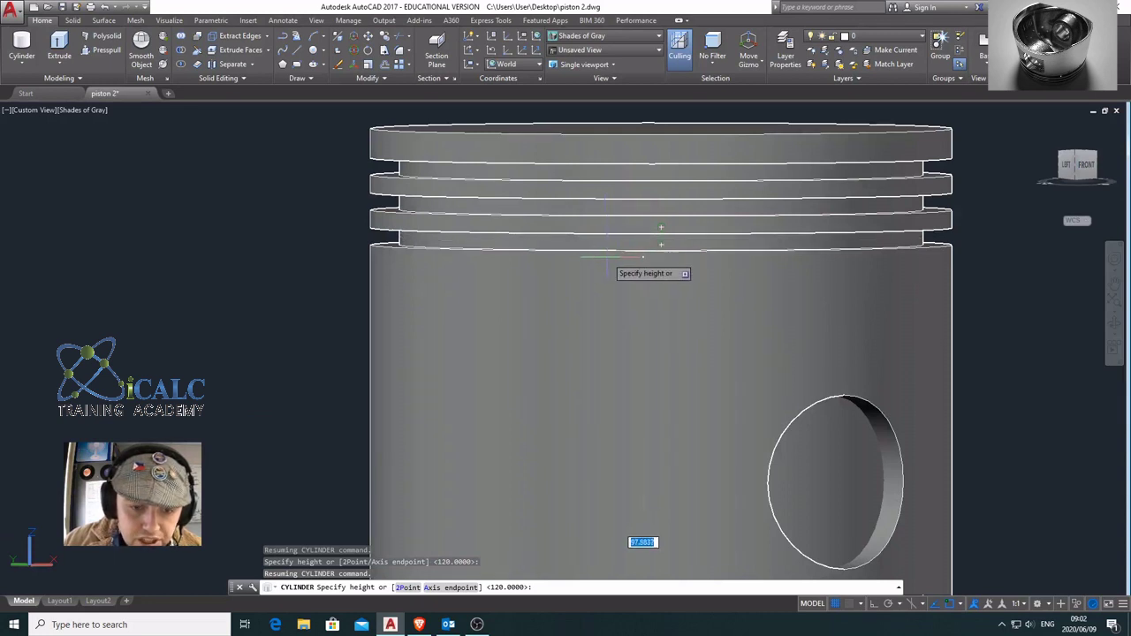
pyautogui.scroll(2, 601, 277)
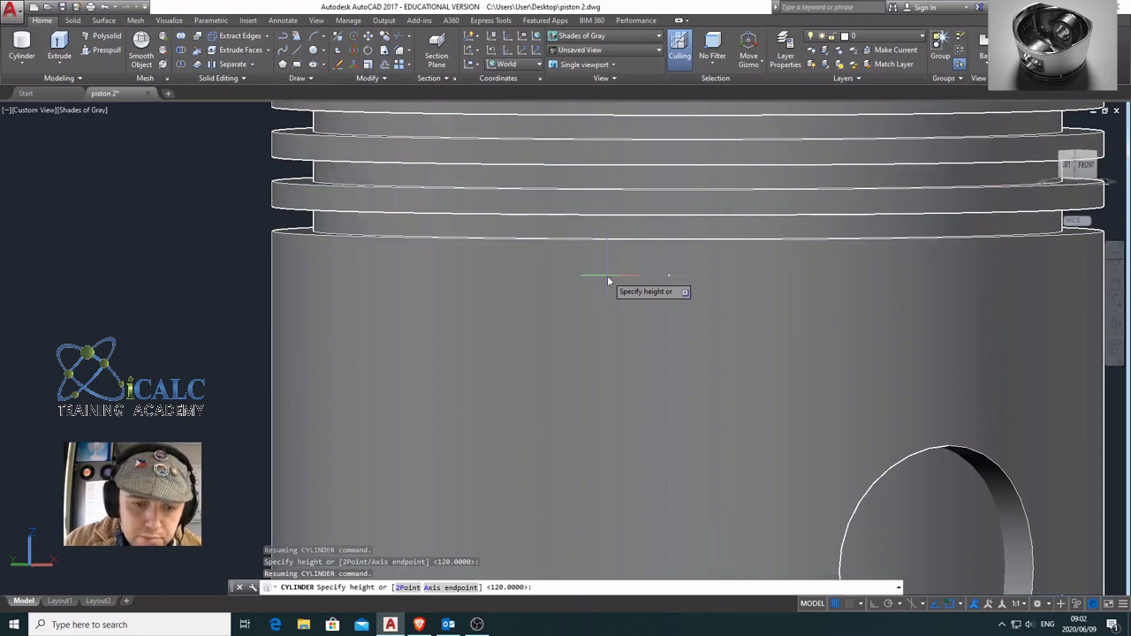
pyautogui.write('90')
pyautogui.press('Return')
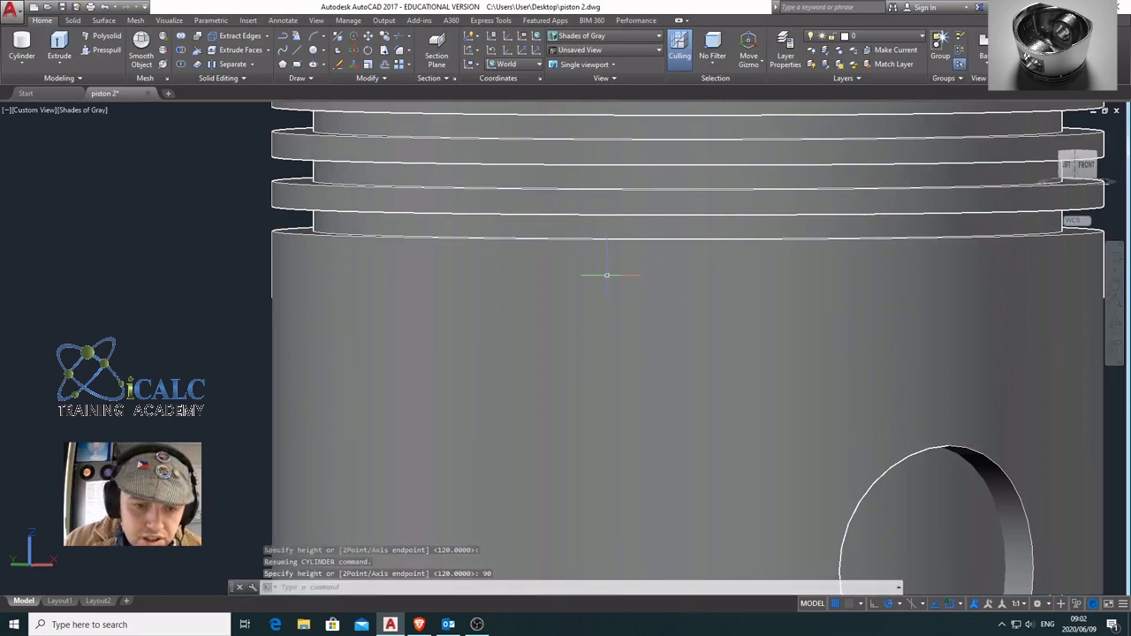
# - Subtract the inner cylinder from the piston to hollow it out, and inspect the cavity from below
pyautogui.scroll(-3, 606, 275)
pyautogui.moveTo(607, 274); pyautogui.dragTo(608, 189, button='middle')
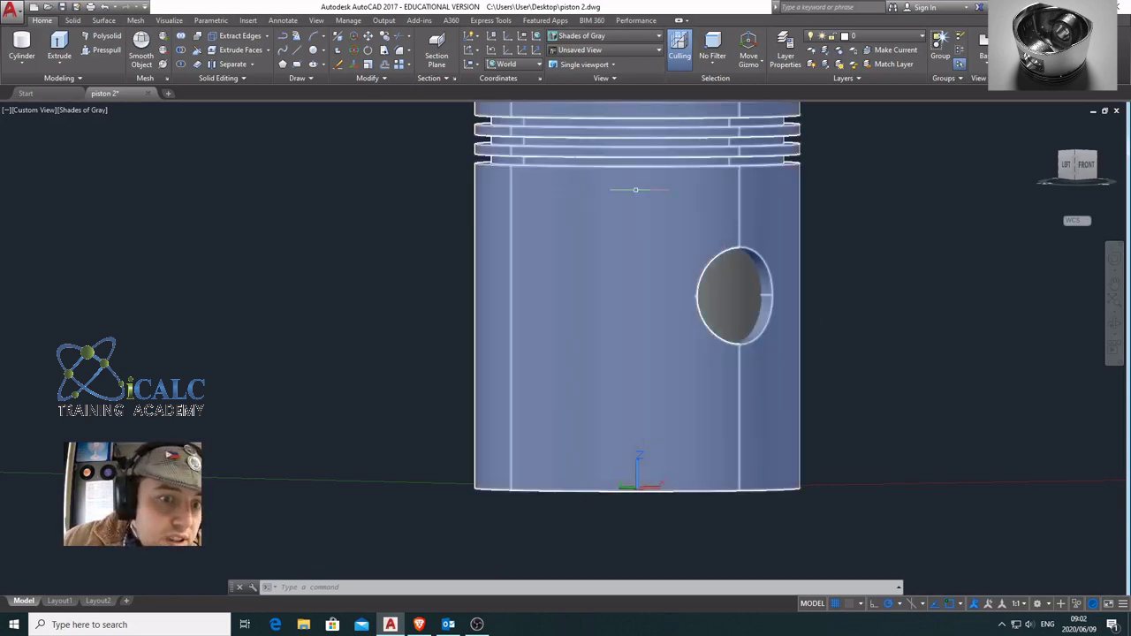
pyautogui.click(182, 51)
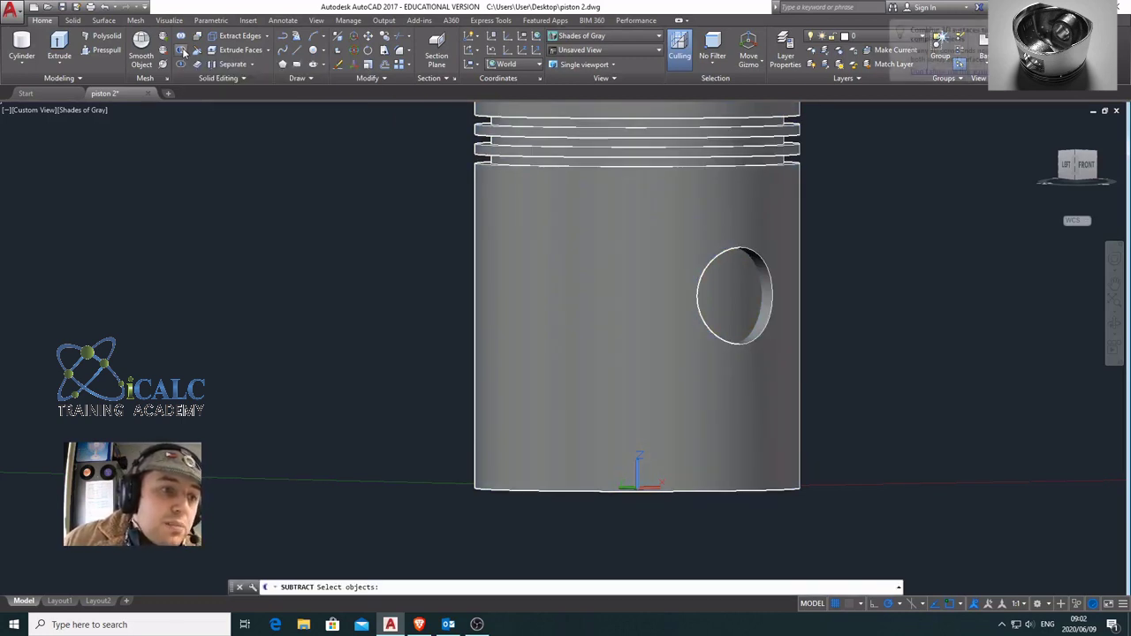
pyautogui.click(579, 107)
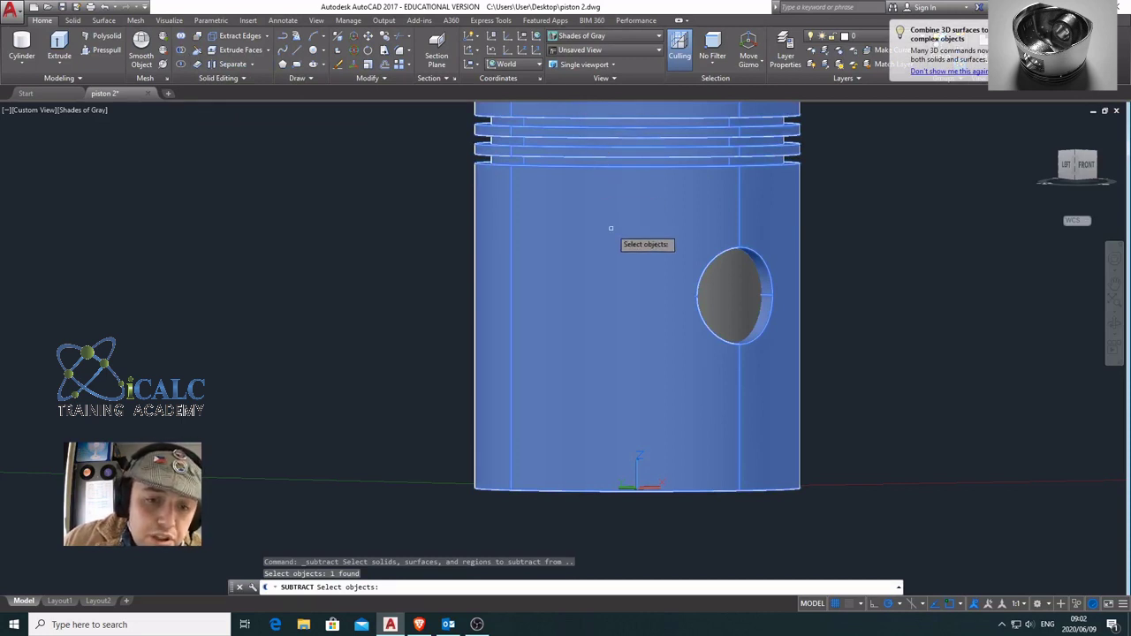
pyautogui.press('Return')
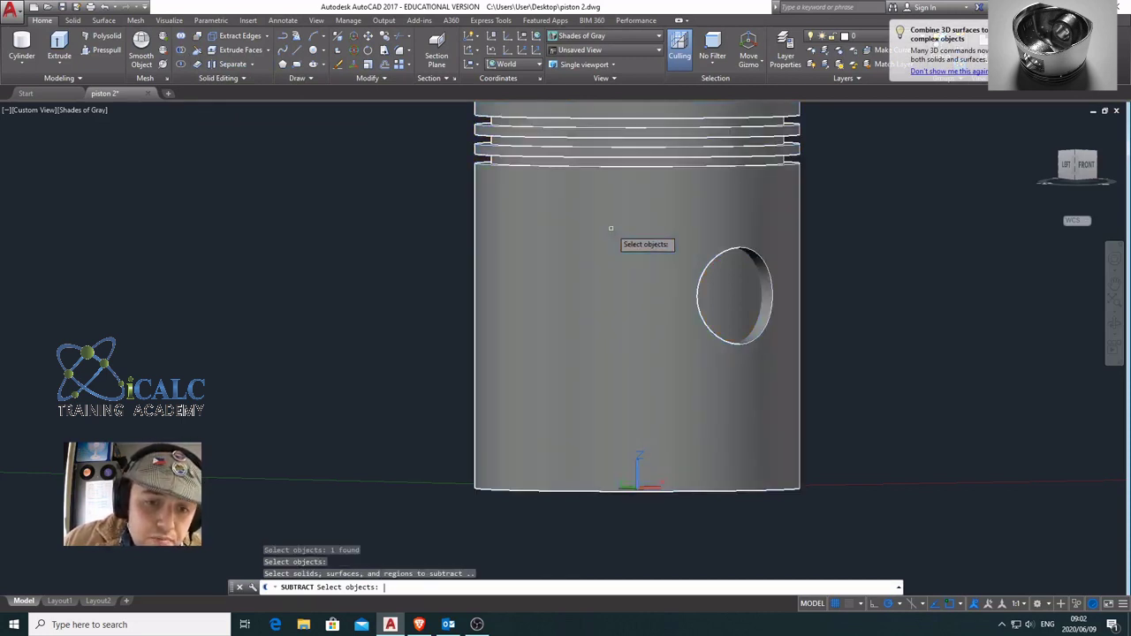
pyautogui.click(735, 309)
pyautogui.press('Return')
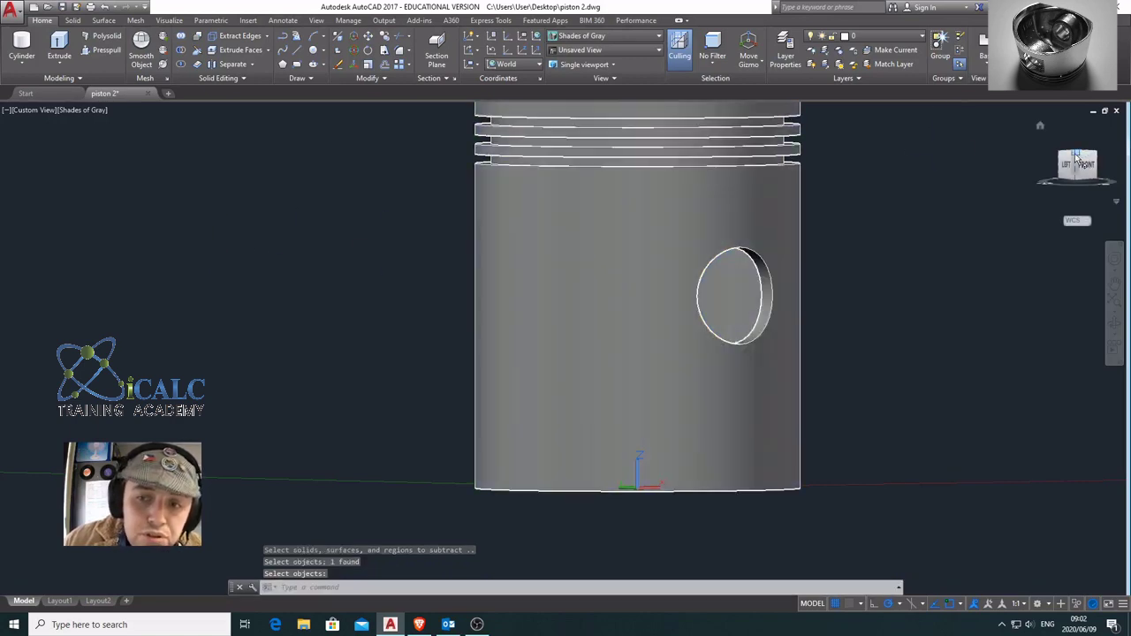
pyautogui.moveTo(1076, 157); pyautogui.dragTo(1076, 157)
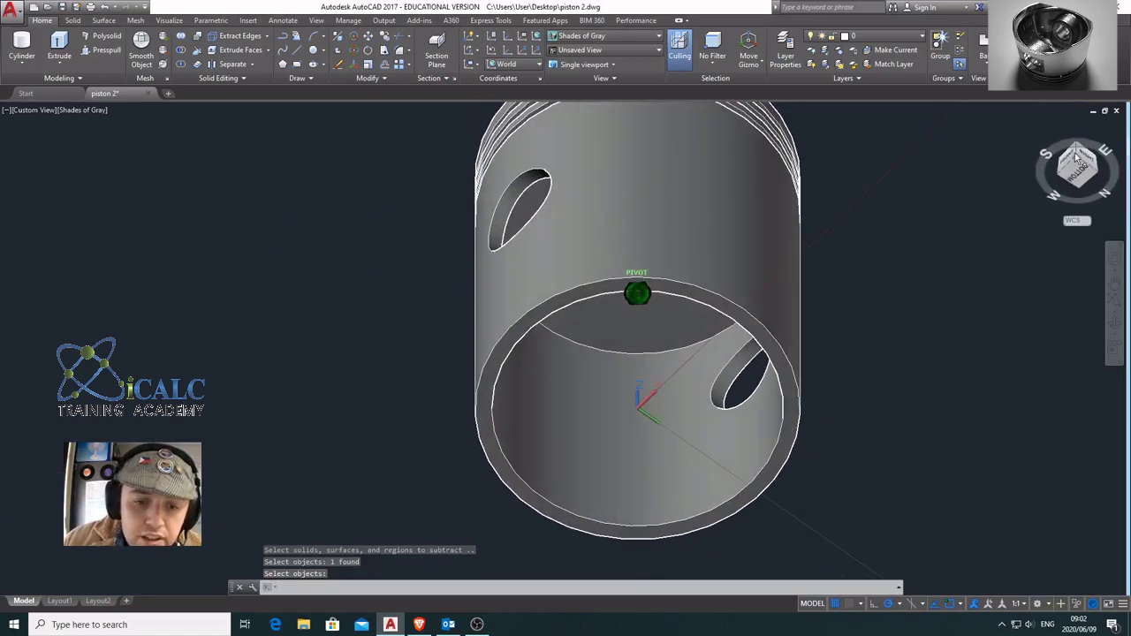
pyautogui.press('Return')
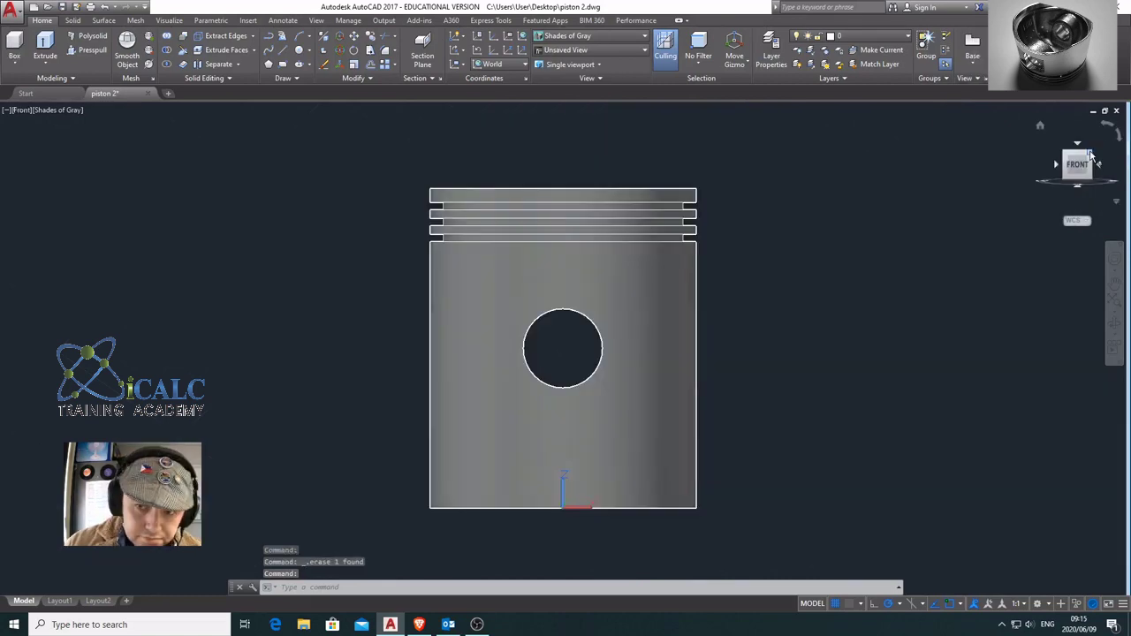
# - Start a new cylinder in the empty space beside the piston, with its base centre at 200,0,0
pyautogui.scroll(-2, 883, 281)
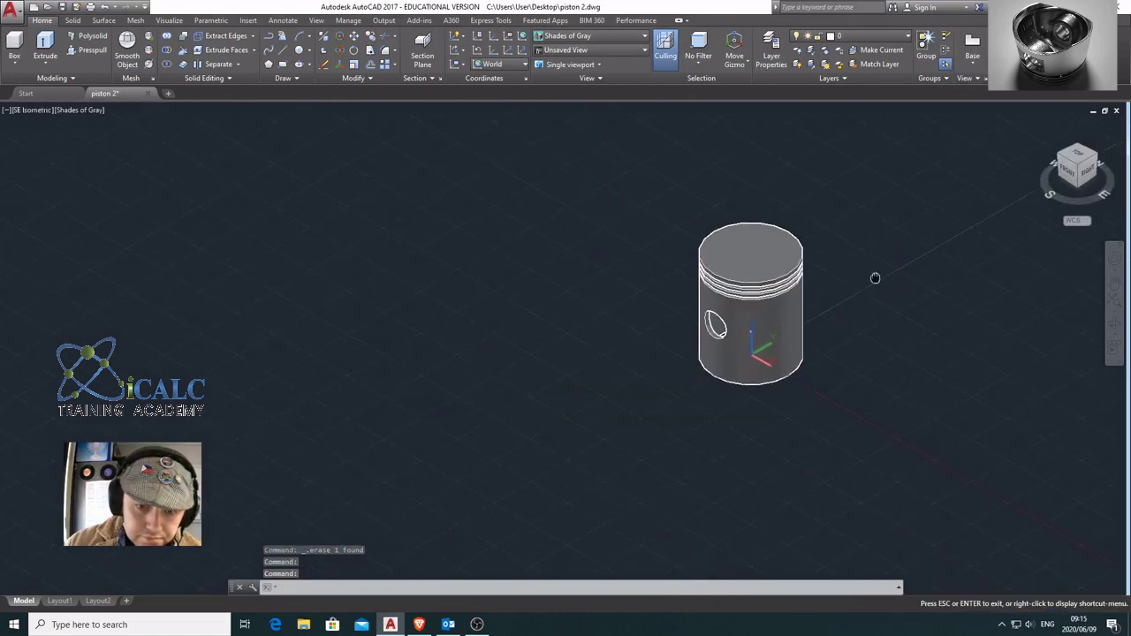
pyautogui.moveTo(873, 277); pyautogui.dragTo(416, 288, button='middle')
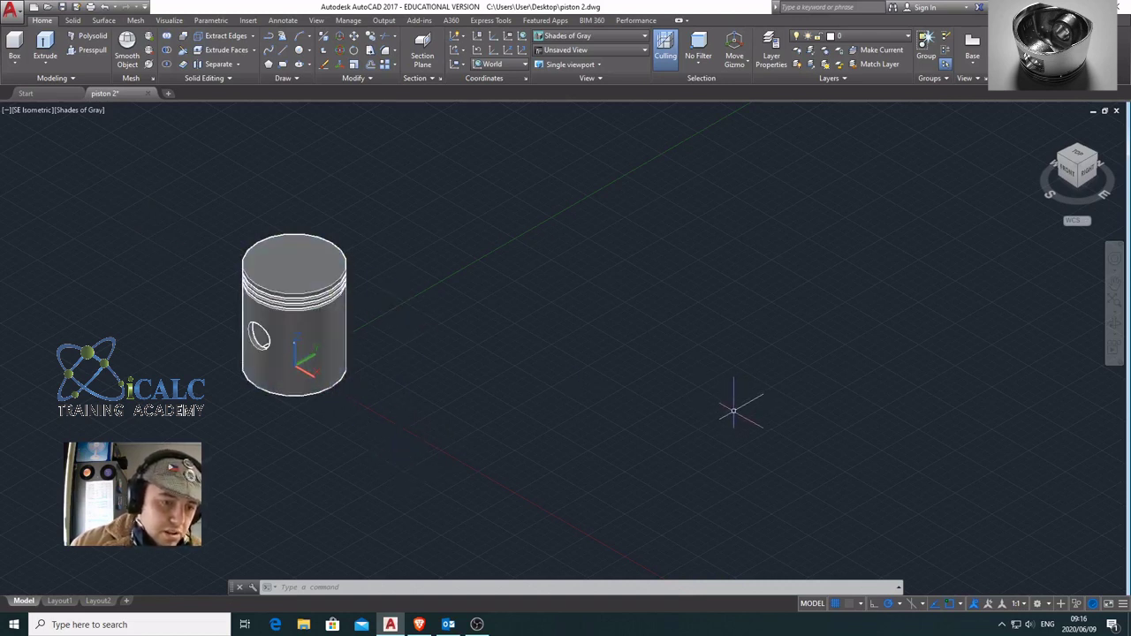
pyautogui.moveTo(735, 403); pyautogui.dragTo(663, 394, button='middle')
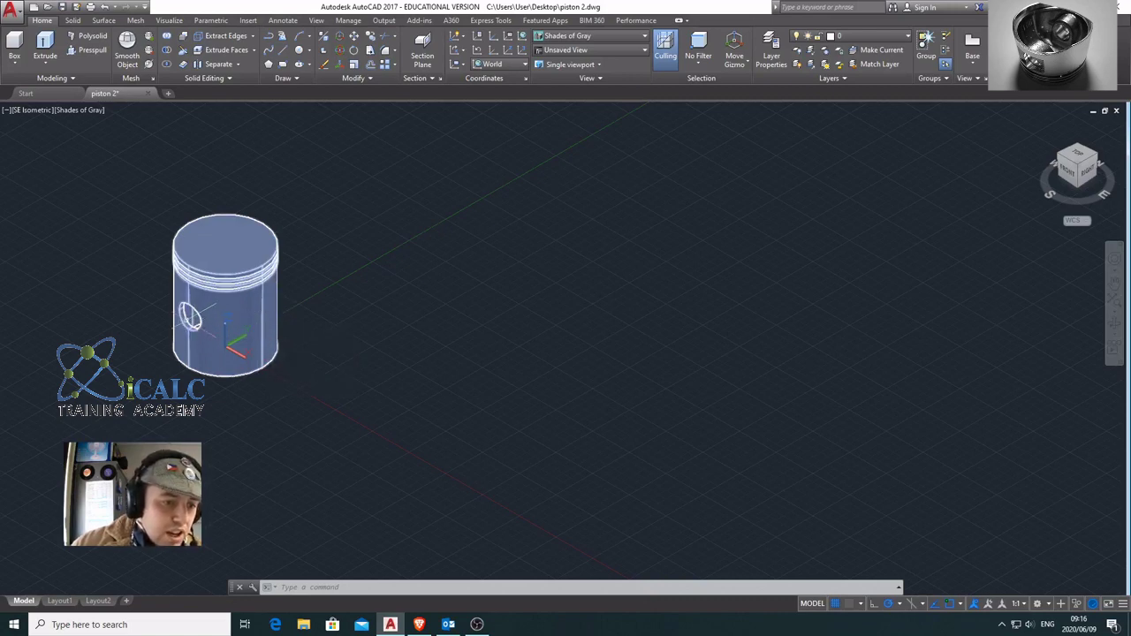
pyautogui.scroll(5, 189, 317)
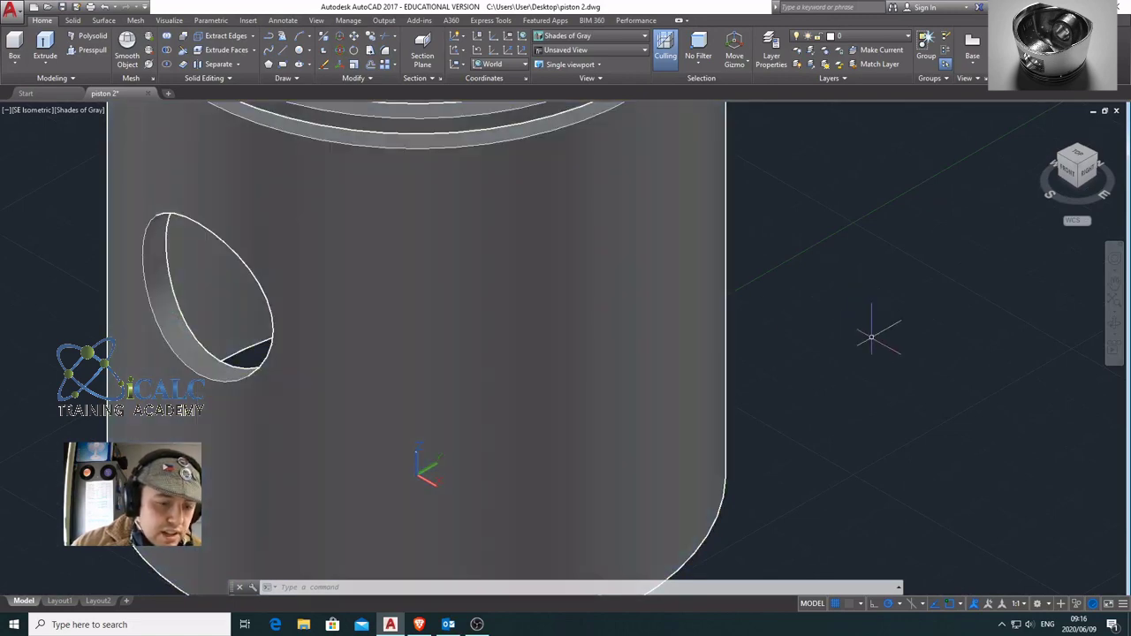
pyautogui.scroll(-5, 871, 337)
pyautogui.moveTo(871, 336); pyautogui.dragTo(210, 282, button='middle')
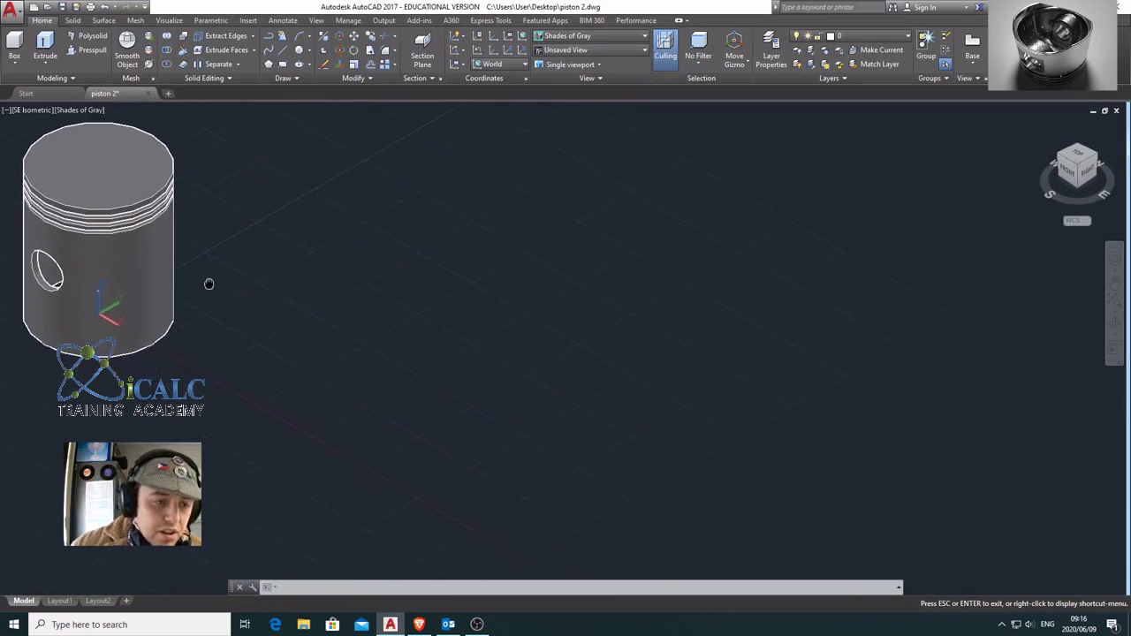
pyautogui.click(14, 65)
pyautogui.click(26, 111)
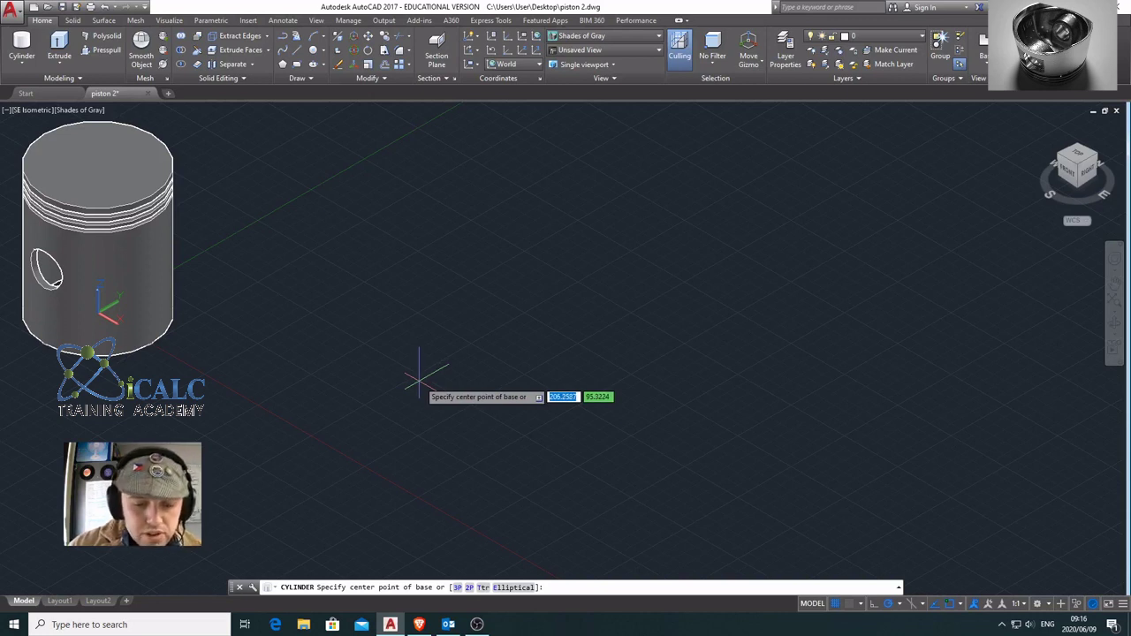
pyautogui.write('200')
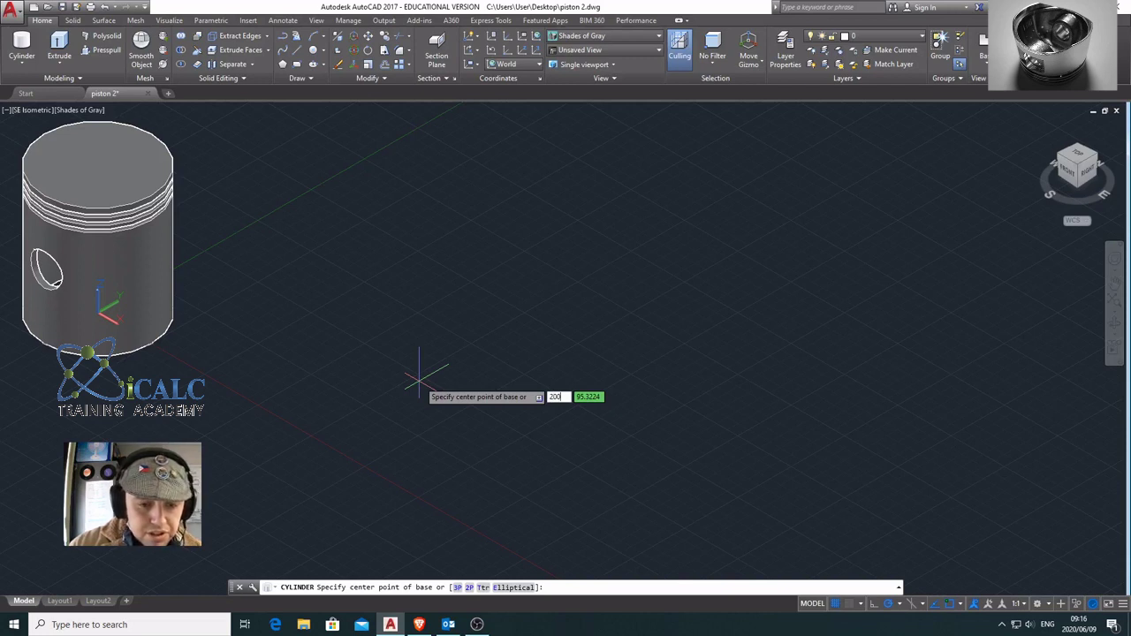
pyautogui.press('Tab')
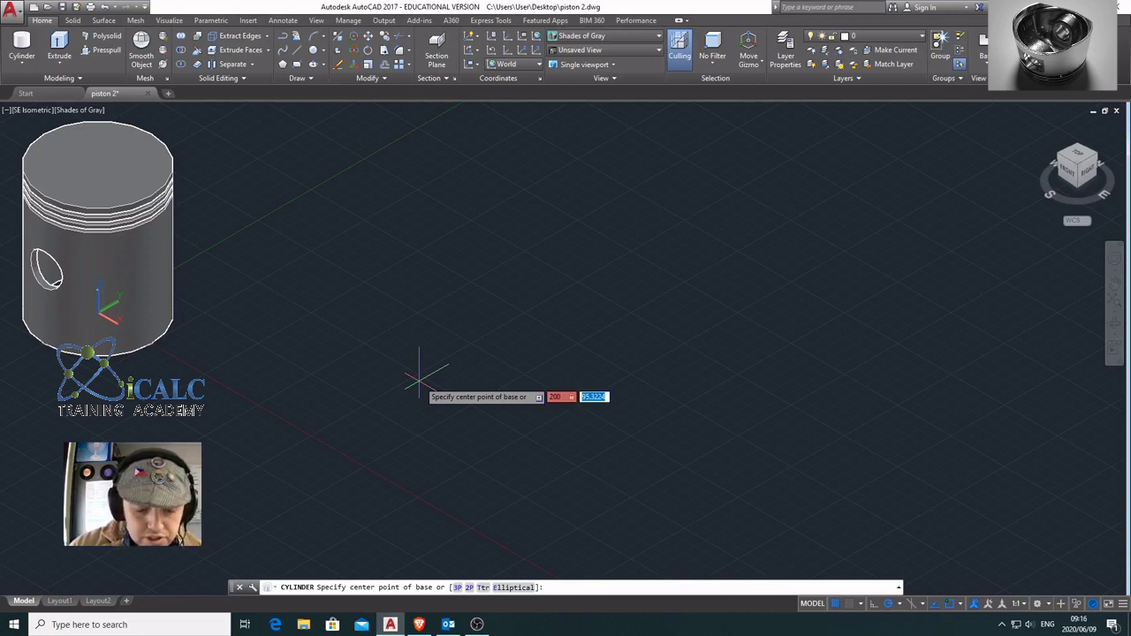
pyautogui.write('0')
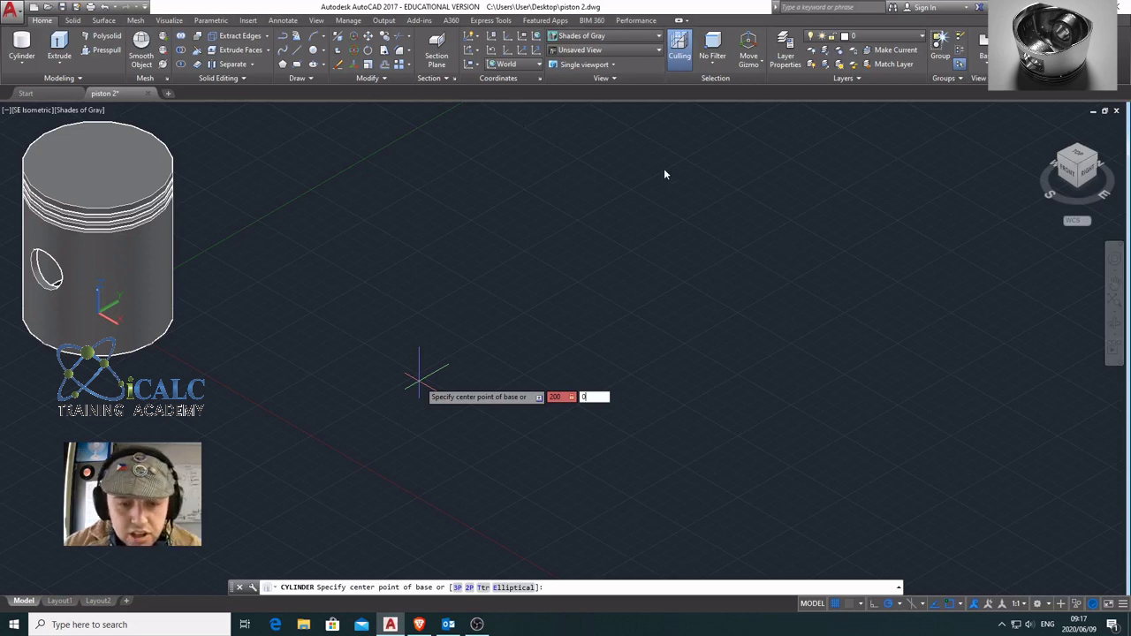
pyautogui.press('Tab')
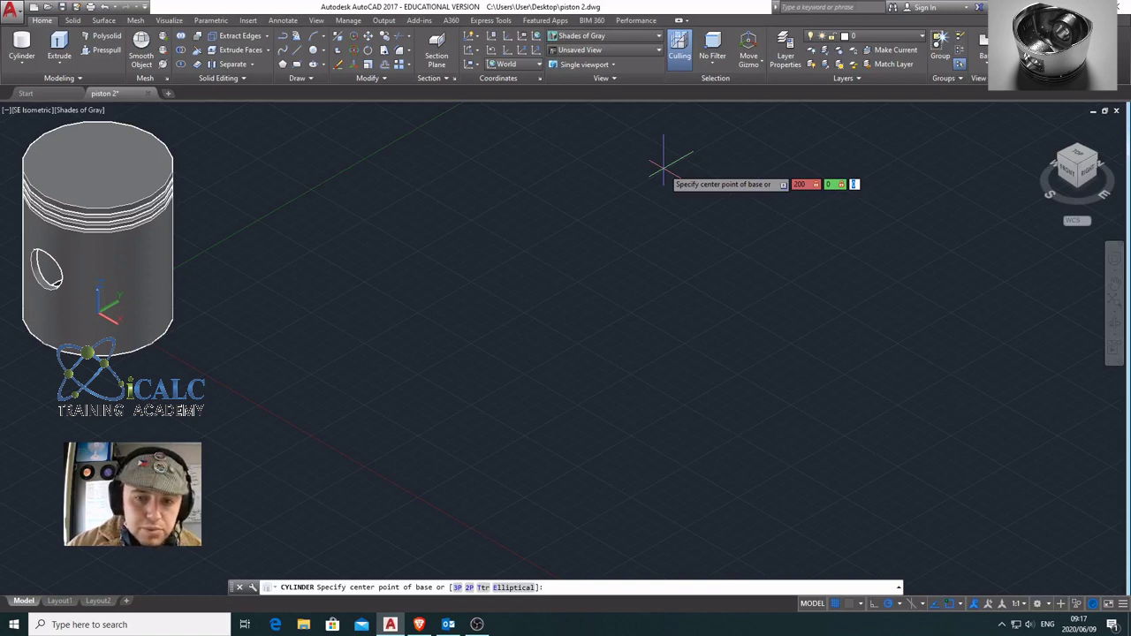
pyautogui.press('Return')
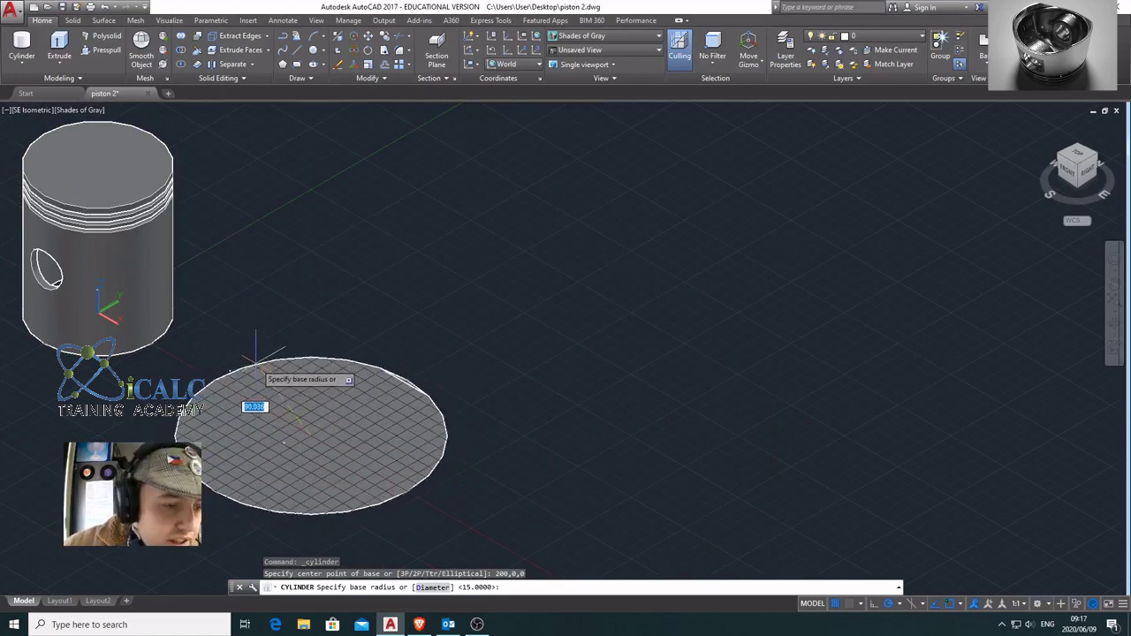
# - Size the new cylinder freehand to a base radius of about 93 and give it a height of 100
pyautogui.click(217, 369)
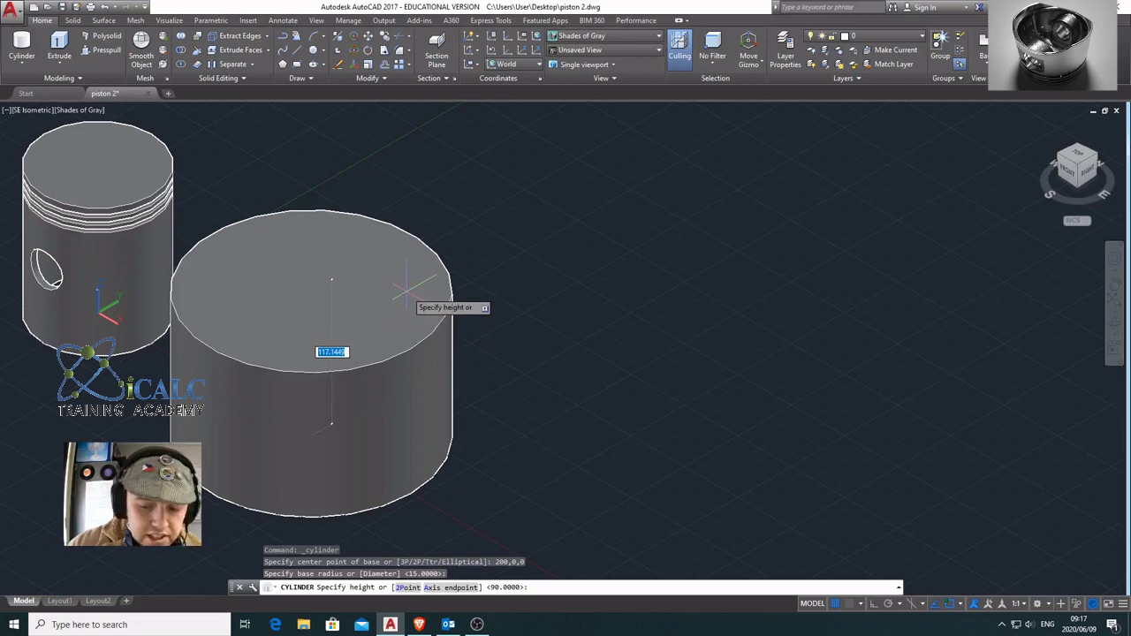
pyautogui.write('100')
pyautogui.press('Return')
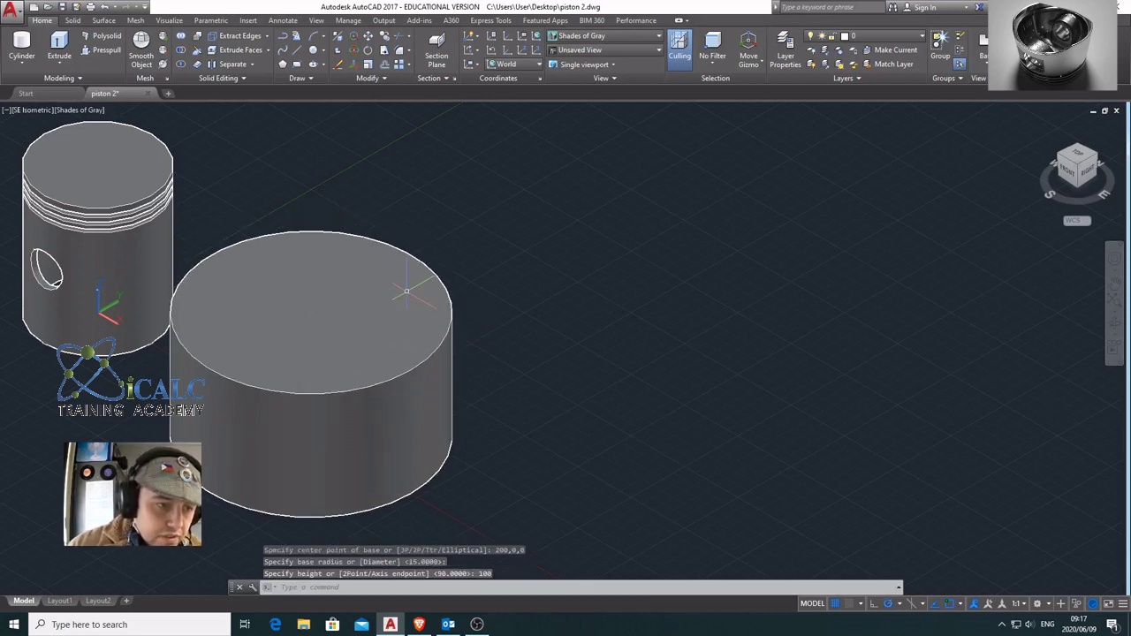
# - Create a concentric cylinder of radius 45 inside the large one, from its base centre up to its top face centre
pyautogui.click(33, 47)
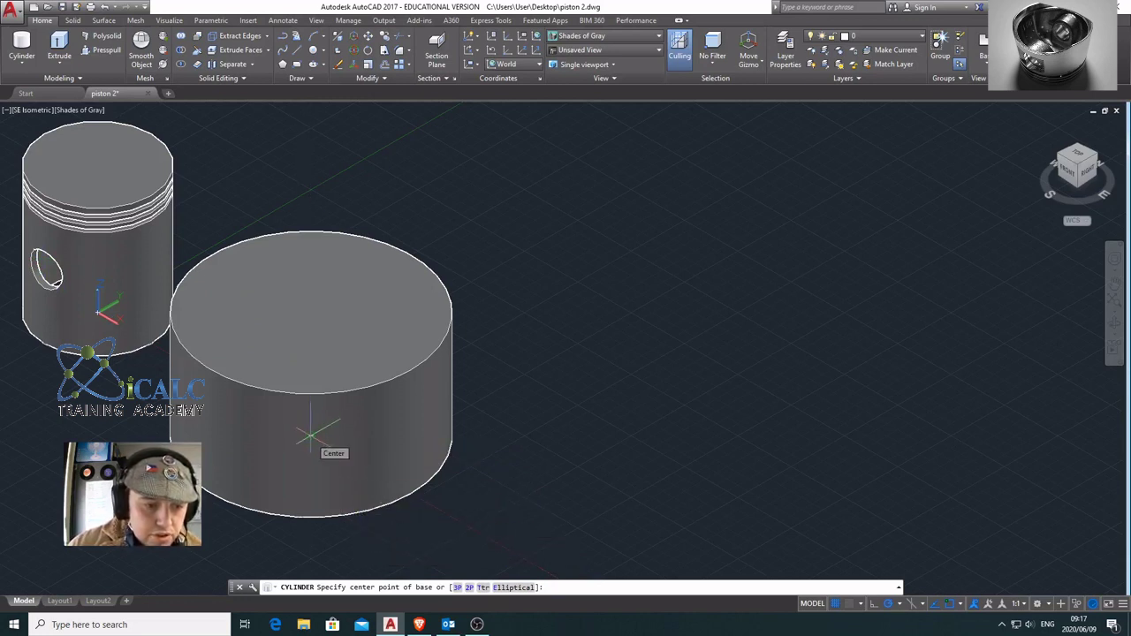
pyautogui.click(309, 435)
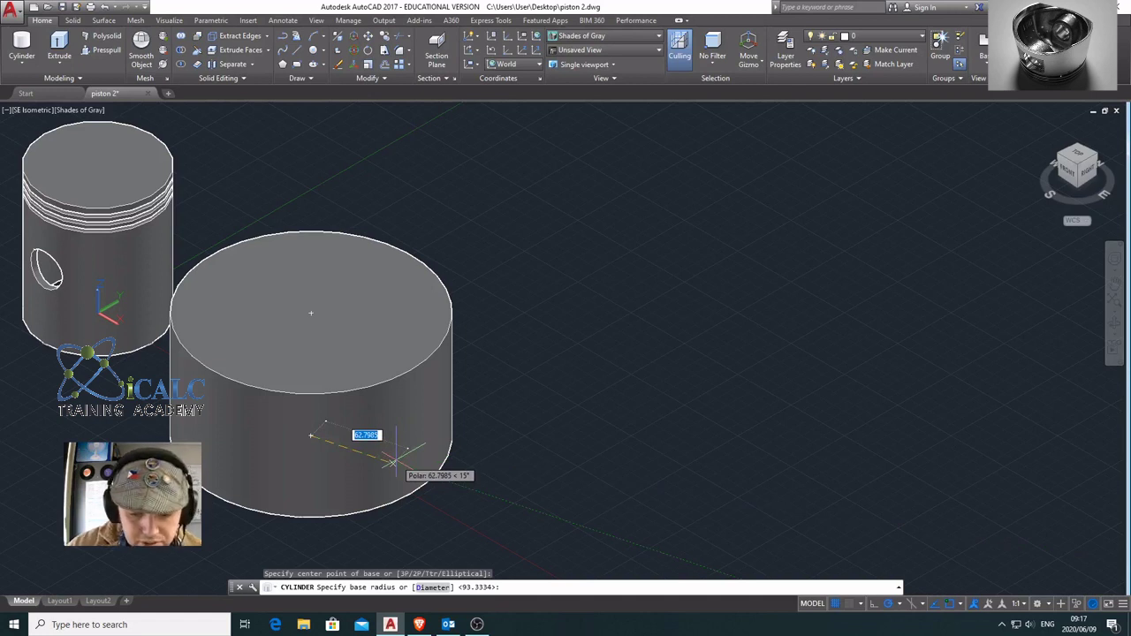
pyautogui.write('45')
pyautogui.press('Return')
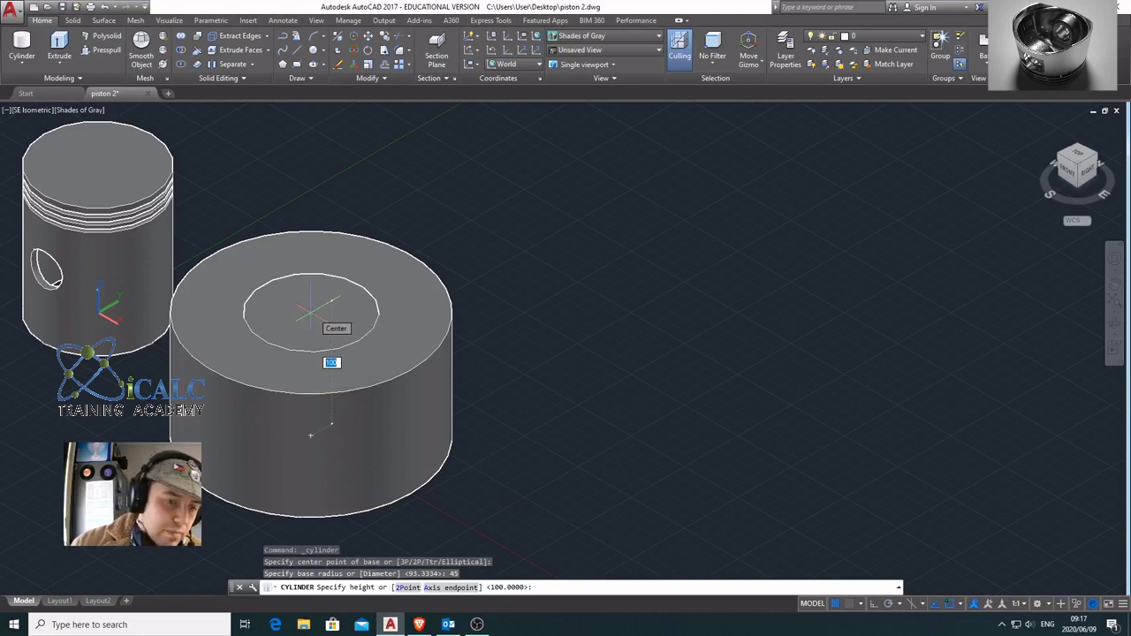
pyautogui.click(311, 311)
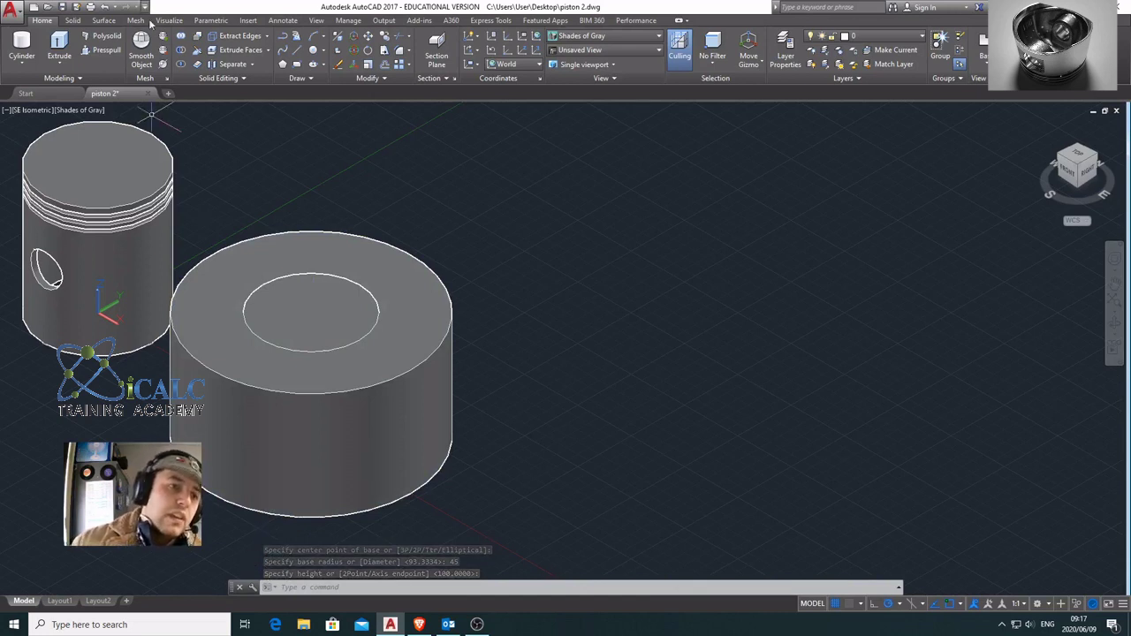
# - Subtract the inner 45 radius cylinder from the large cylinder to leave a through hole
pyautogui.click(182, 52)
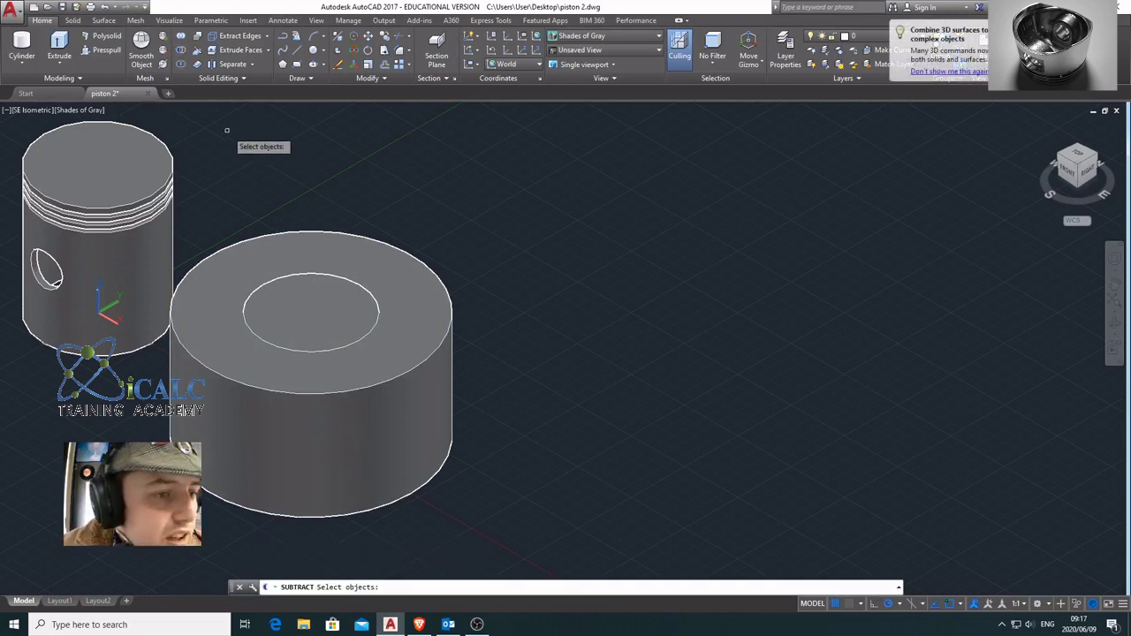
pyautogui.click(255, 260)
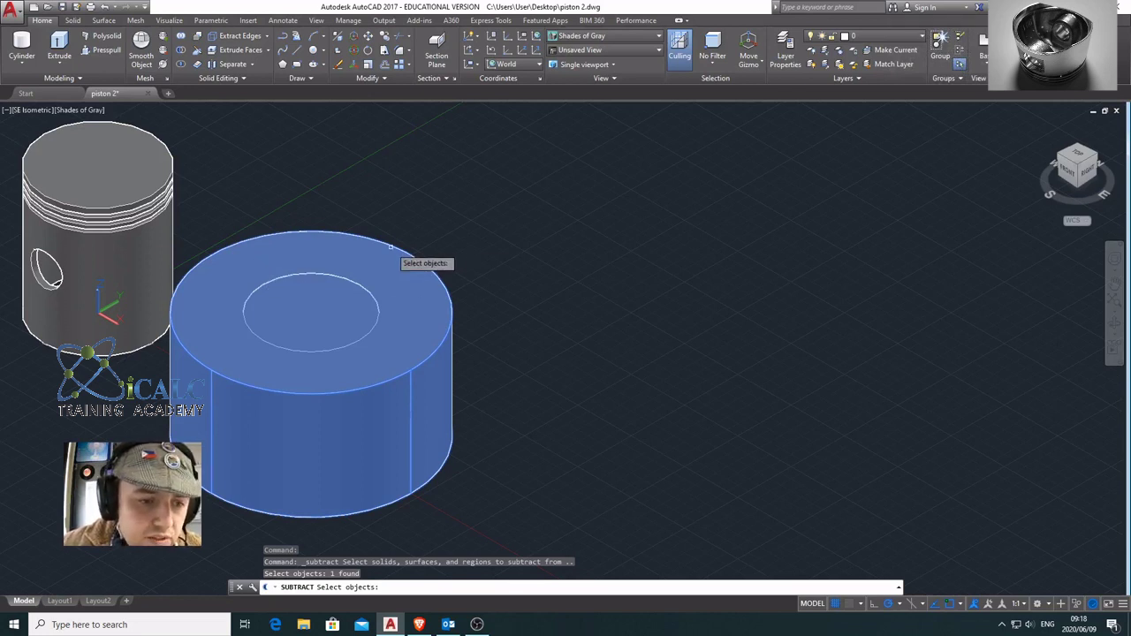
pyautogui.press('Return')
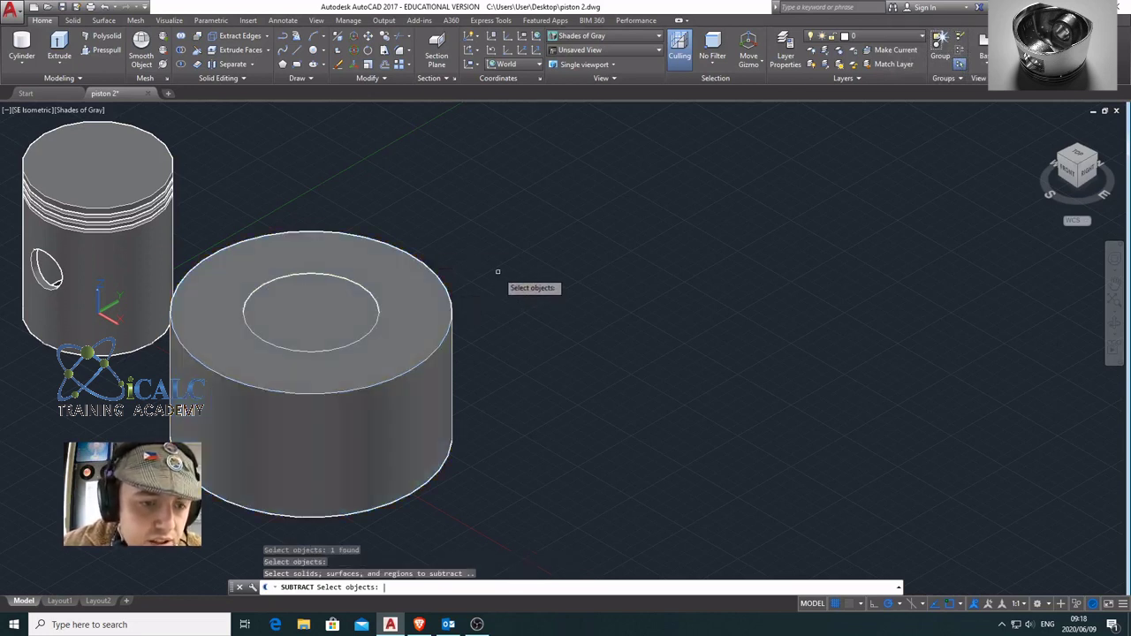
pyautogui.click(380, 311)
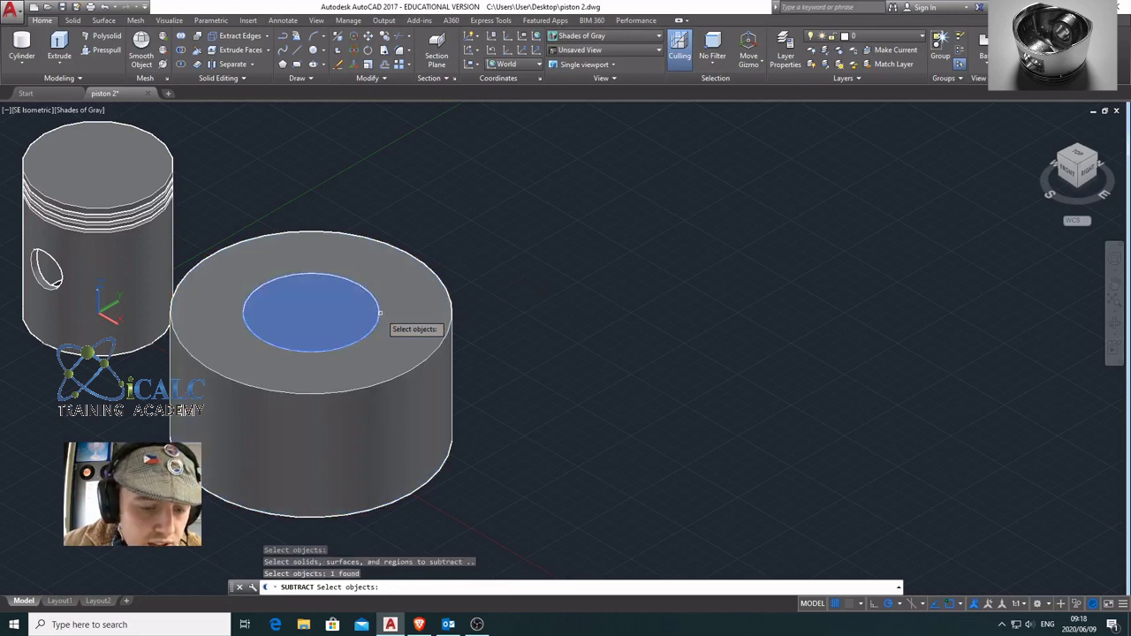
pyautogui.press('Return')
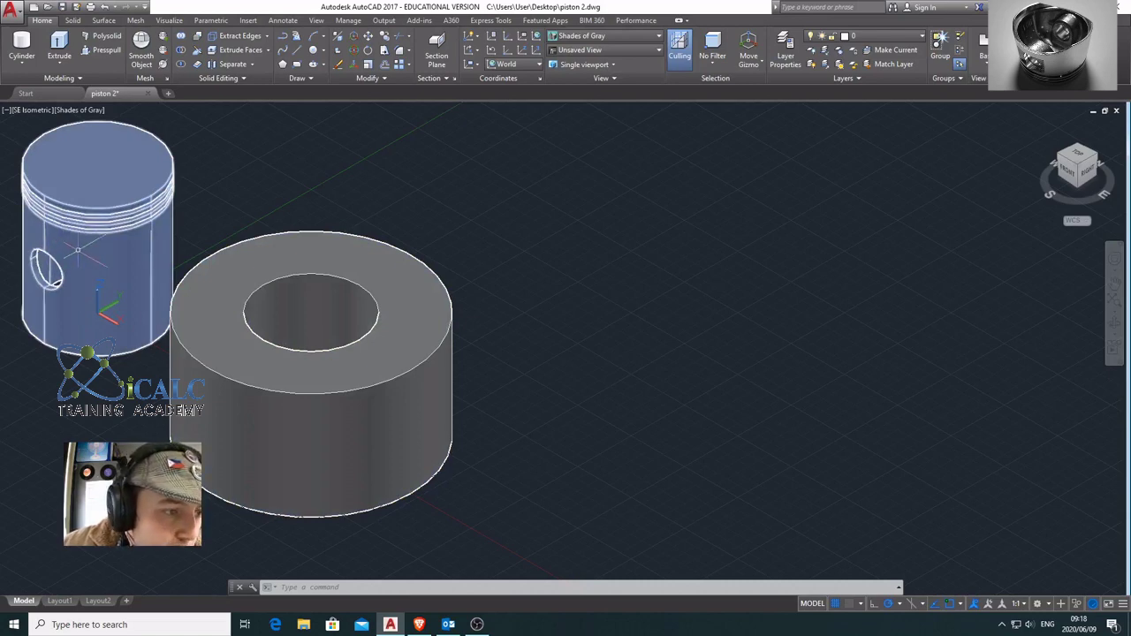
# - Start a new cylinder above the large ring, with its base centre at 200,0,200
pyautogui.moveTo(476, 256); pyautogui.dragTo(582, 261, button='middle')
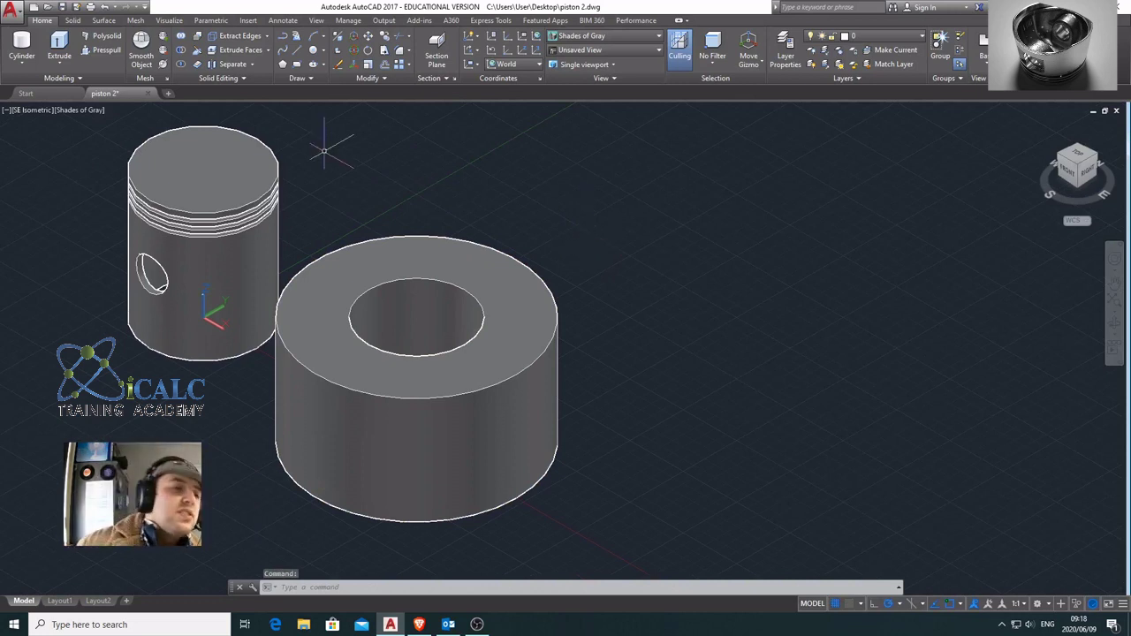
pyautogui.scroll(-3, 663, 308)
pyautogui.moveTo(663, 308); pyautogui.dragTo(596, 344, button='middle')
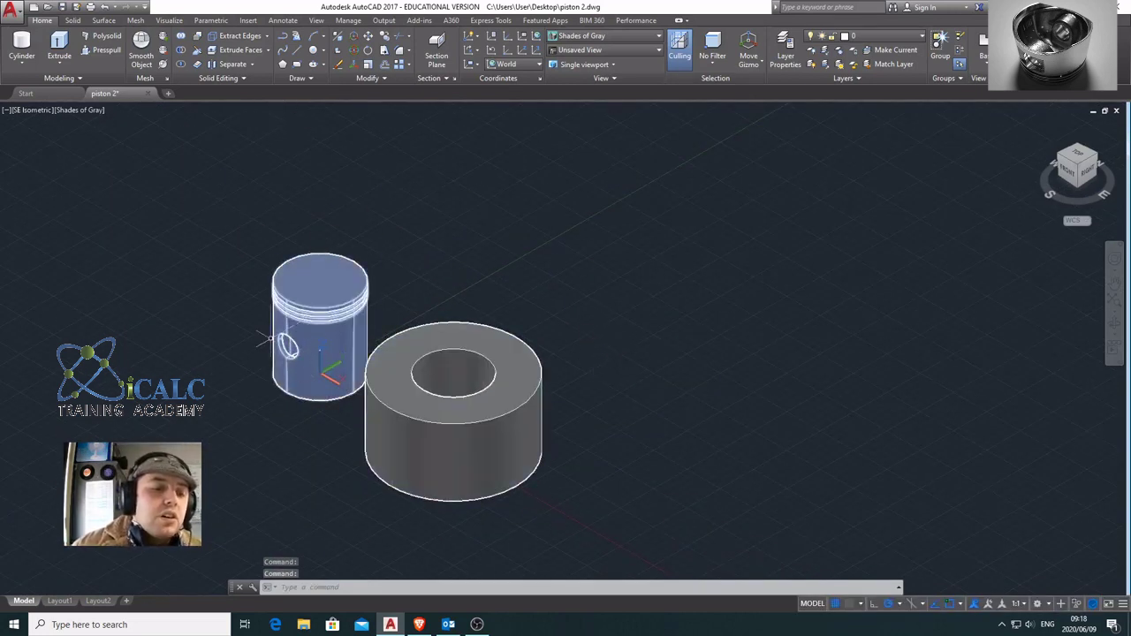
pyautogui.click(21, 46)
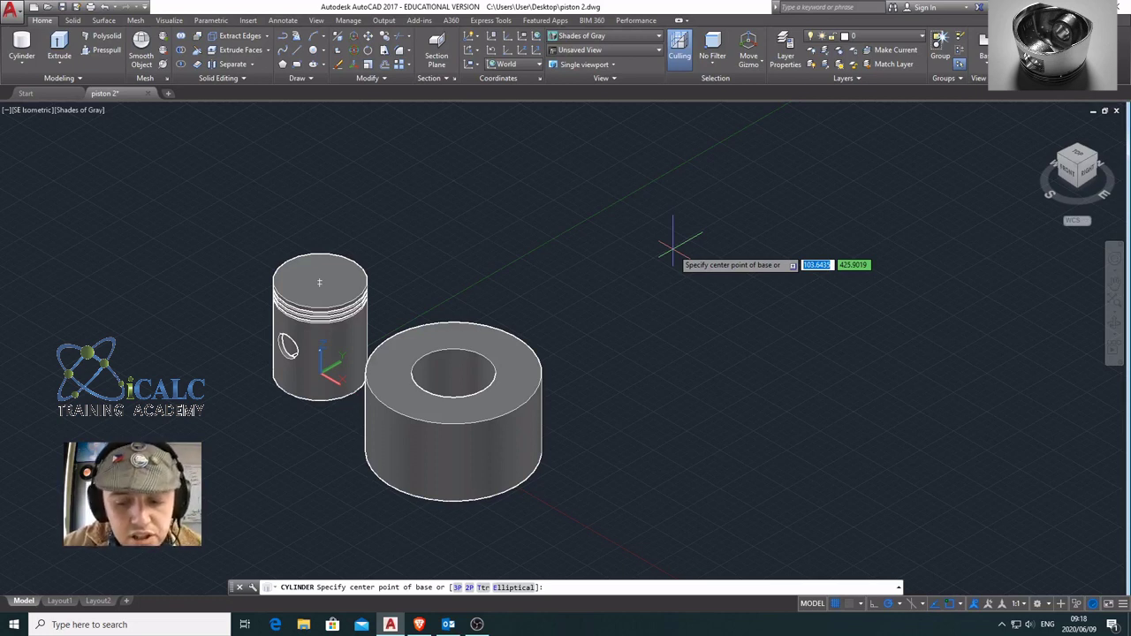
pyautogui.write('2')
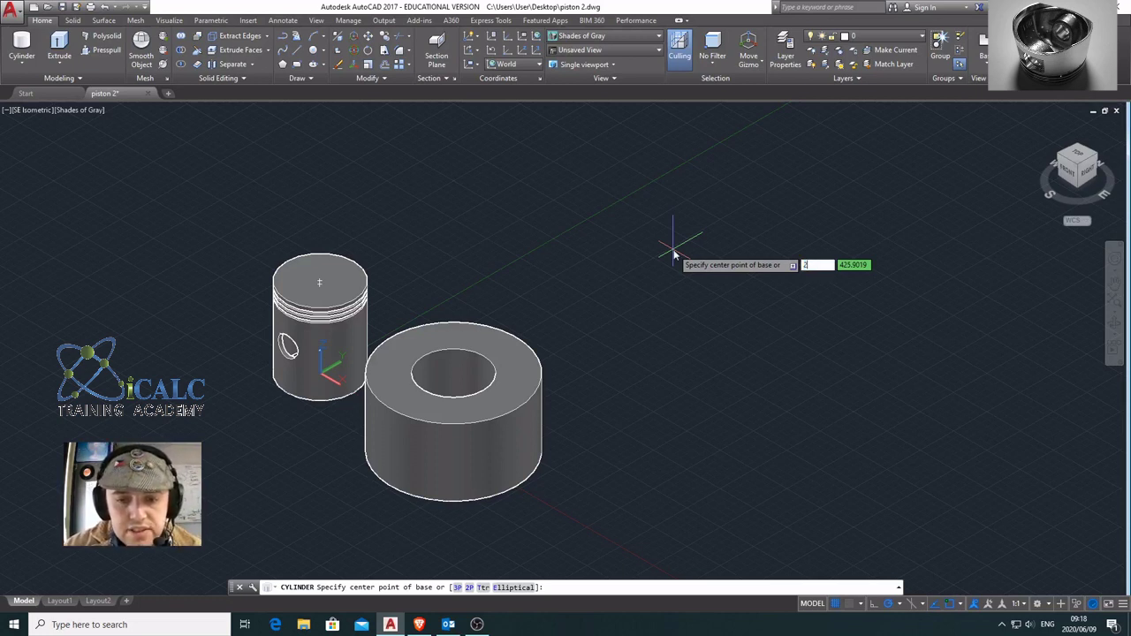
pyautogui.write('00')
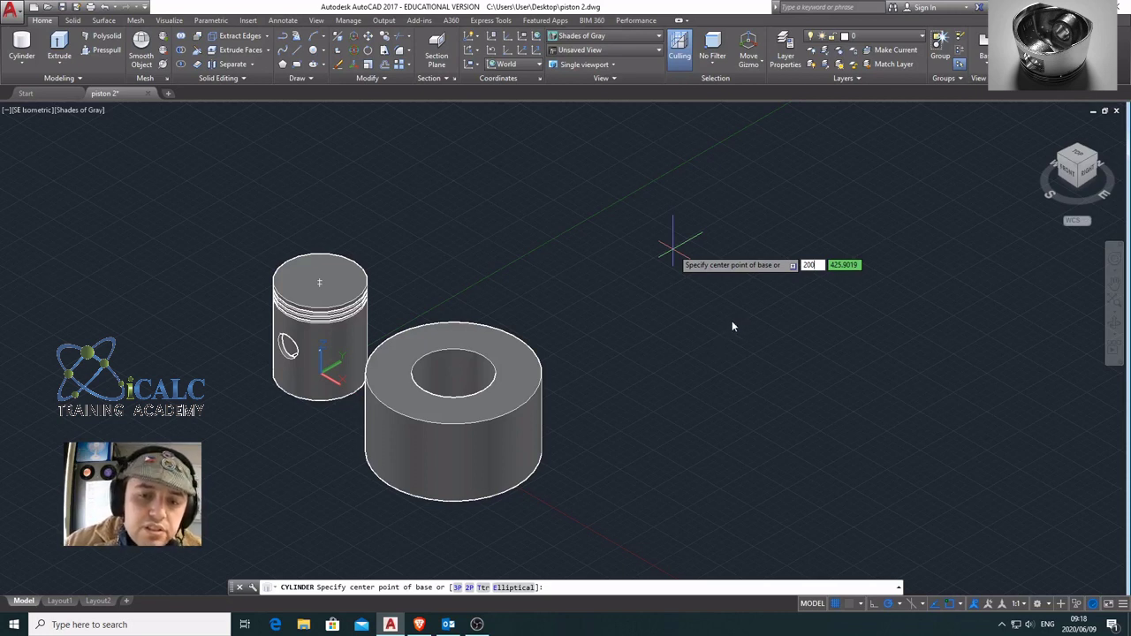
pyautogui.press('Tab')
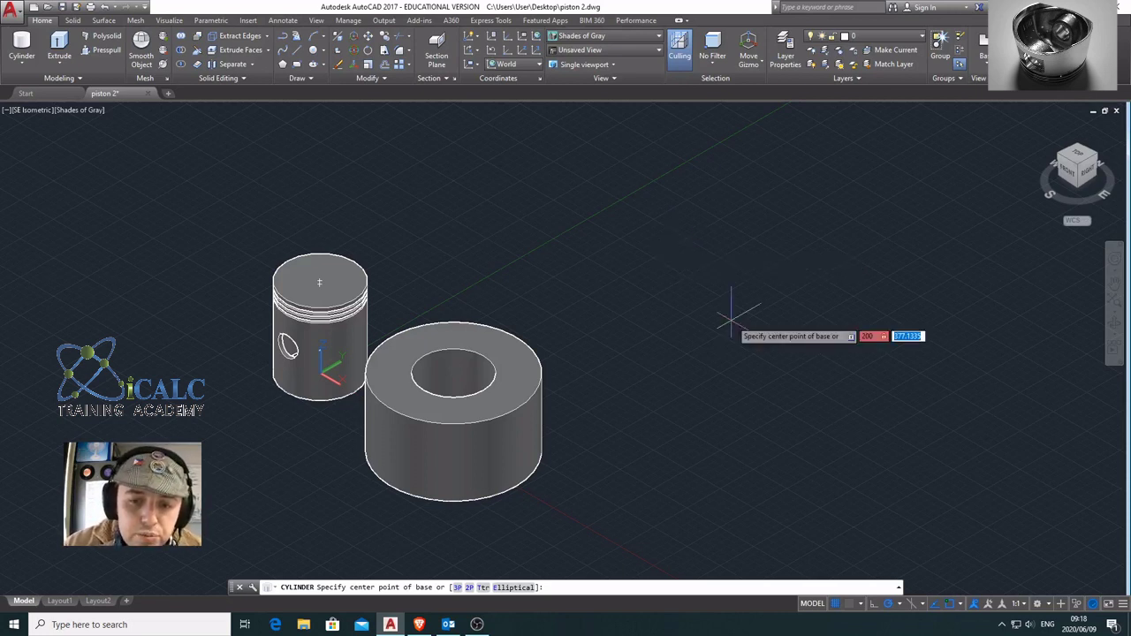
pyautogui.write('0')
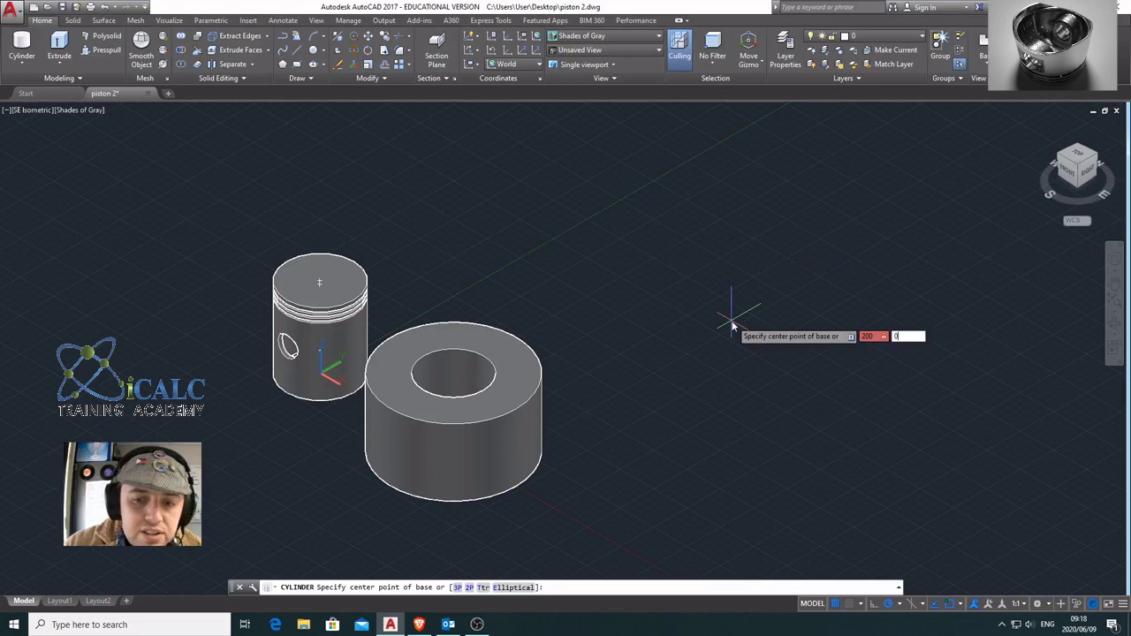
pyautogui.press('Tab')
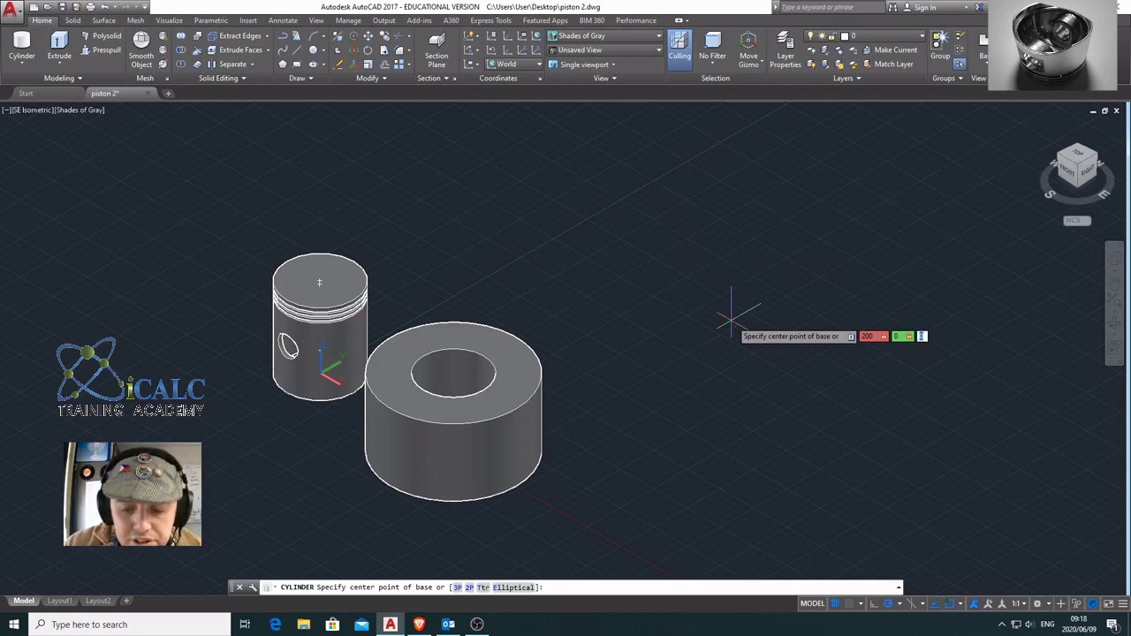
pyautogui.write('200')
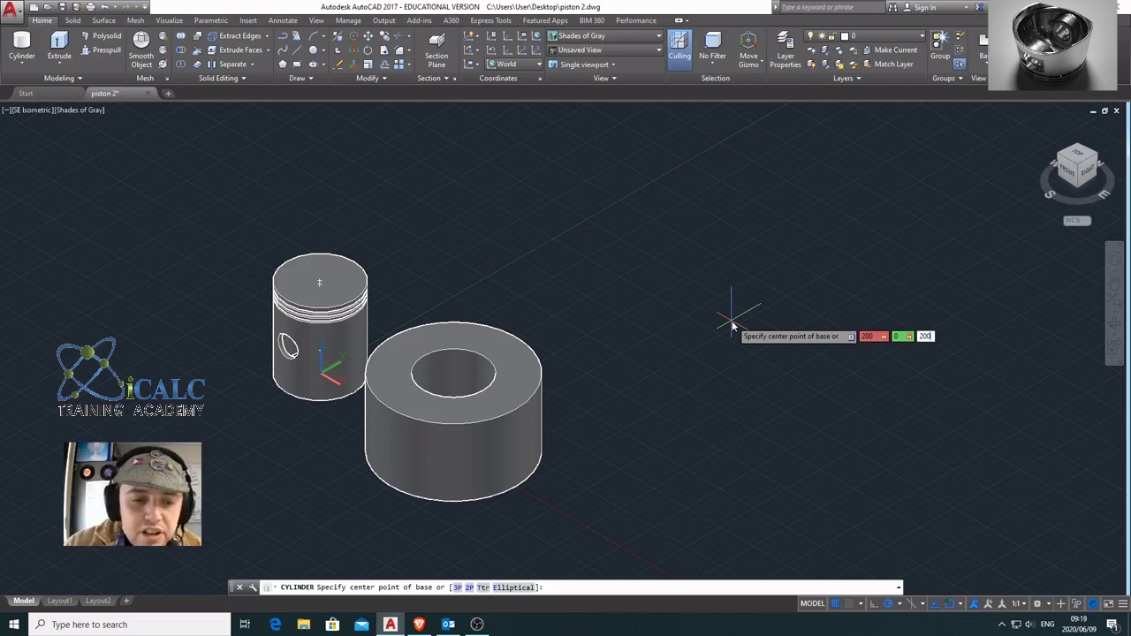
pyautogui.press('Return')
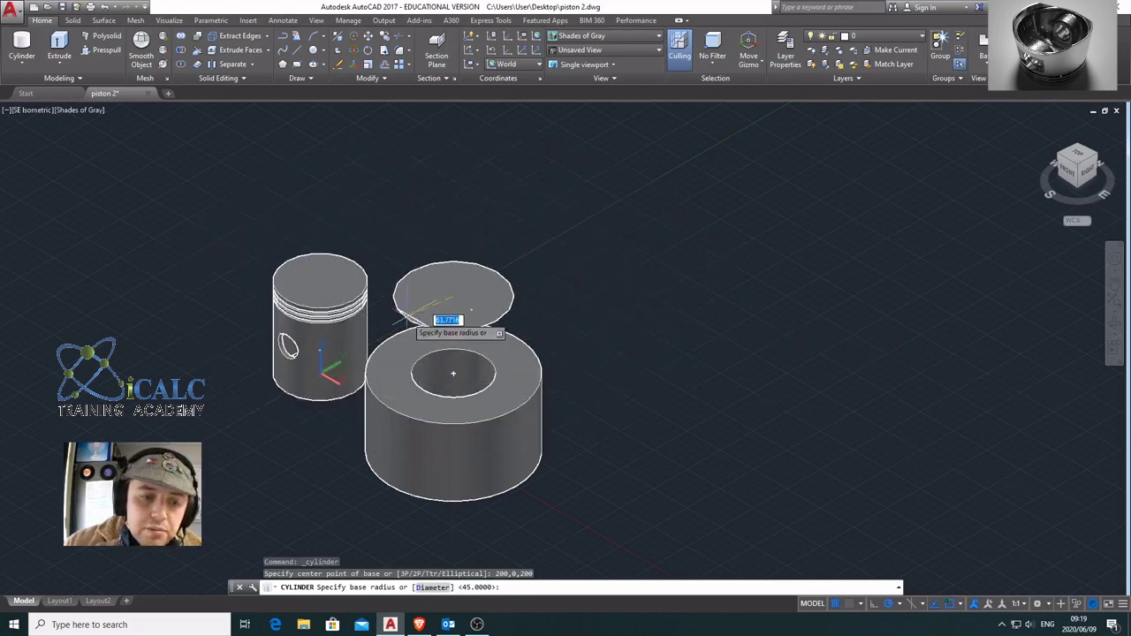
# - Give the new cylinder above the ring a base radius of 25 and a height of 100
pyautogui.scroll(5, 469, 284)
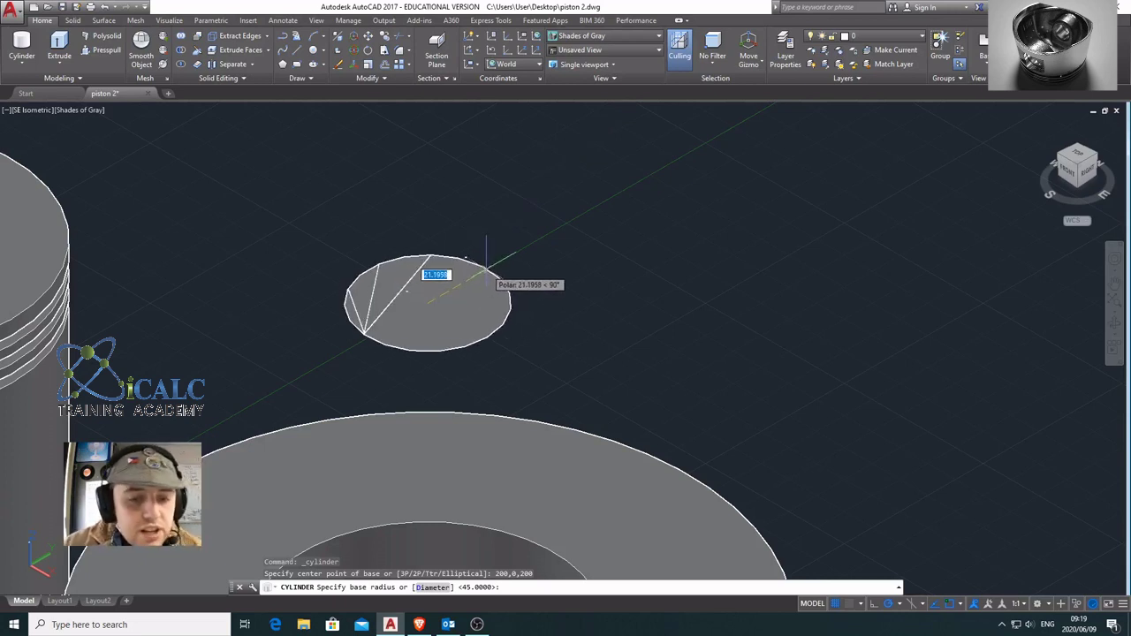
pyautogui.write('25')
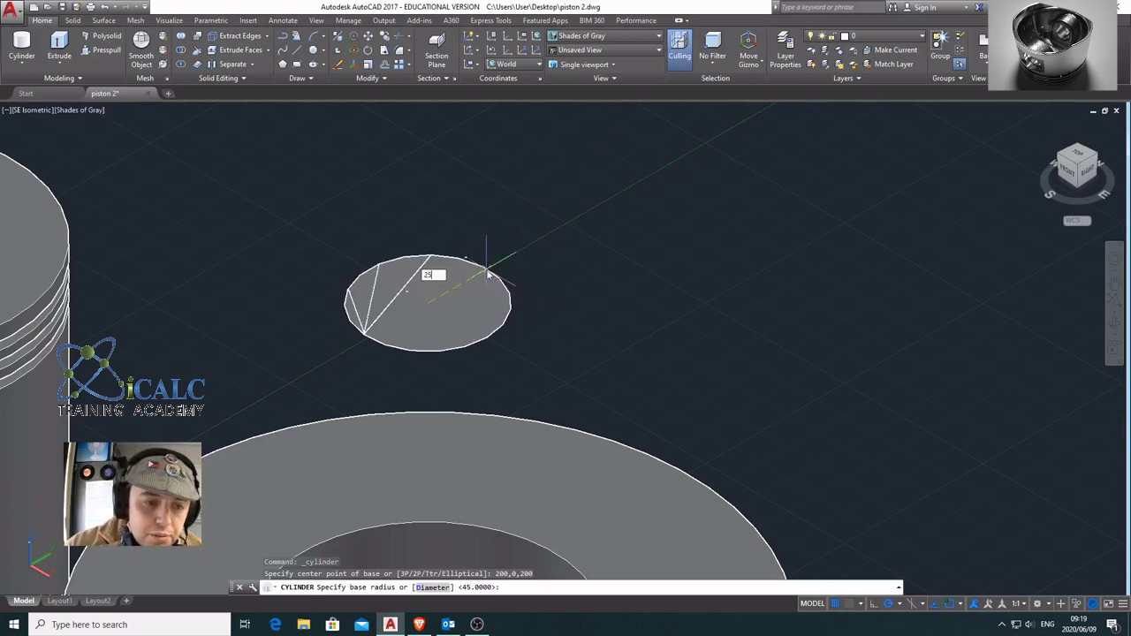
pyautogui.press('Return')
pyautogui.scroll(-5, 342, 187)
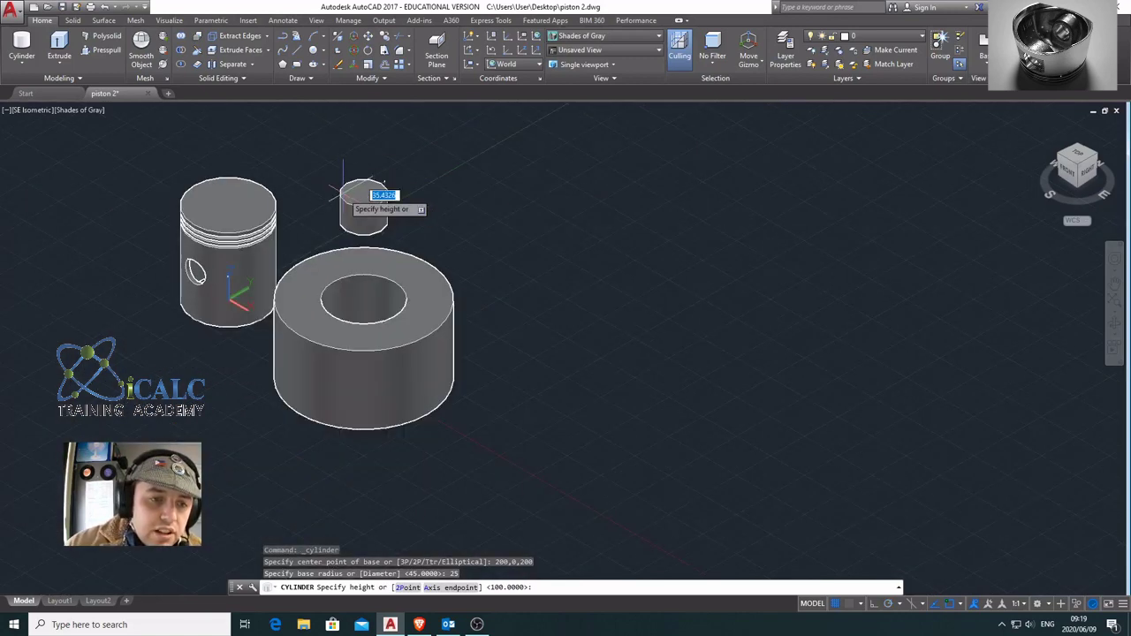
pyautogui.moveTo(343, 187); pyautogui.dragTo(378, 258, button='middle')
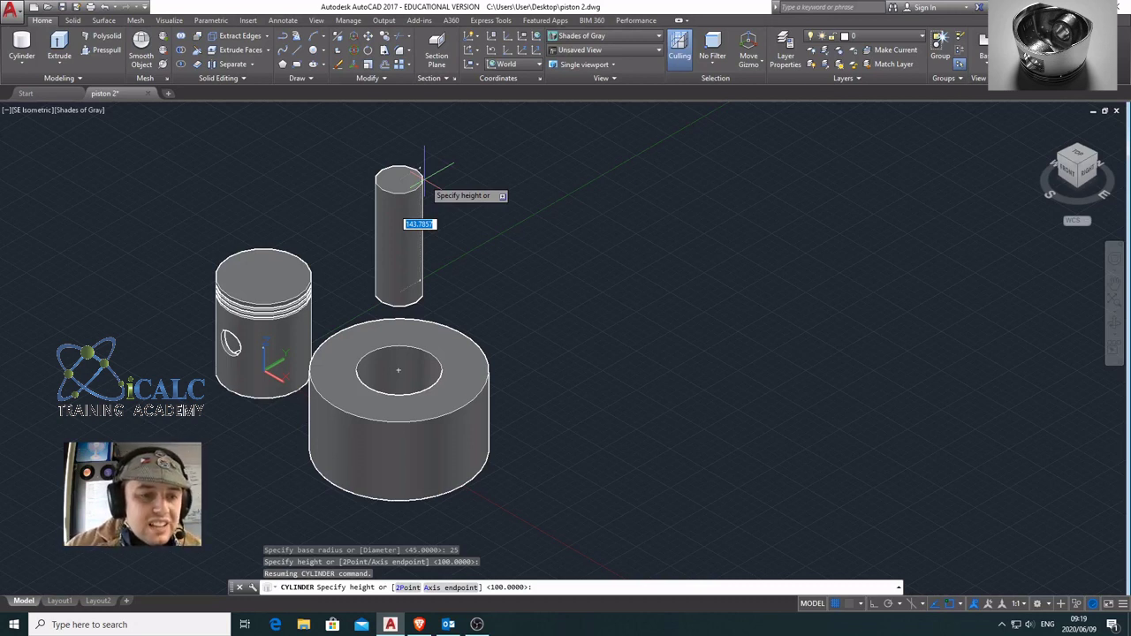
pyautogui.write('100')
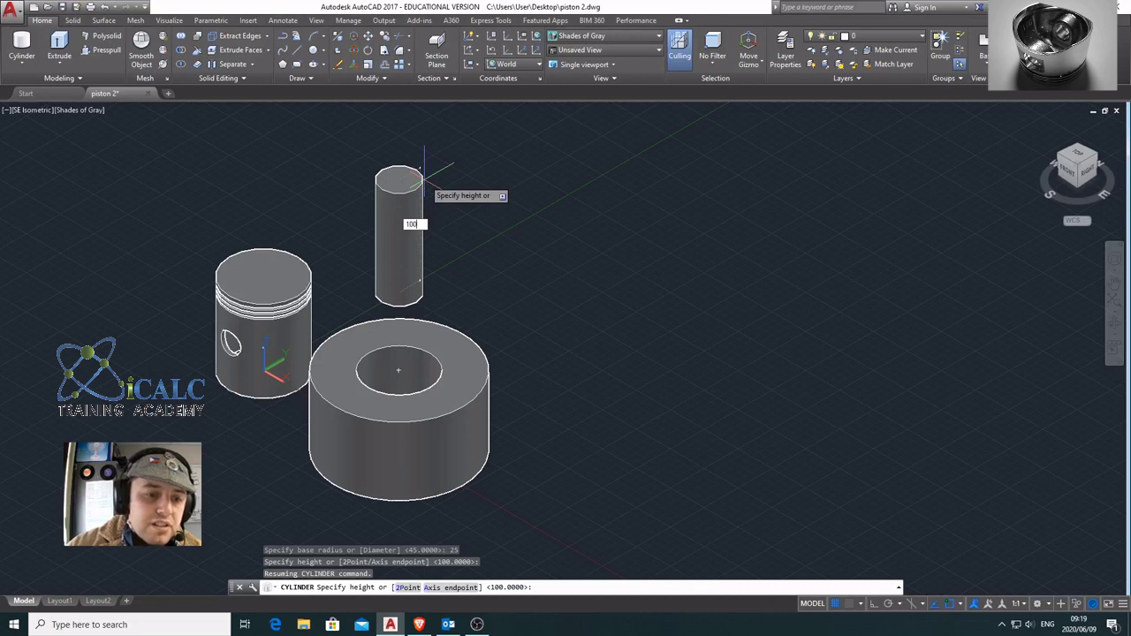
pyautogui.press('Return')
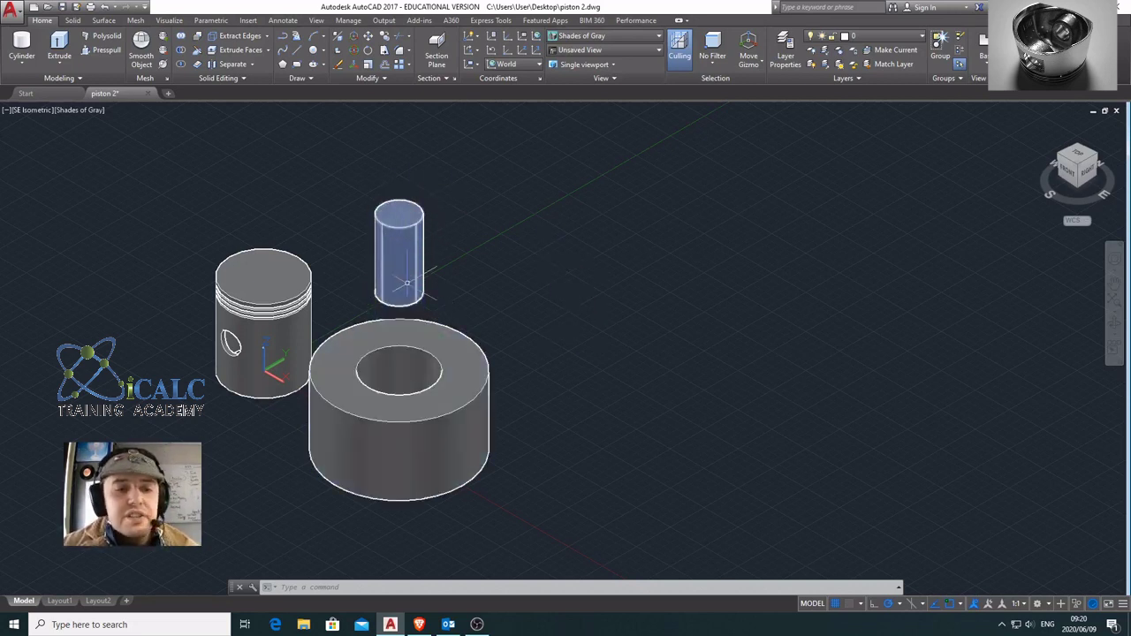
# - Create a concentric cylinder of radius 15 and height 100 inside the small cylinder, starting from its base centre
pyautogui.click(25, 44)
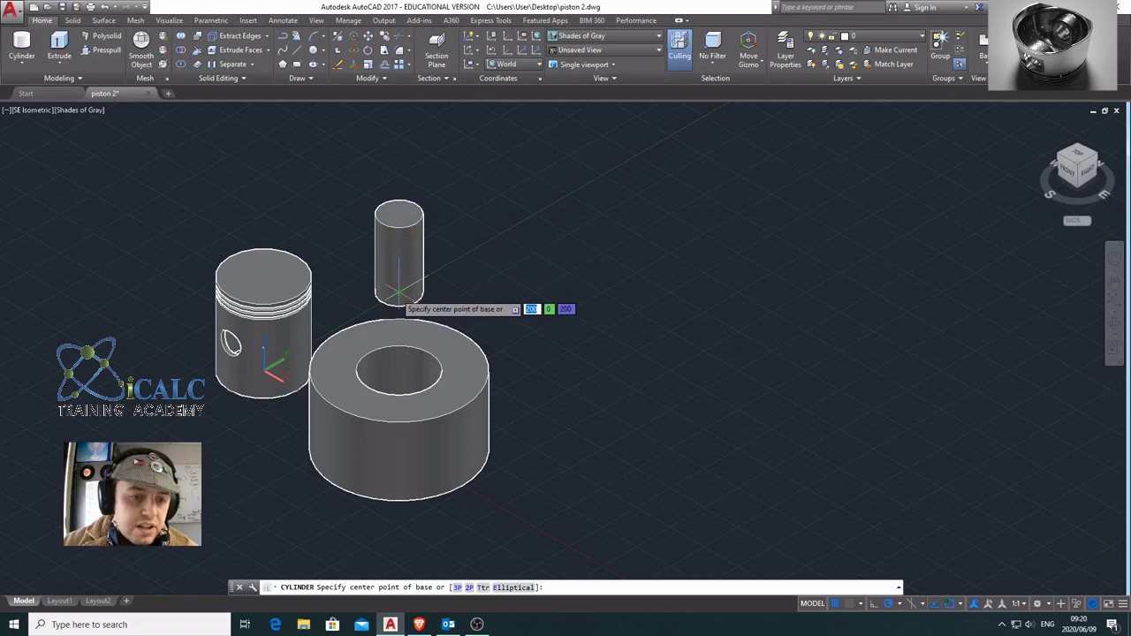
pyautogui.scroll(3, 398, 296)
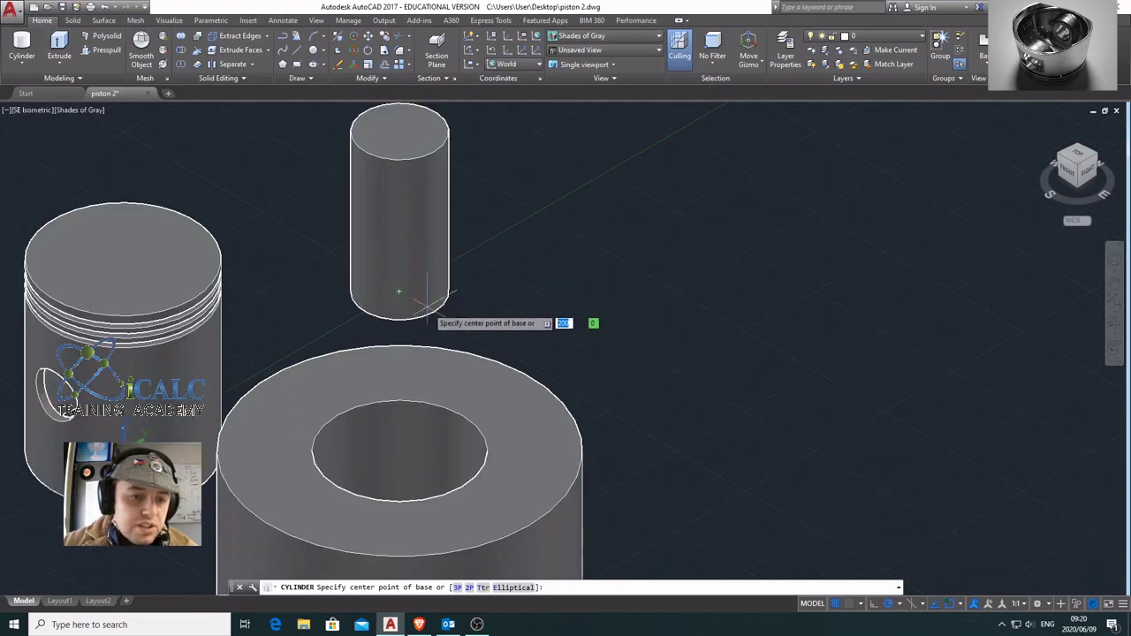
pyautogui.click(397, 288)
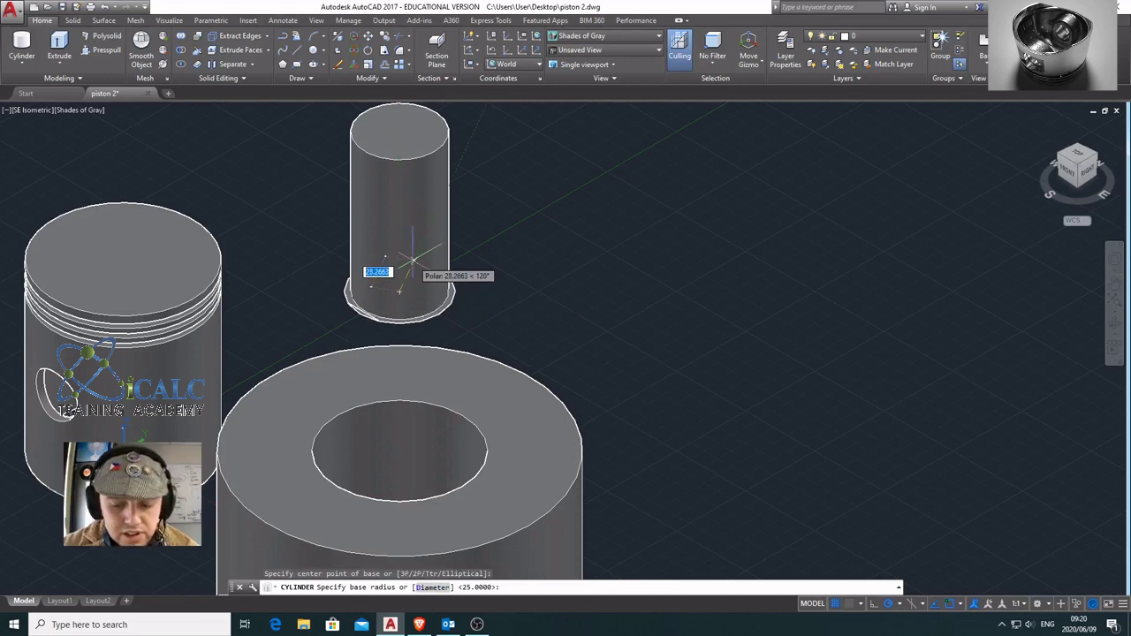
pyautogui.write('15')
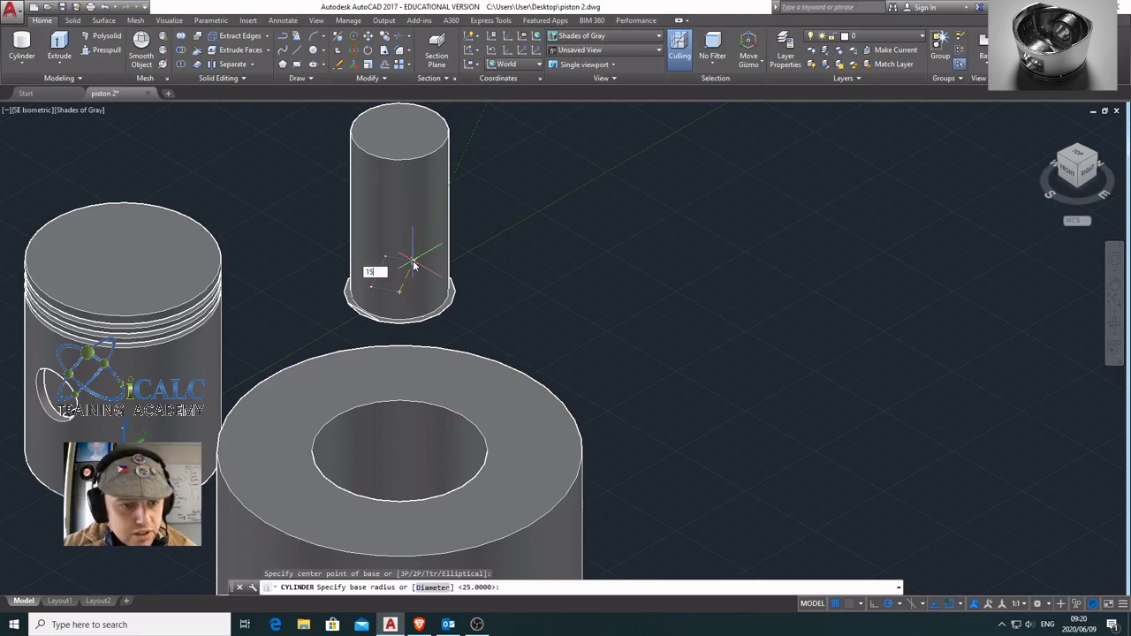
pyautogui.press('Return')
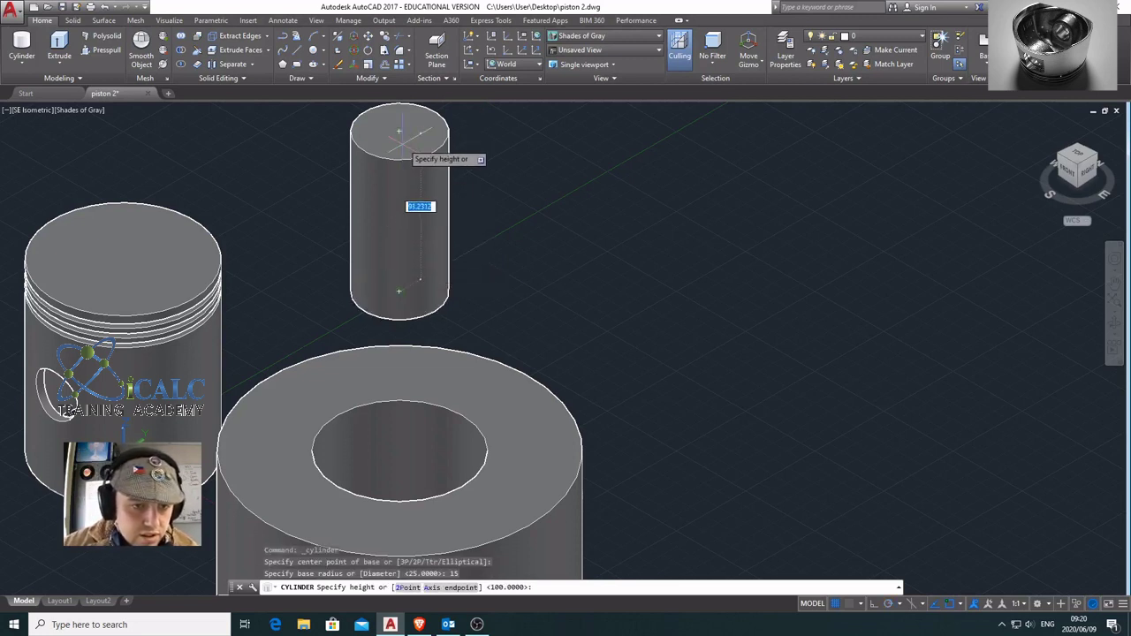
pyautogui.press('Return')
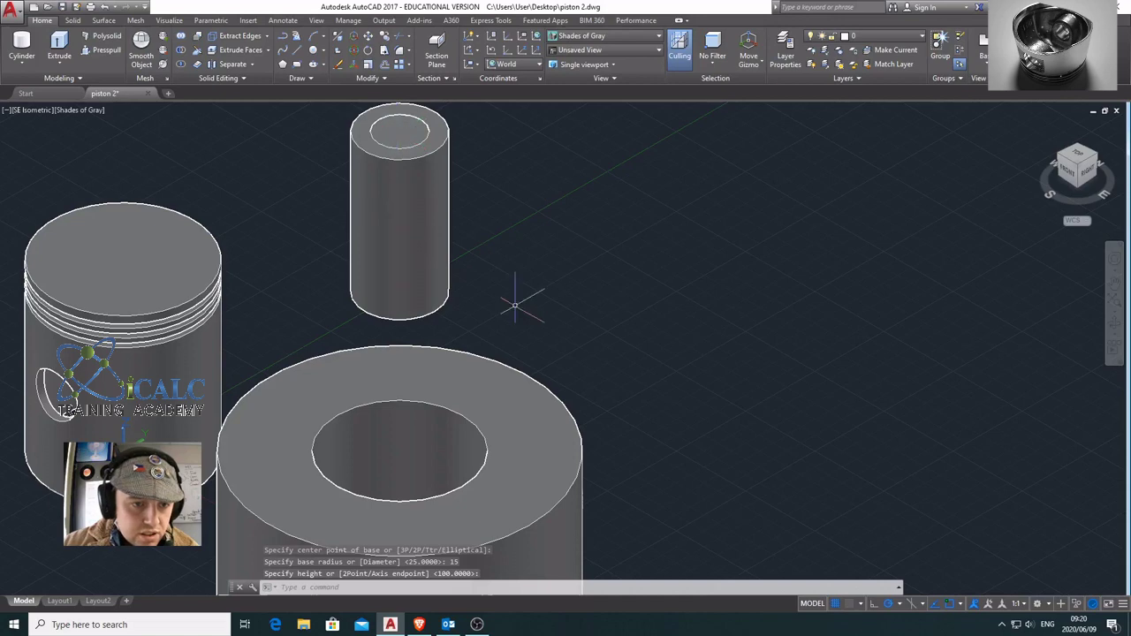
# - Subtract the 15 radius cylinder from the small upper cylinder to turn it into a tube
pyautogui.moveTo(469, 245); pyautogui.dragTo(450, 275, button='middle')
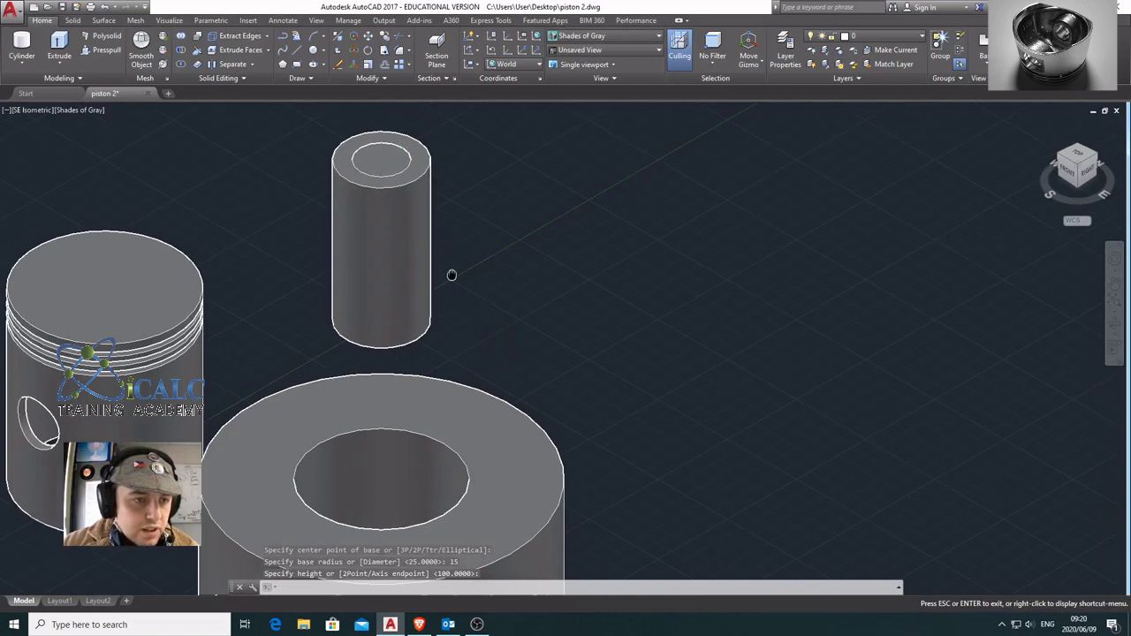
pyautogui.click(182, 51)
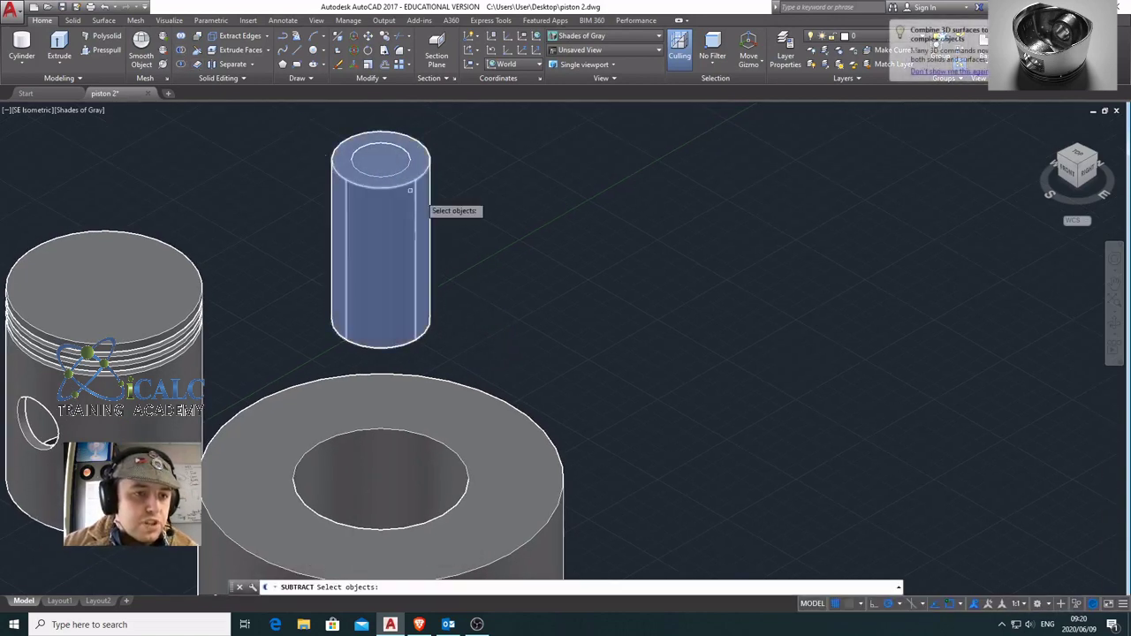
pyautogui.click(342, 181)
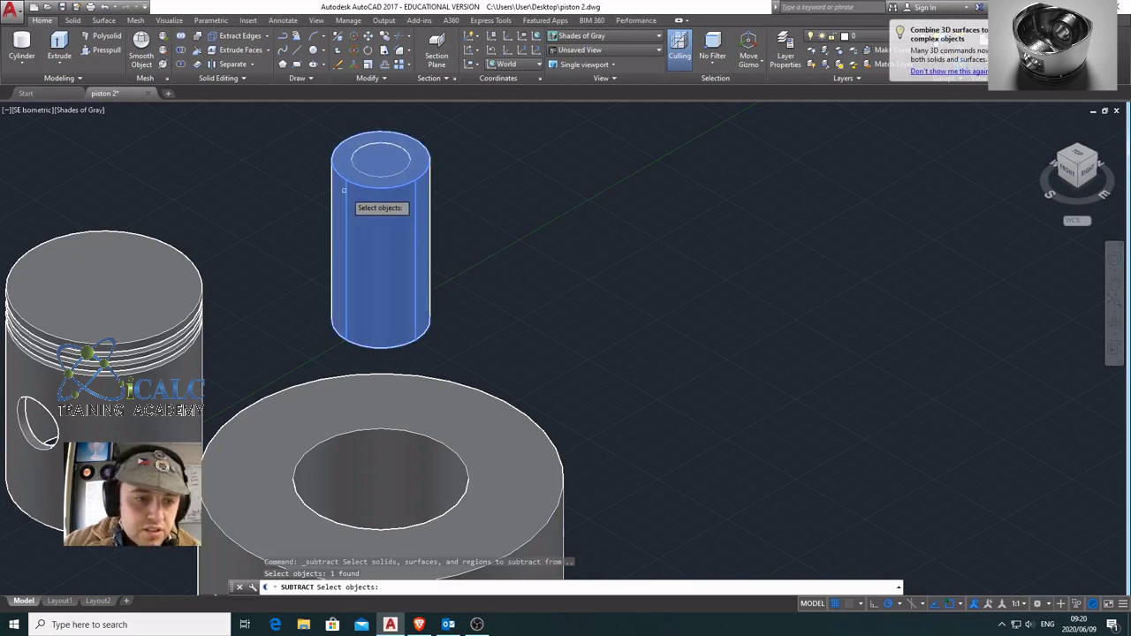
pyautogui.press('Return')
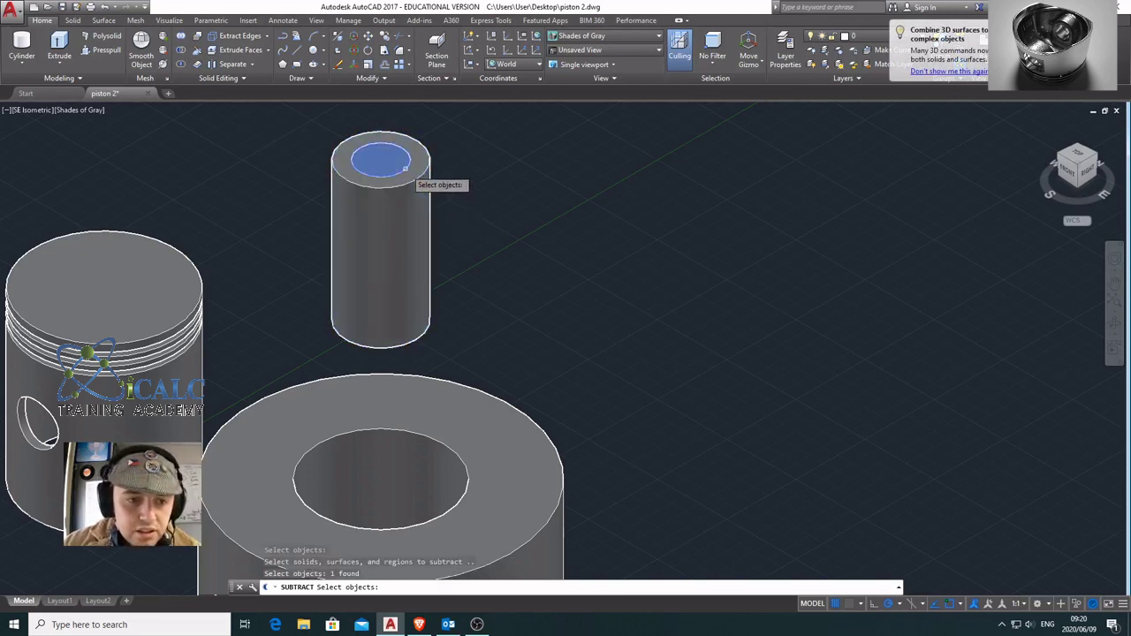
pyautogui.click(368, 177)
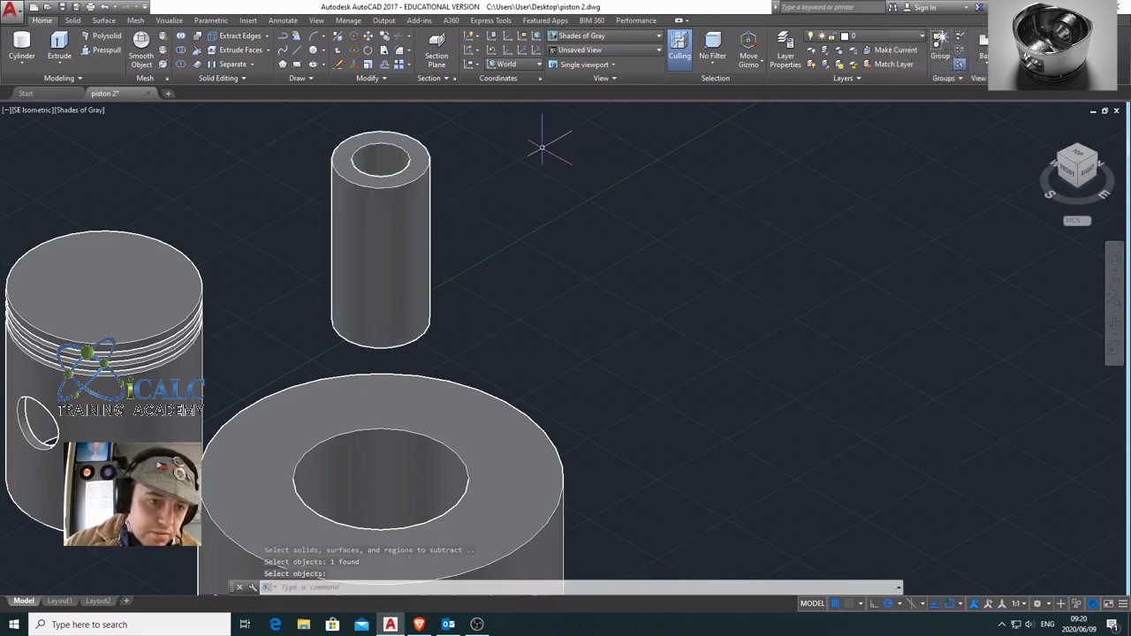
pyautogui.scroll(-4, 479, 238)
pyautogui.moveTo(479, 237); pyautogui.dragTo(456, 240, button='middle')
pyautogui.press('Return')
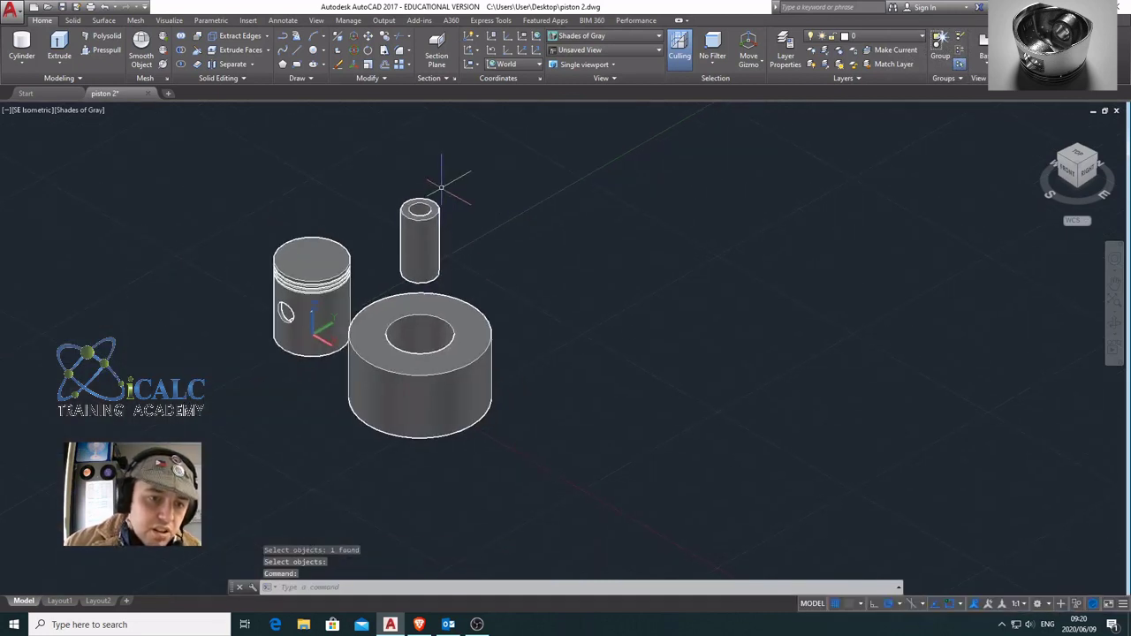
# - Rotate the small tube 90 degrees about the X axis in 3D, using 200,0,250 as the base point
pyautogui.click(444, 182)
pyautogui.click(402, 237)
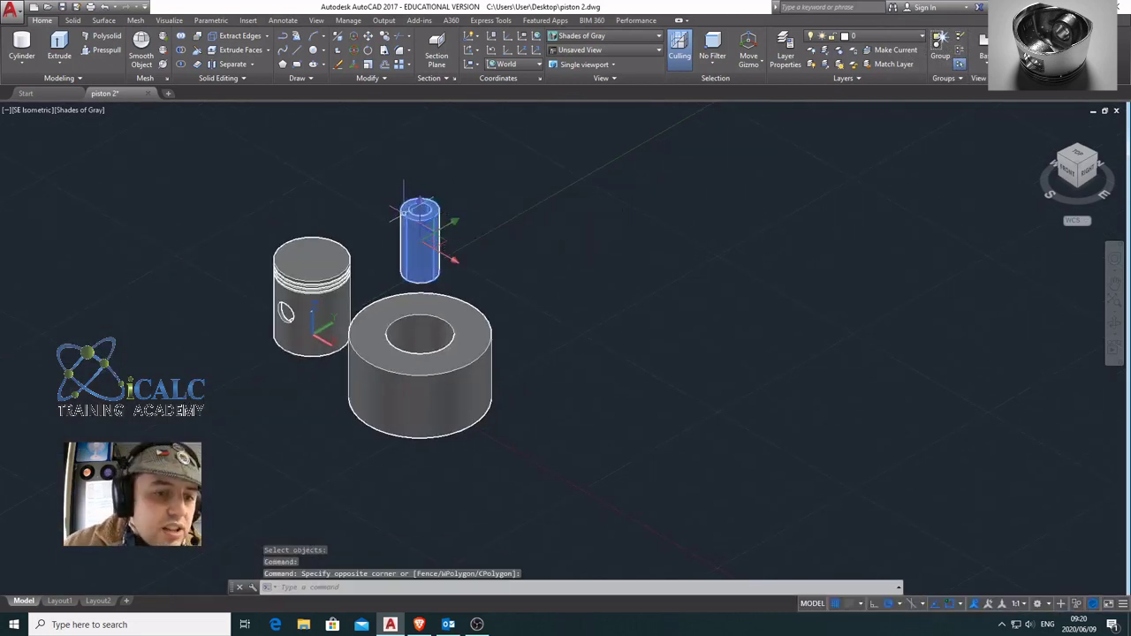
pyautogui.click(356, 50)
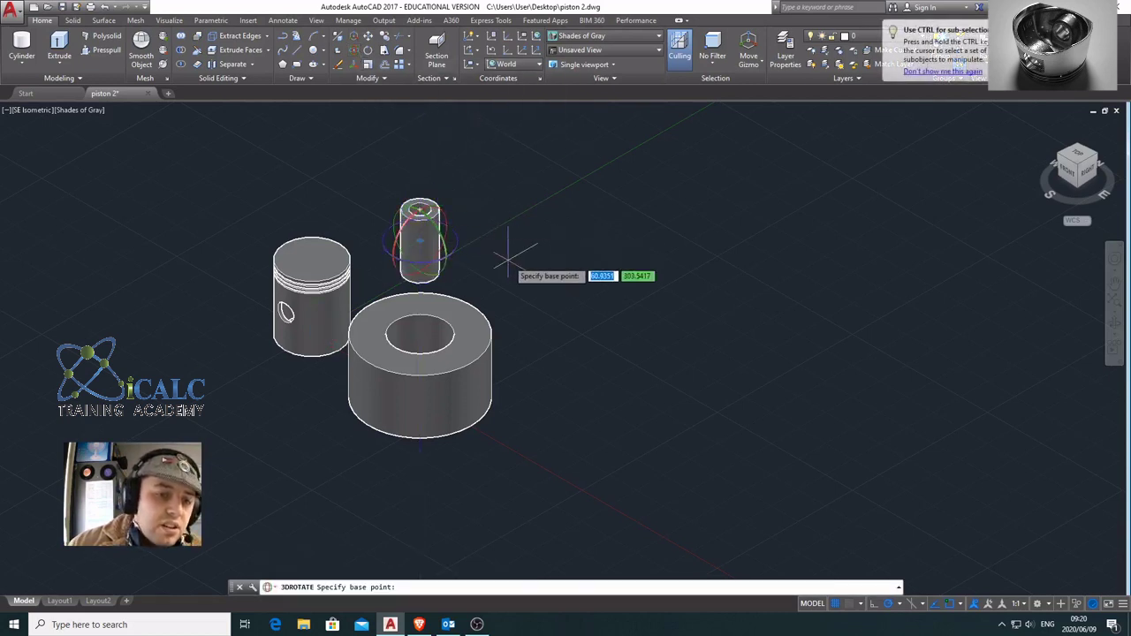
pyautogui.write('200')
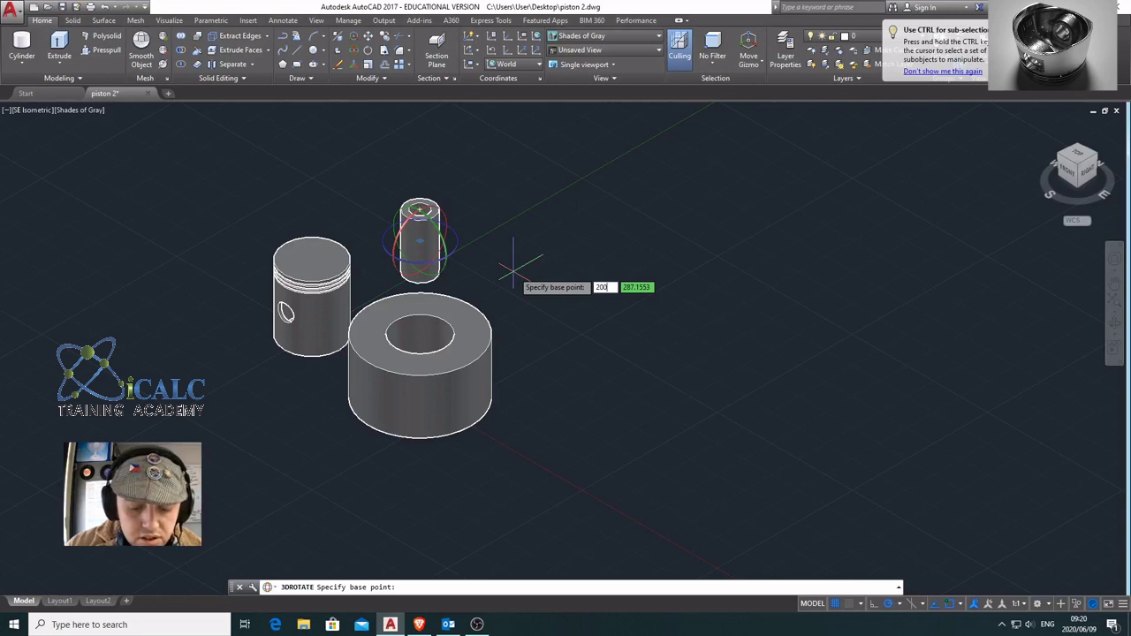
pyautogui.press('Tab')
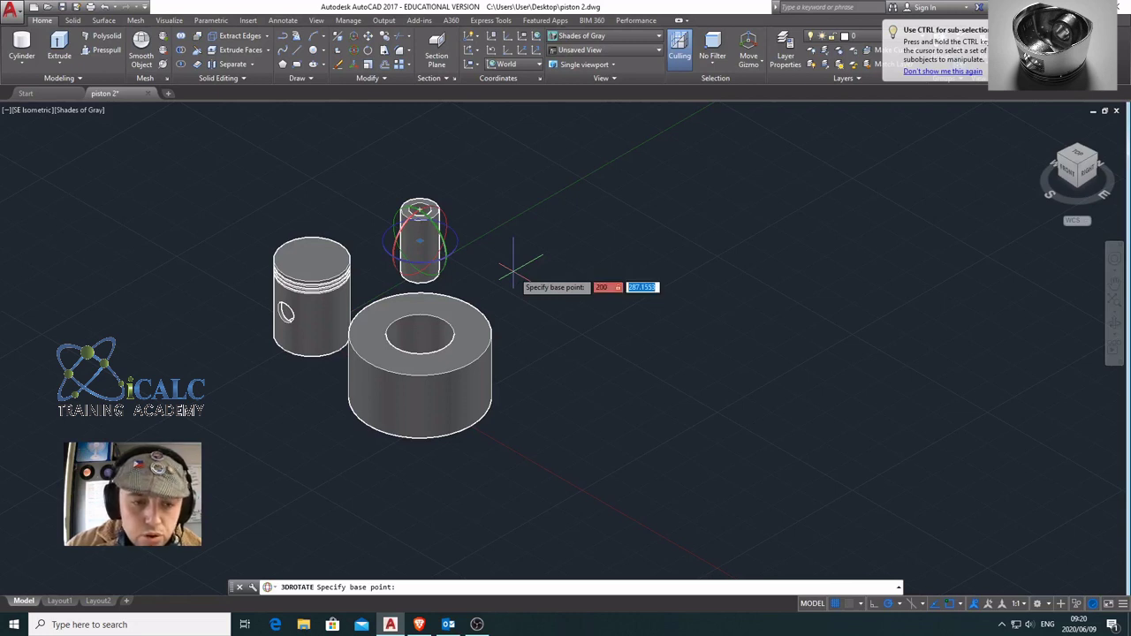
pyautogui.write('0')
pyautogui.press('Tab')
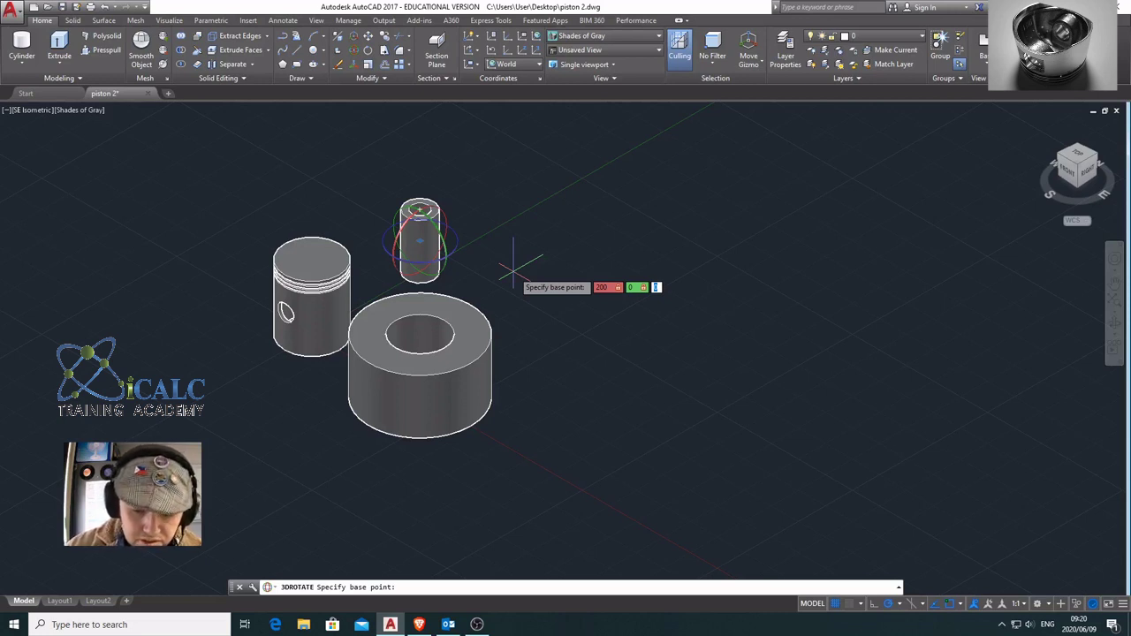
pyautogui.write('250')
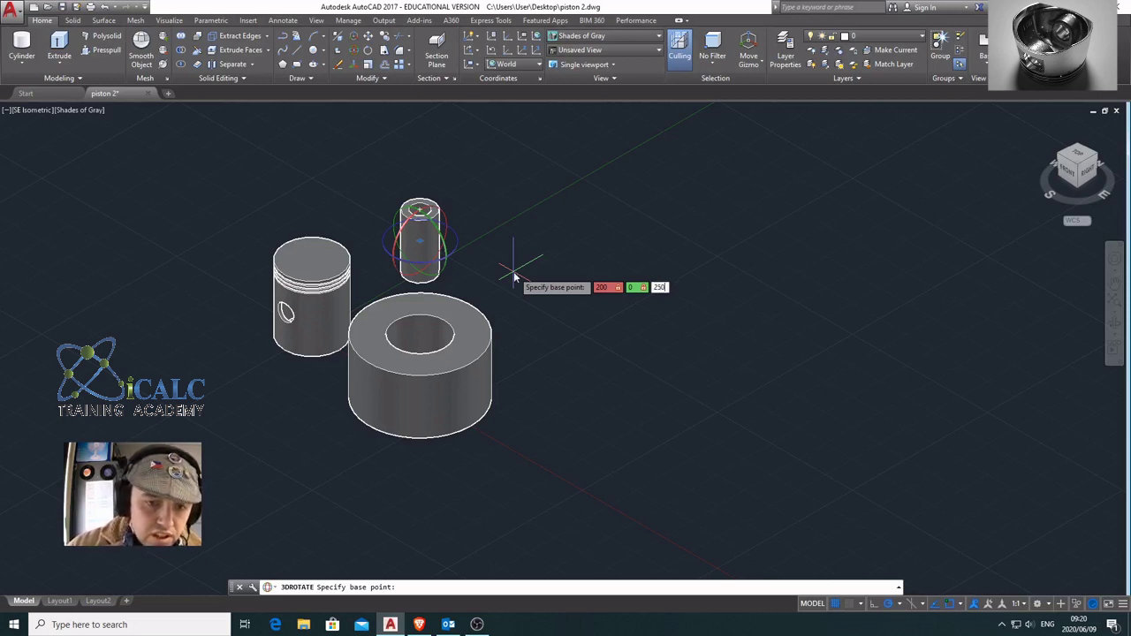
pyautogui.press('Return')
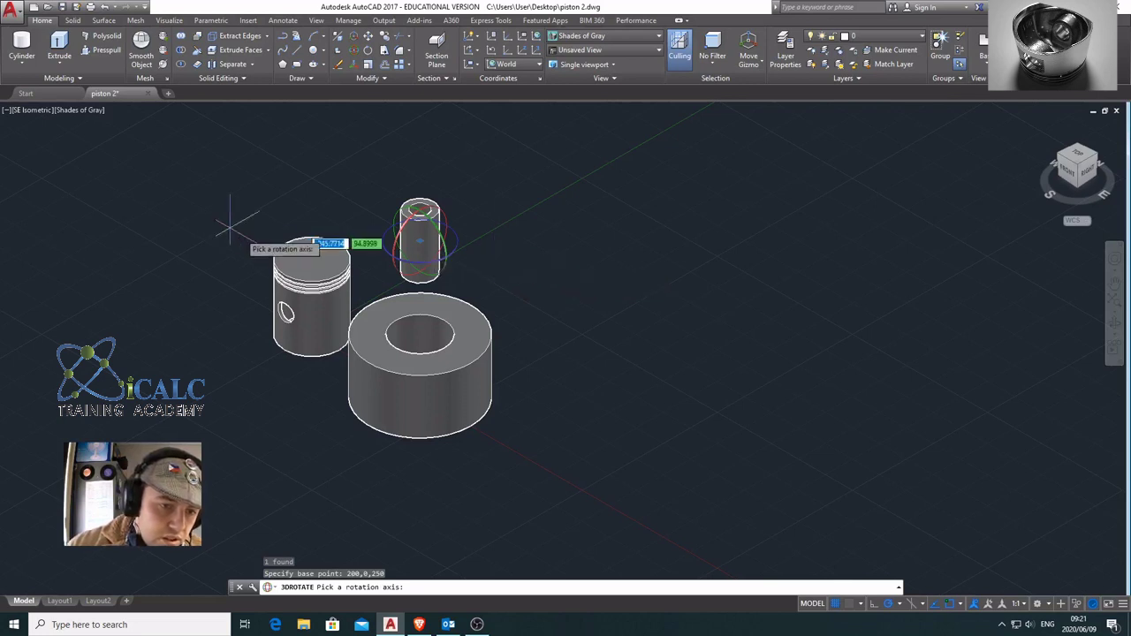
pyautogui.click(399, 234)
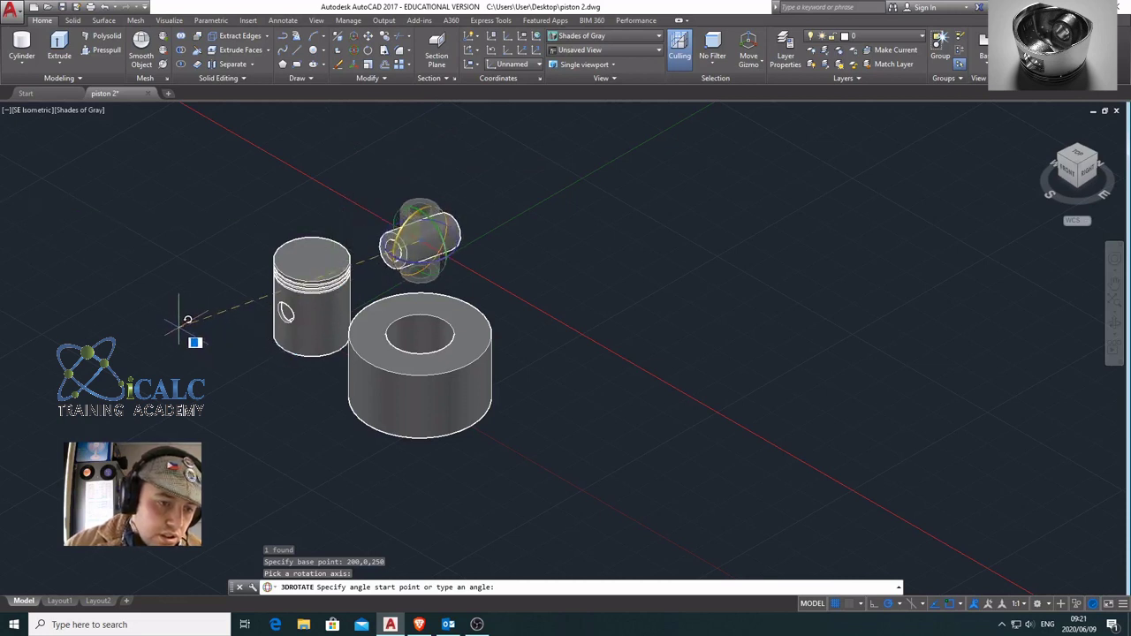
pyautogui.write('90')
pyautogui.press('Return')
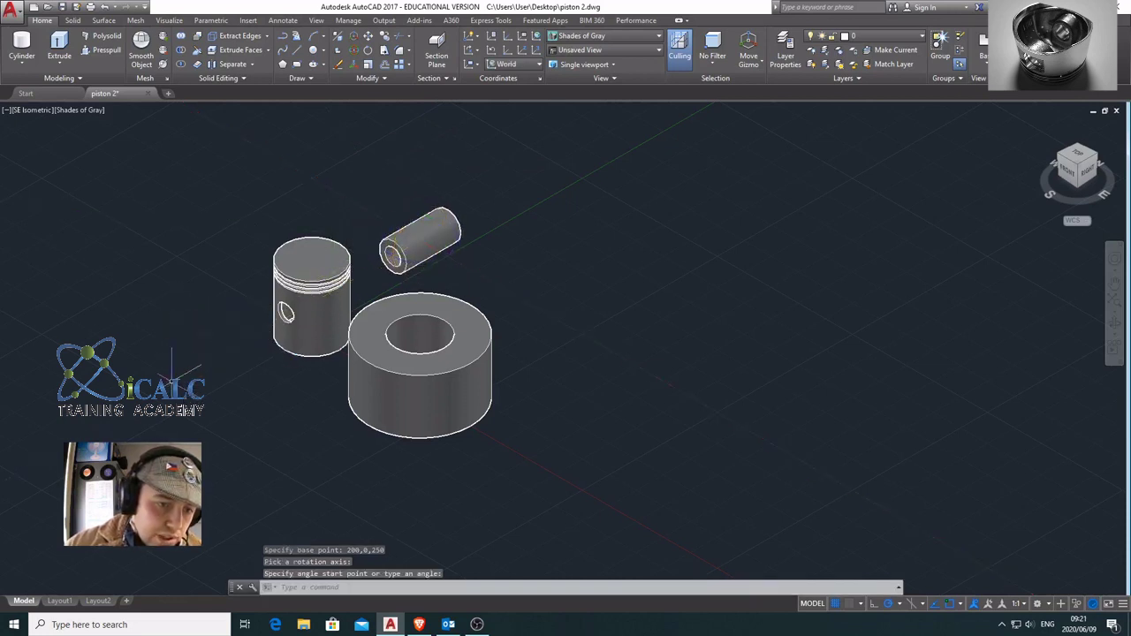
# - Start a 3D move of only the rotated tube, with its base point at 200,0,250
pyautogui.click(446, 250)
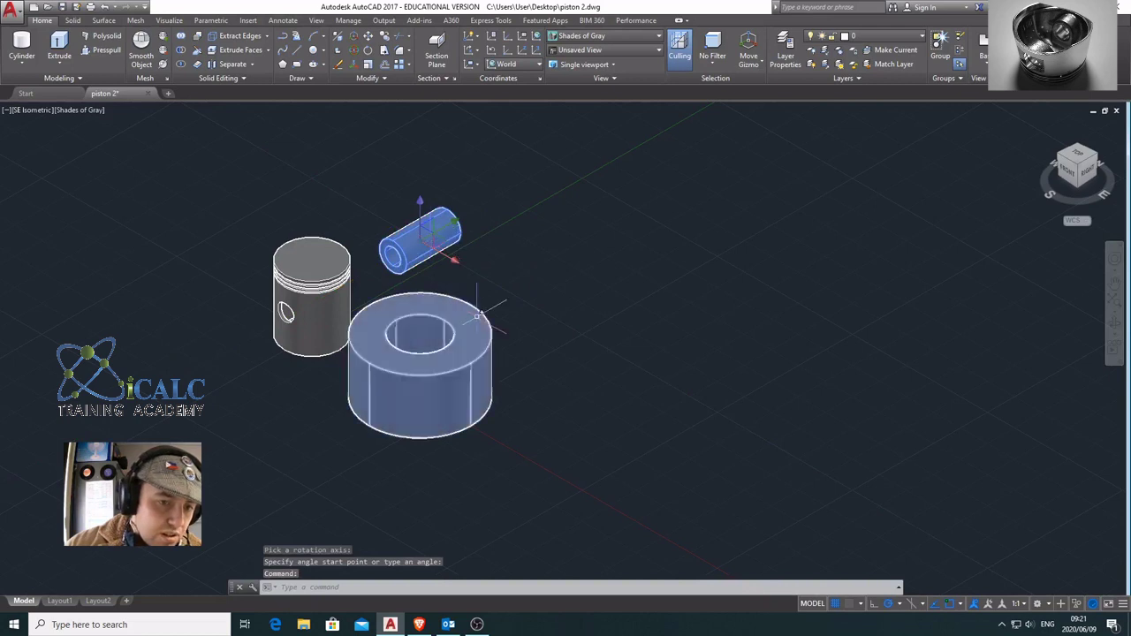
pyautogui.scroll(3, 408, 340)
pyautogui.moveTo(409, 340); pyautogui.dragTo(426, 370)
pyautogui.press('Escape')
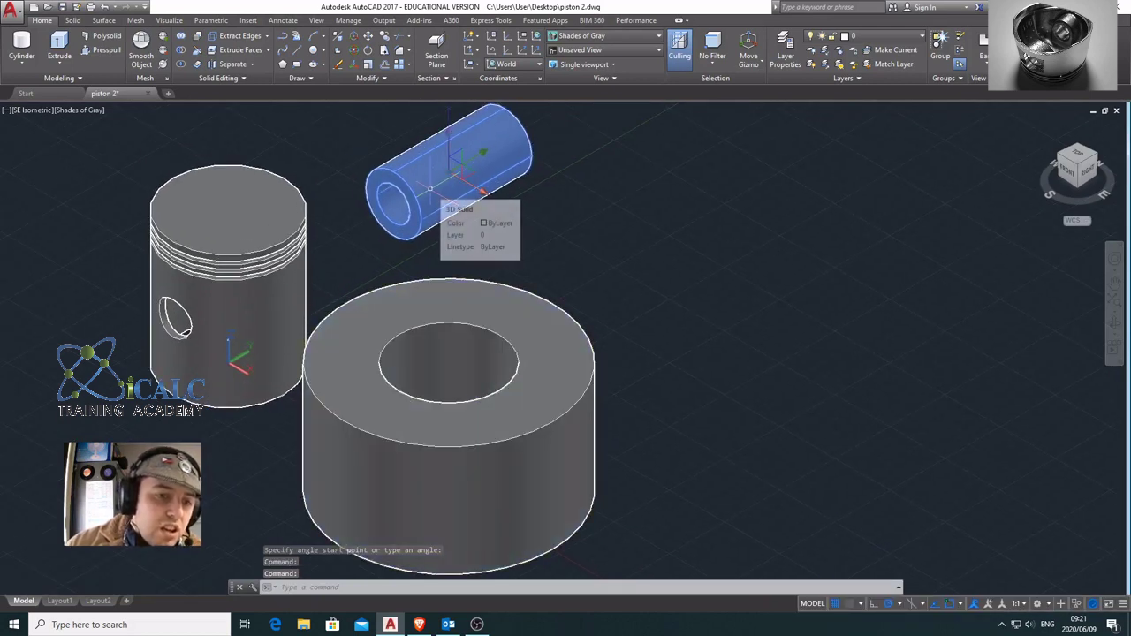
pyautogui.click(362, 519)
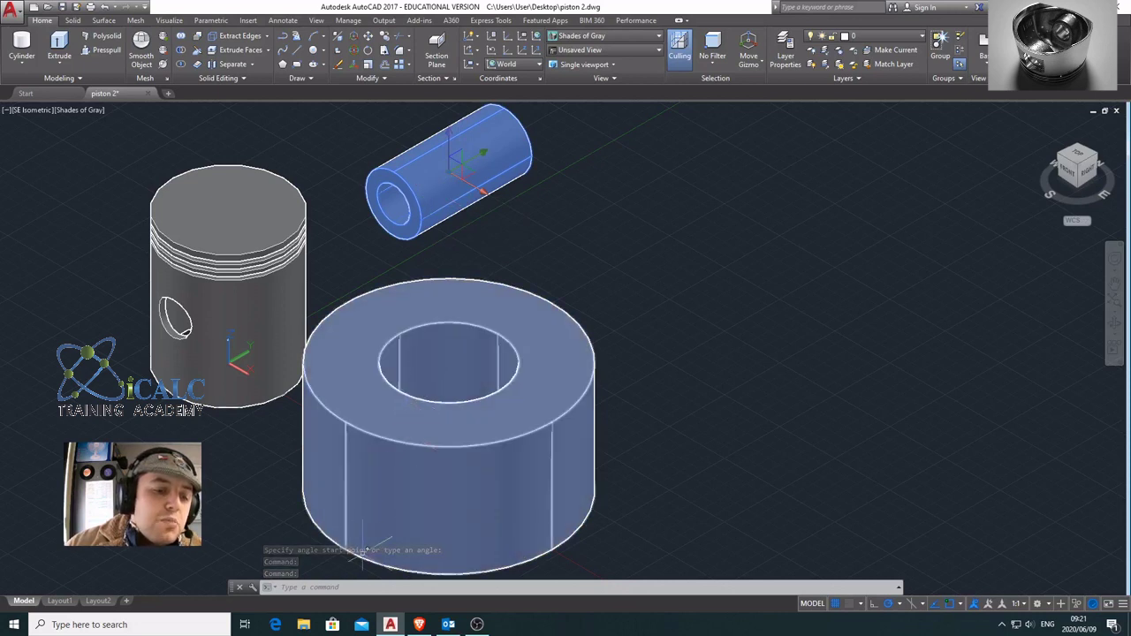
pyautogui.keyDown('shift'); pyautogui.click(353, 514); pyautogui.keyUp('shift')
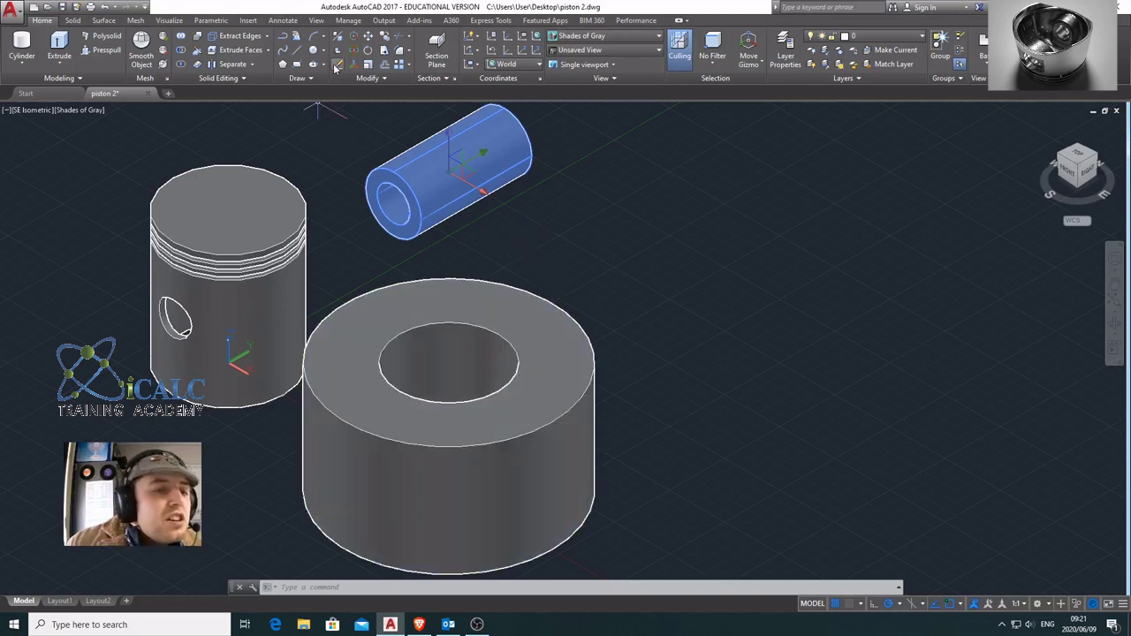
pyautogui.click(353, 52)
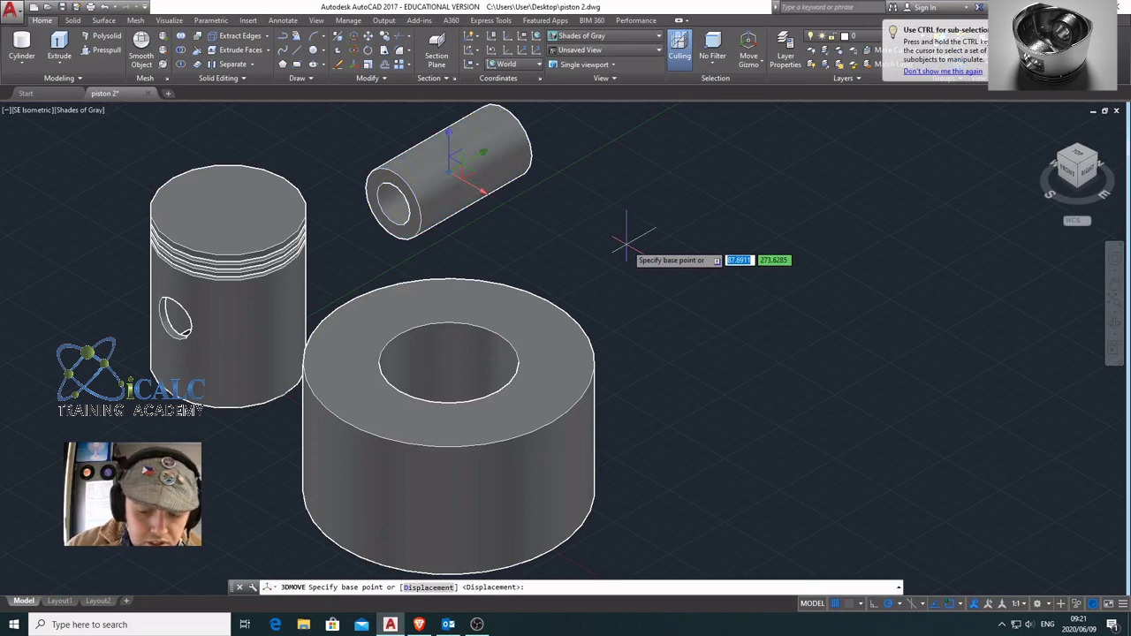
pyautogui.write('2')
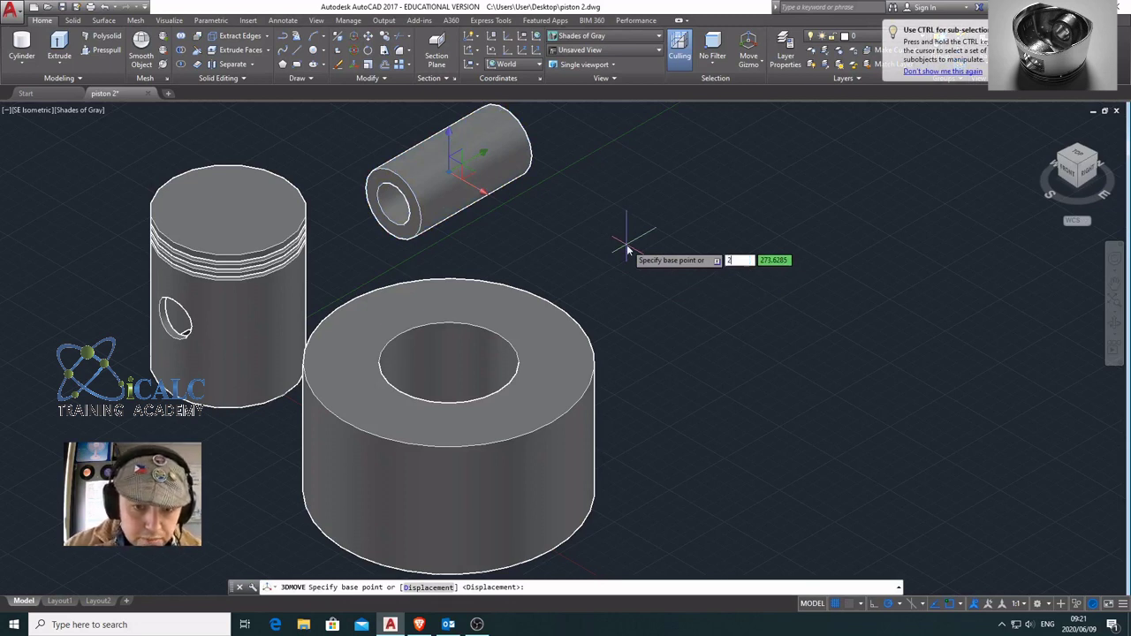
pyautogui.write('00')
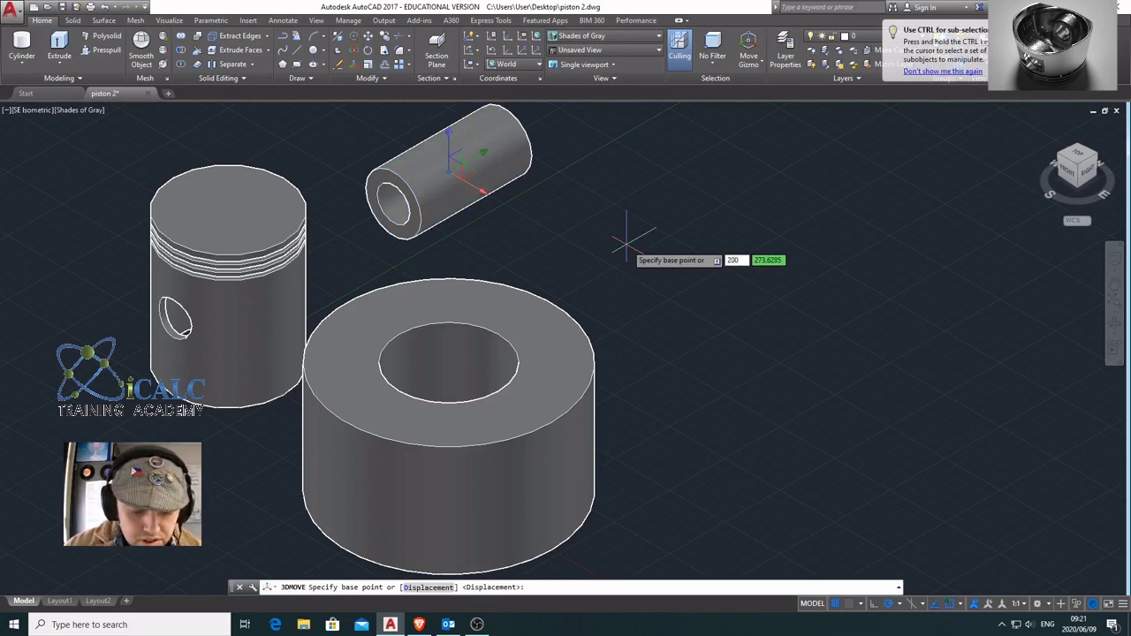
pyautogui.press('Tab')
pyautogui.write('0')
pyautogui.press('Tab')
pyautogui.write('250')
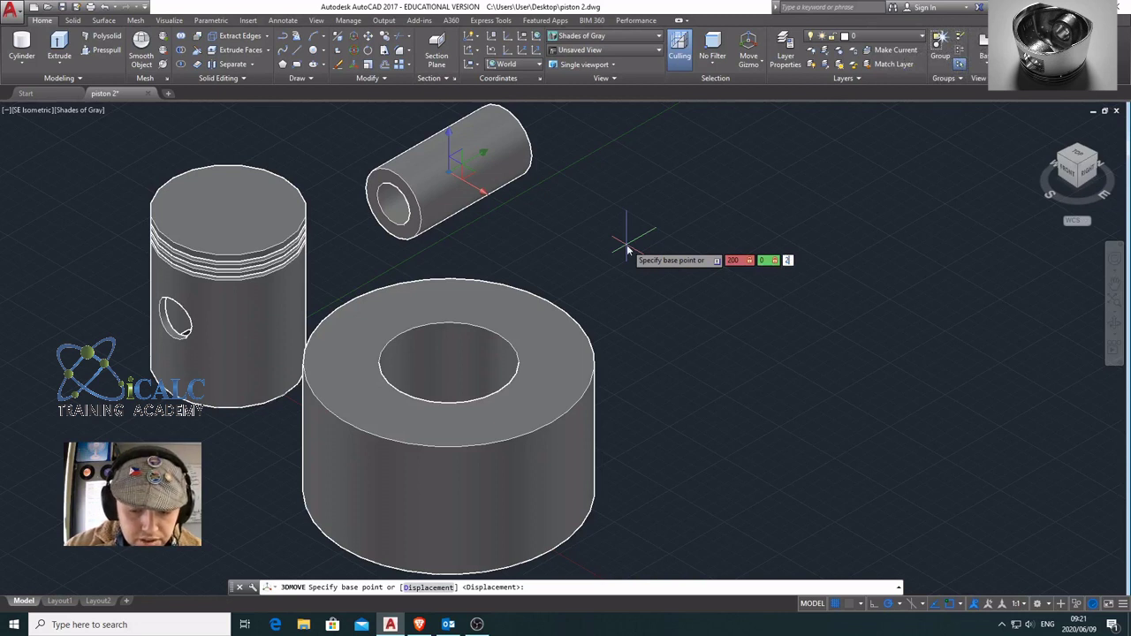
pyautogui.click(635, 235)
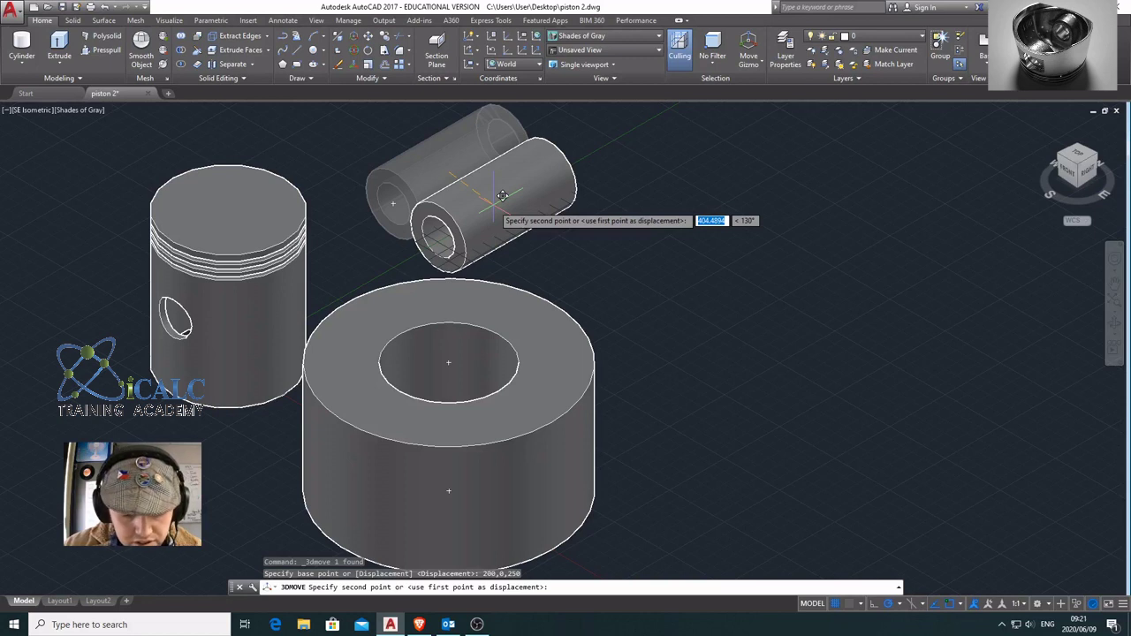
# - Lower the tube into the large ring with a displacement of 0,0,-190
pyautogui.write('0')
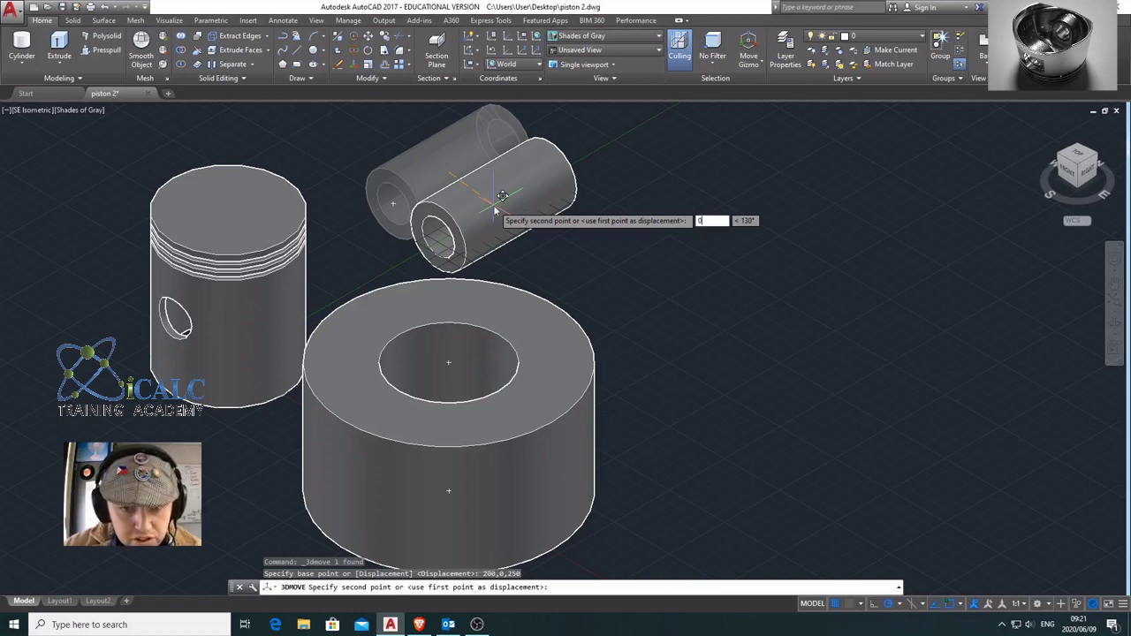
pyautogui.press('Tab')
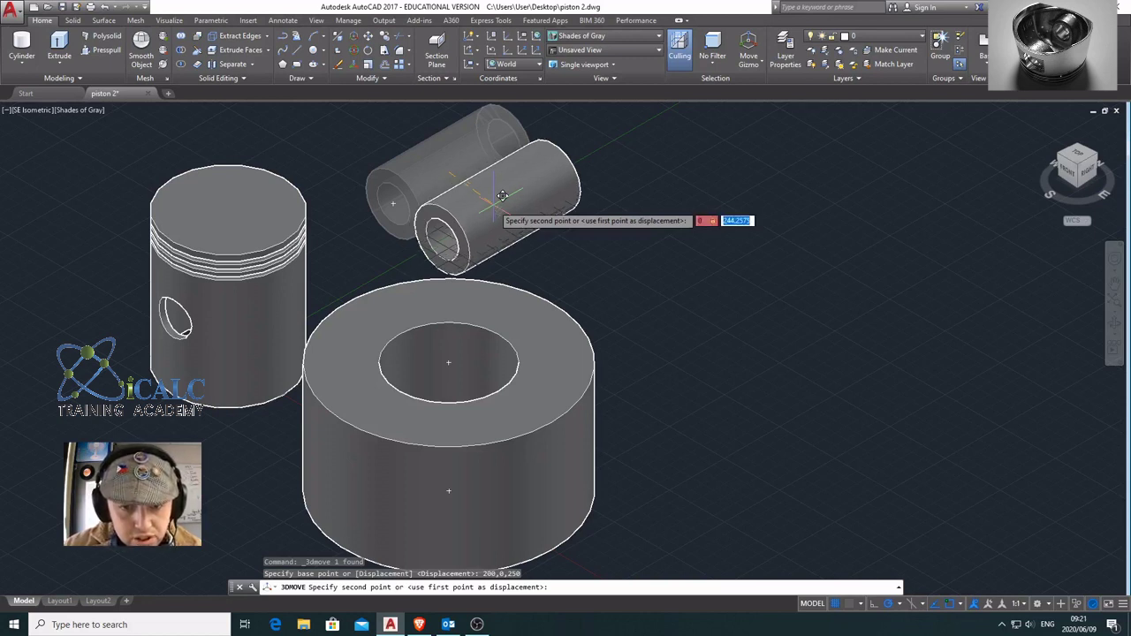
pyautogui.write('0')
pyautogui.press('Tab')
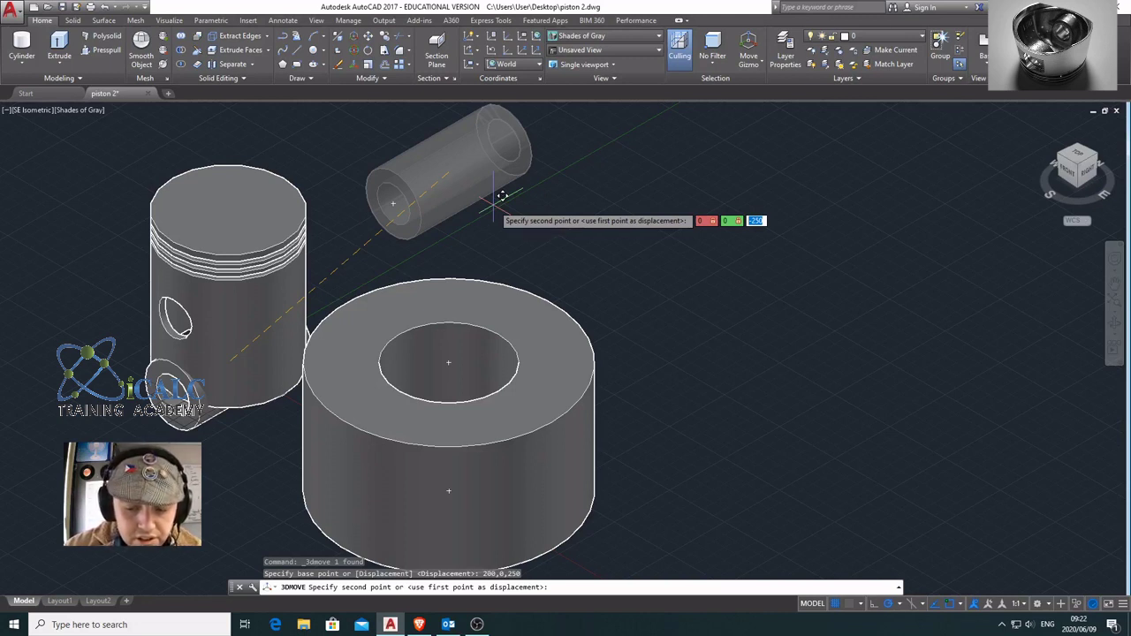
pyautogui.write('-')
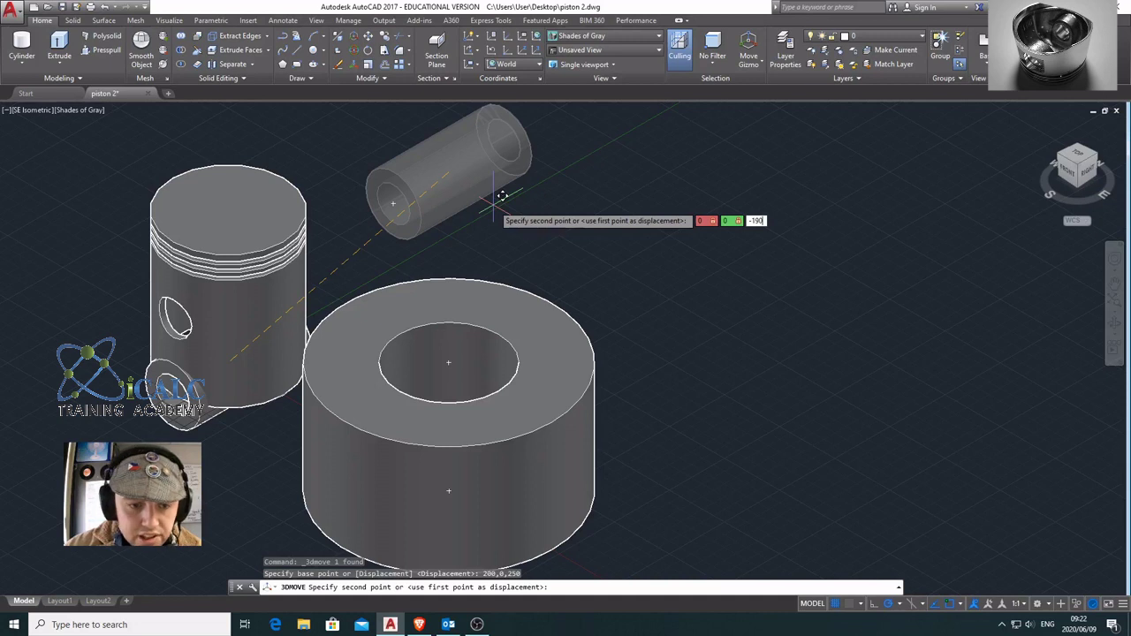
pyautogui.write('190')
pyautogui.press('Return')
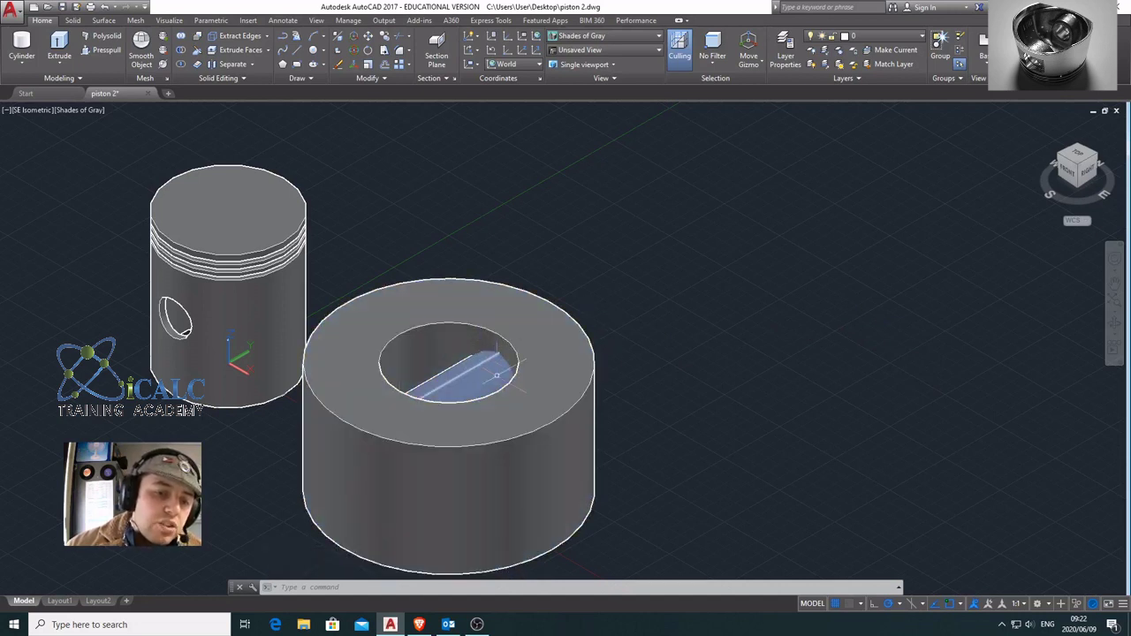
# - Subtract the large ring from the tube so the tube's ends are cut to the ring's inner curve
pyautogui.click(187, 51)
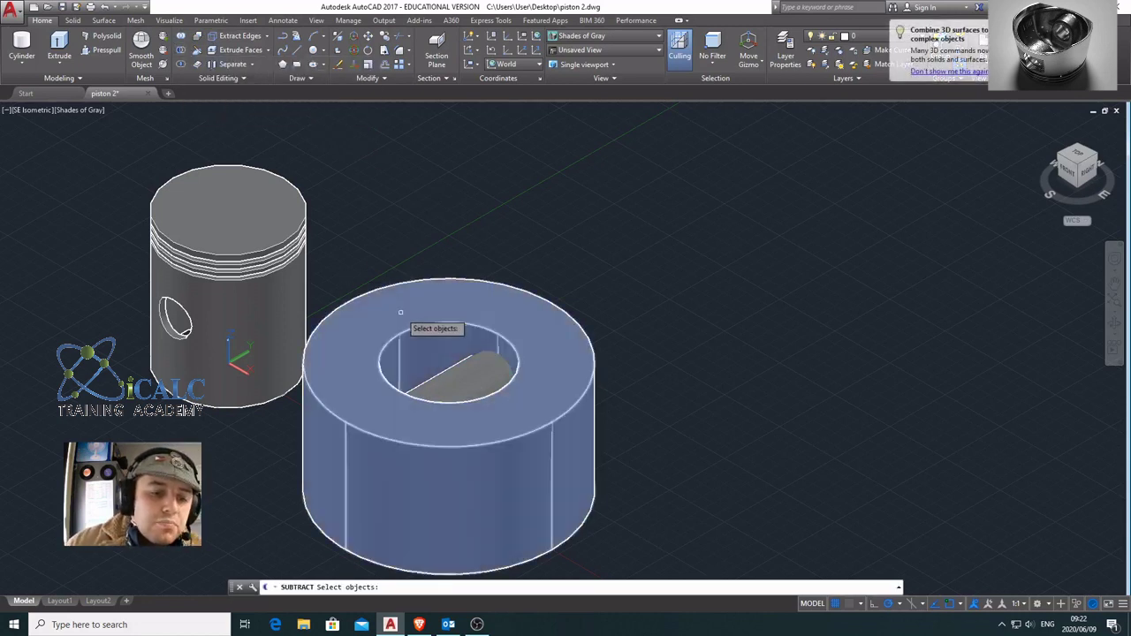
pyautogui.click(464, 367)
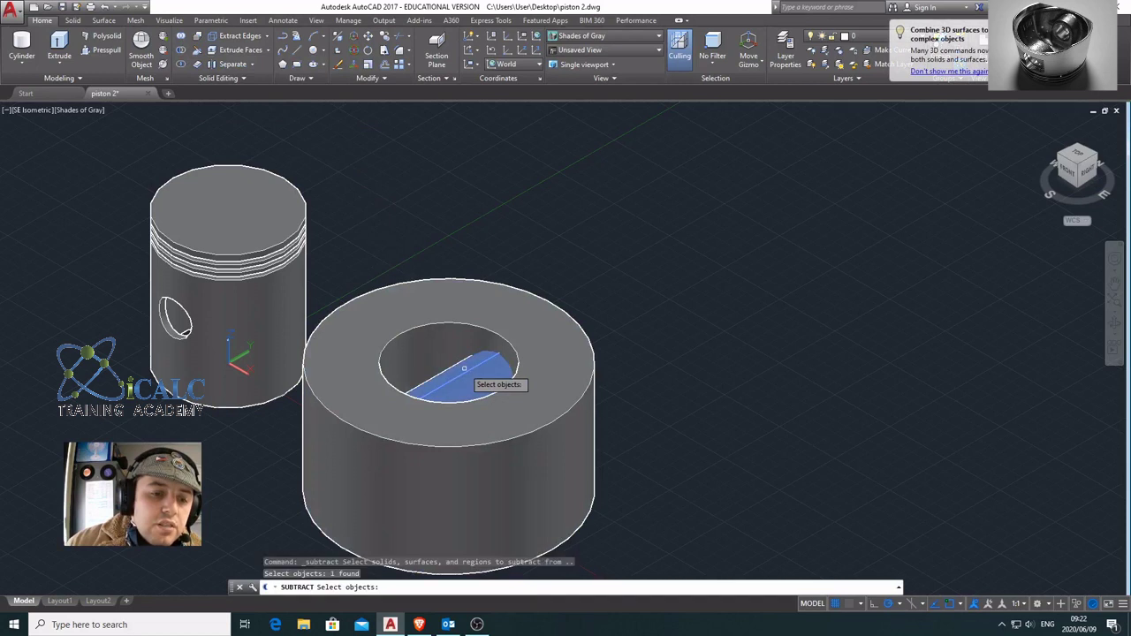
pyautogui.press('Return')
pyautogui.click(455, 332)
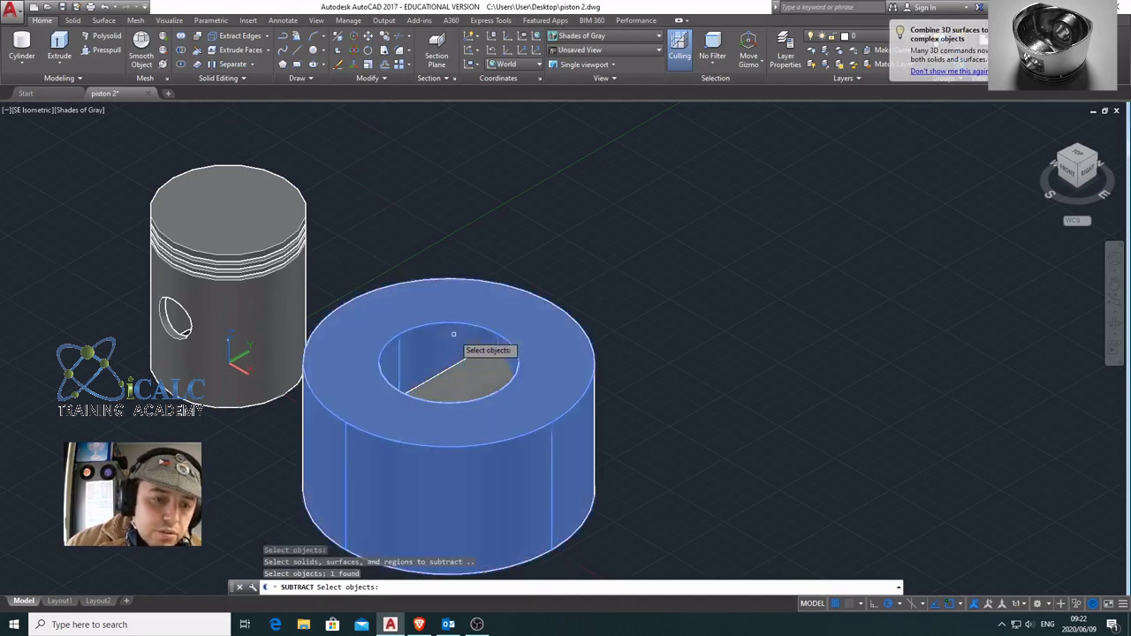
pyautogui.press('Return')
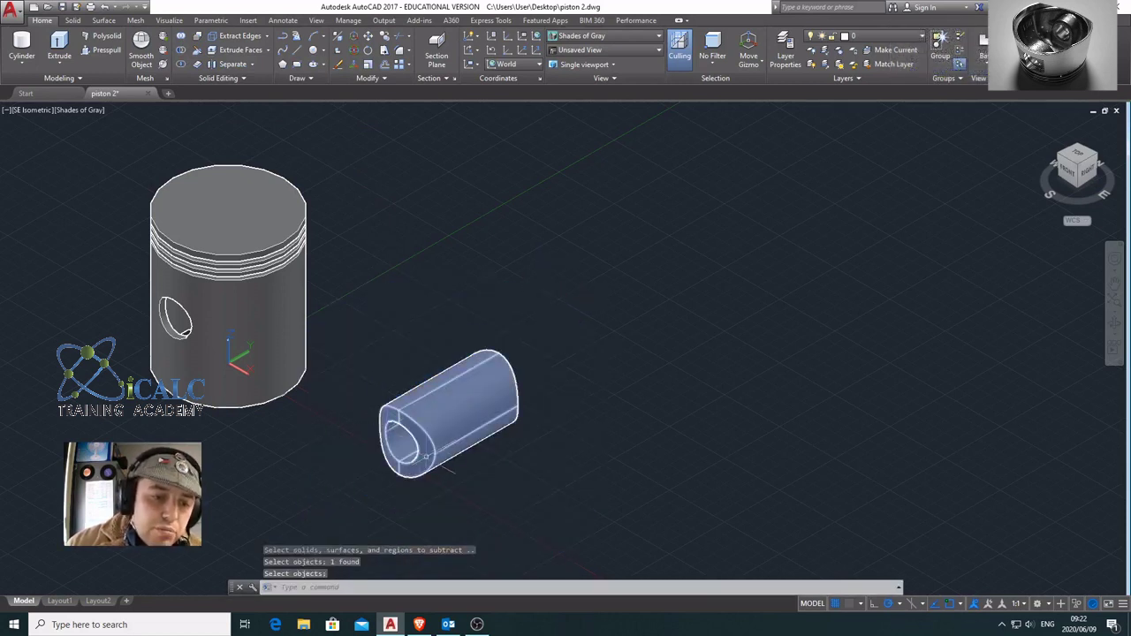
pyautogui.scroll(3, 400, 428)
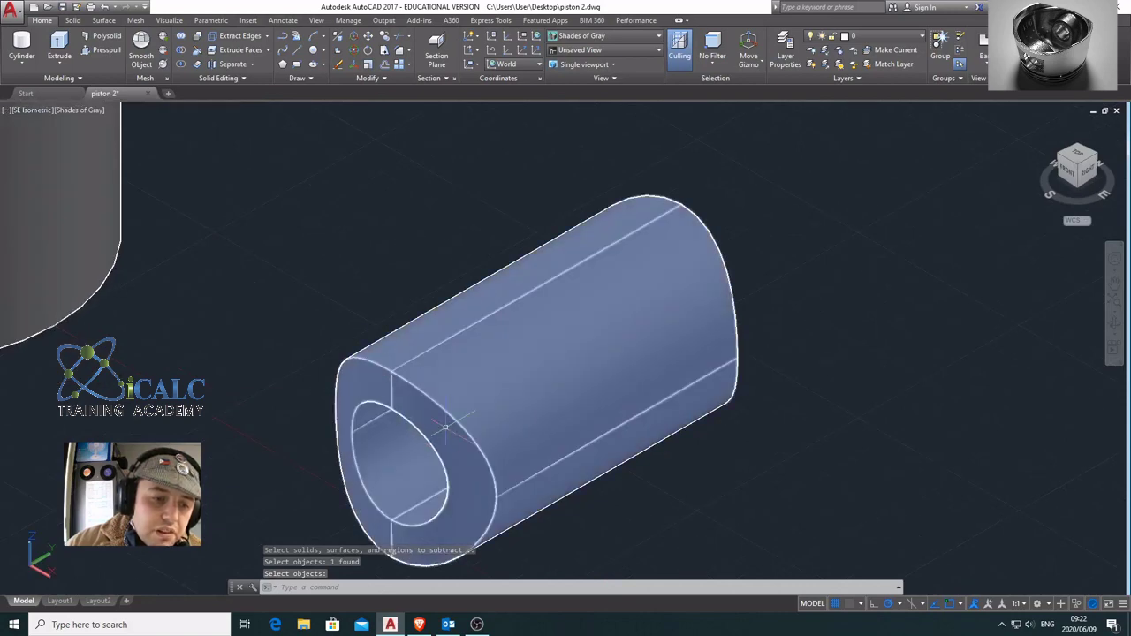
pyautogui.scroll(-3, 380, 400)
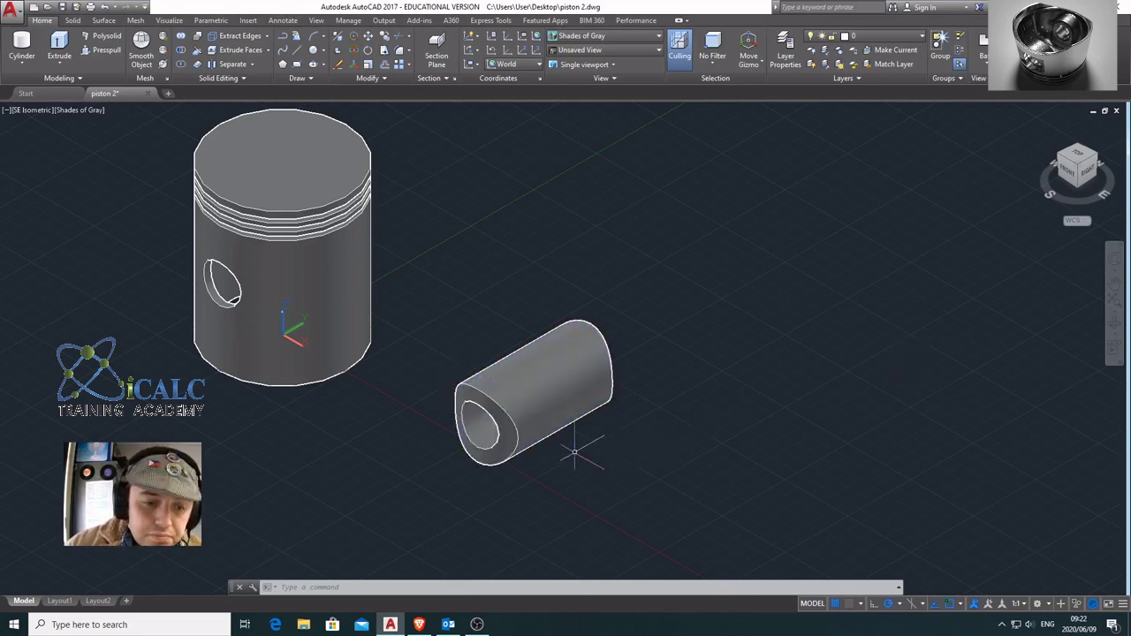
# - Try a regular move of the tube from base point 200,0,60 by a distance of -200, and undo it
pyautogui.click(1075, 165)
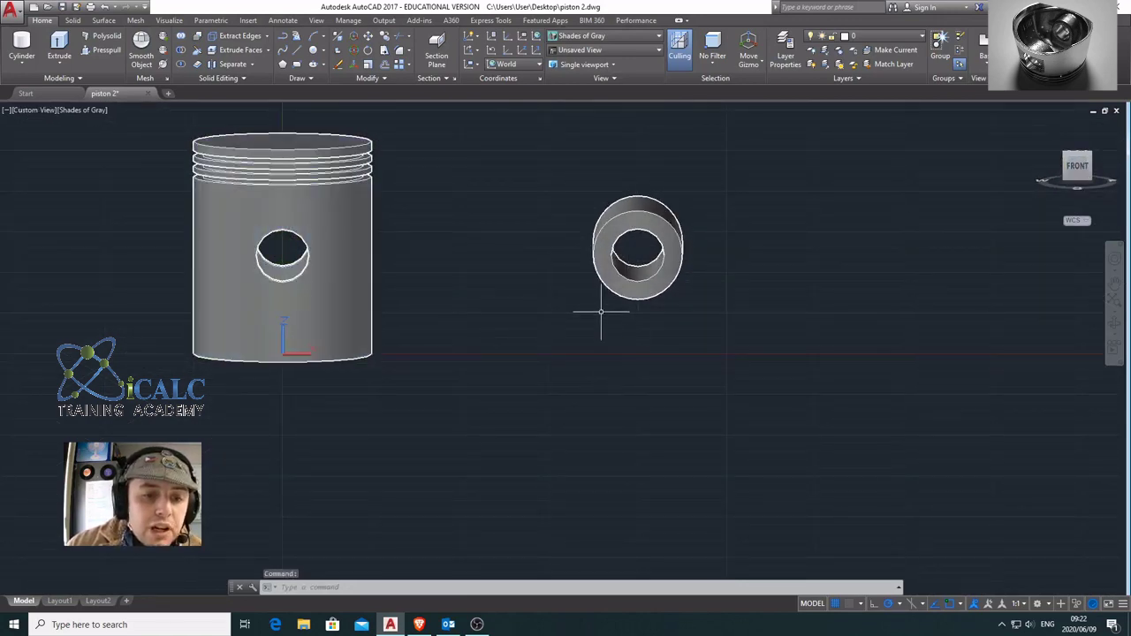
pyautogui.click(654, 229)
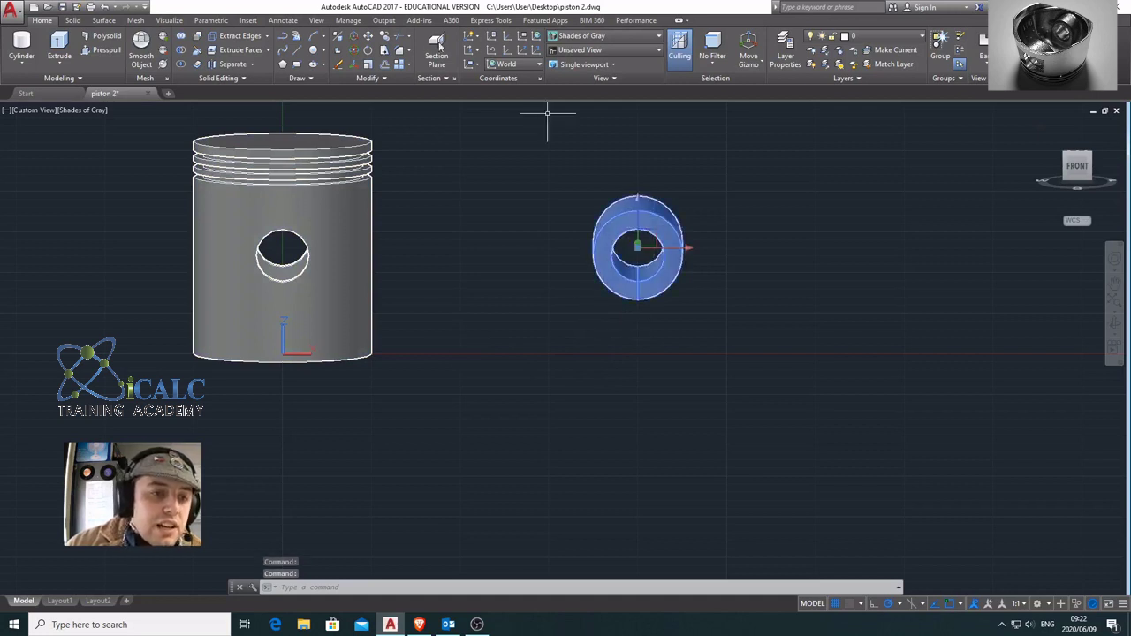
pyautogui.click(369, 36)
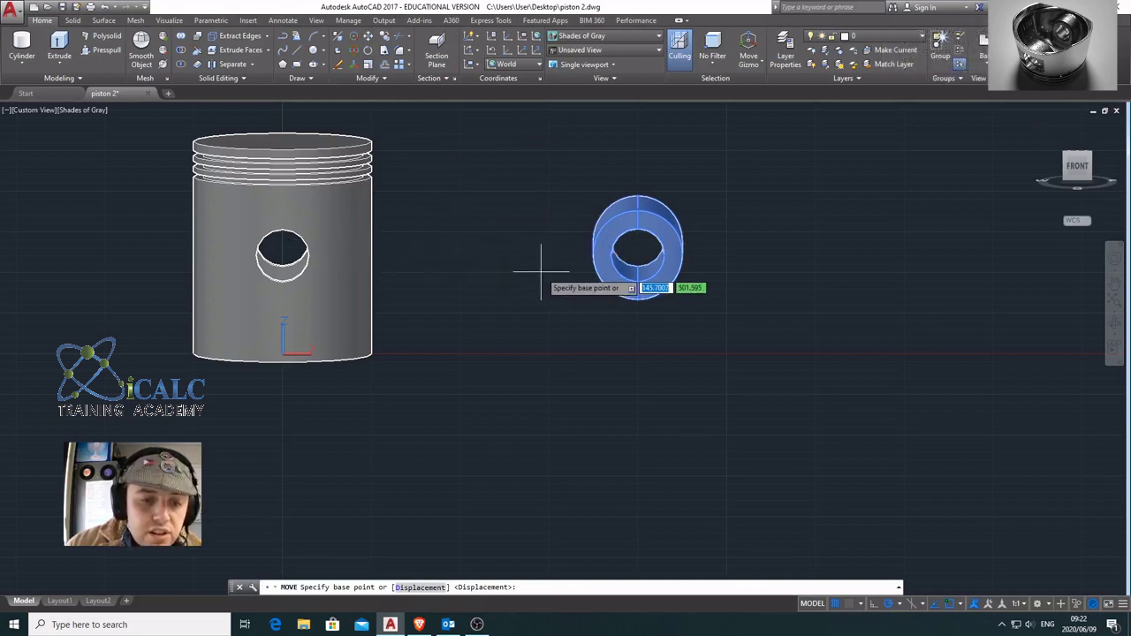
pyautogui.write('200')
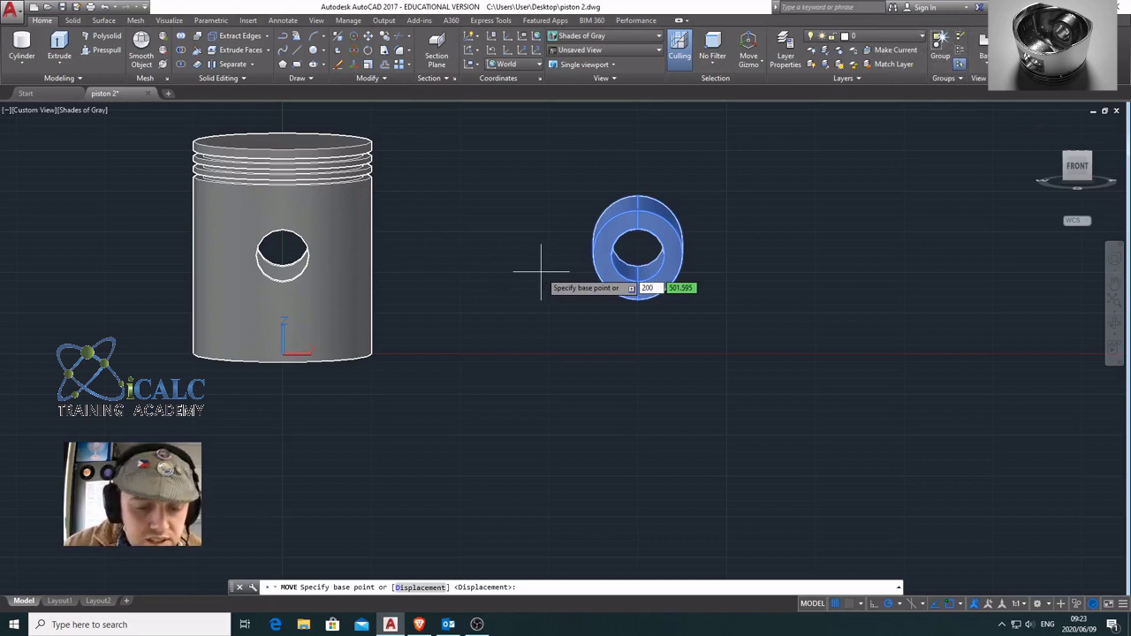
pyautogui.press('Tab')
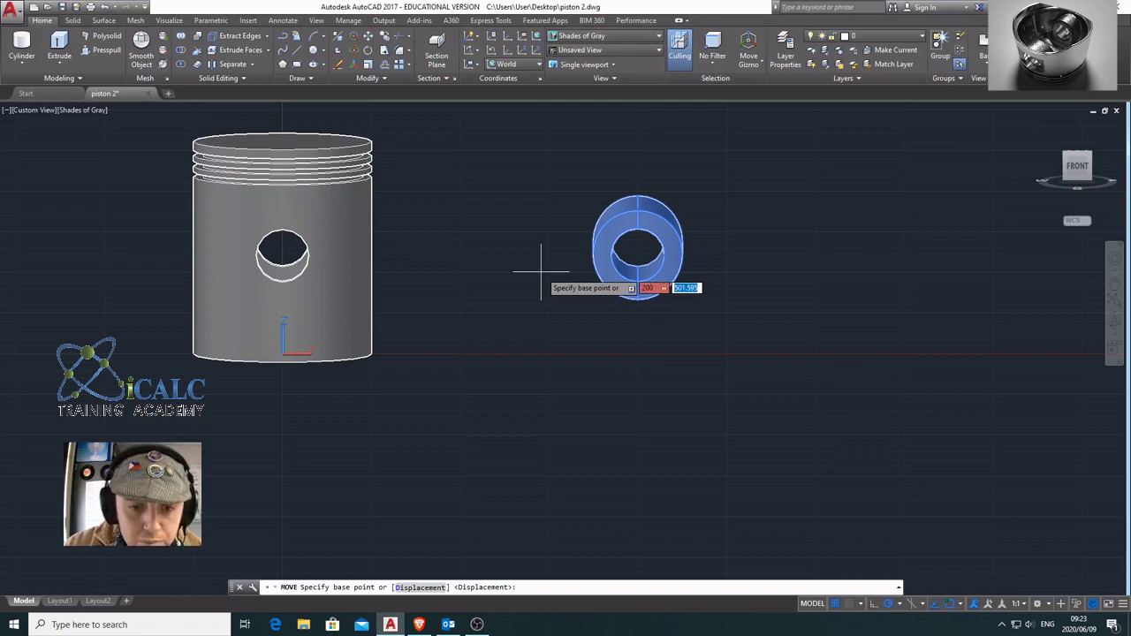
pyautogui.write('0')
pyautogui.press('Tab')
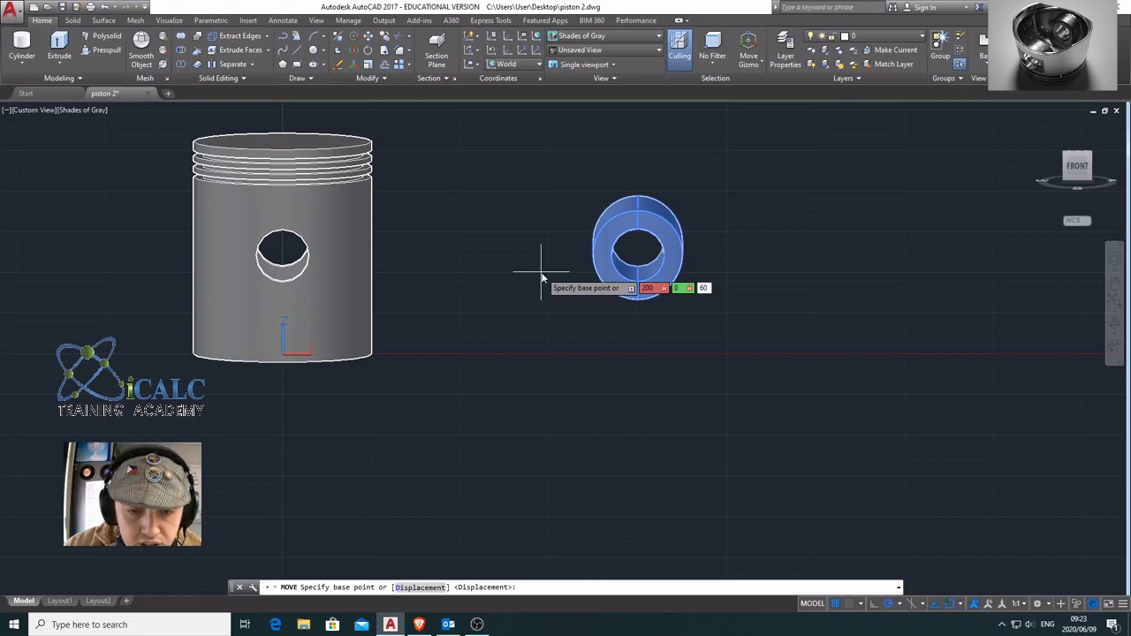
pyautogui.write('60')
pyautogui.press('Return')
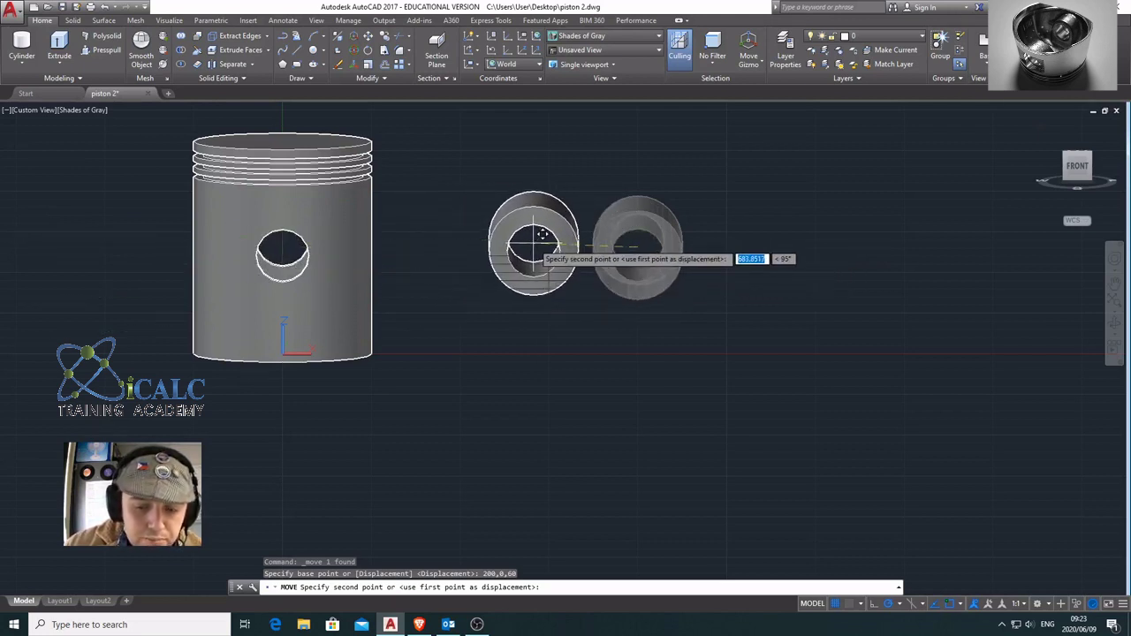
pyautogui.write('-2')
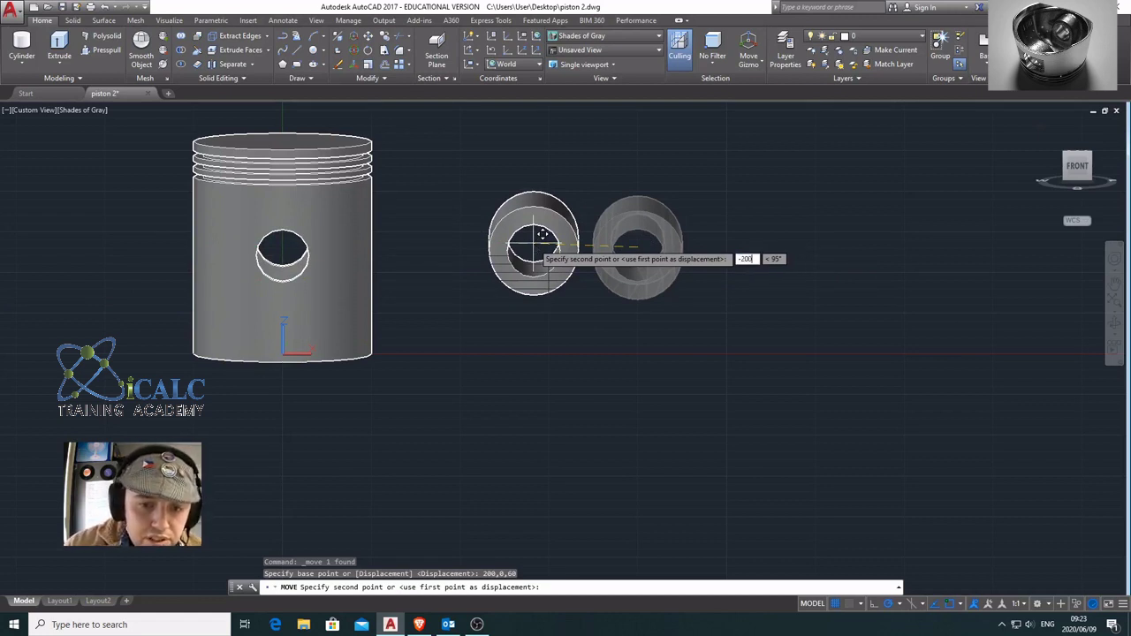
pyautogui.write('00')
pyautogui.press('Return')
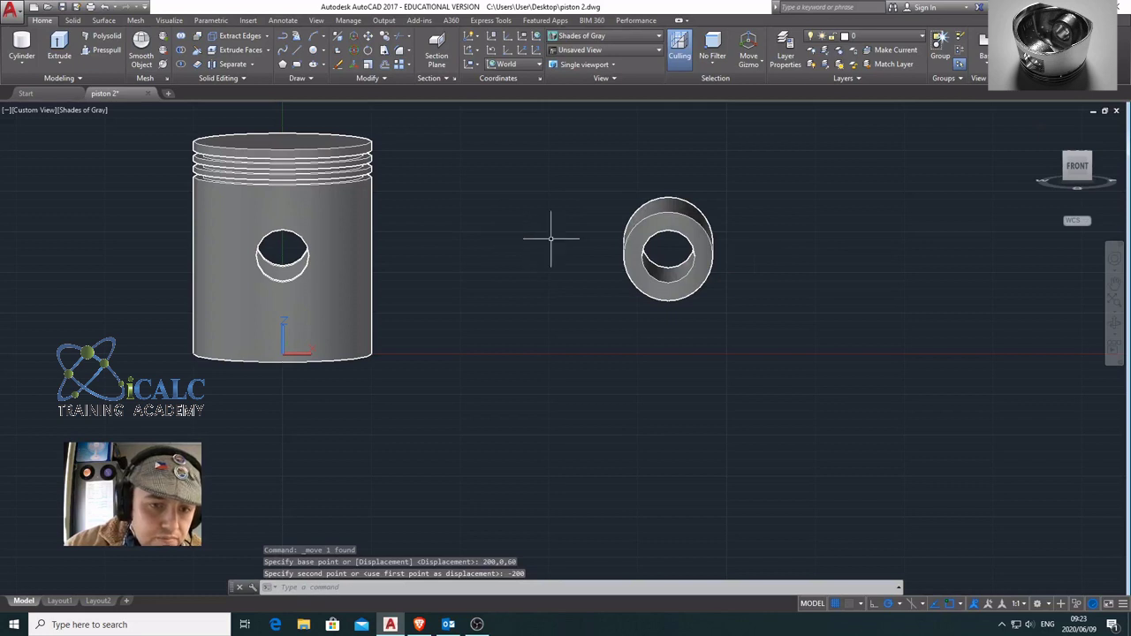
pyautogui.click(640, 233)
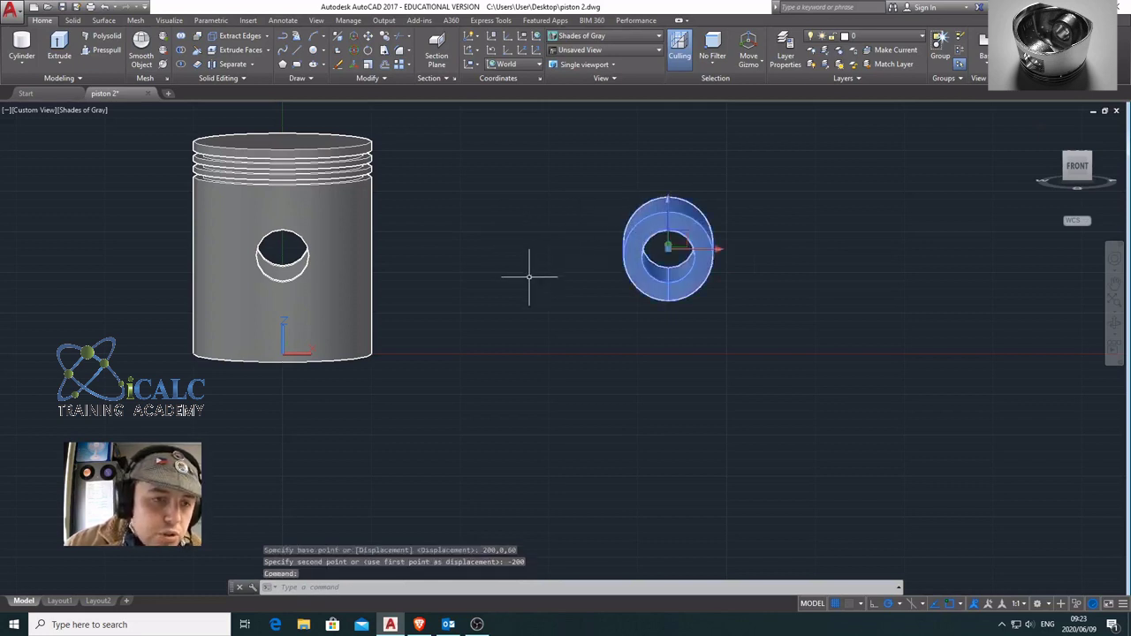
pyautogui.hotkey('ctrl', 'z')
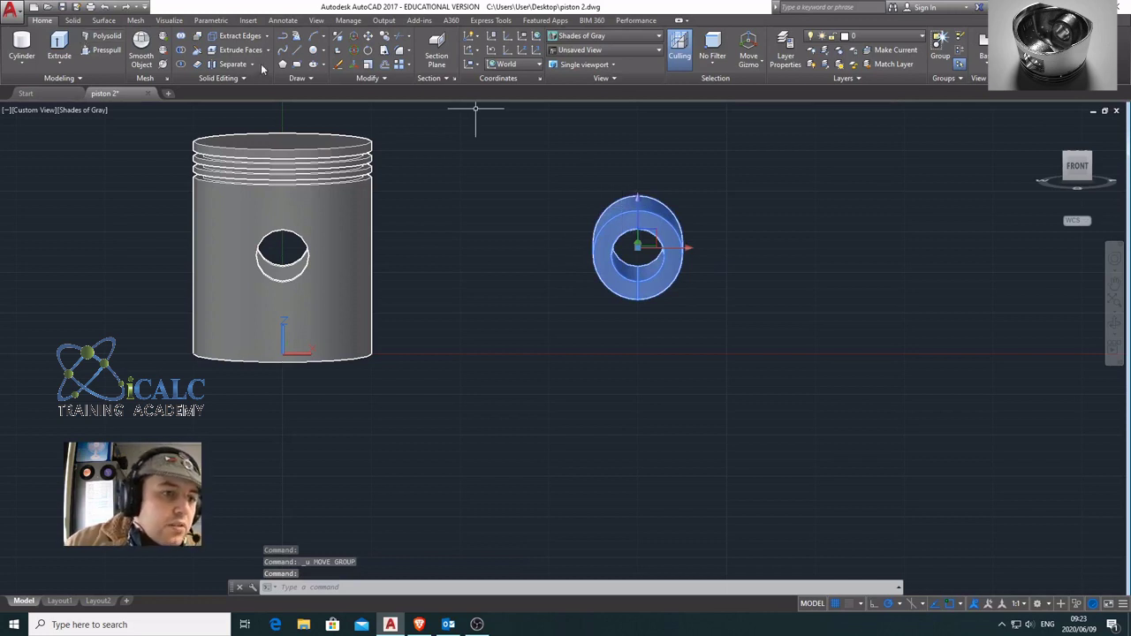
# - Move the tube in 3D into the piston, using base point 200,0,60 and a displacement of -200,0
pyautogui.click(363, 40)
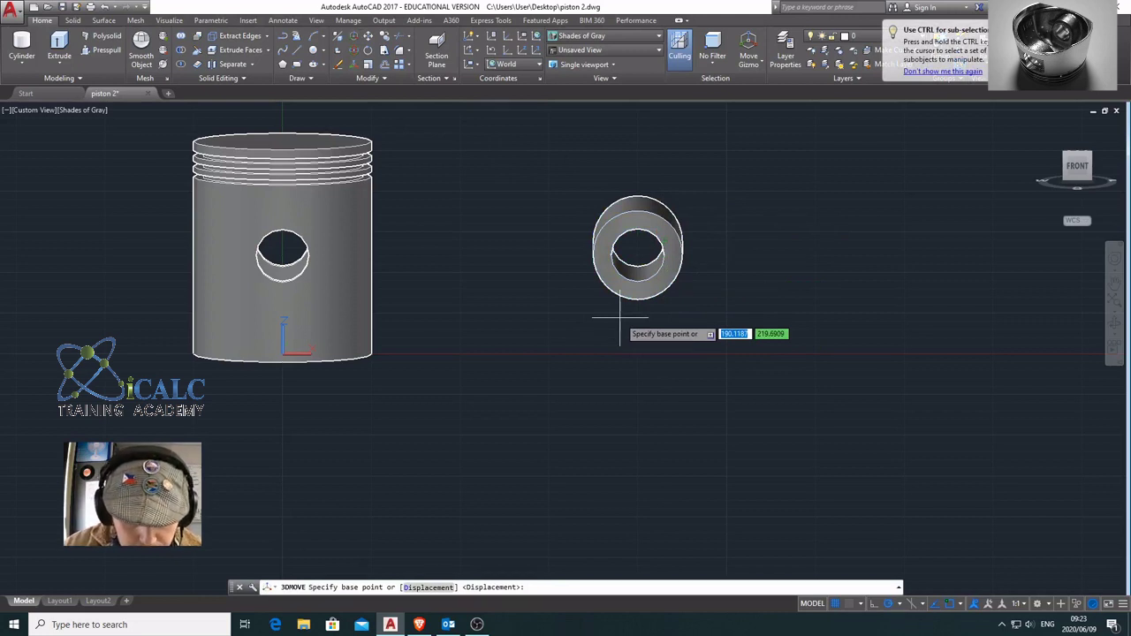
pyautogui.write('200')
pyautogui.press('Tab')
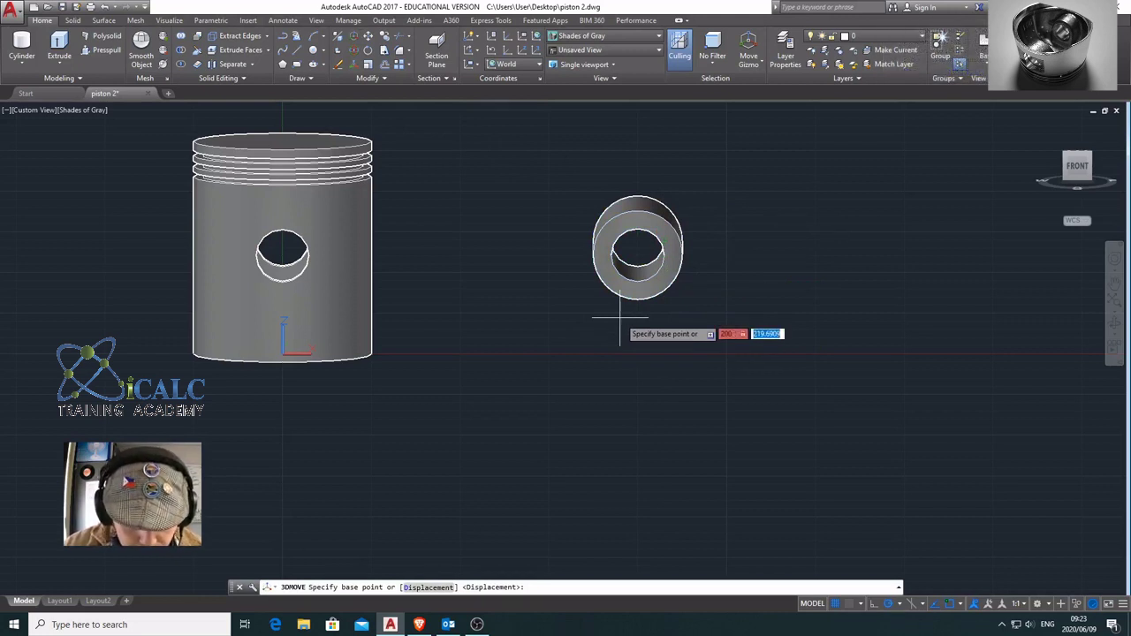
pyautogui.write('0')
pyautogui.press('Tab')
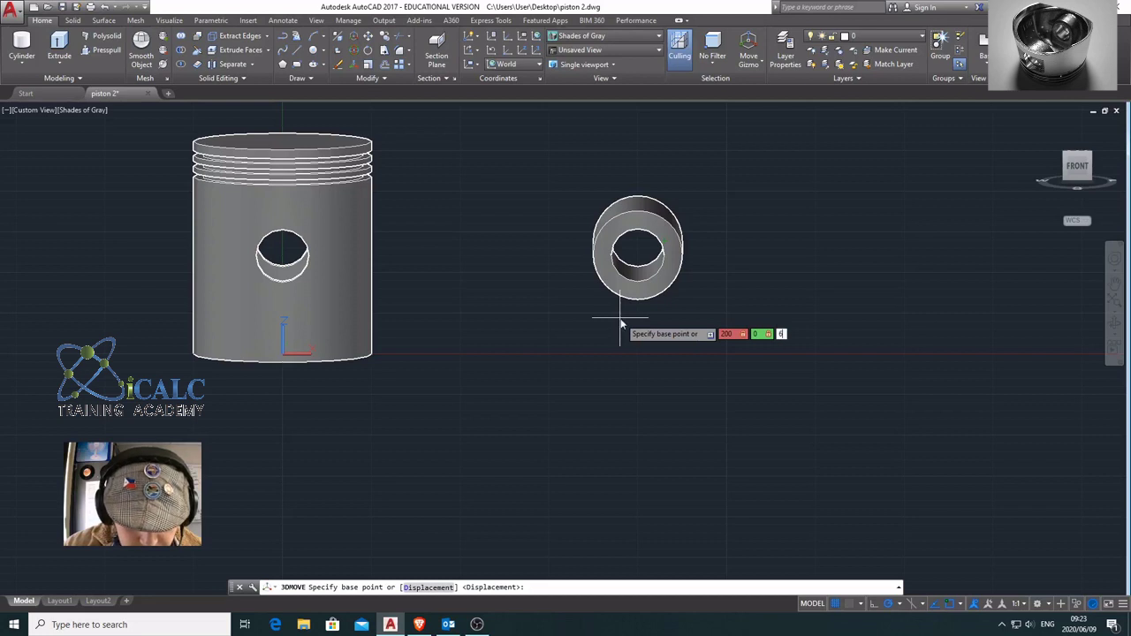
pyautogui.write('60')
pyautogui.press('Return')
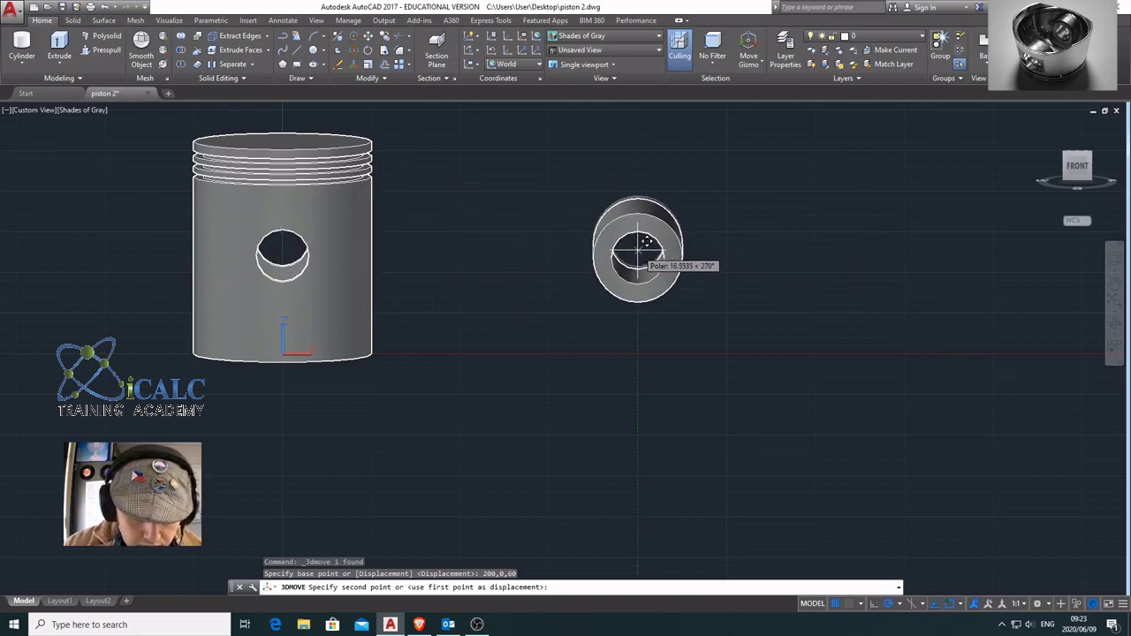
pyautogui.write('-200')
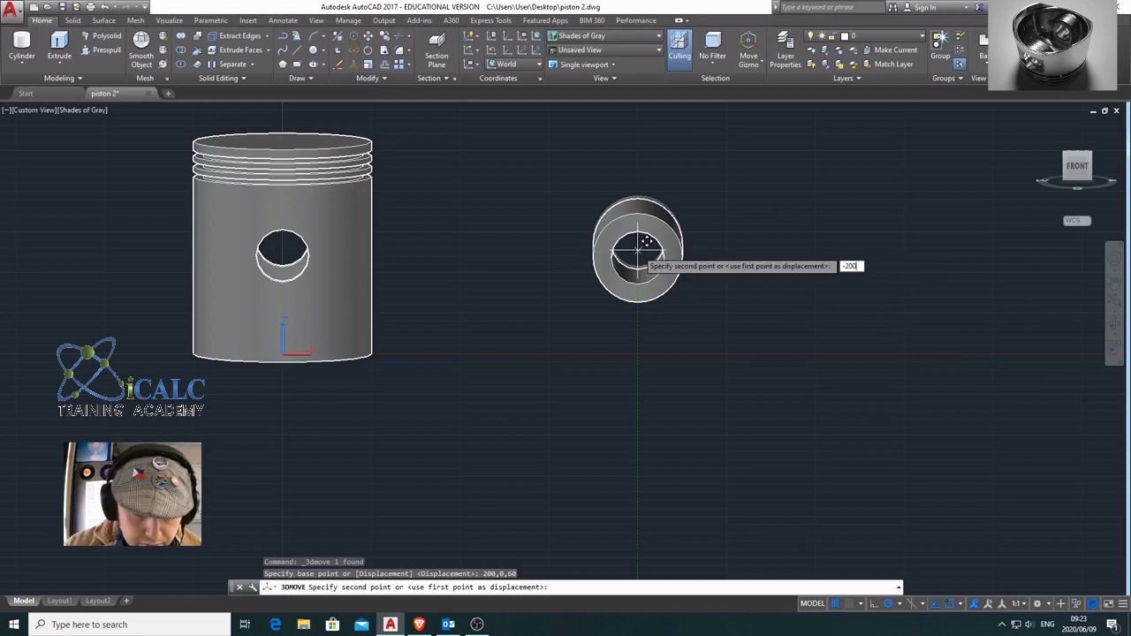
pyautogui.press('Tab')
pyautogui.write('0')
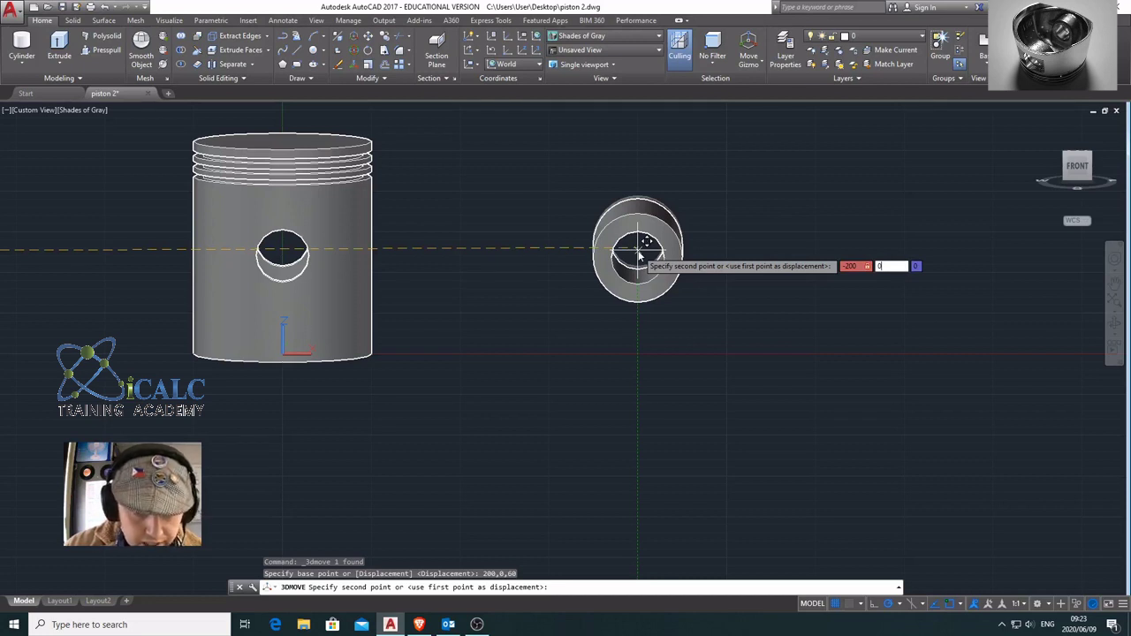
pyautogui.press('Tab')
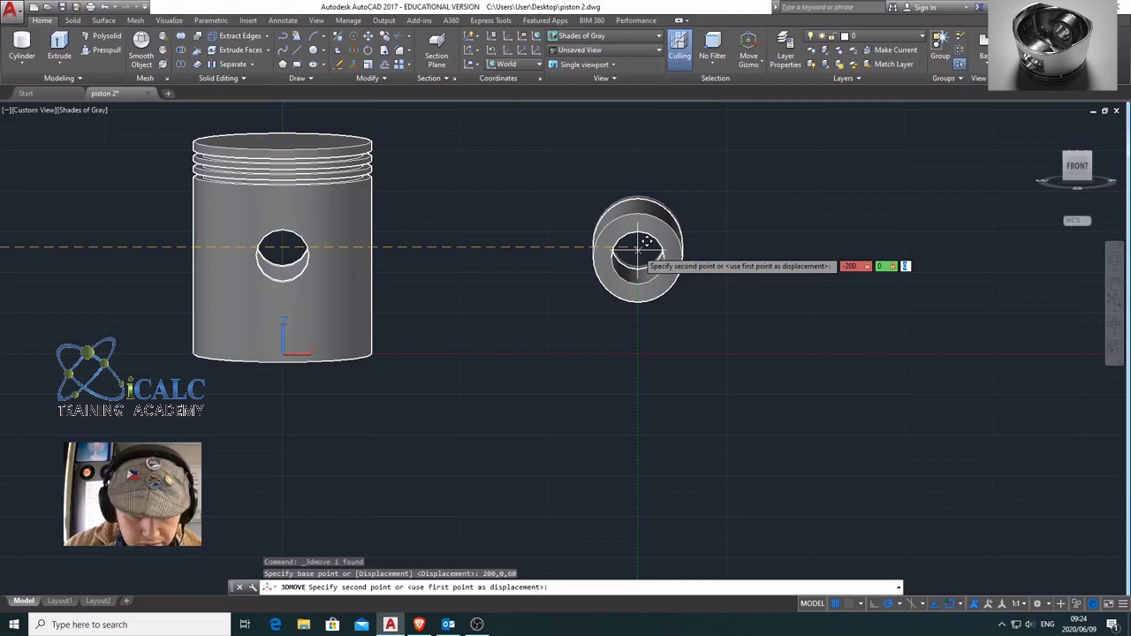
pyautogui.press('Return')
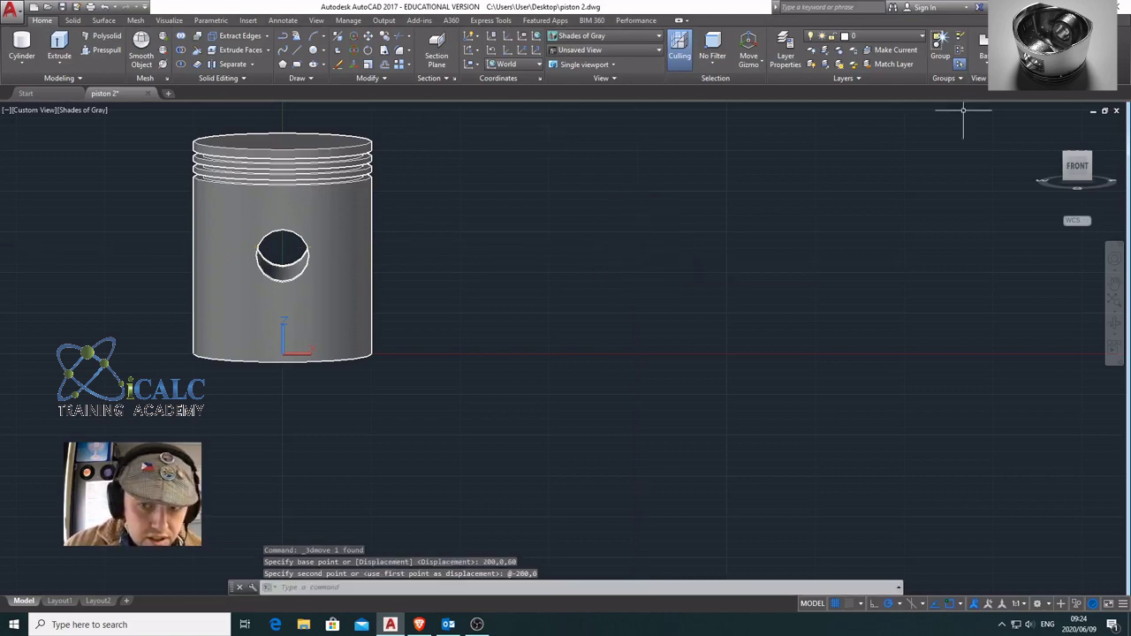
# - Examine the piston's open underside to check how the tube sits inside it
pyautogui.moveTo(1067, 158); pyautogui.dragTo(1076, 140)
pyautogui.scroll(4, 258, 287)
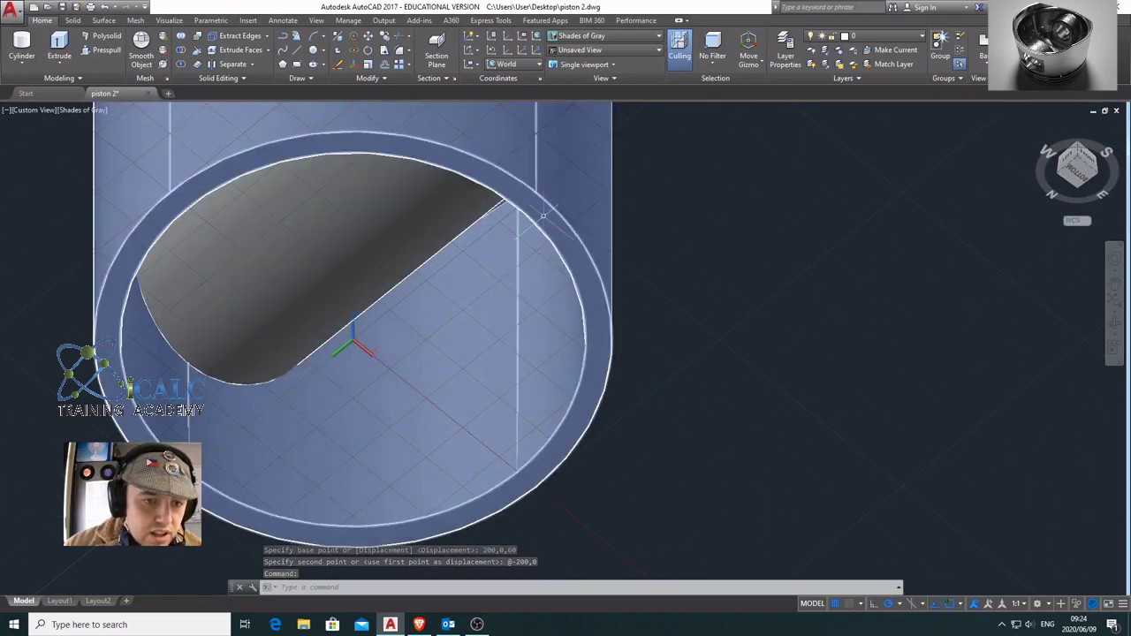
pyautogui.moveTo(536, 220); pyautogui.dragTo(456, 337, button='middle')
pyautogui.press('Escape')
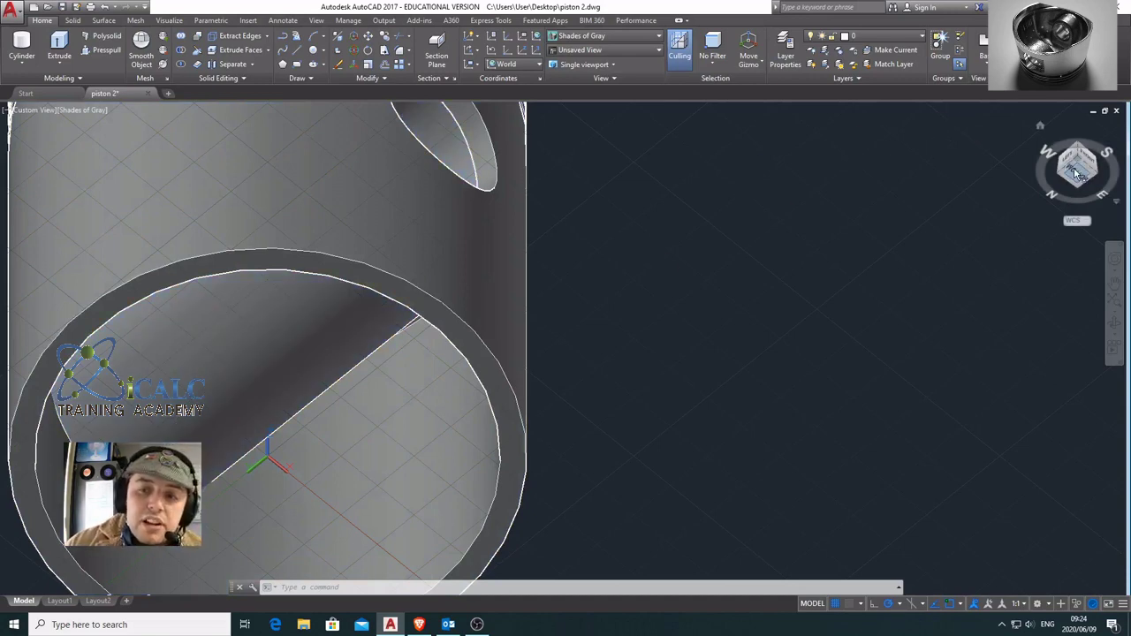
pyautogui.click(1076, 174)
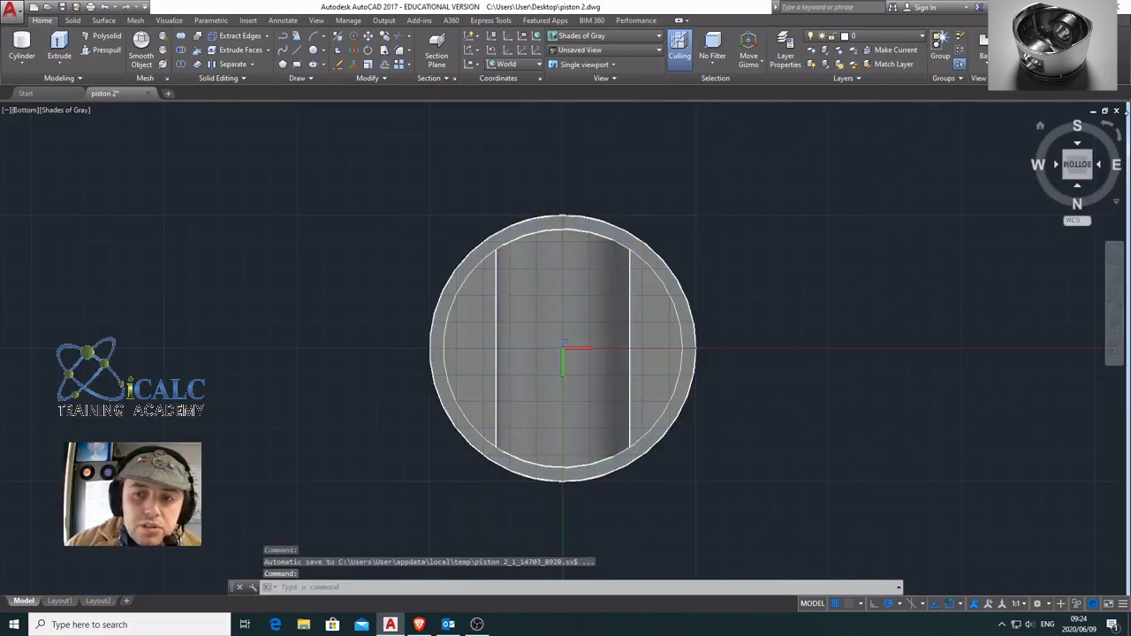
pyautogui.click(1115, 133)
pyautogui.click(1118, 135)
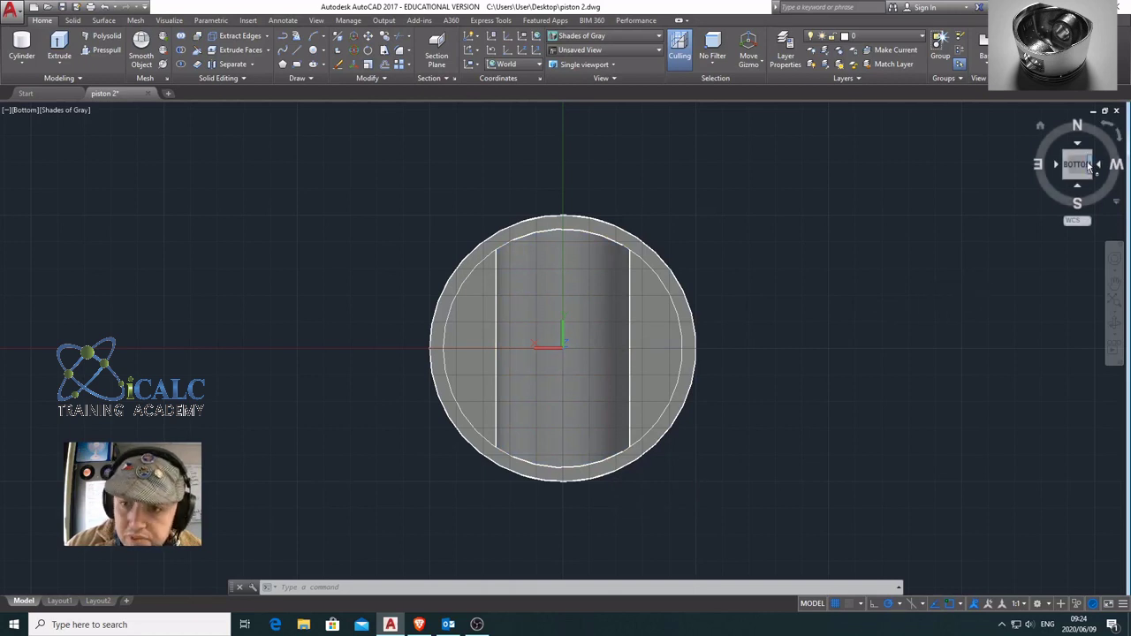
pyautogui.moveTo(1069, 161); pyautogui.dragTo(1079, 186)
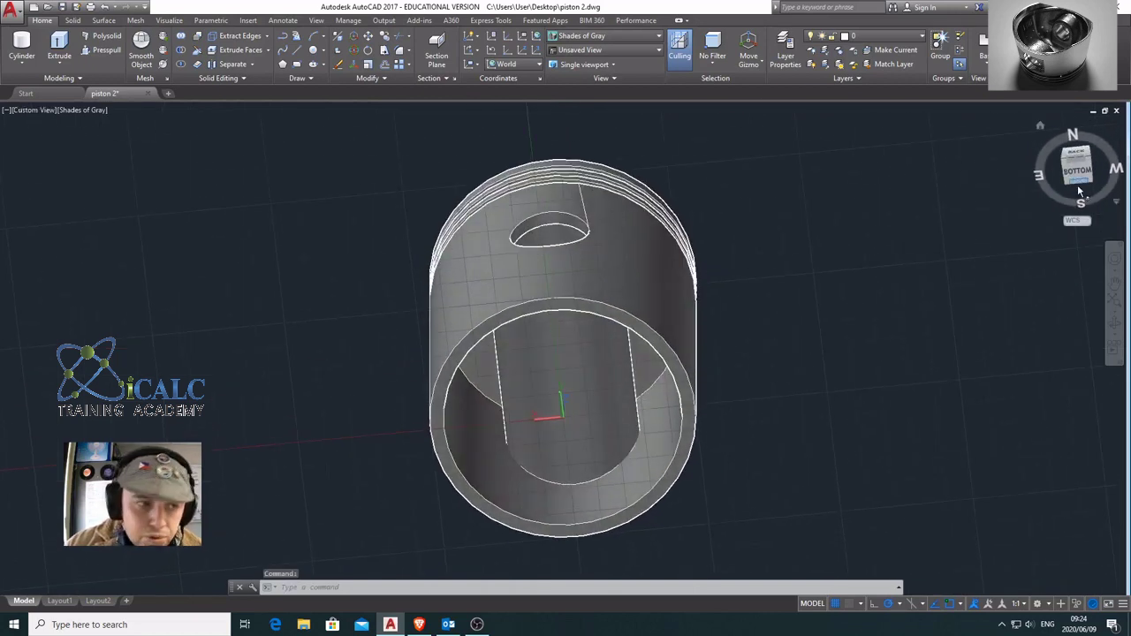
# - Create a box inside the piston from corner 25,25,0 to relative corner -50,-50 with a height of 90
pyautogui.click(22, 63)
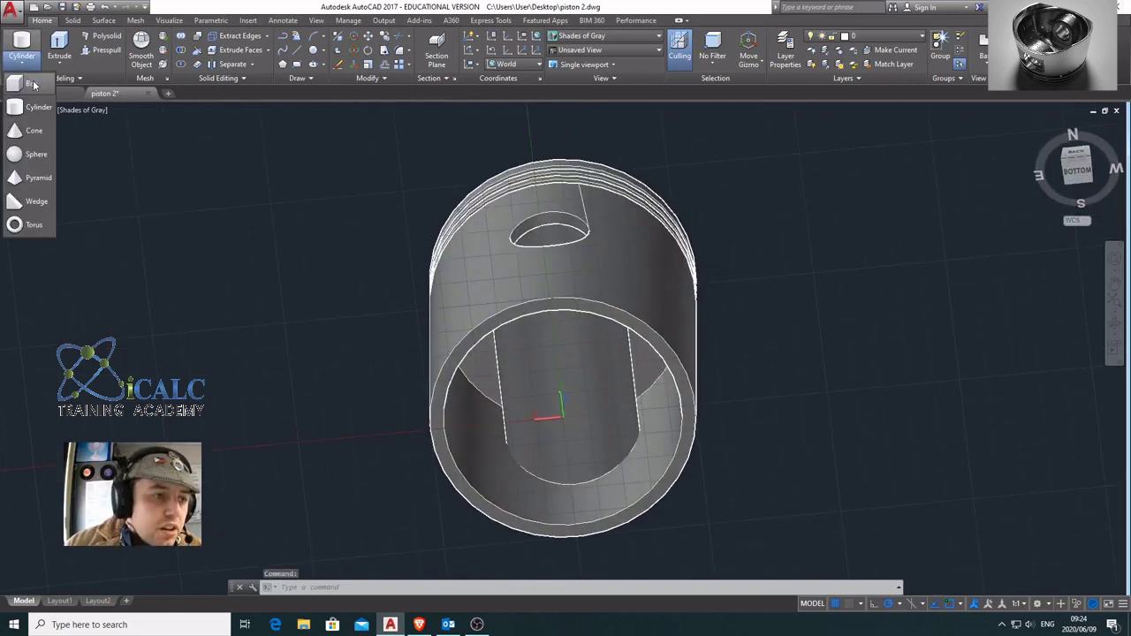
pyautogui.click(33, 84)
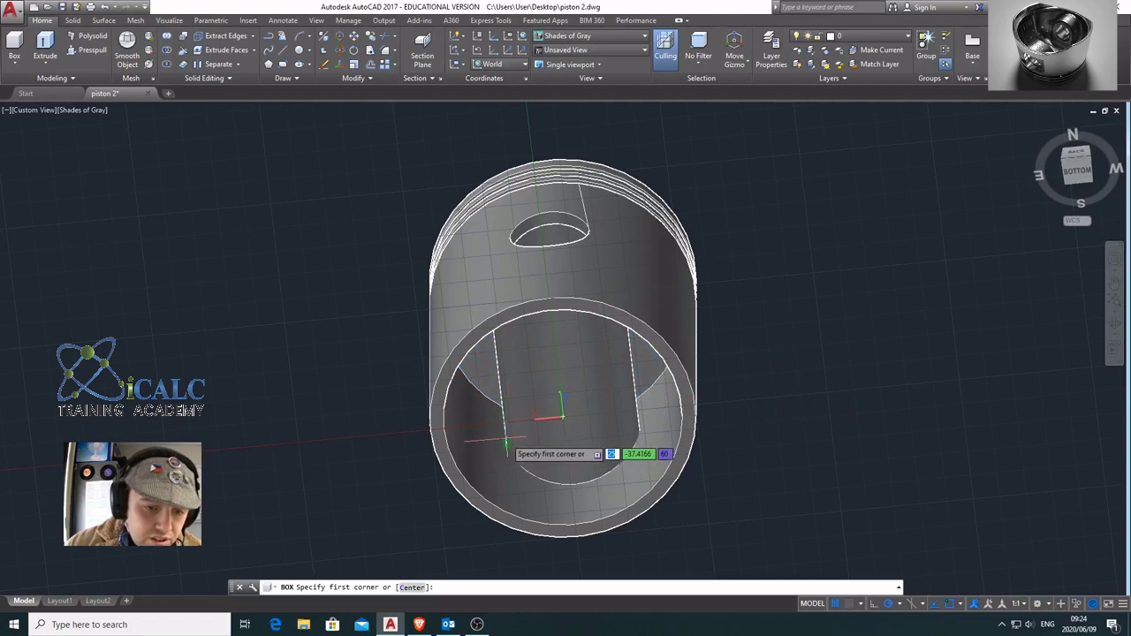
pyautogui.write('25')
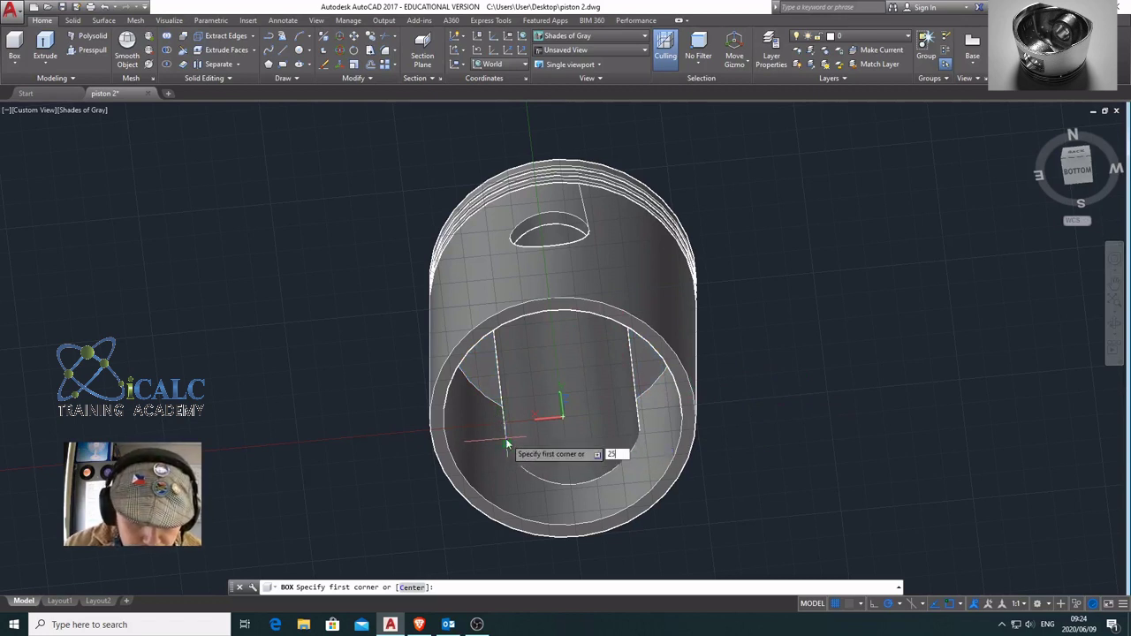
pyautogui.write(',25,')
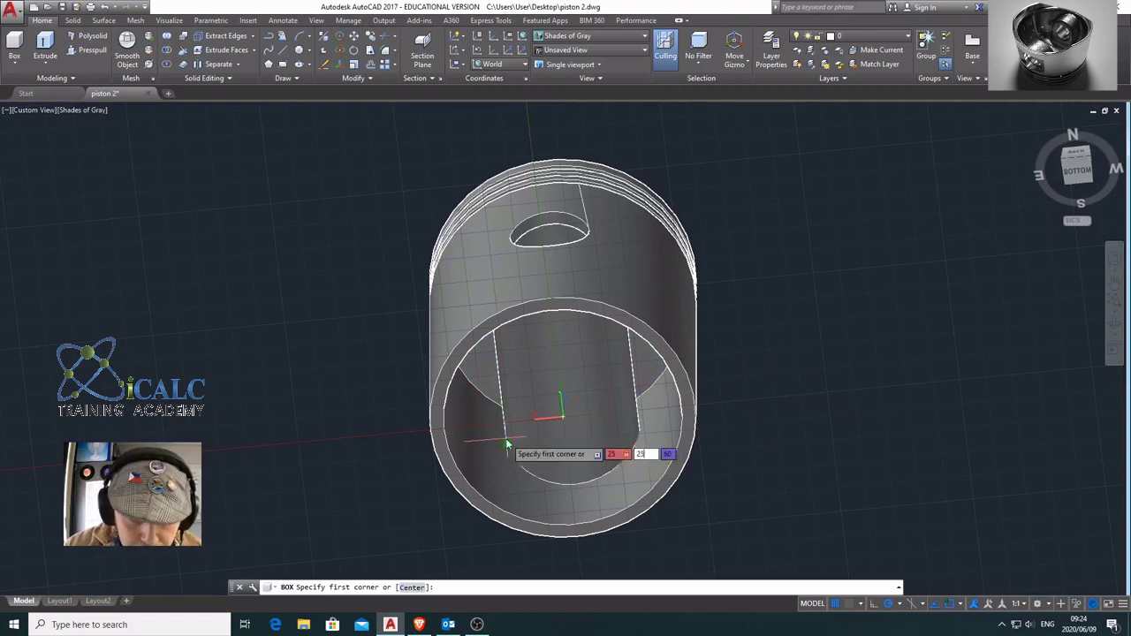
pyautogui.write('0')
pyautogui.press('Return')
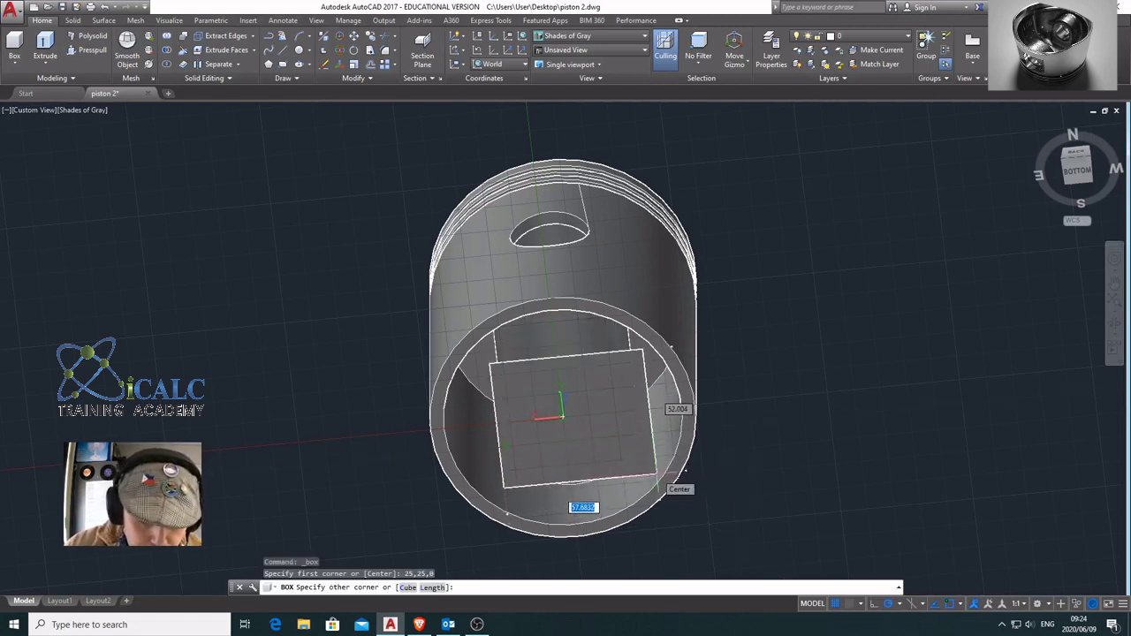
pyautogui.write('-50')
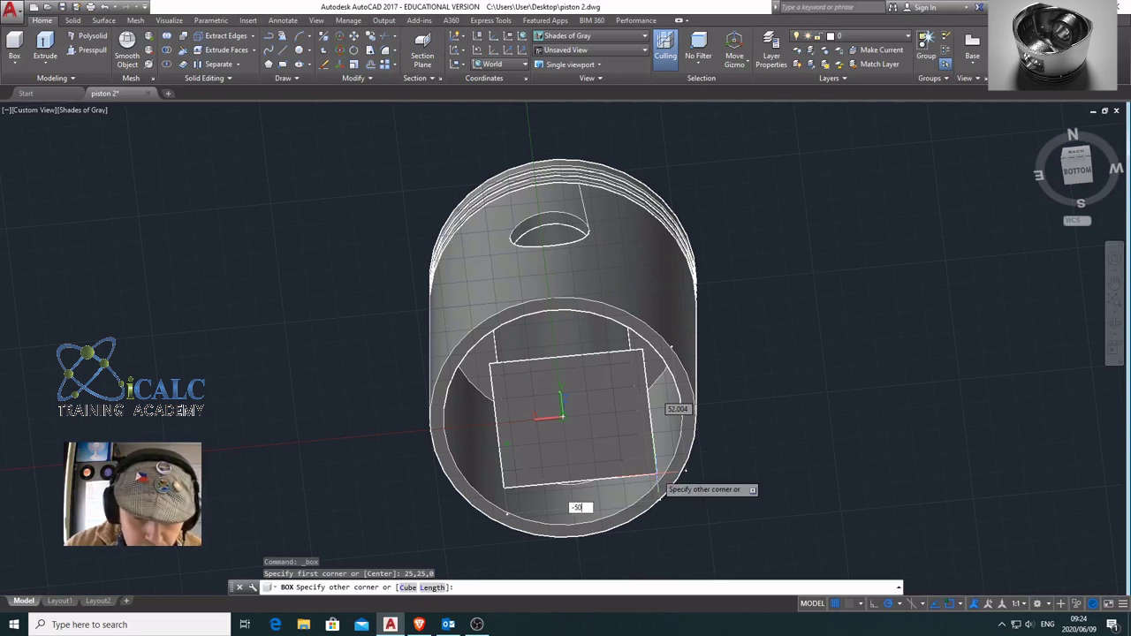
pyautogui.press('Tab')
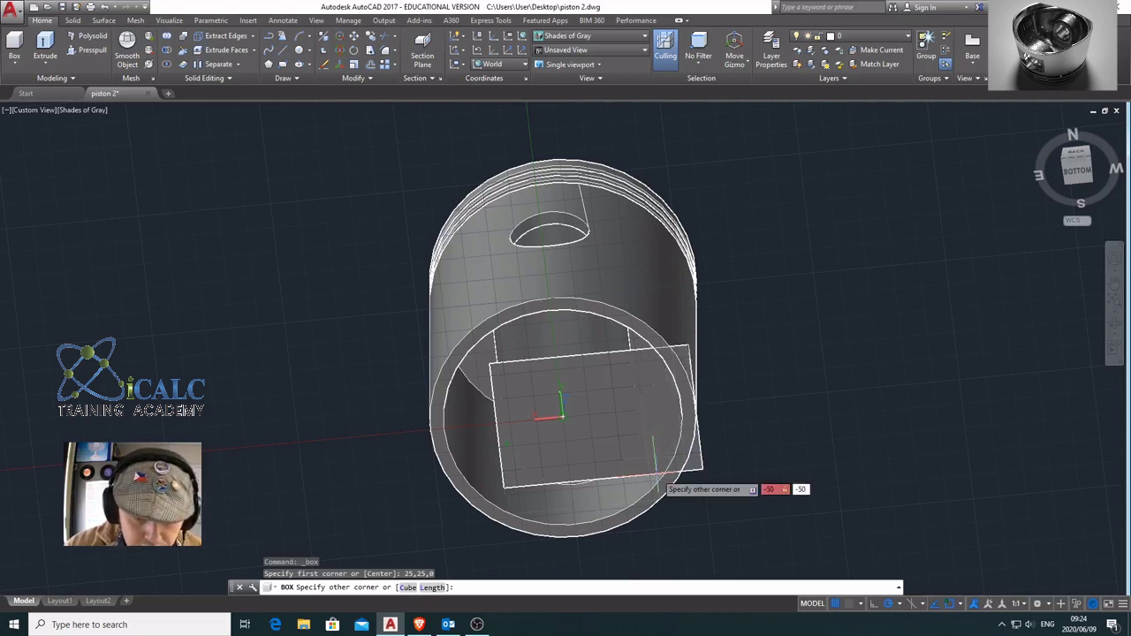
pyautogui.press('Return')
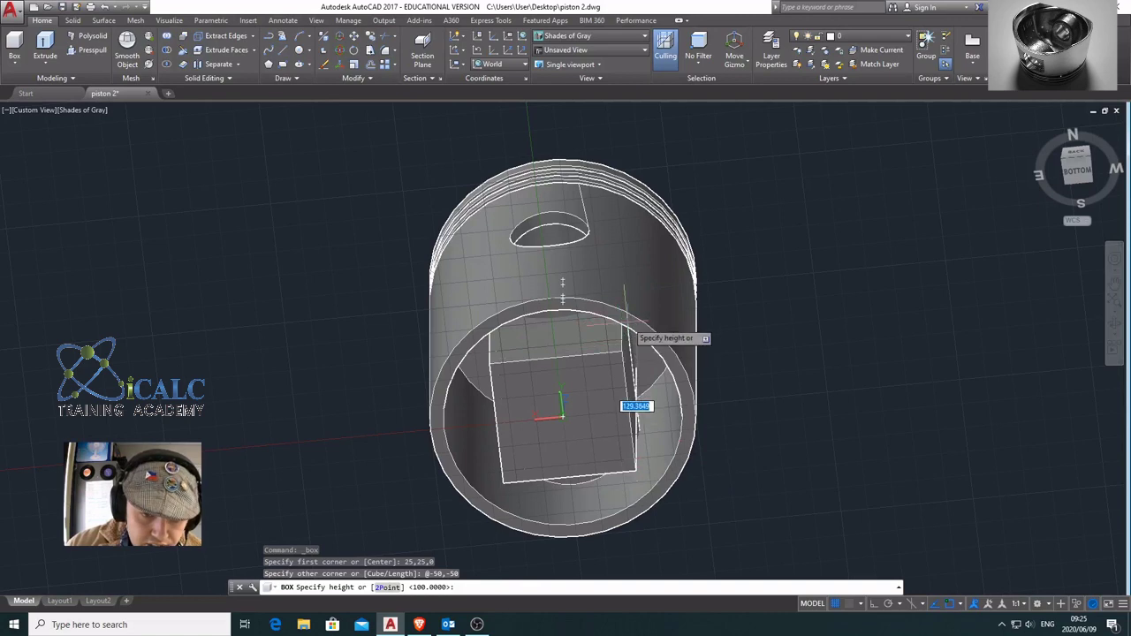
pyautogui.write('50')
pyautogui.press('Return')
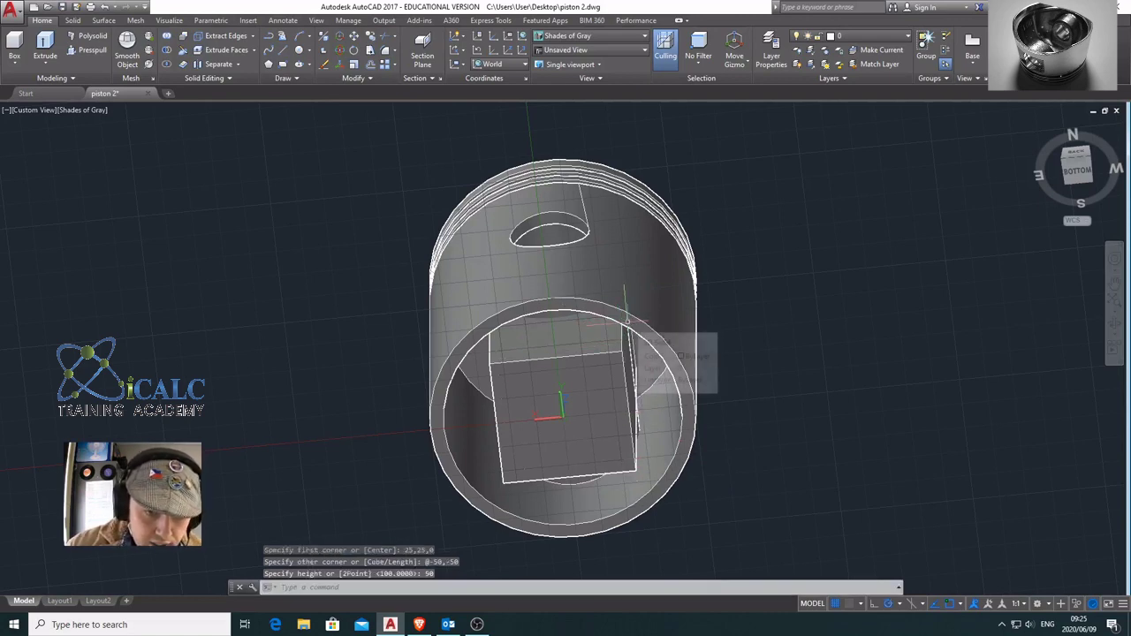
pyautogui.click(1067, 168)
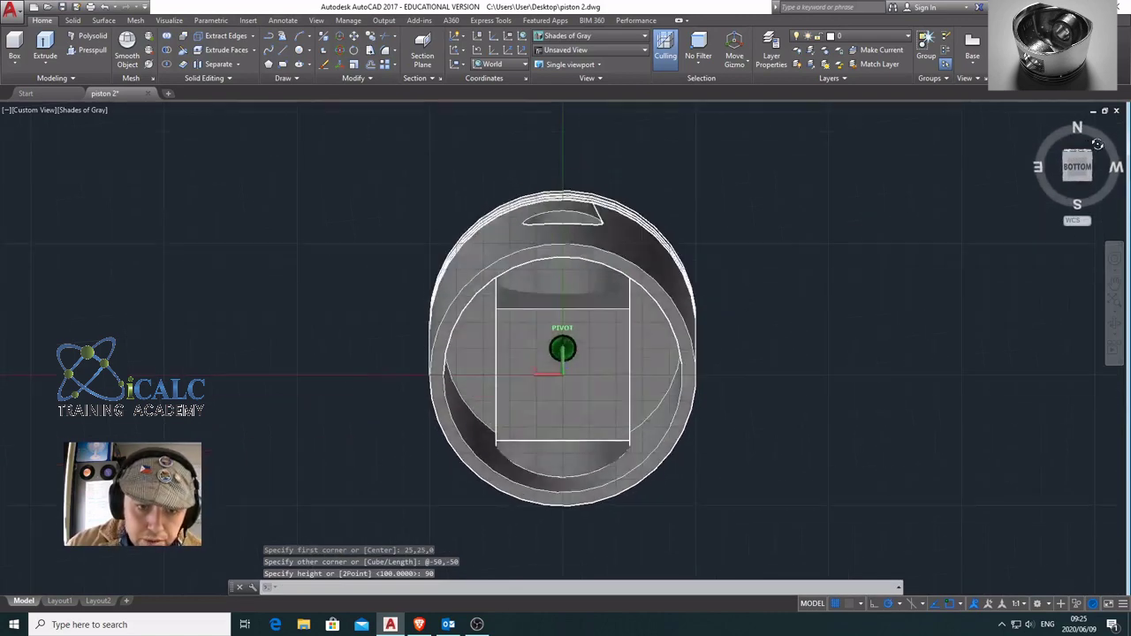
pyautogui.moveTo(1069, 168); pyautogui.dragTo(1034, 188)
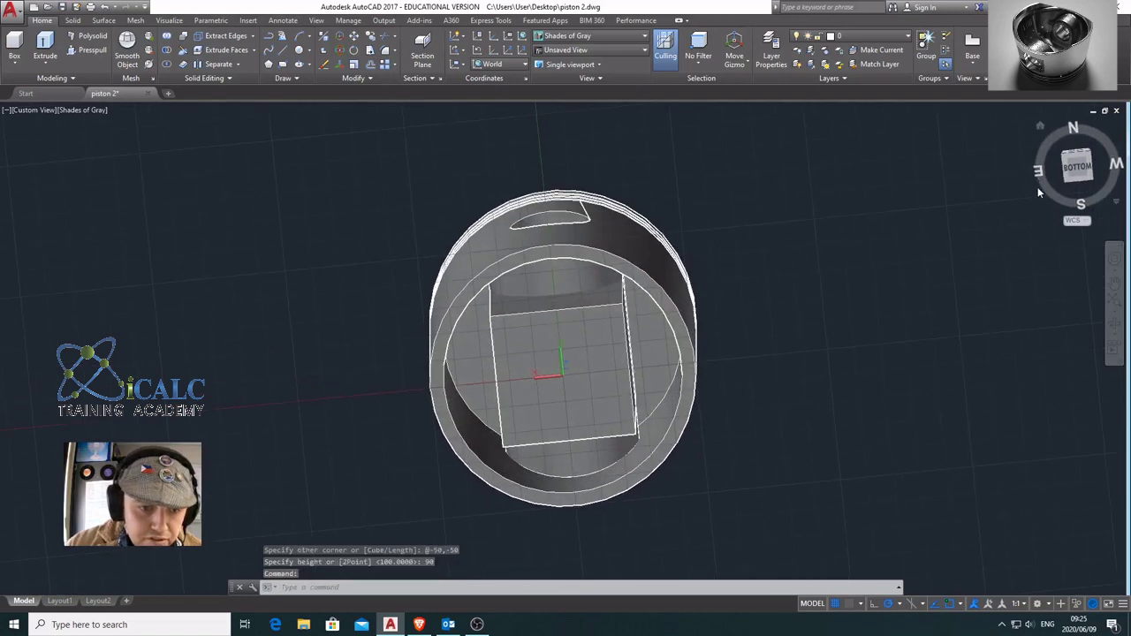
# - Subtract the box from the tube inside the piston, leaving a separate pin boss at each side wall
pyautogui.click(166, 53)
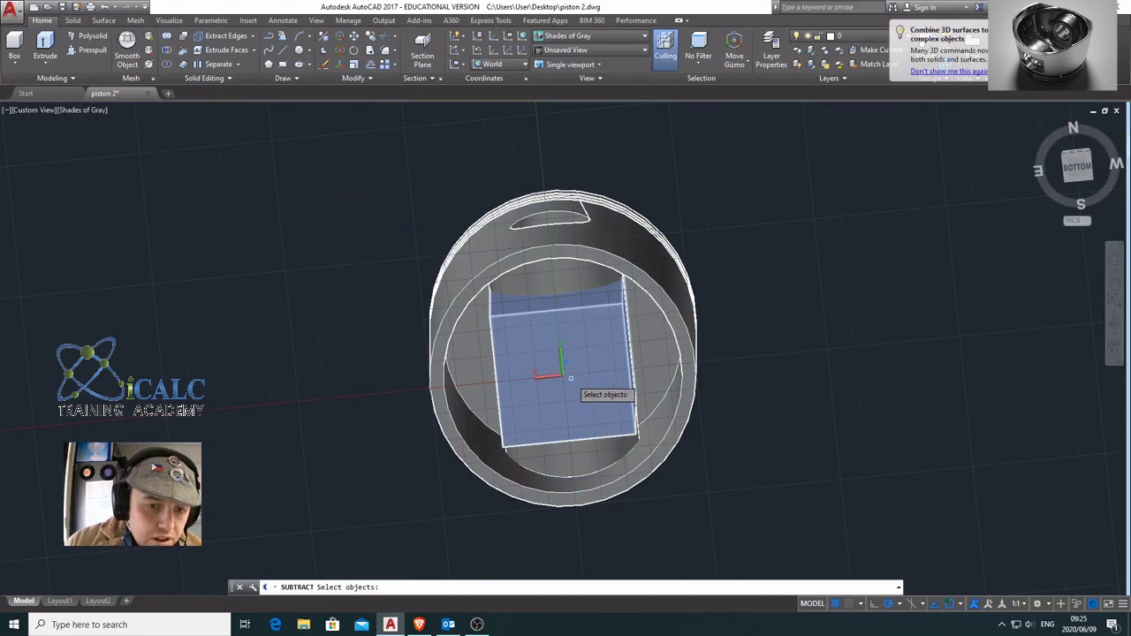
pyautogui.click(568, 320)
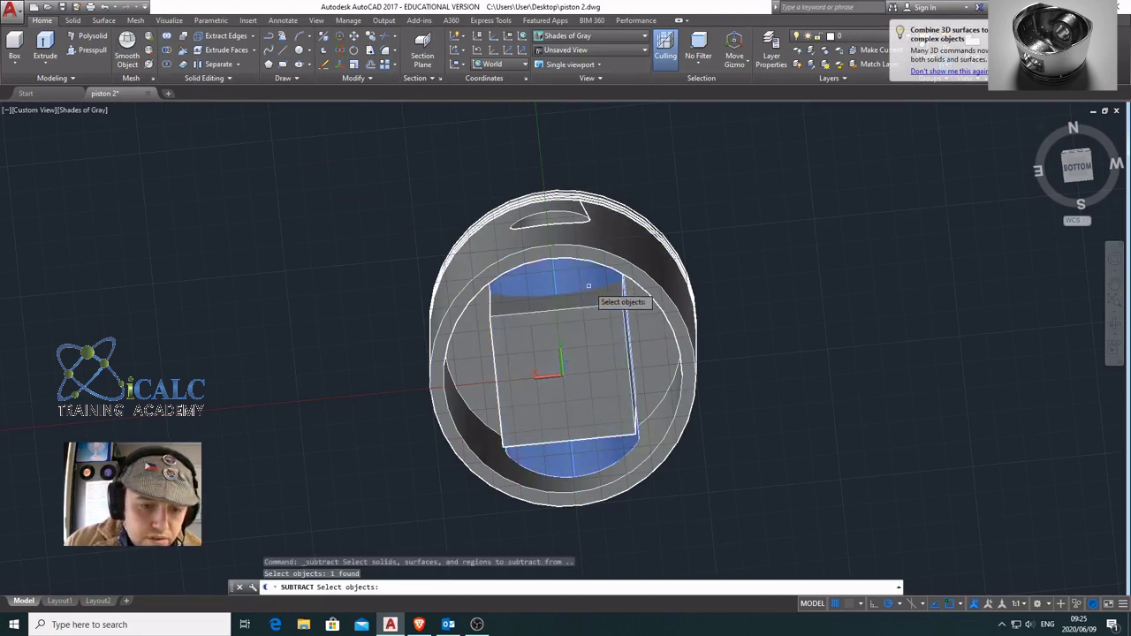
pyautogui.press('Return')
pyautogui.click(594, 305)
pyautogui.press('Return')
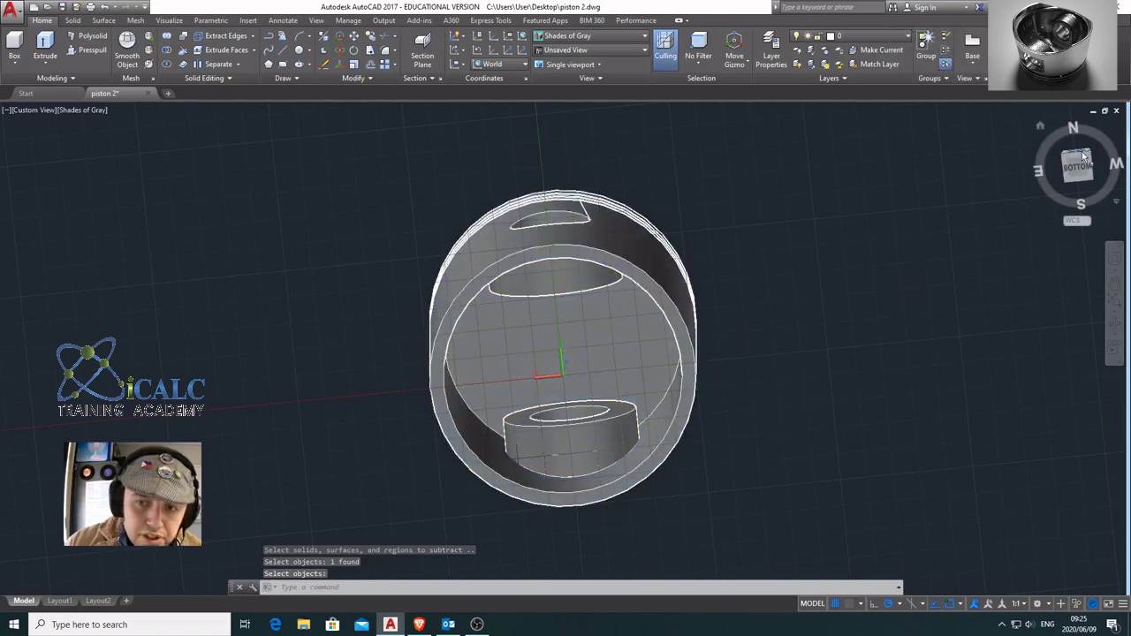
# - Examine the piston from its sides, top and open underside to check the pin holes and the inner bosses
pyautogui.moveTo(1083, 157)
pyautogui.mouseDown()
pyautogui.moveTo(13, 185)
pyautogui.moveTo(1, 265)
pyautogui.mouseUp()
pyautogui.press('Return')
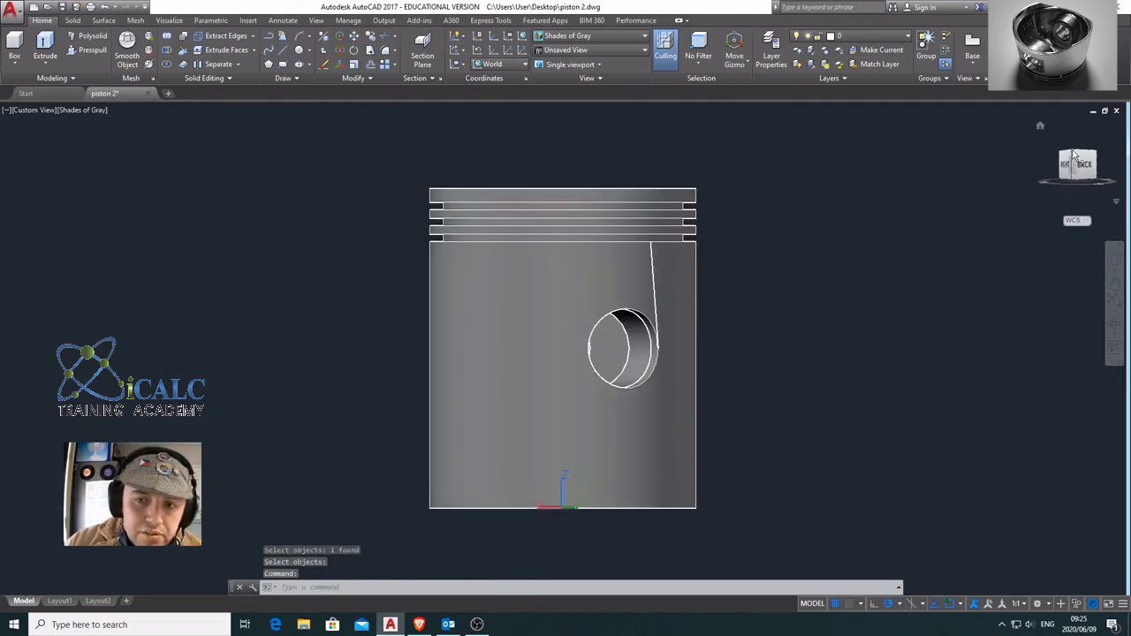
pyautogui.moveTo(1074, 155)
pyautogui.mouseDown()
pyautogui.moveTo(780, 114)
pyautogui.moveTo(649, 583)
pyautogui.moveTo(646, 550)
pyautogui.moveTo(672, 575)
pyautogui.moveTo(823, 539)
pyautogui.moveTo(846, 571)
pyautogui.moveTo(866, 126)
pyautogui.moveTo(866, 159)
pyautogui.moveTo(926, 135)
pyautogui.moveTo(924, 156)
pyautogui.moveTo(930, 111)
pyautogui.mouseUp()
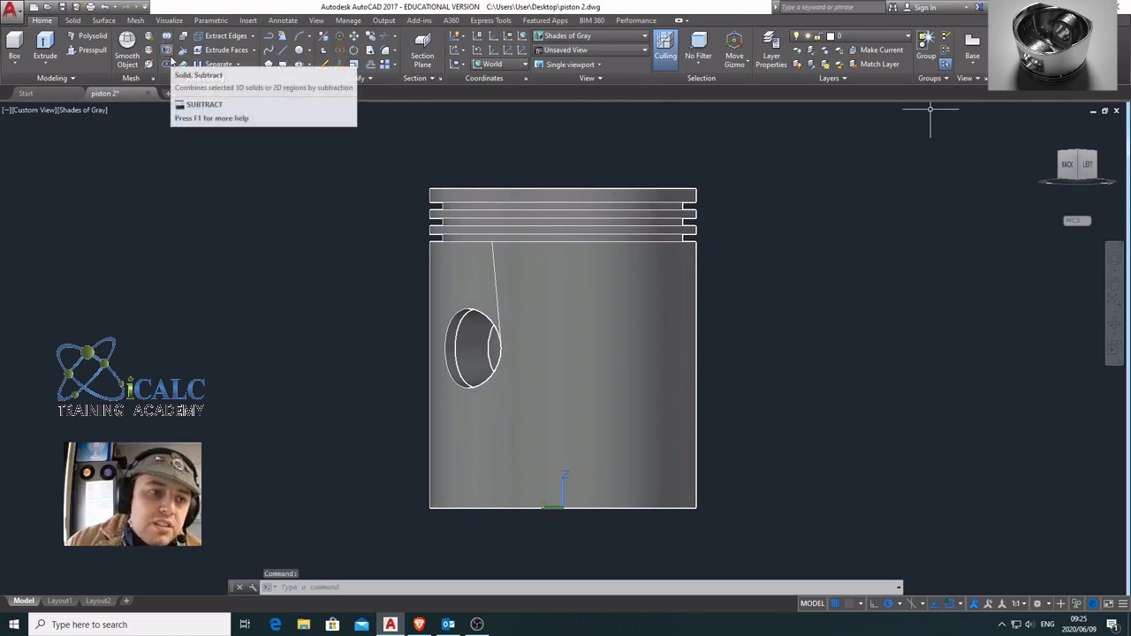
pyautogui.click(614, 212)
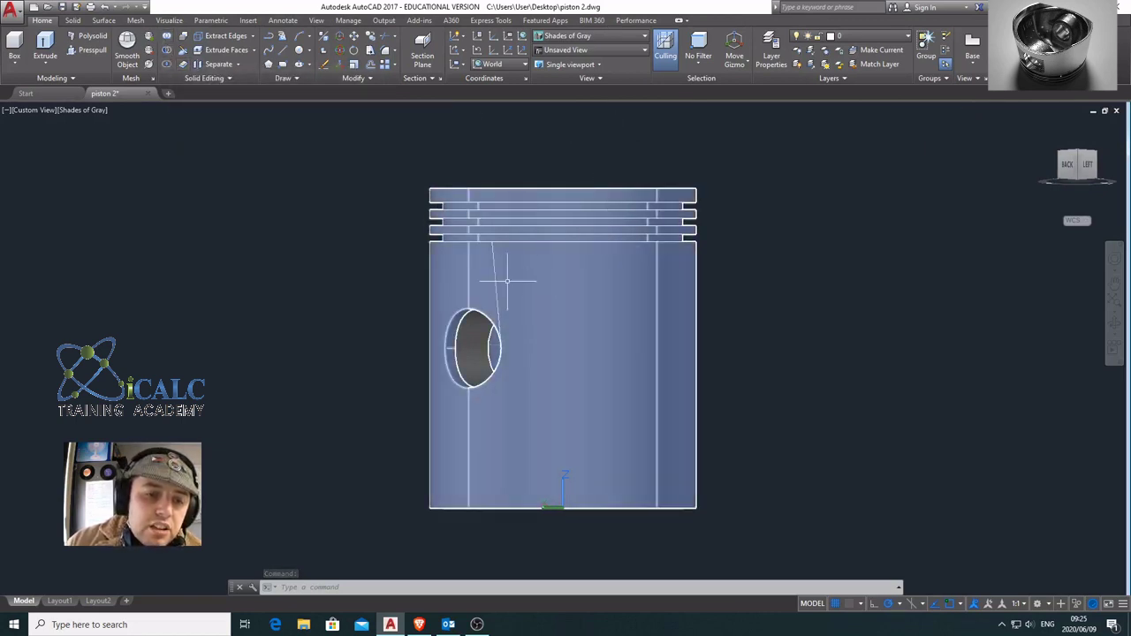
pyautogui.press('Escape')
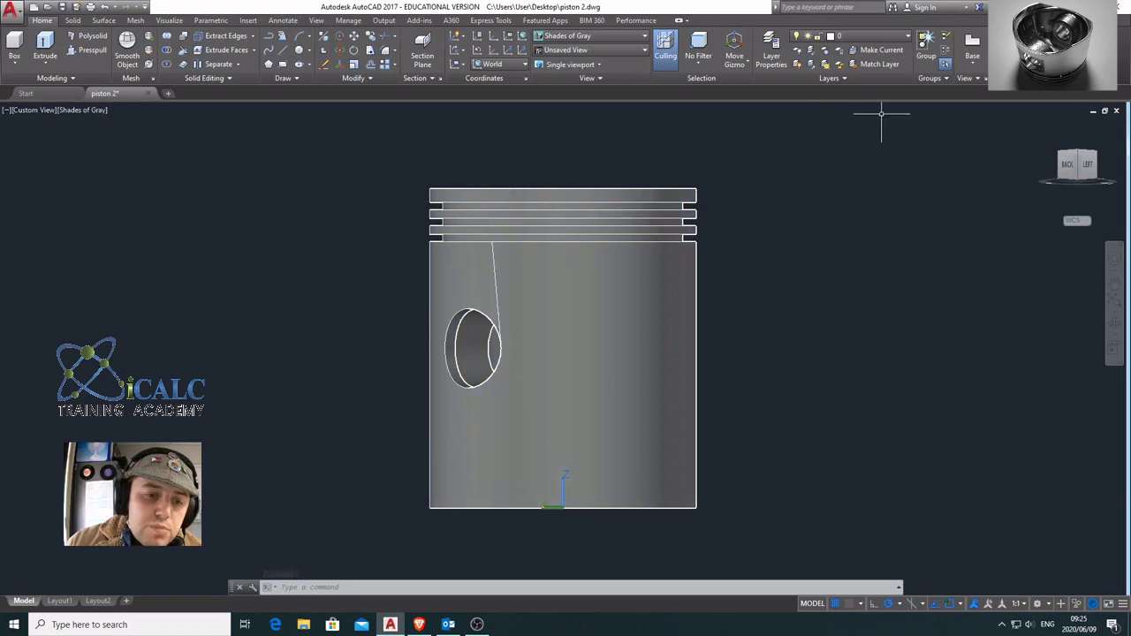
pyautogui.click(1078, 157)
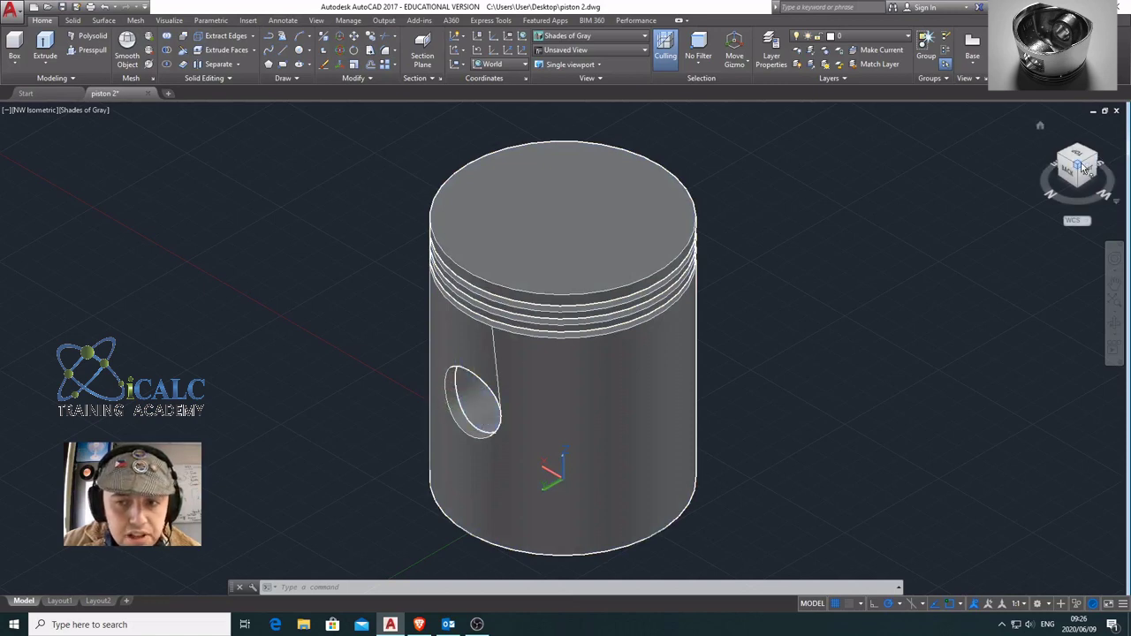
pyautogui.moveTo(1078, 170)
pyautogui.mouseDown()
pyautogui.moveTo(1068, 120)
pyautogui.moveTo(1020, 411)
pyautogui.moveTo(1027, 462)
pyautogui.moveTo(947, 489)
pyautogui.moveTo(954, 459)
pyautogui.mouseUp()
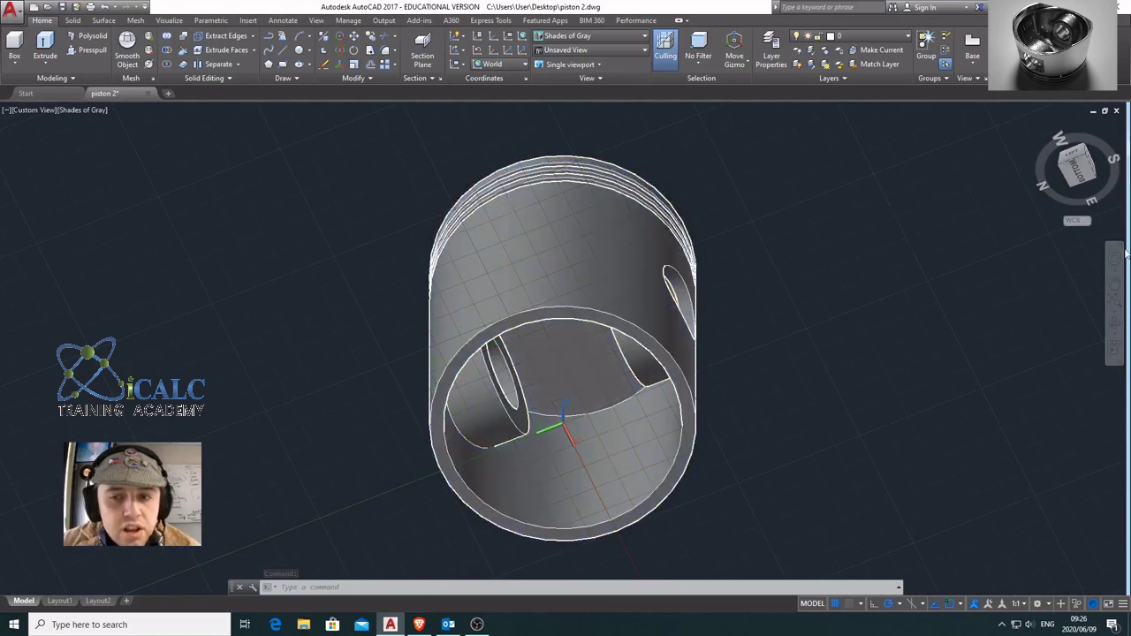
pyautogui.click(1089, 159)
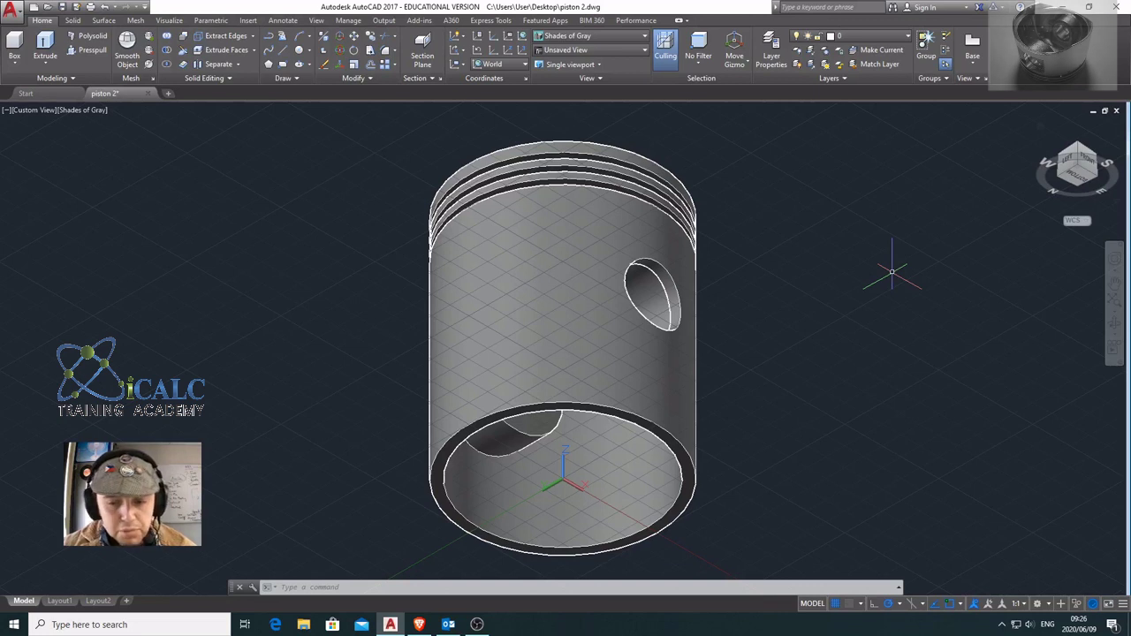
# - Open the list of available workspaces to check which one is active
pyautogui.click(1042, 608)
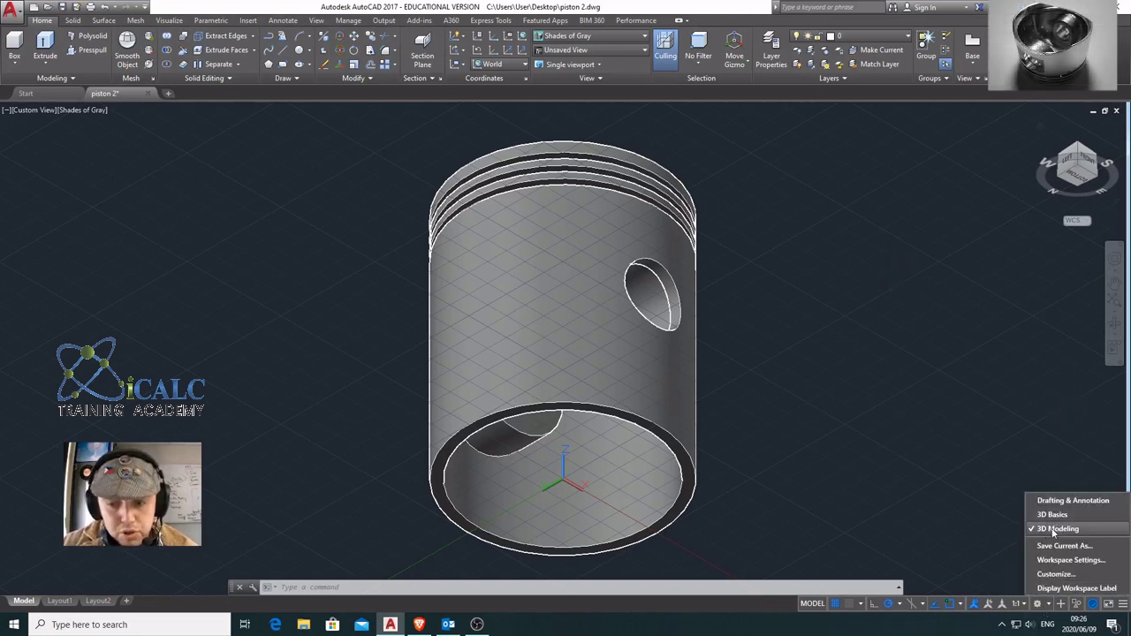